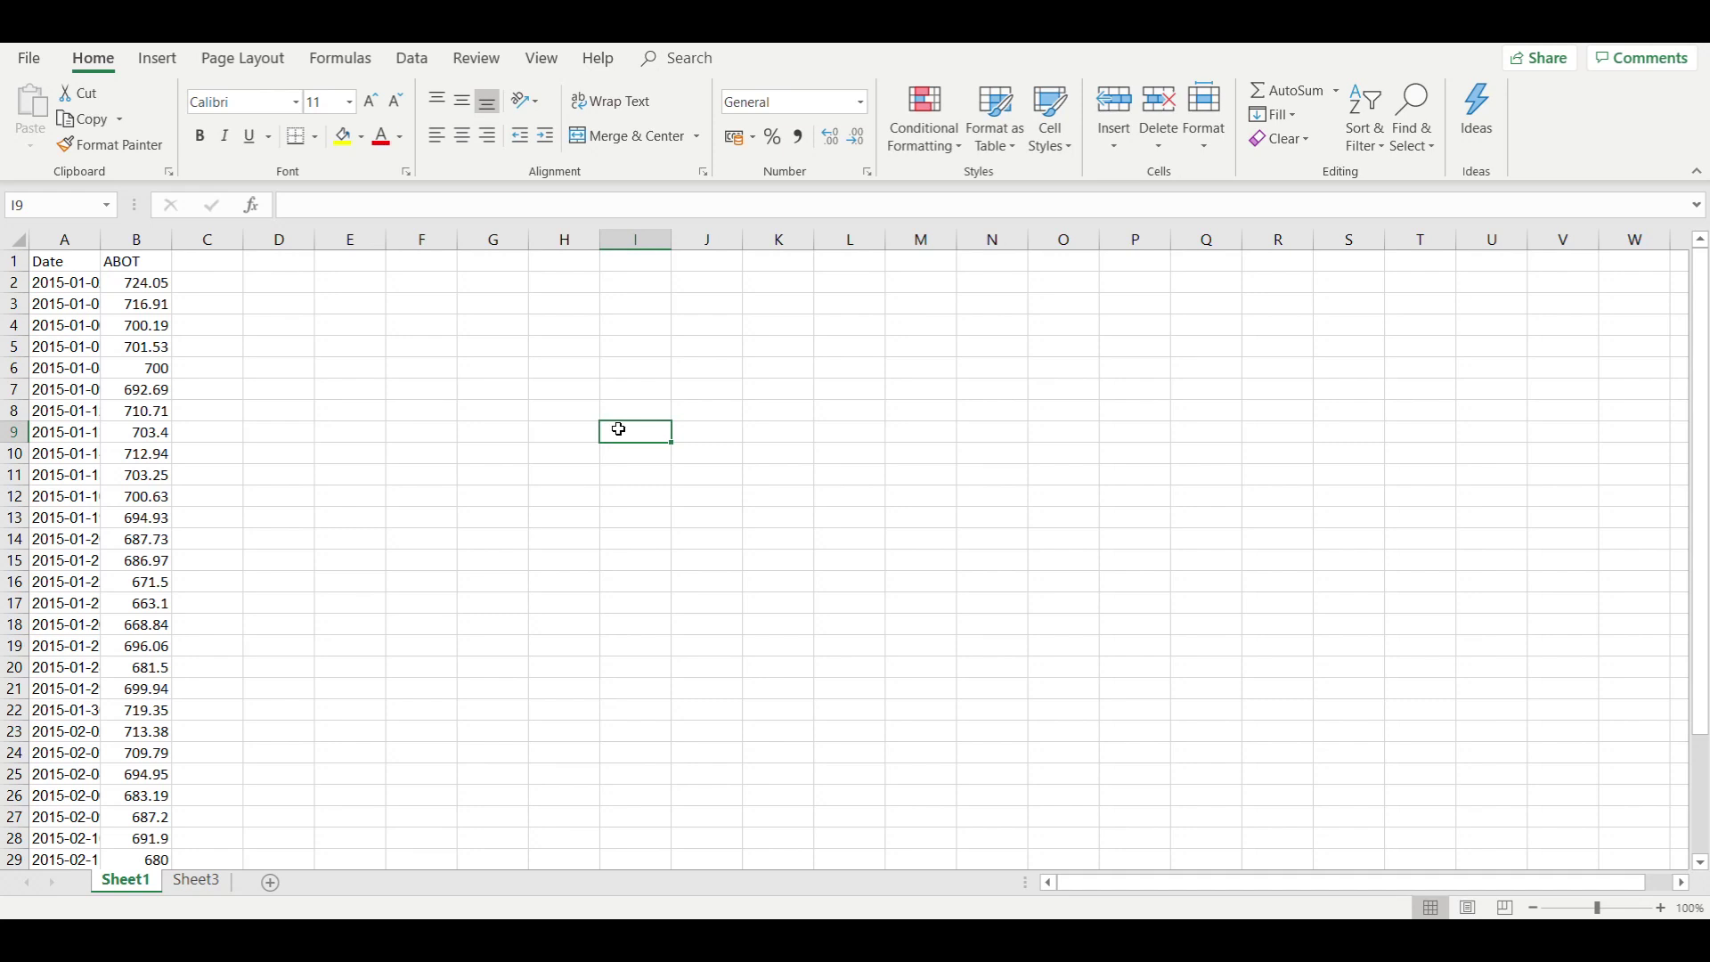
Step: Enter a Lag heading in H9, then fill lag values 1 through 10 down H10:H19
click(570, 428)
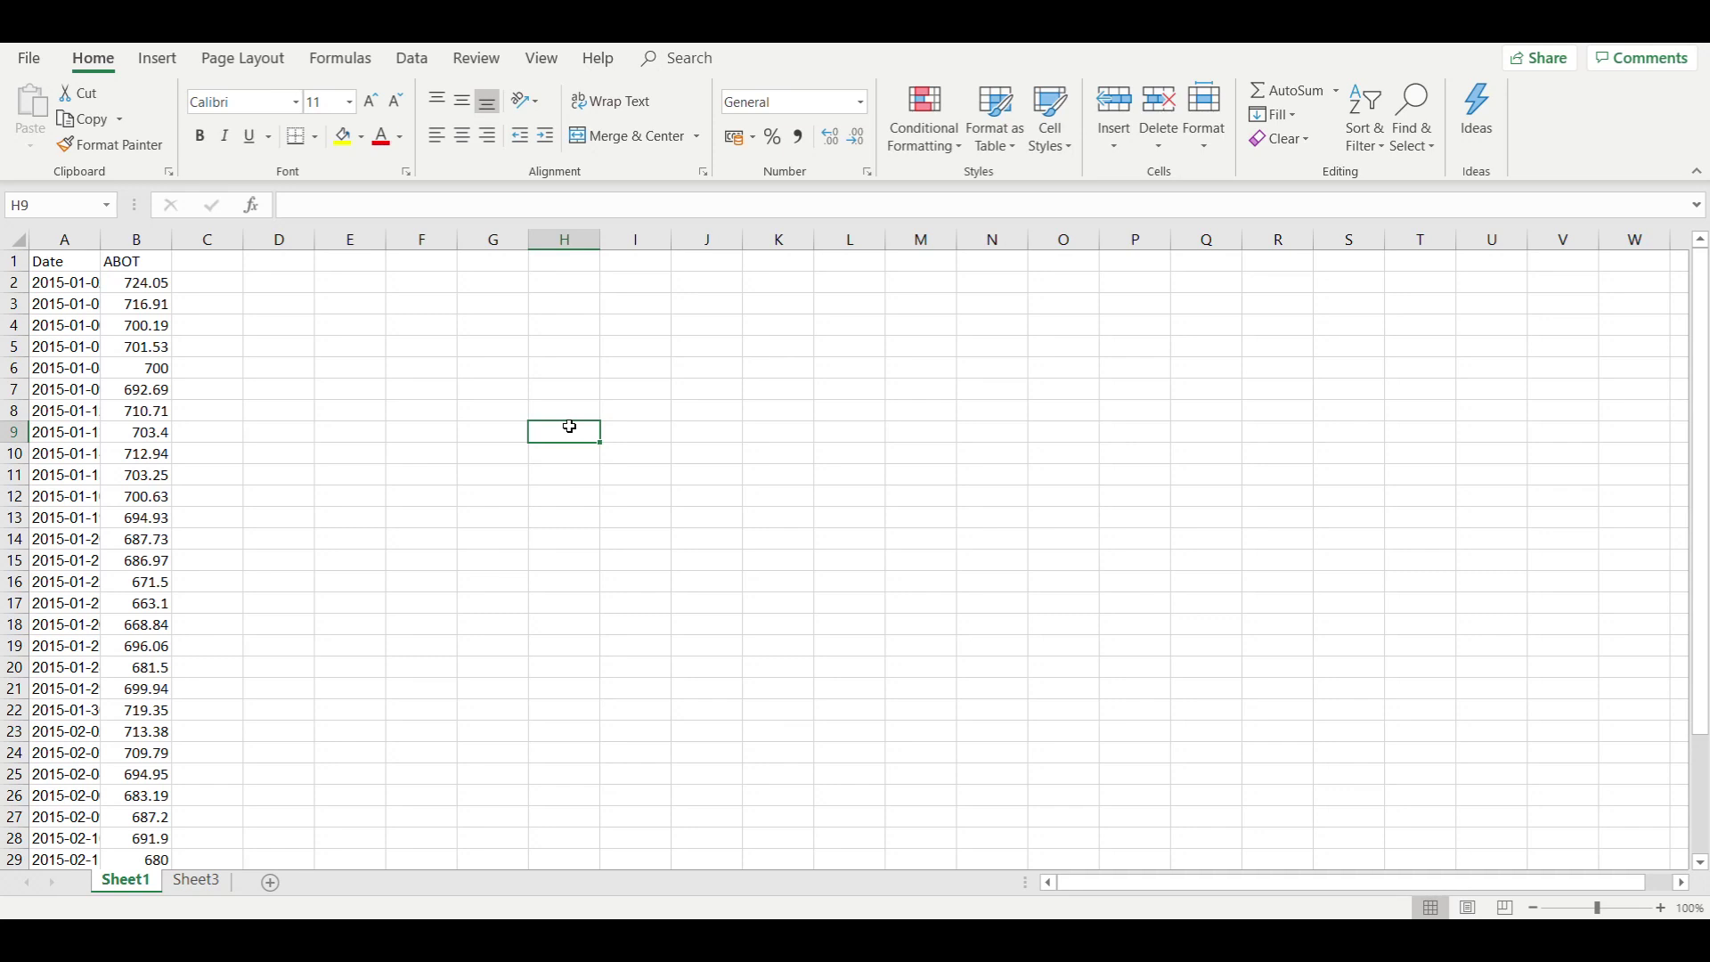
text(Lag)
key(Return)
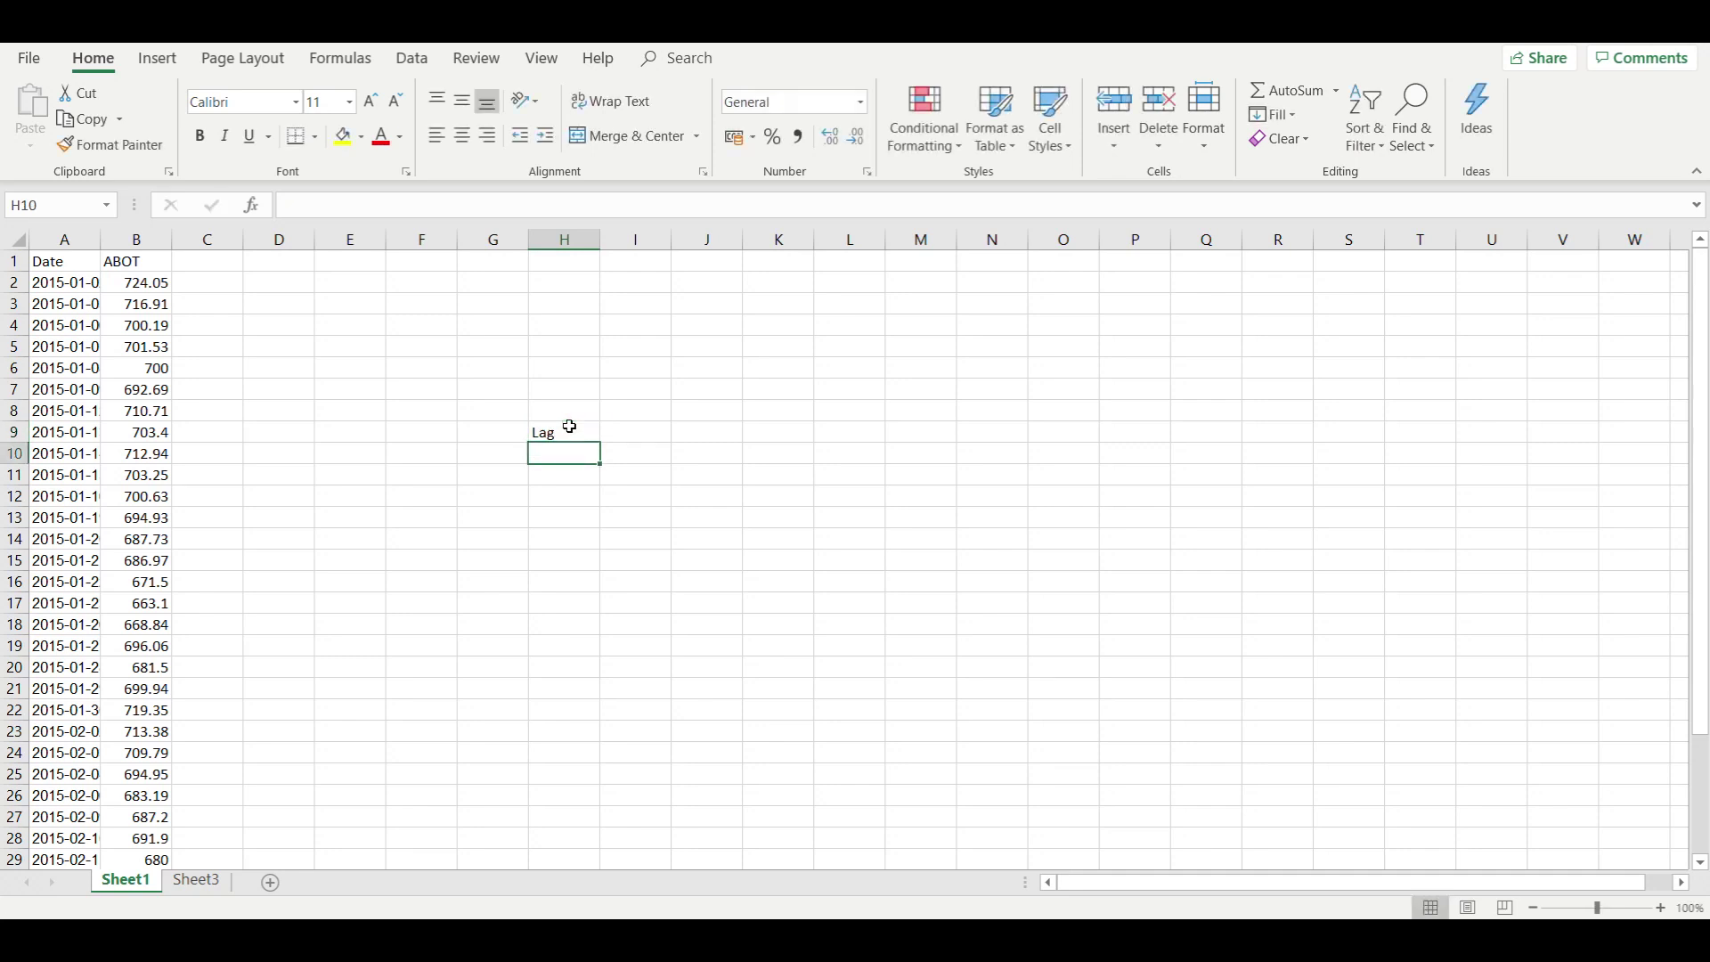
text(1)
key(Return)
text(2)
key(Return)
text(3)
key(Up)
key(Up)
key(shift+Down)
key(shift+Down)
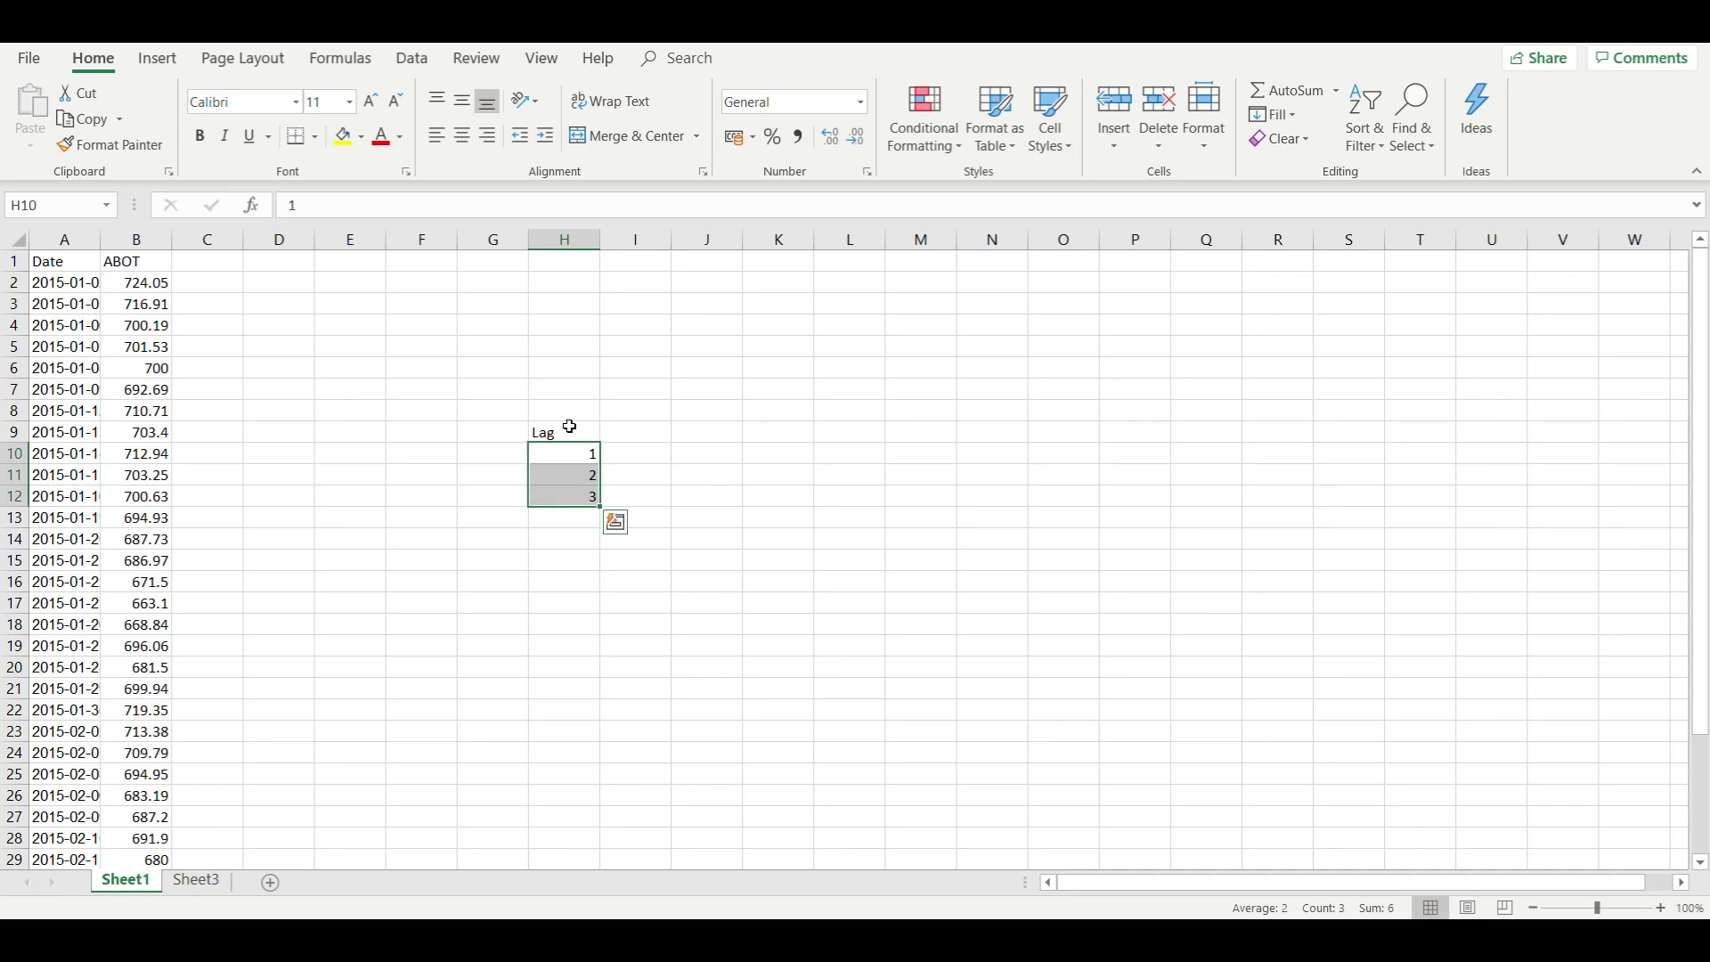
drag(601, 507, 603, 657)
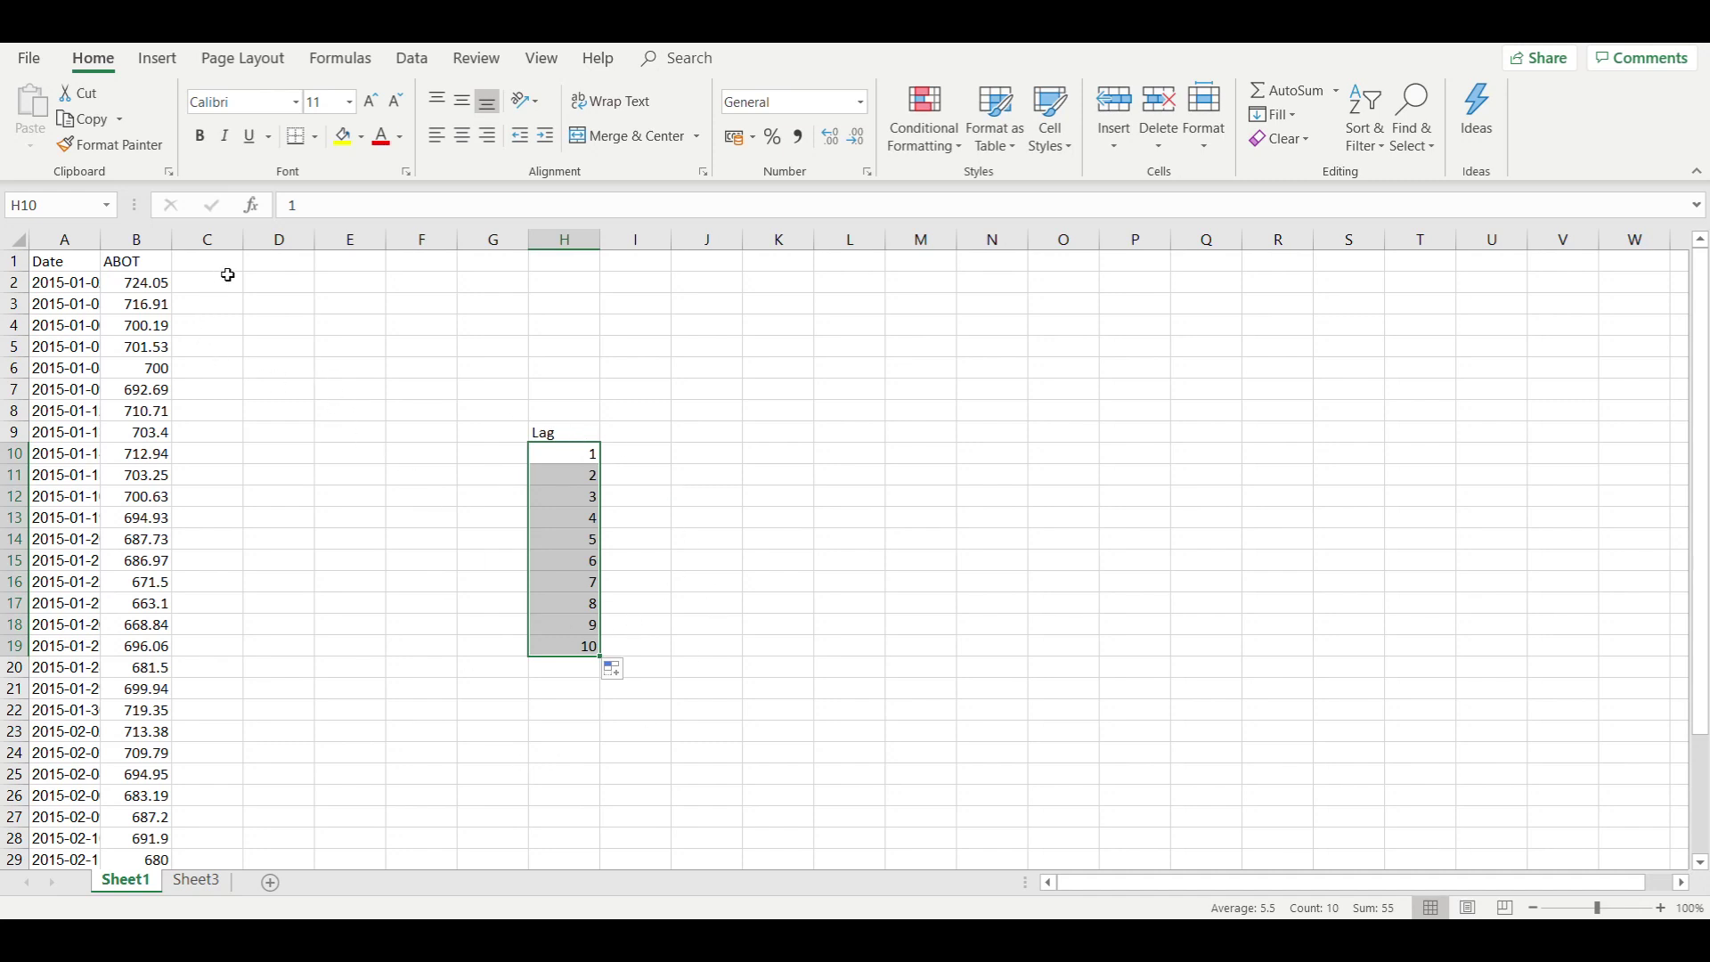
click(552, 284)
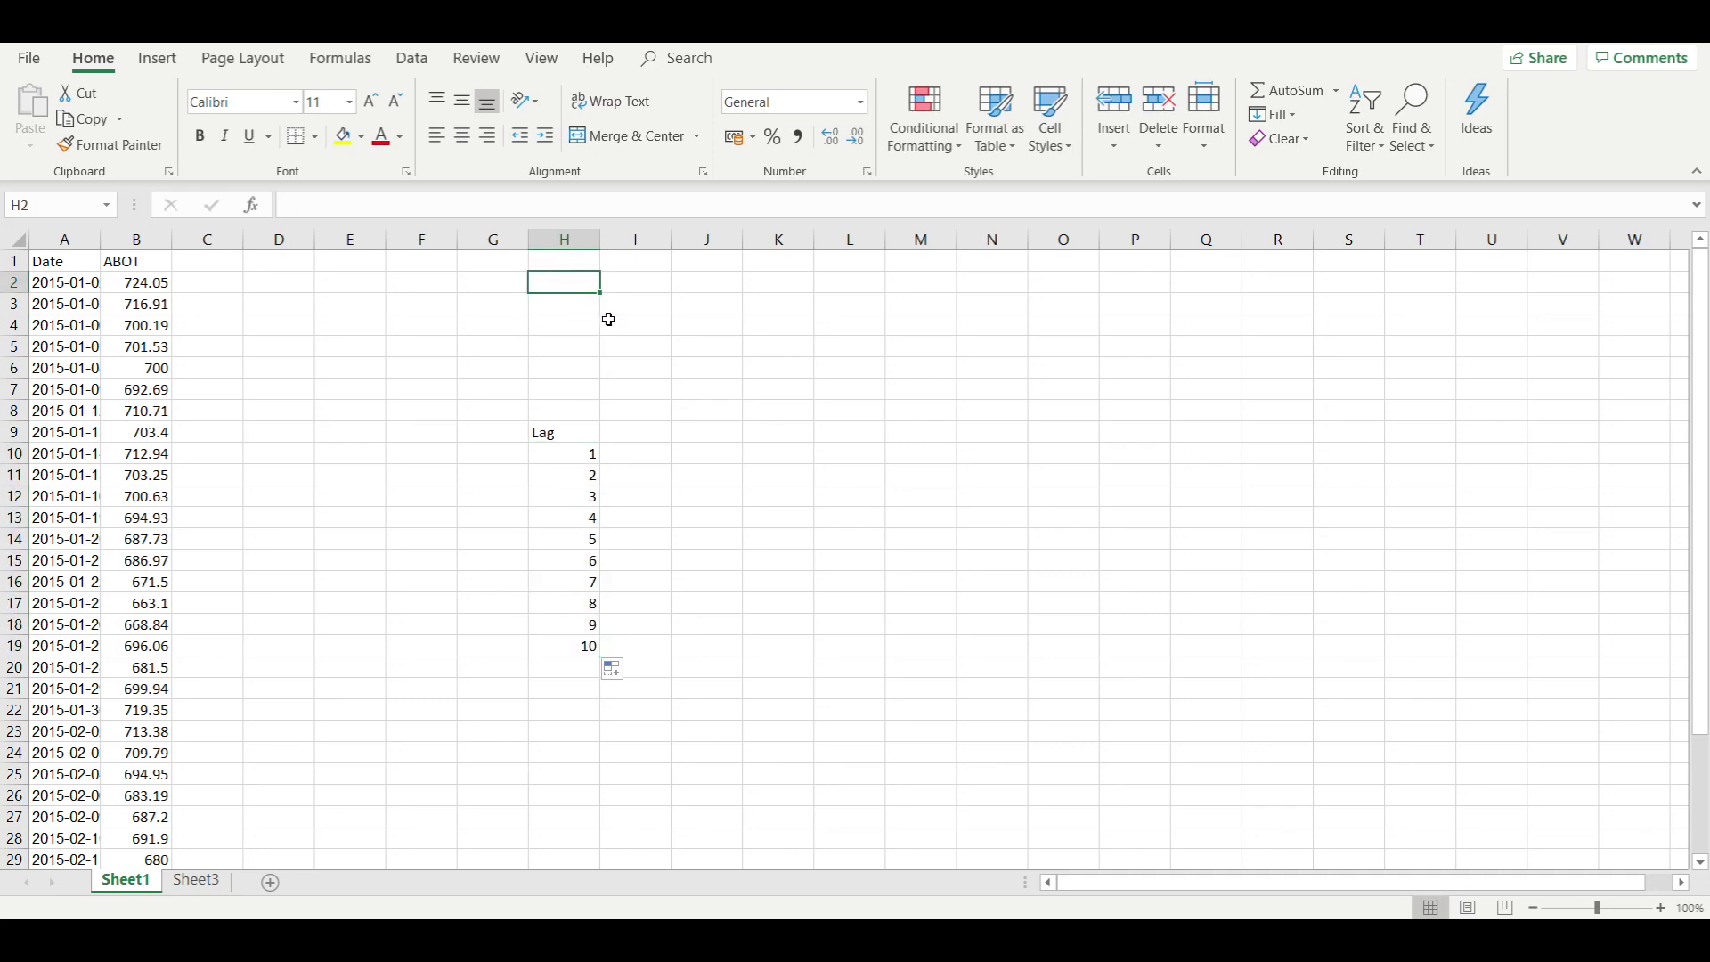
Step: Label H2 'no. of observations' and enter =COUNT(B2:B36) in J2, returning 35
text(no.)
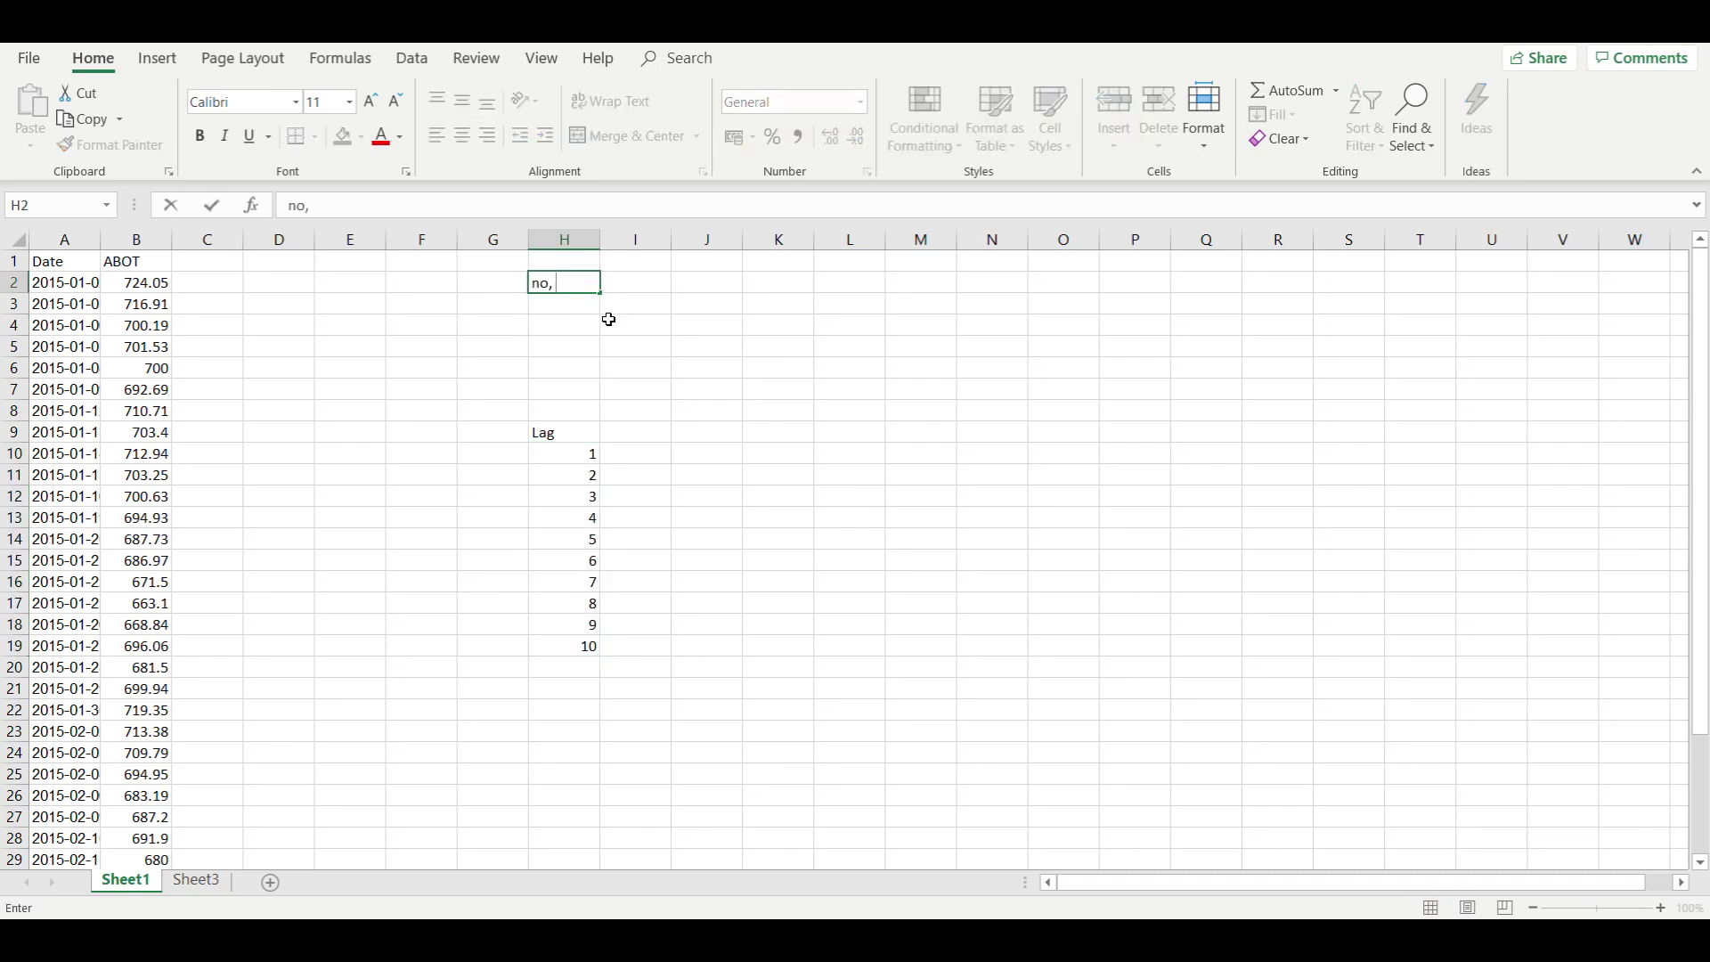
text( of obser)
text(vations)
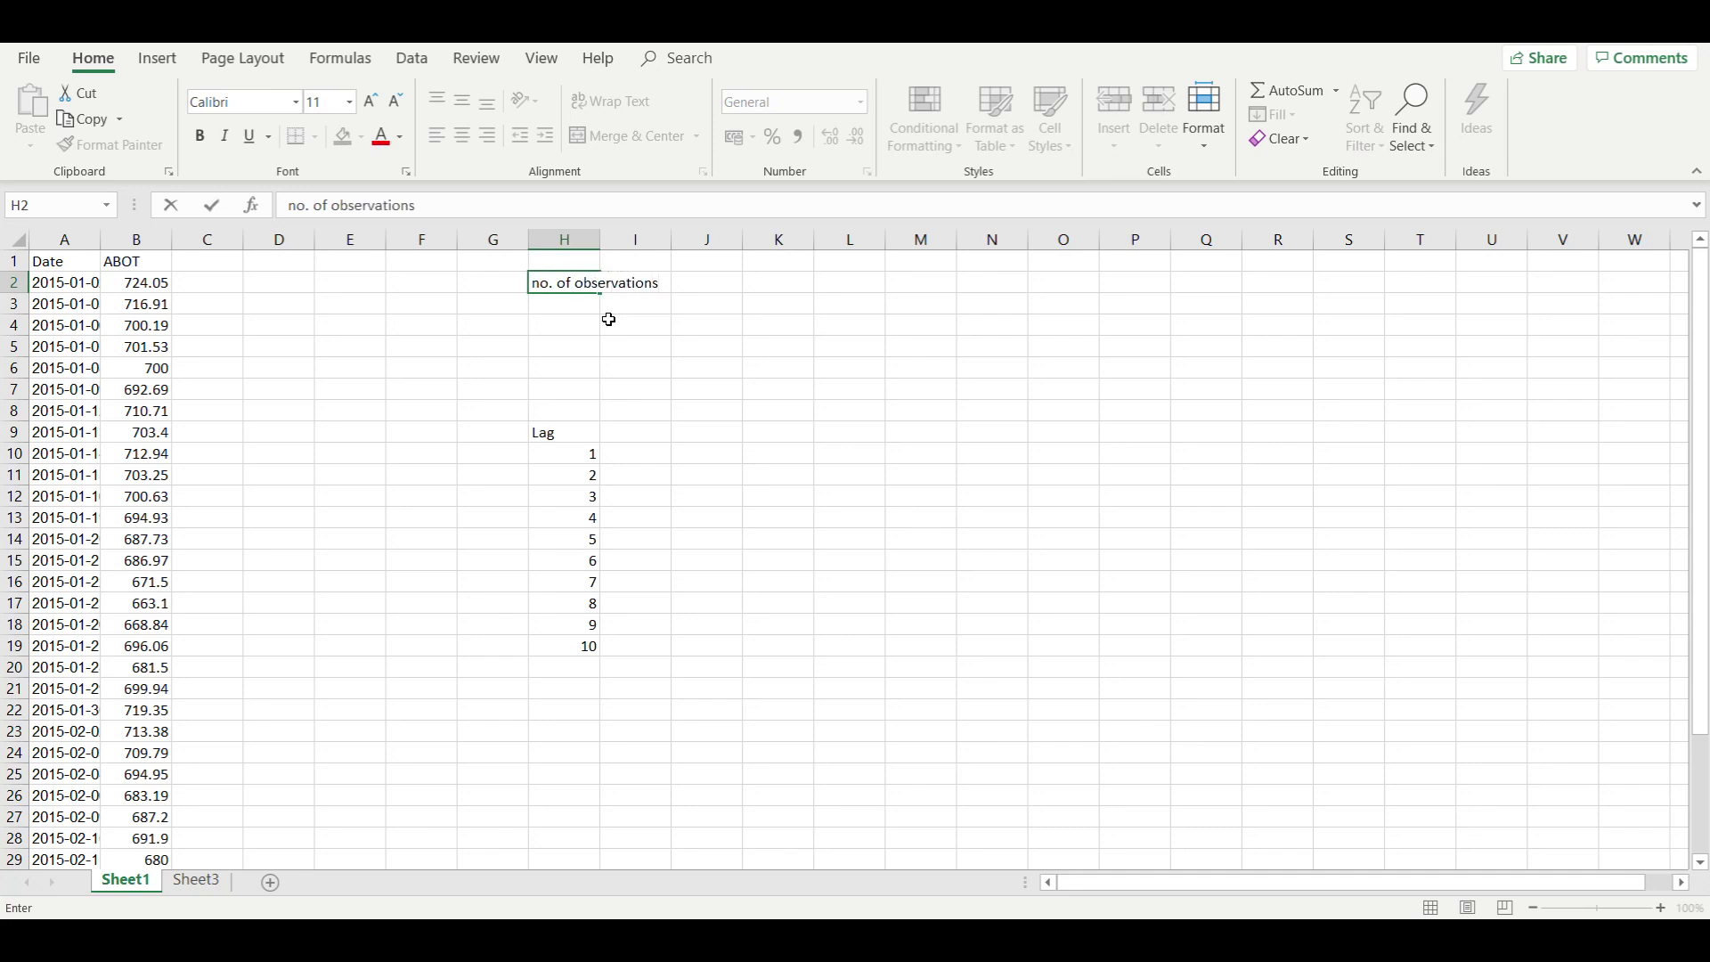
click(692, 289)
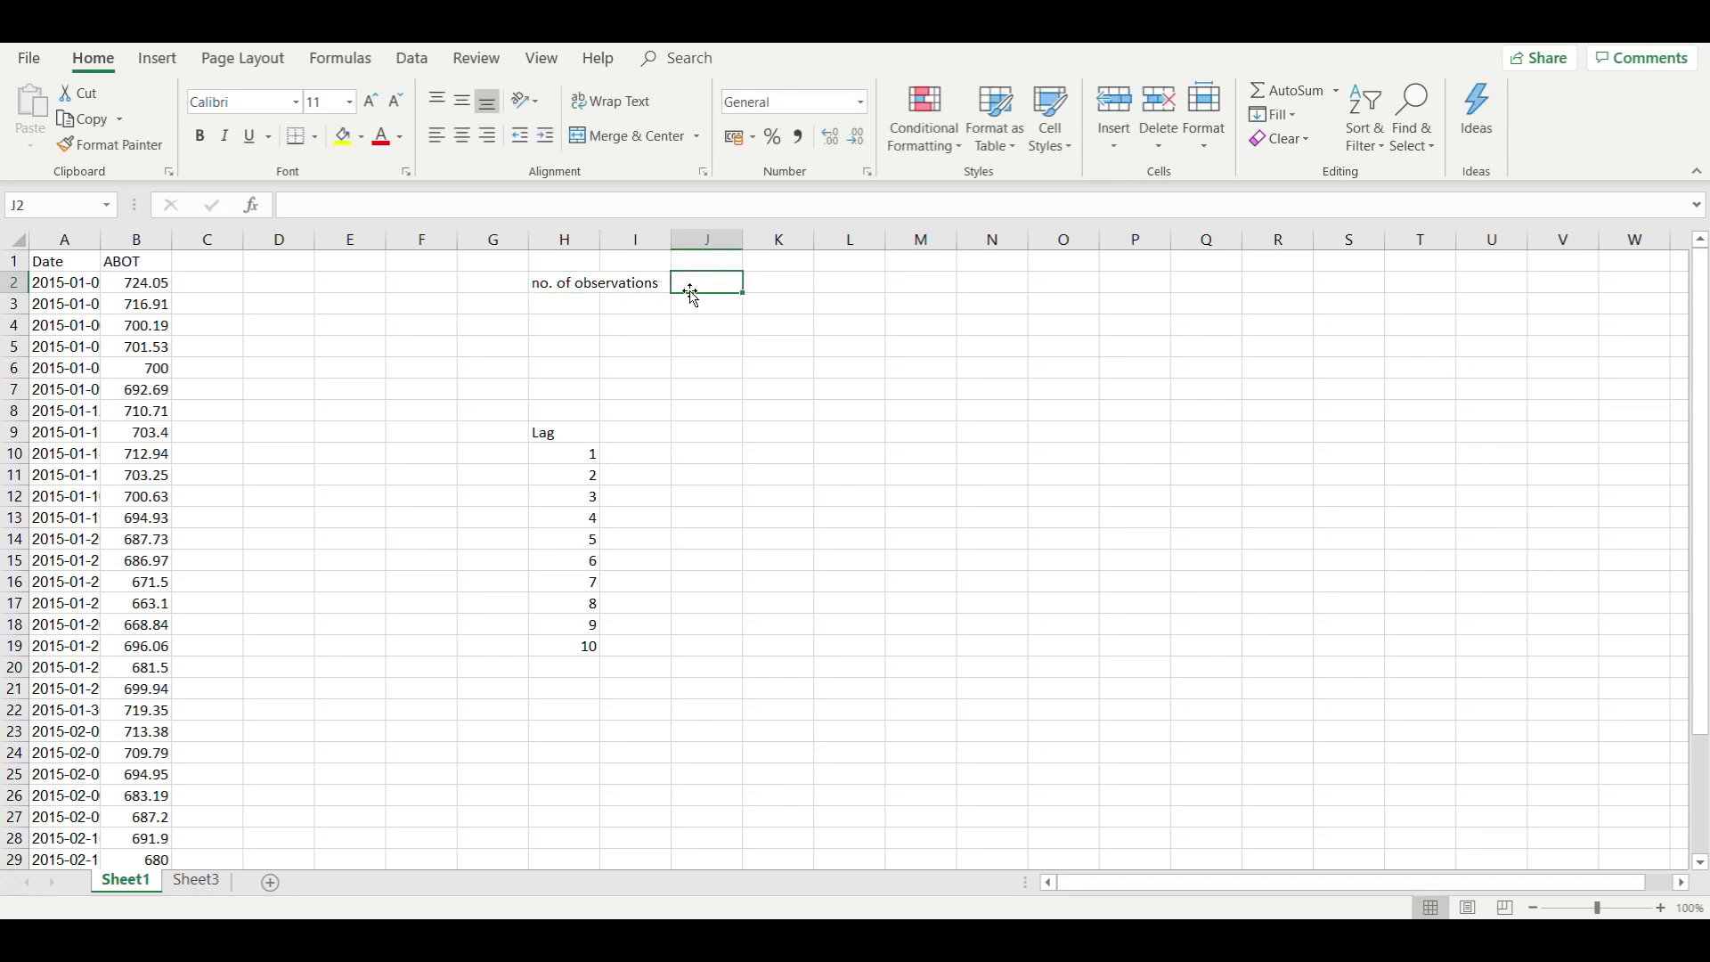
text(=)
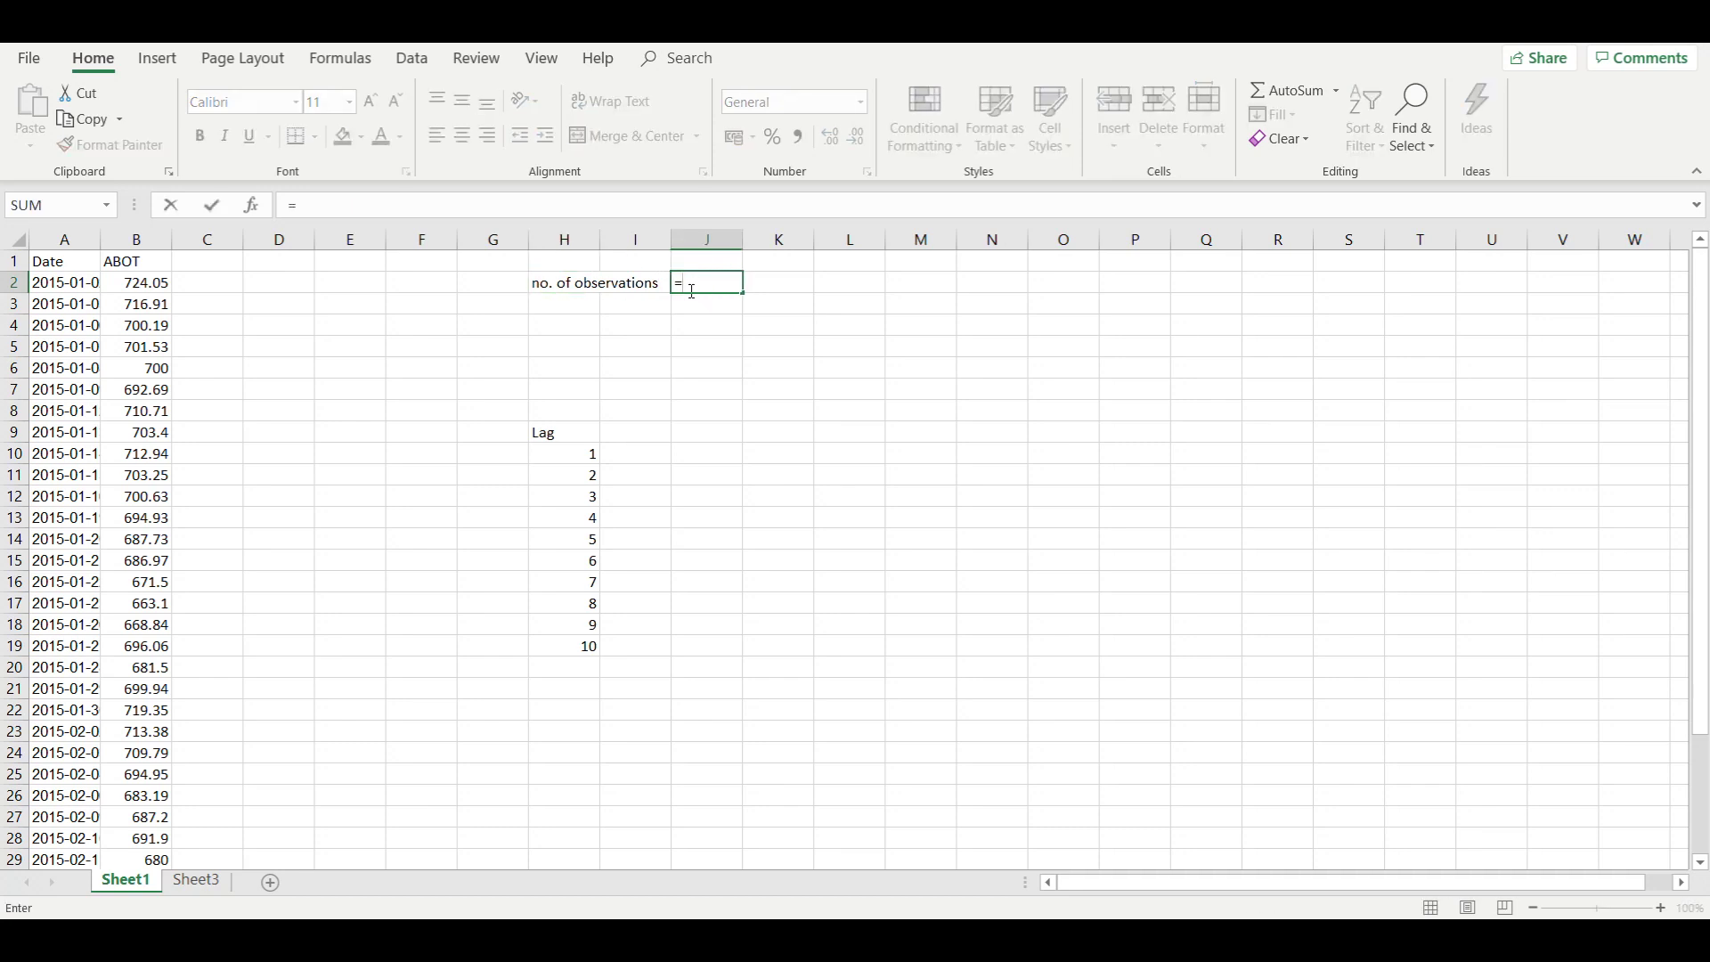
text(count)
key(Tab)
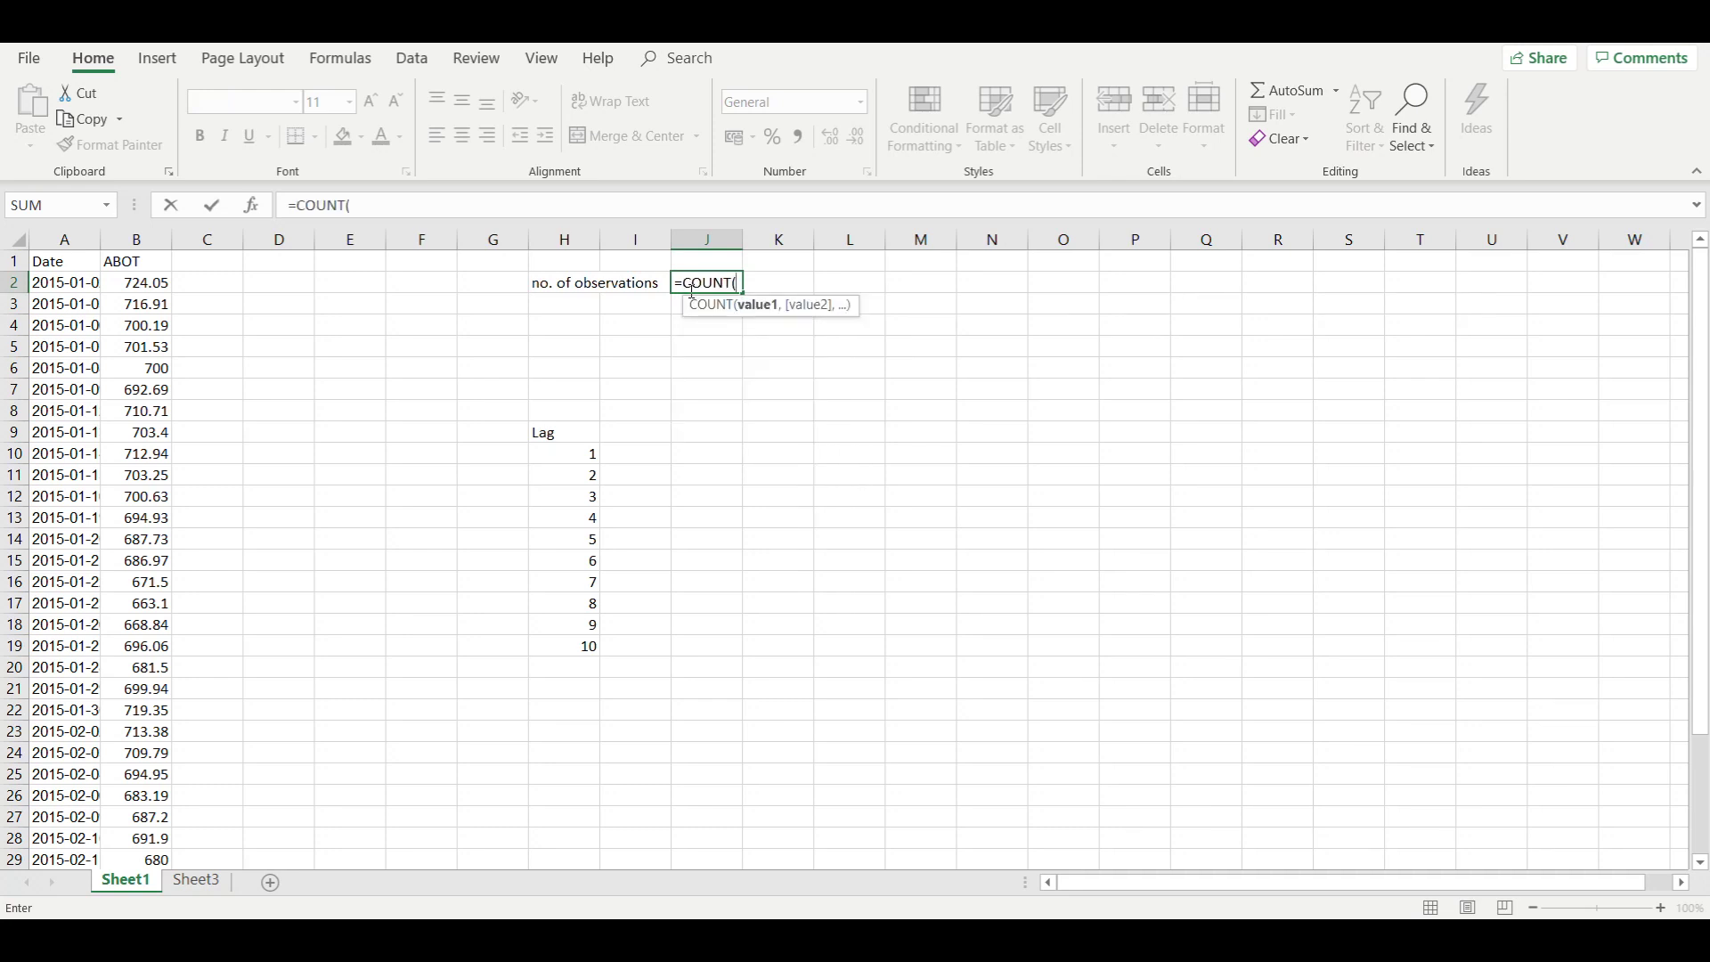
click(139, 284)
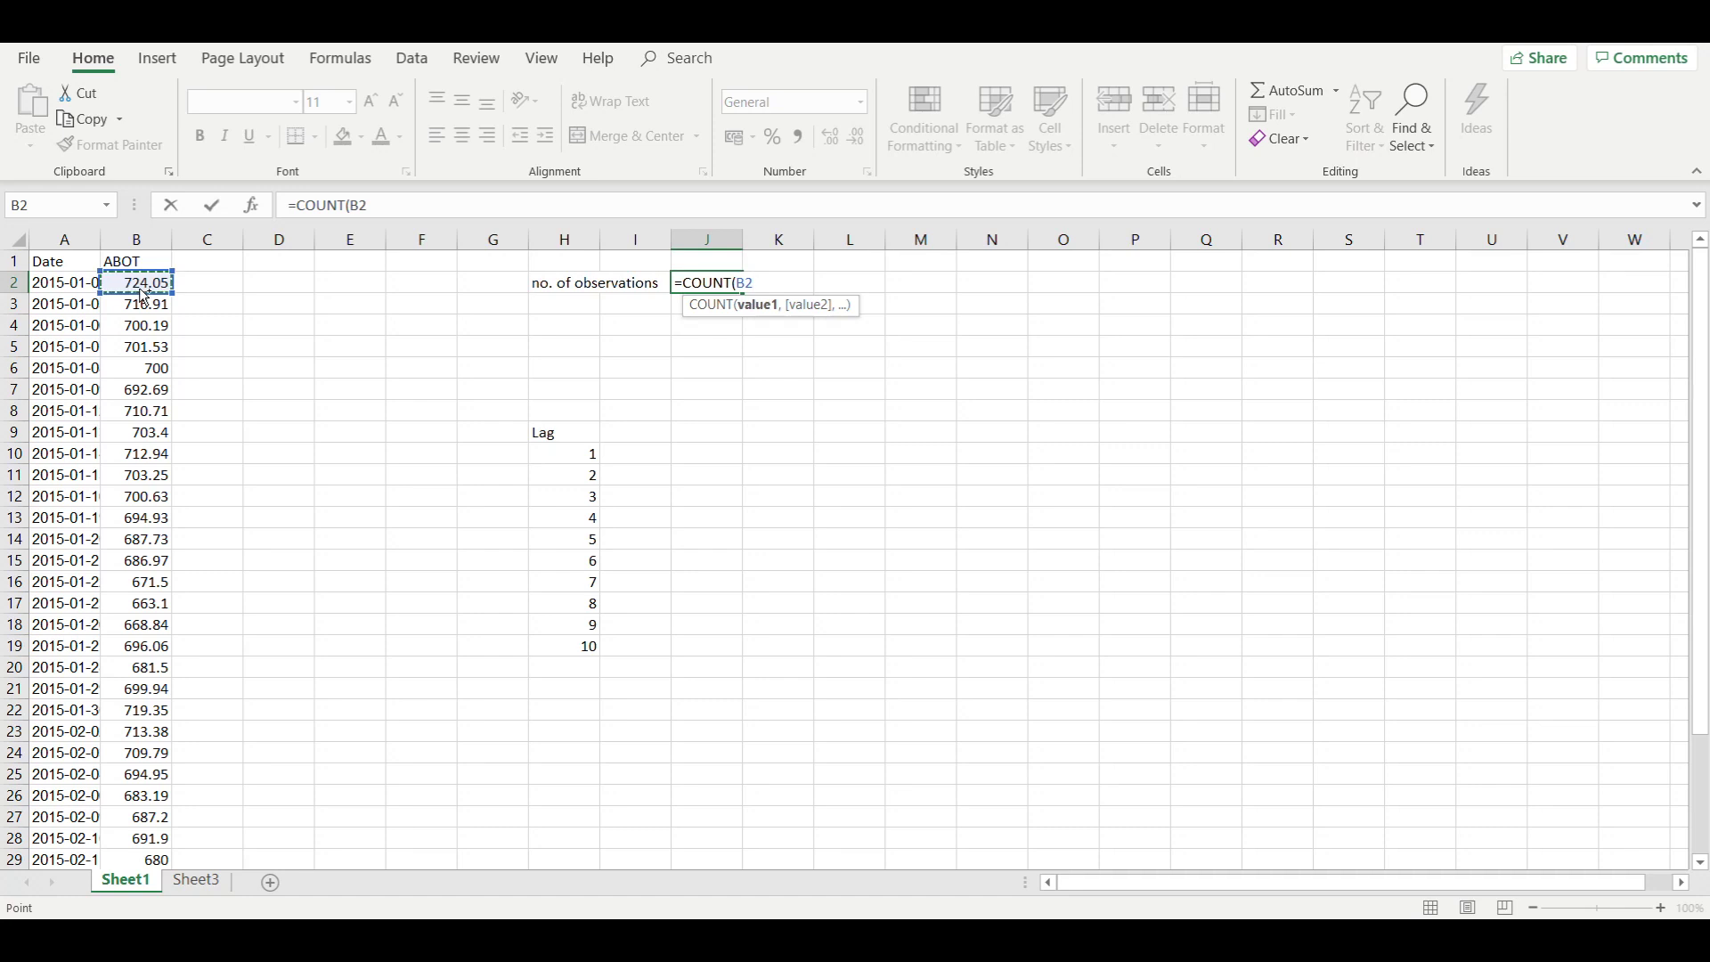
drag(143, 296, 139, 859)
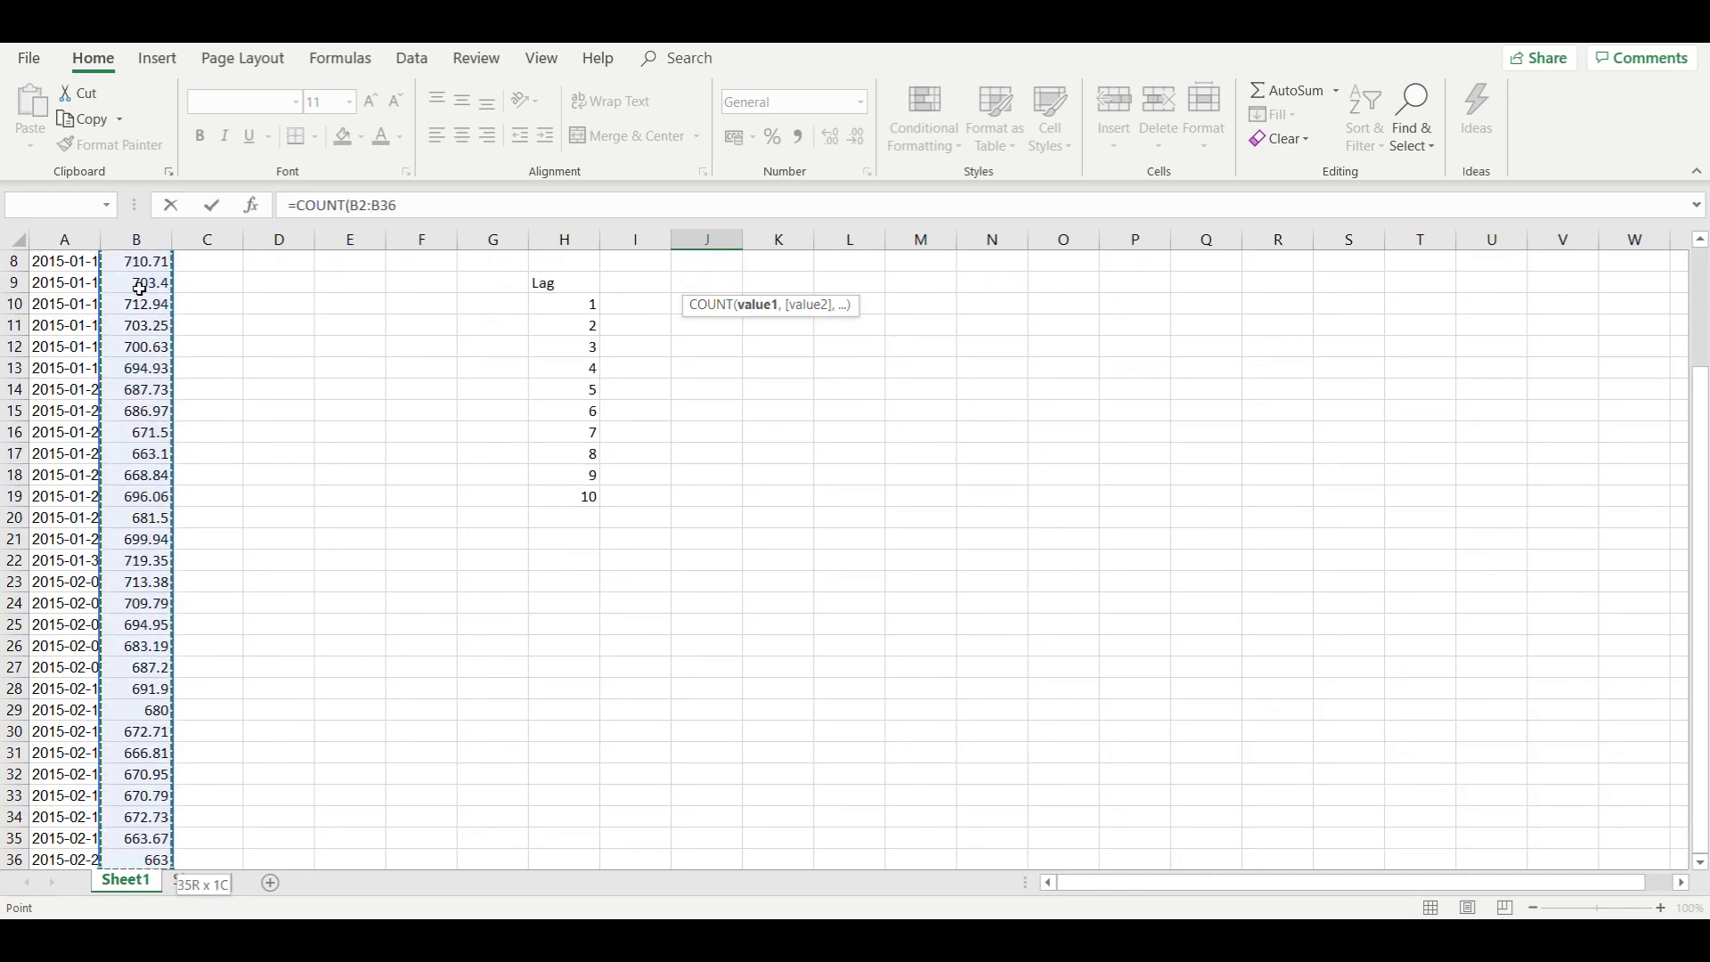
key(Escape)
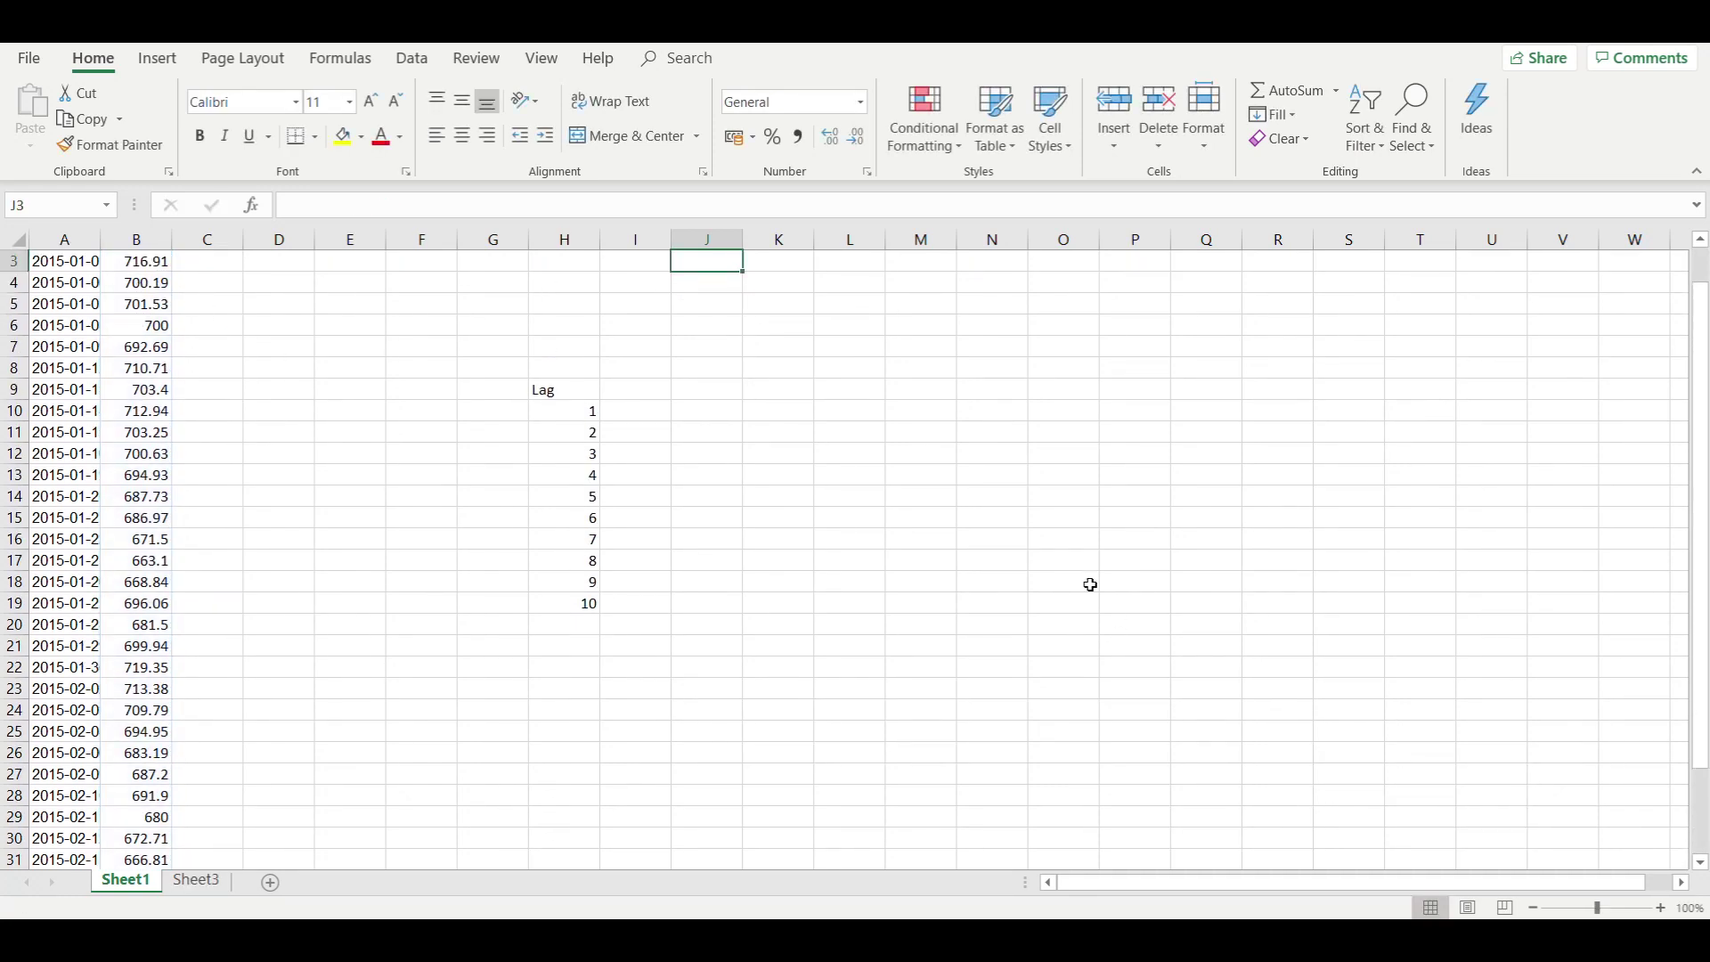
scroll(1091, 585, up, 1)
click(718, 285)
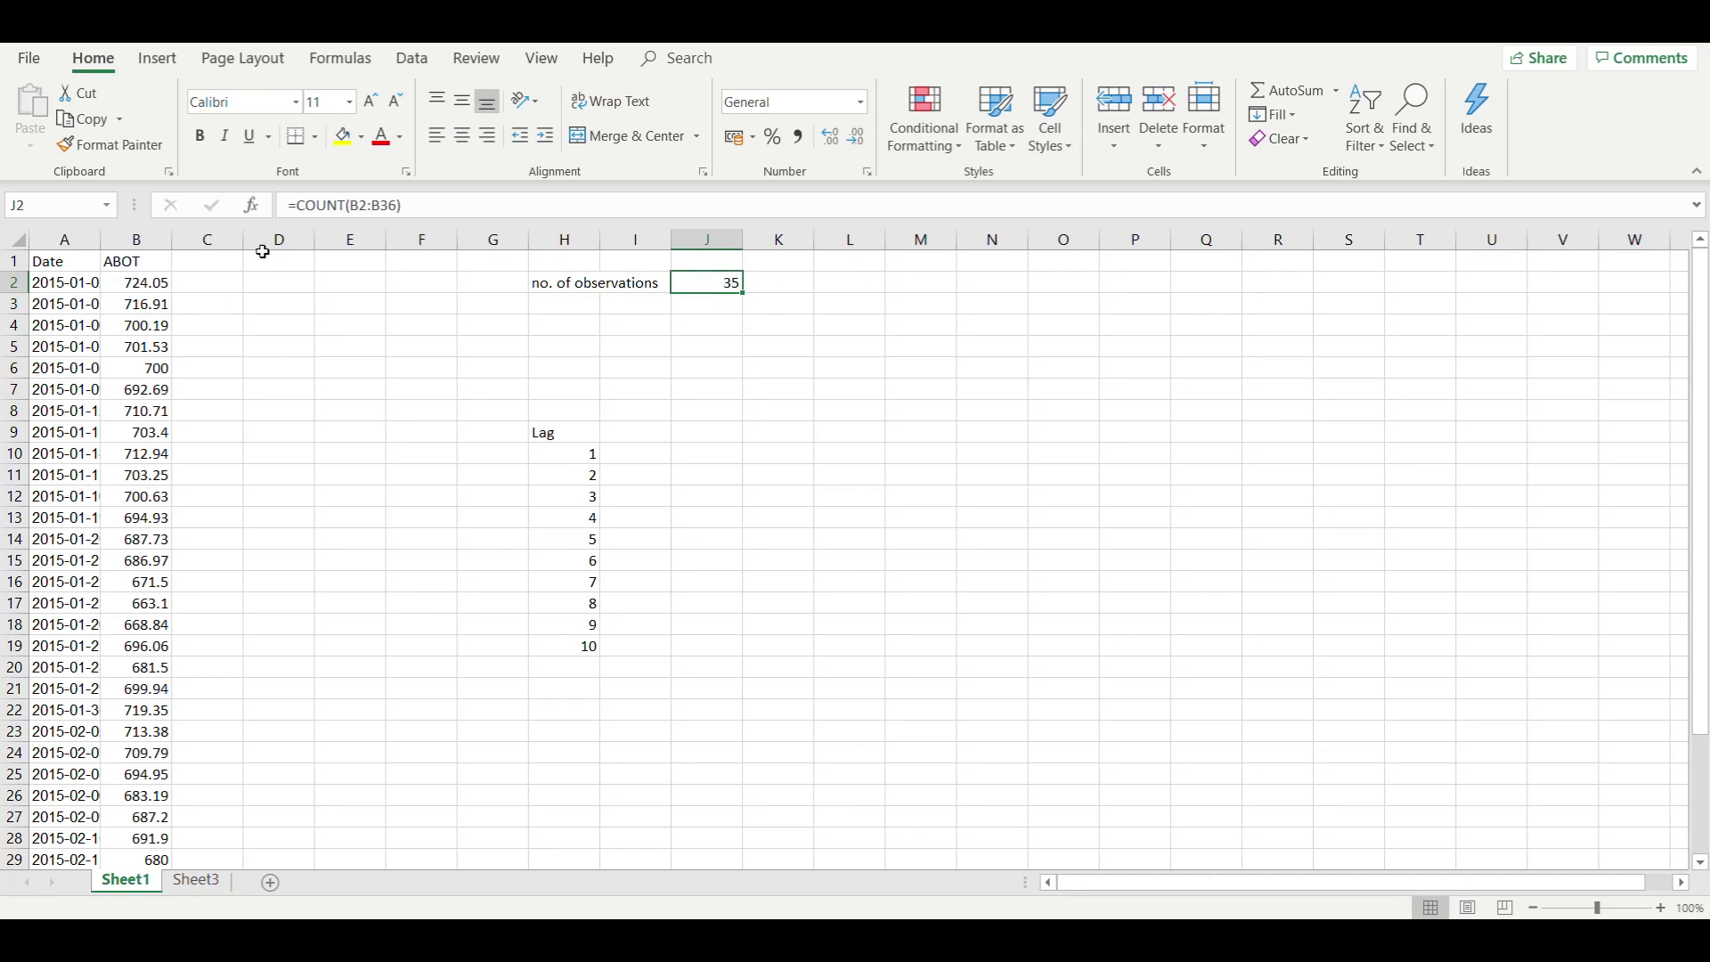
Step: Name the count cell J2 'n' and test it with =n in N5, then clear N5
click(65, 203)
text(n)
key(Return)
click(1011, 344)
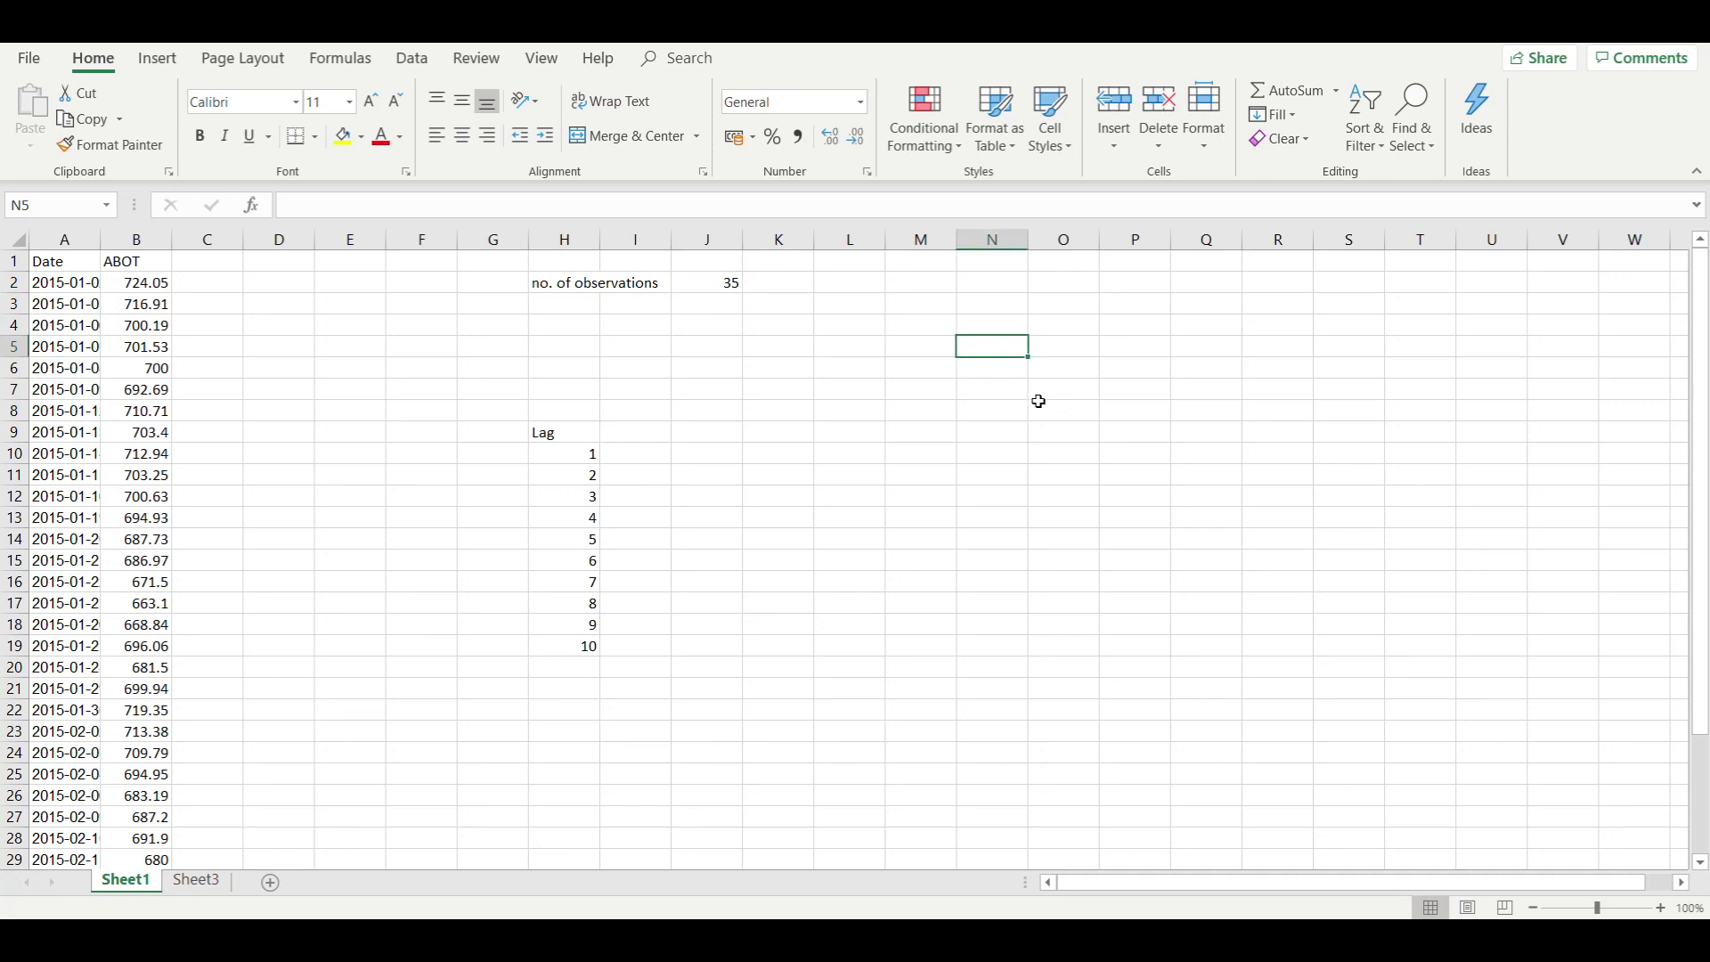
text(=)
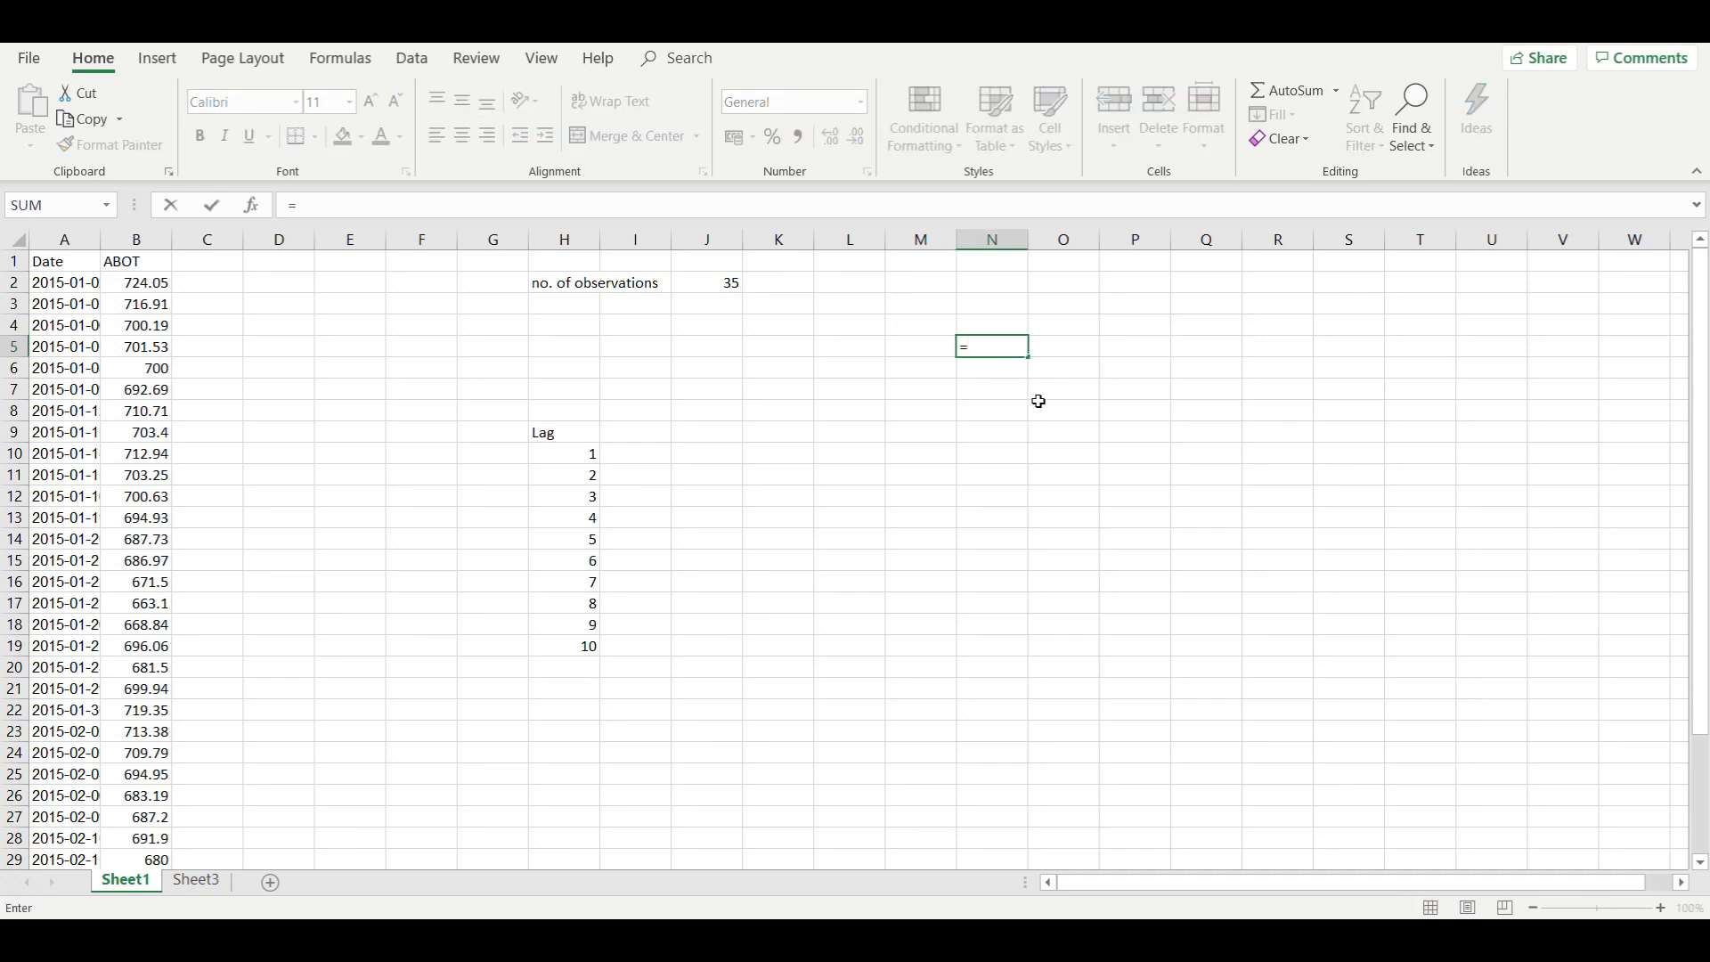
text(n)
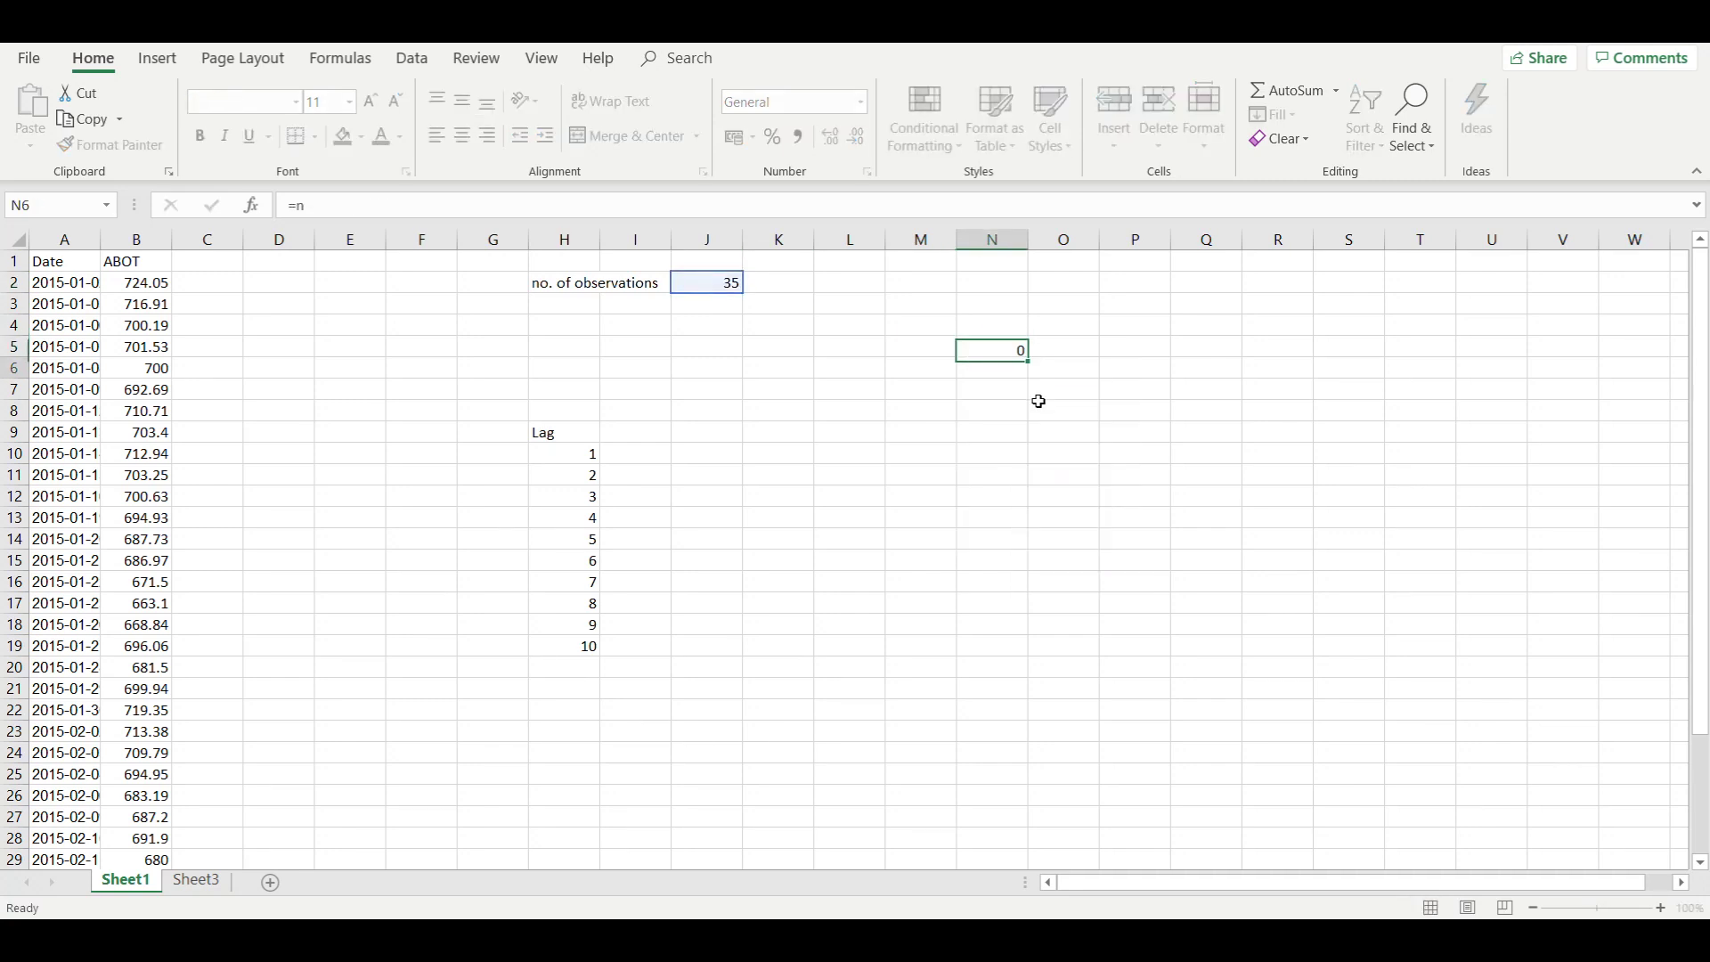
key(Return)
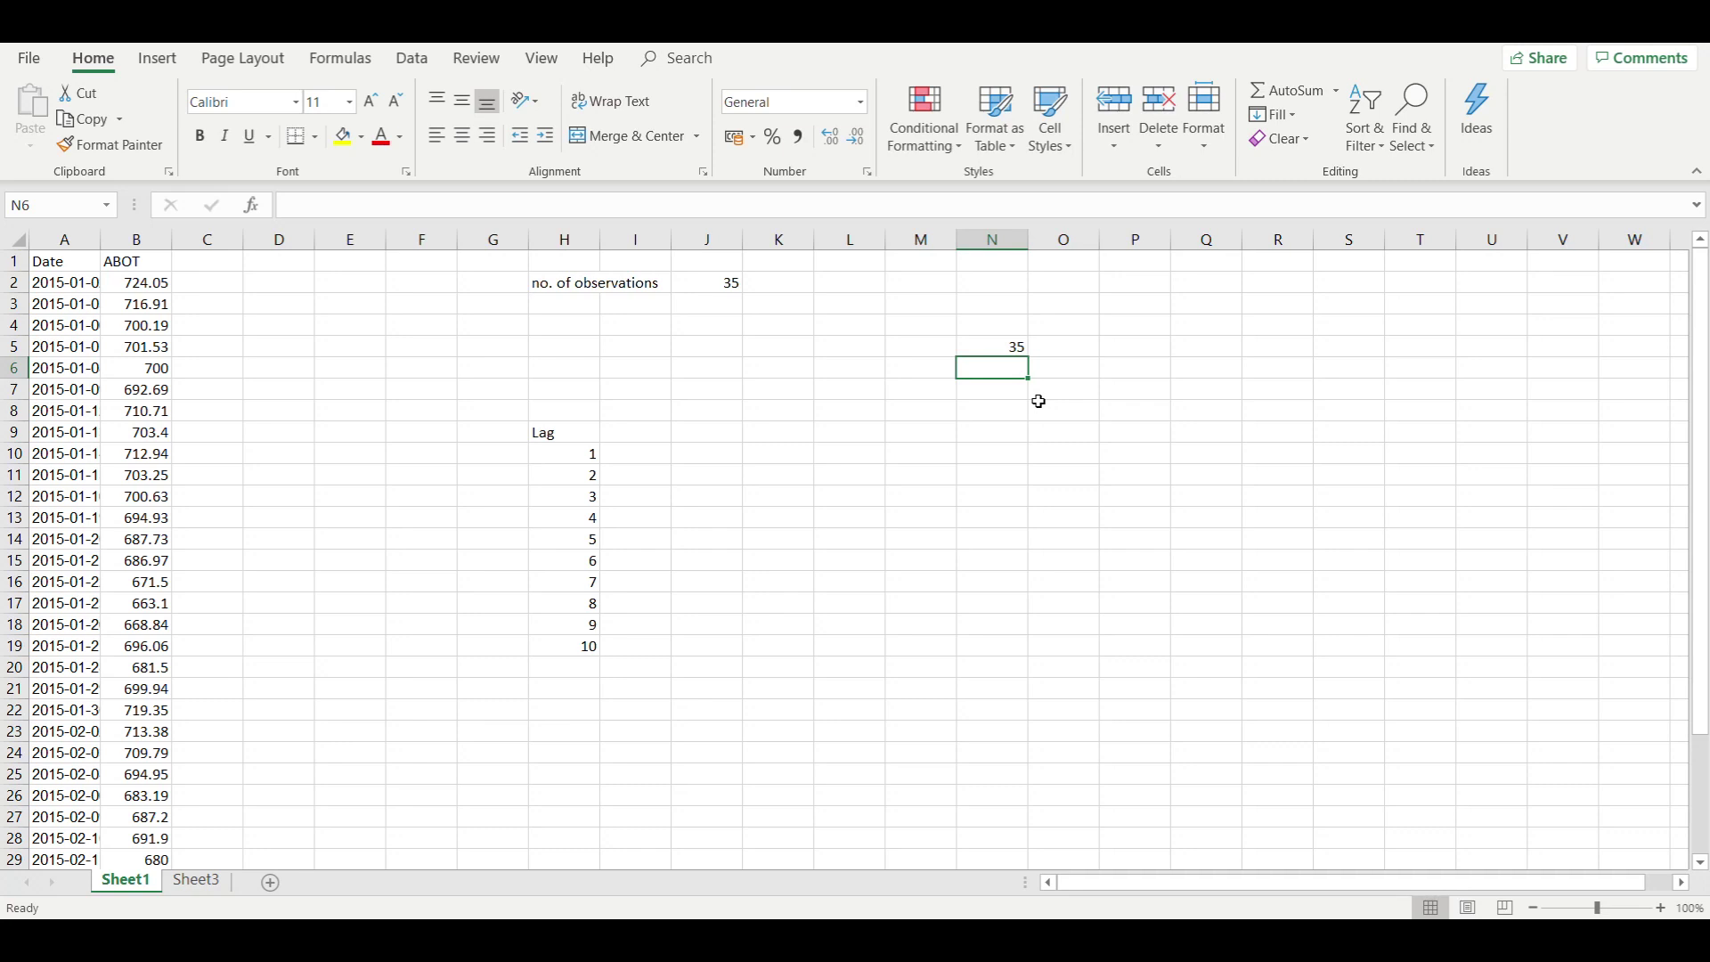
key(Up)
key(Delete)
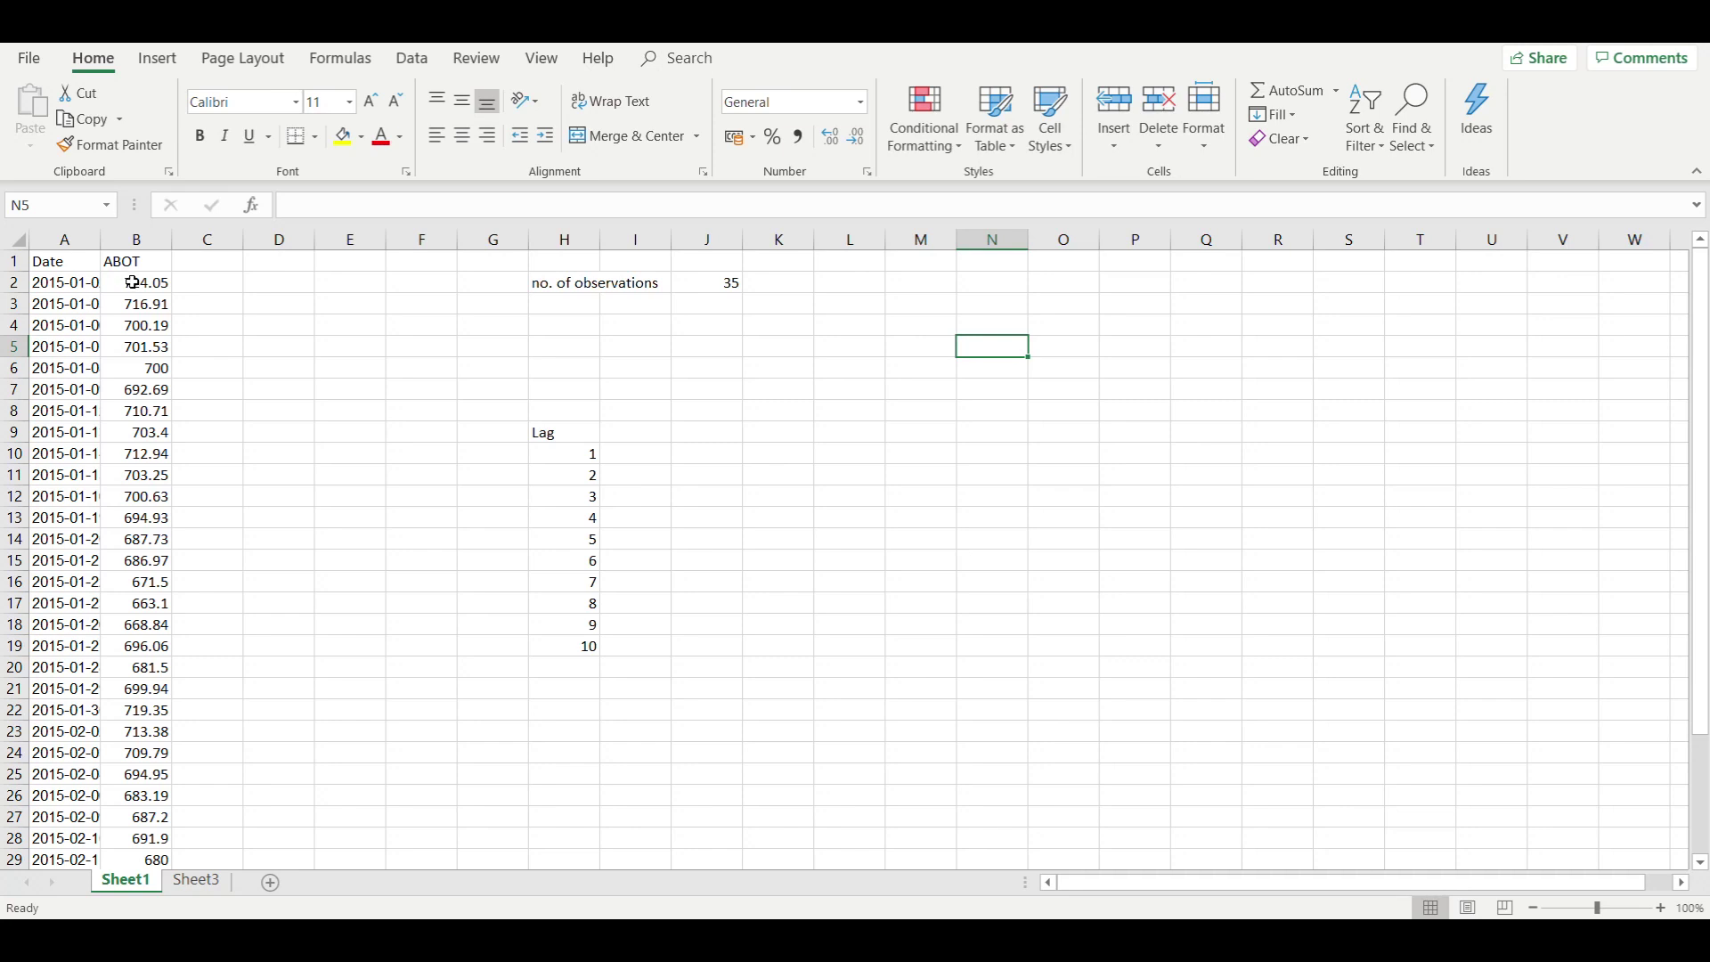
Step: Name the ABOT values in B2:B36 'data' via the Name Box
click(132, 283)
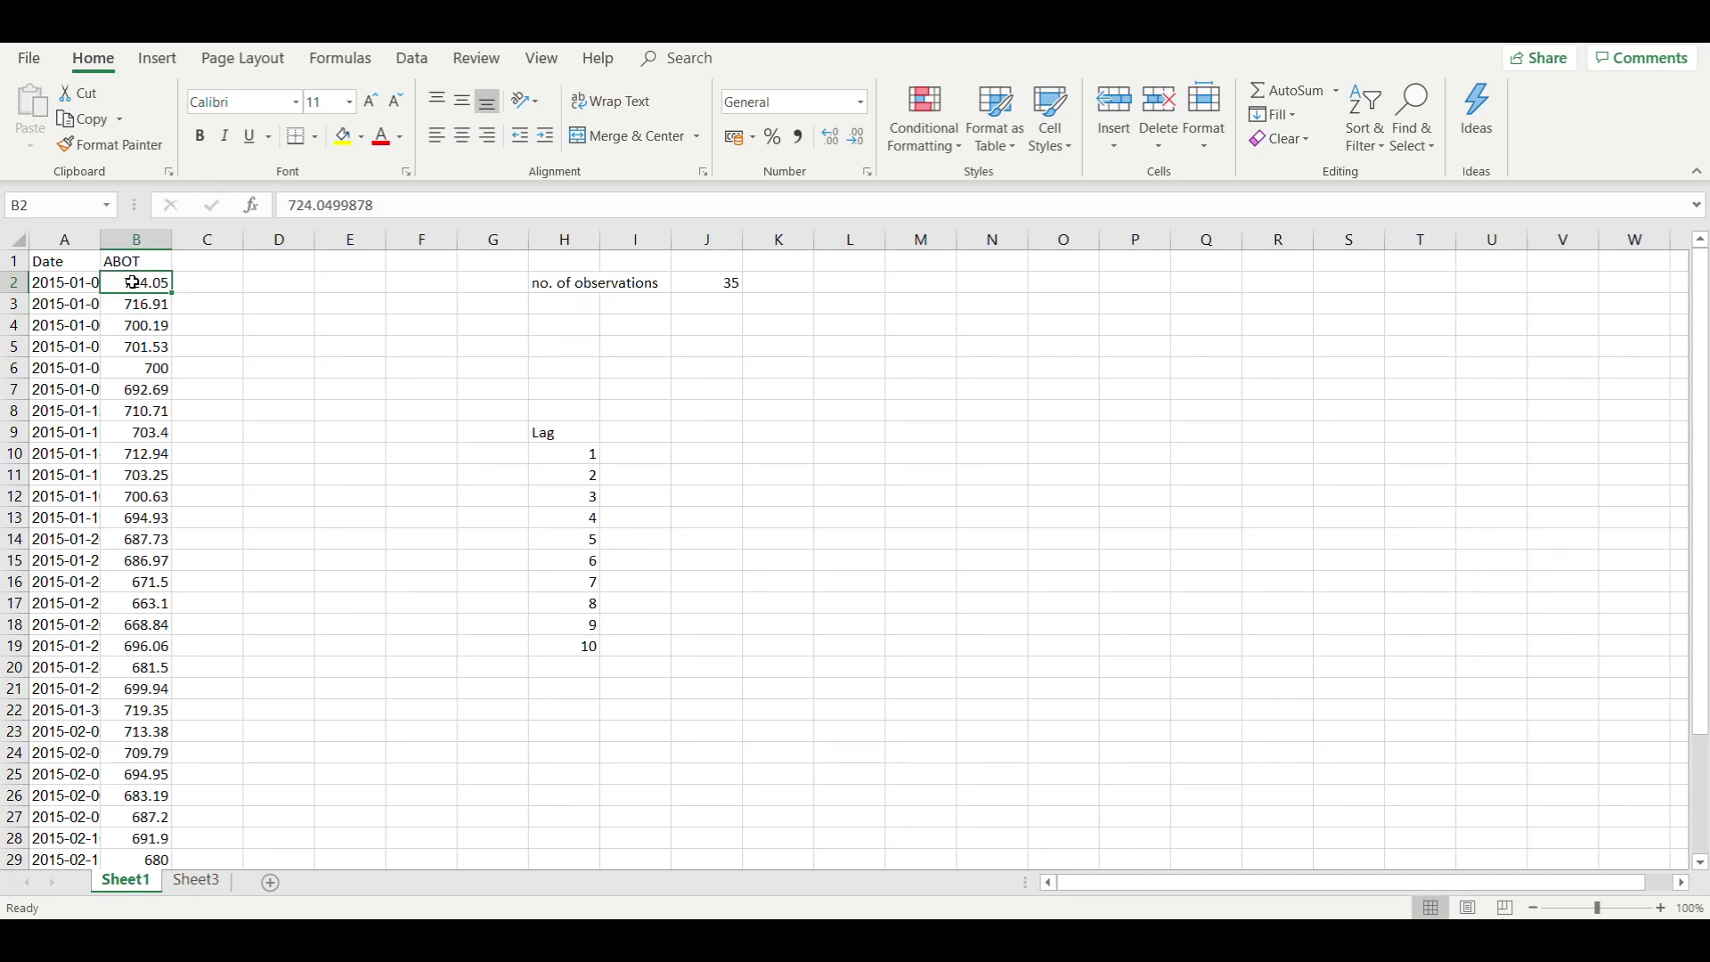
key(ctrl+shift+Down)
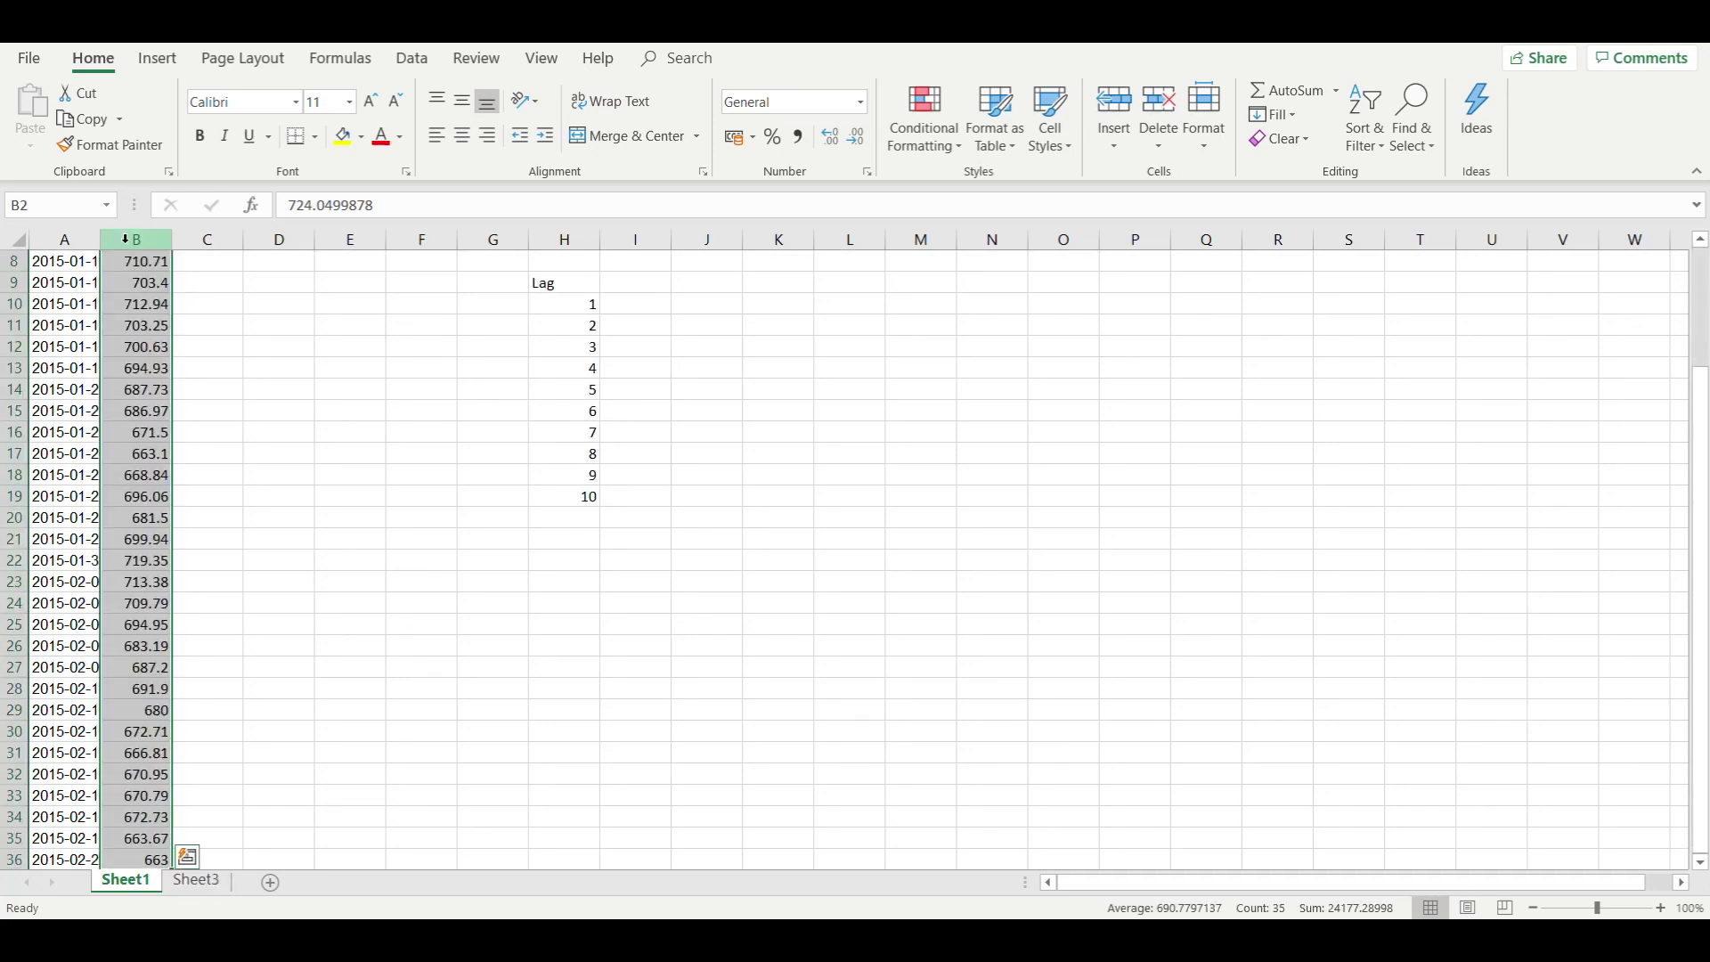
scroll(222, 461, up, 2)
scroll(218, 461, down, 1)
scroll(209, 461, down, 2)
scroll(196, 454, up, 3)
scroll(187, 447, up, 1)
click(60, 207)
text(data)
key(Return)
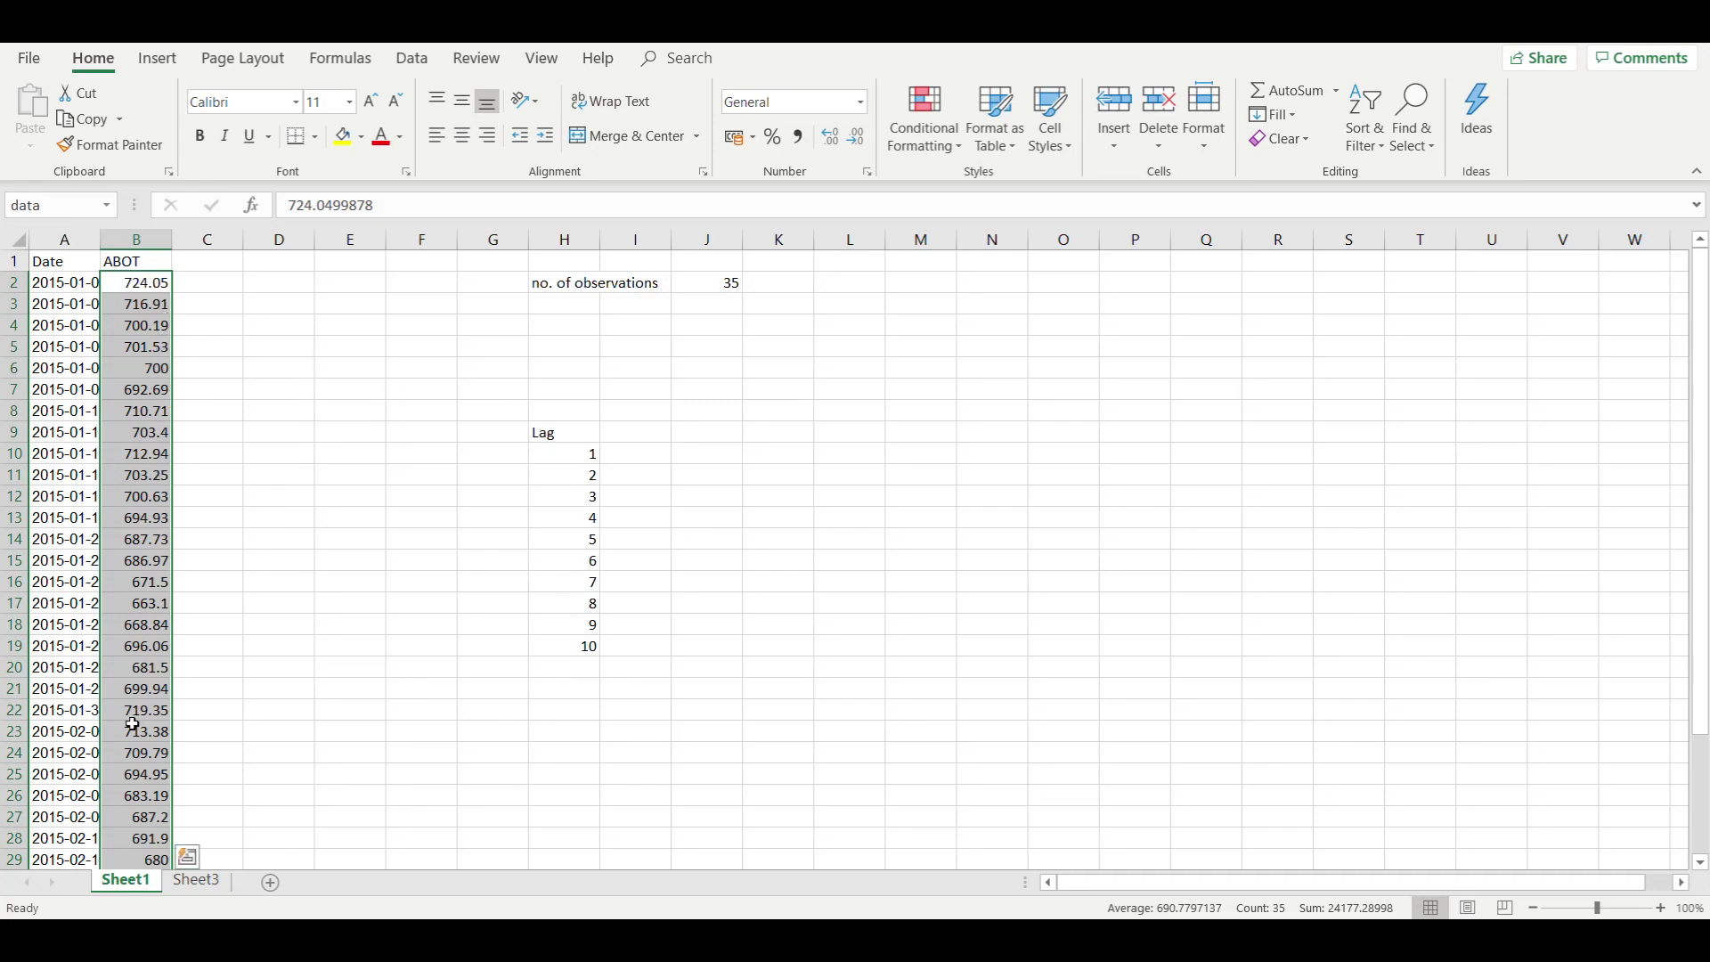
Step: Widen column A so the full dates show
scroll(130, 729, down, 3)
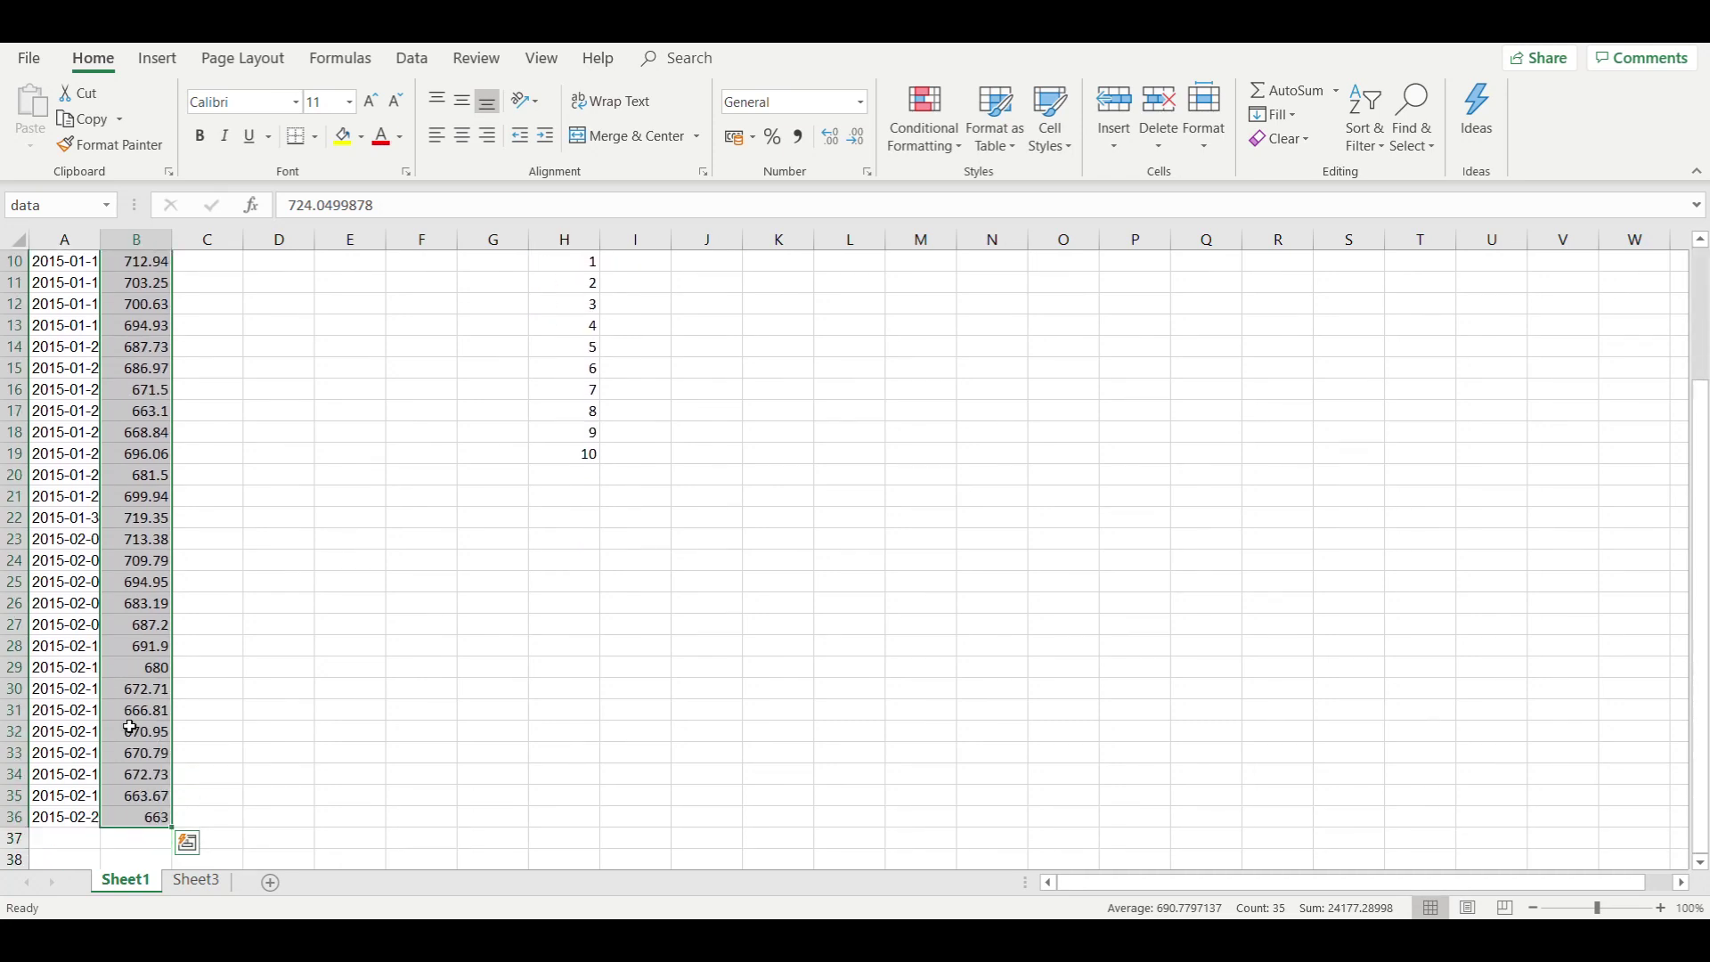
scroll(130, 729, up, 3)
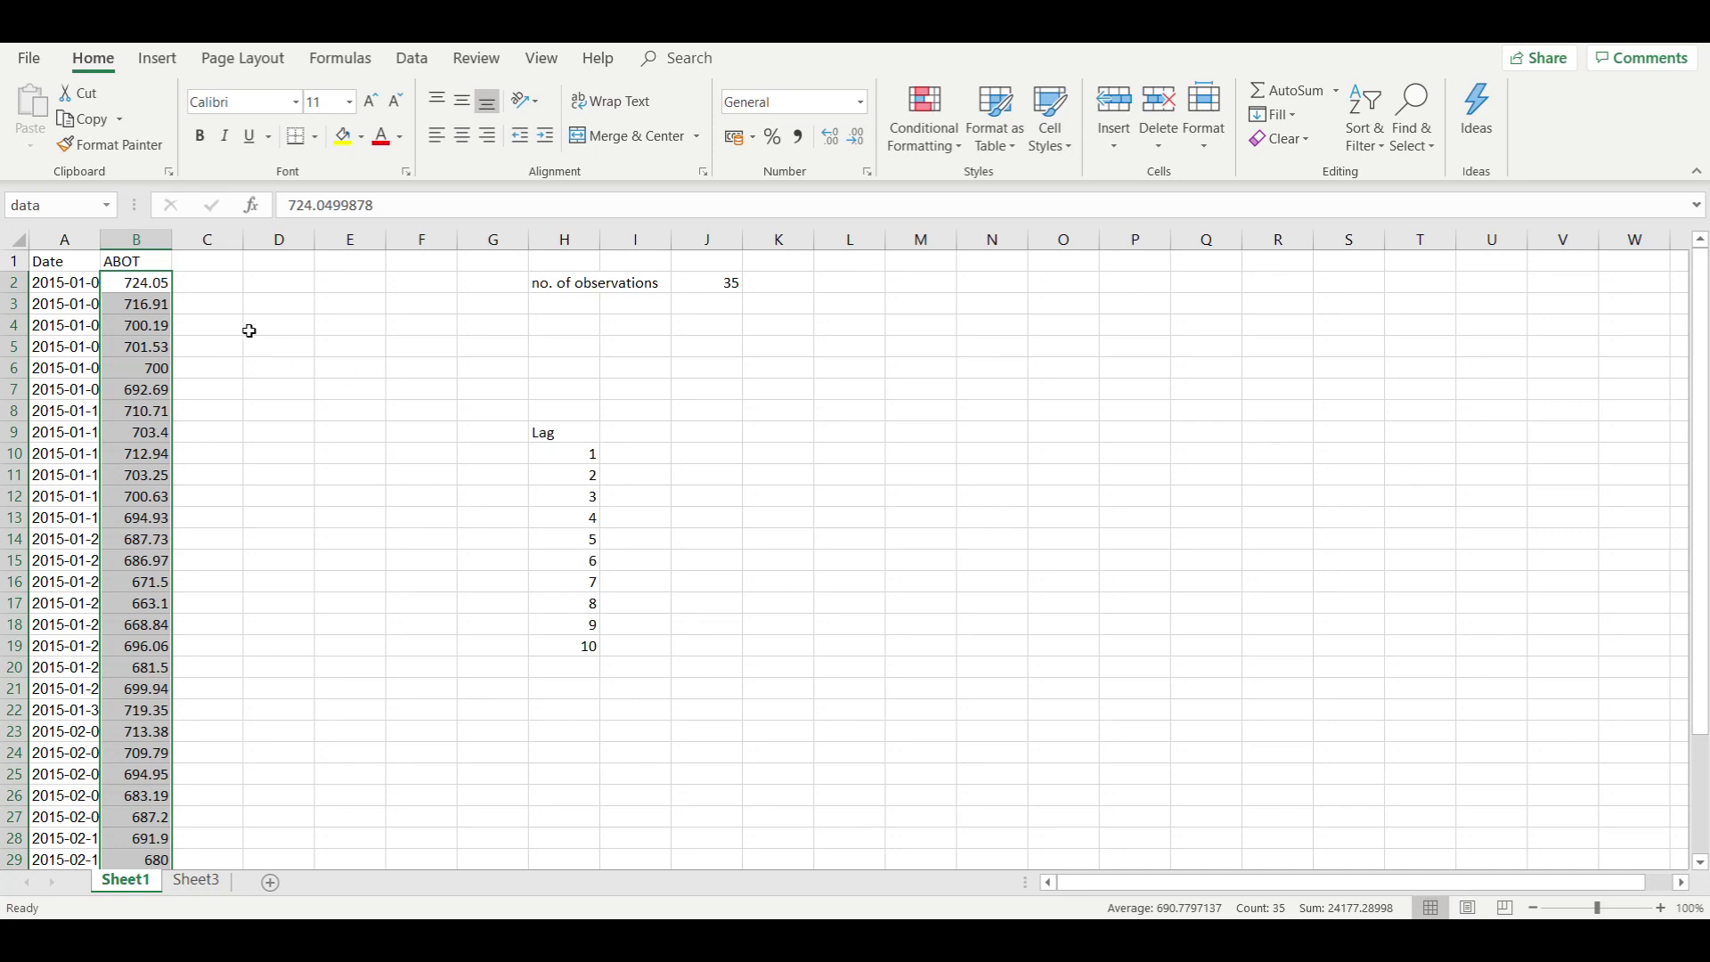
double_click(101, 241)
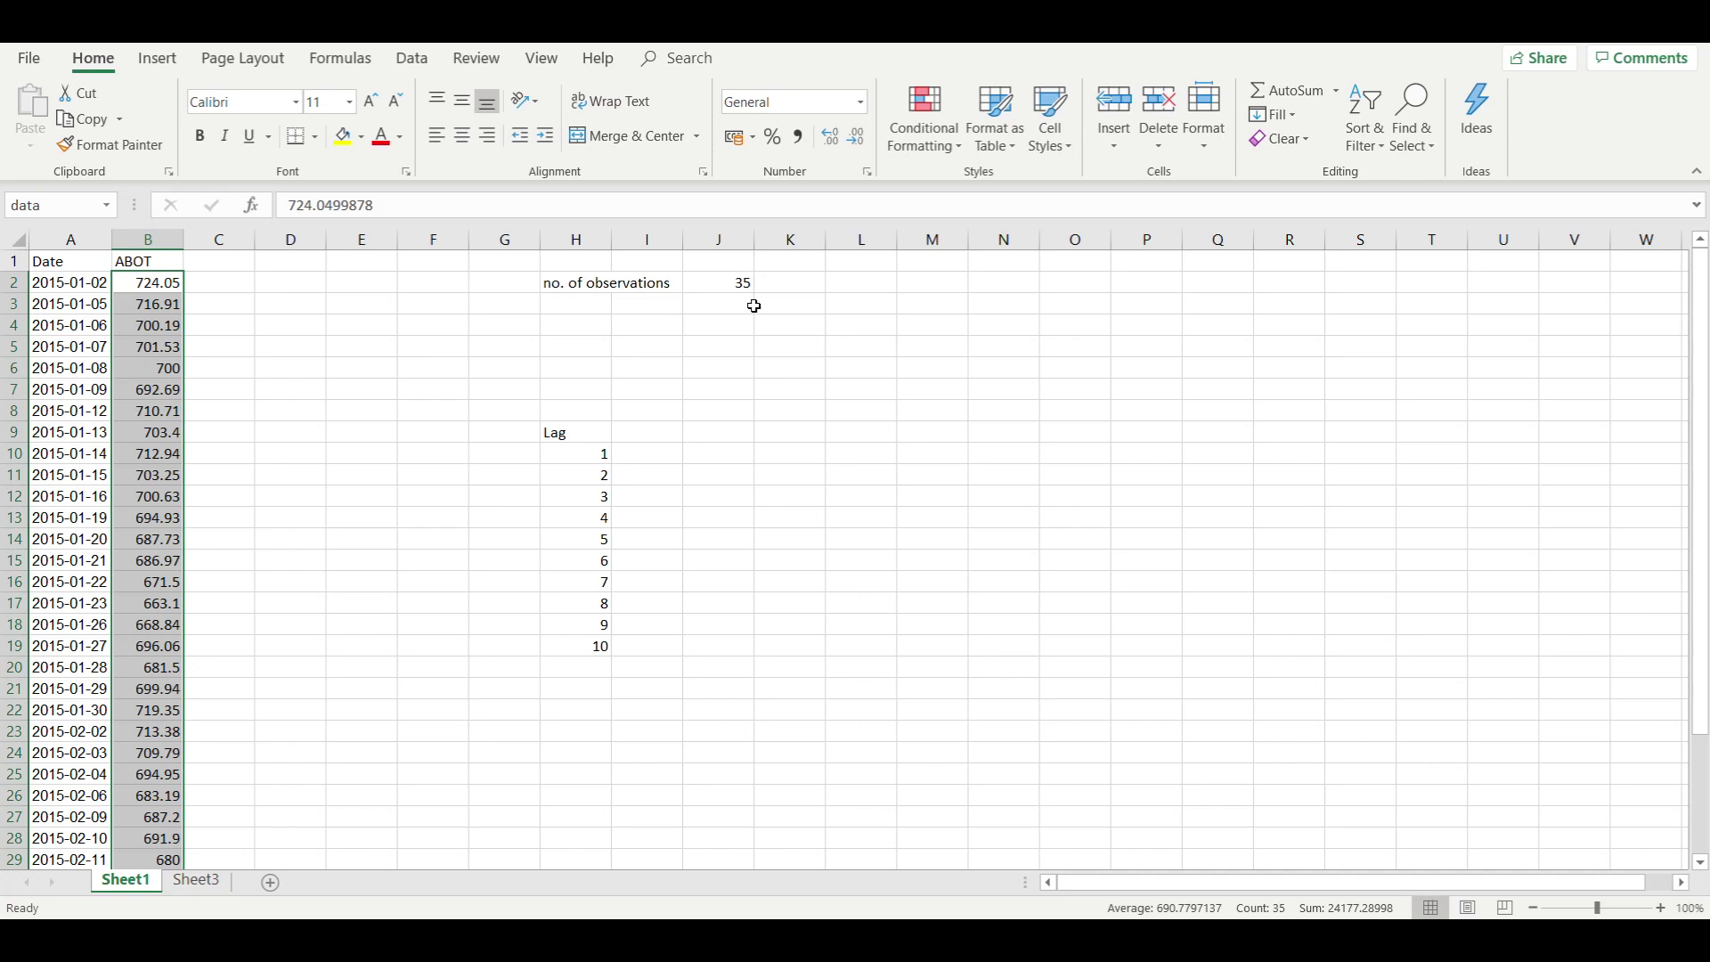
Step: View Sheet3's SUMPRODUCT and DEVSQ formula notes, then return to Sheet1
click(197, 882)
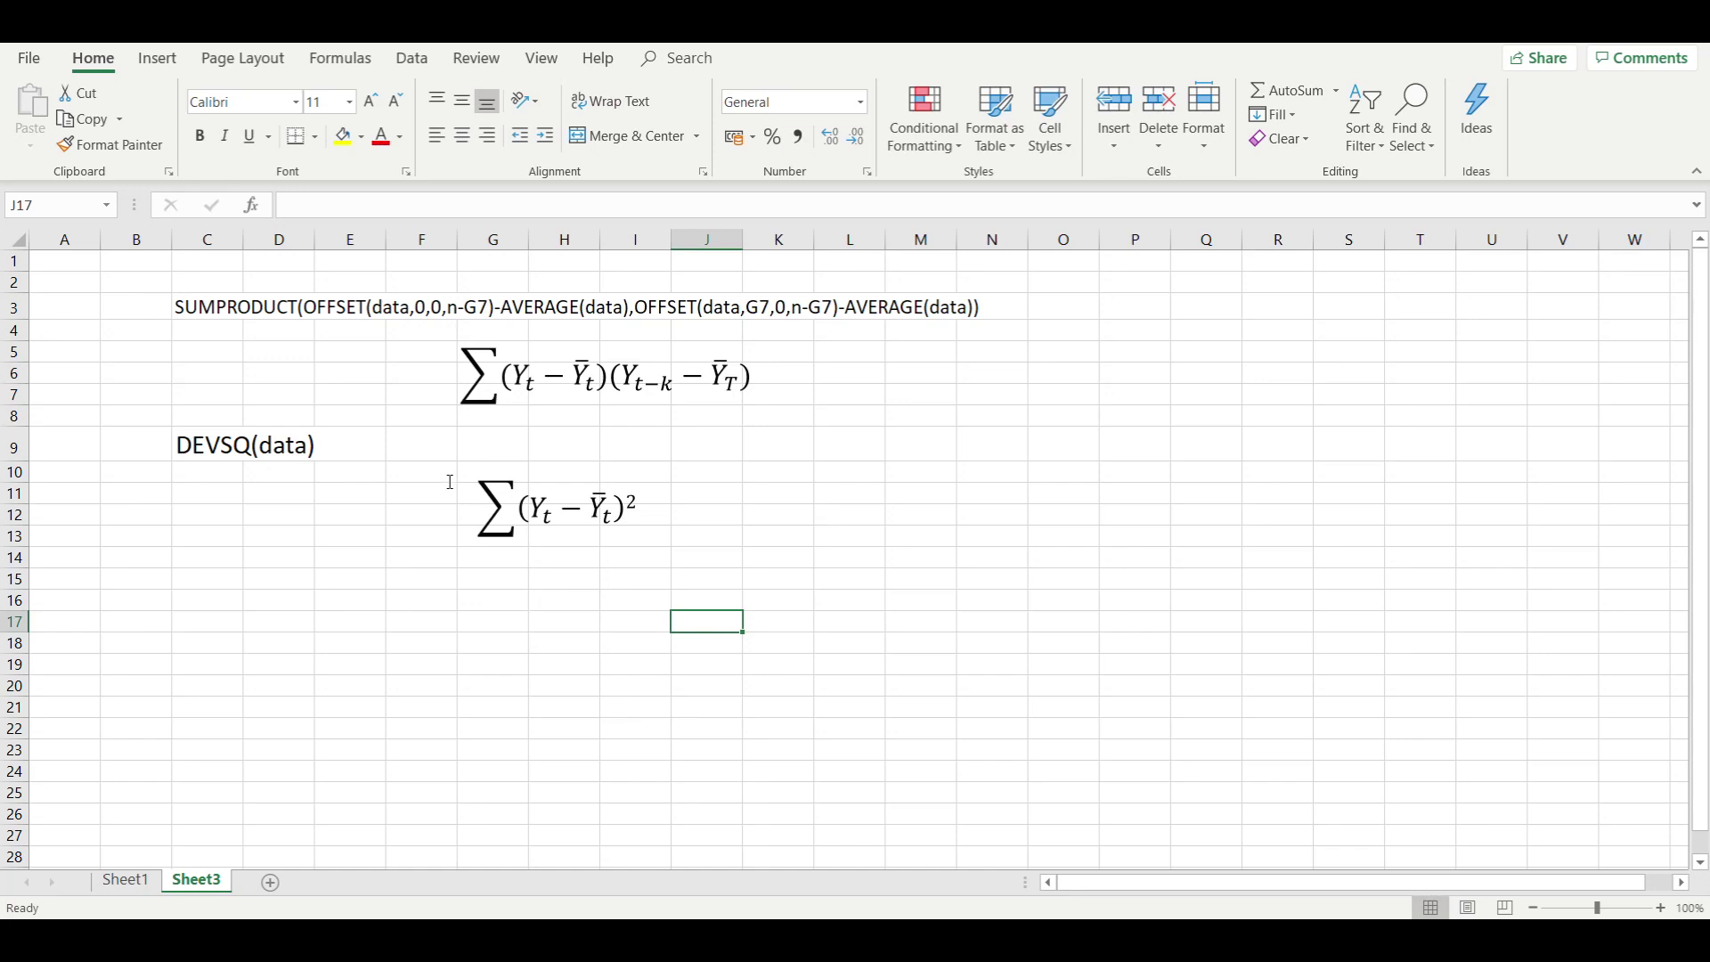
click(124, 882)
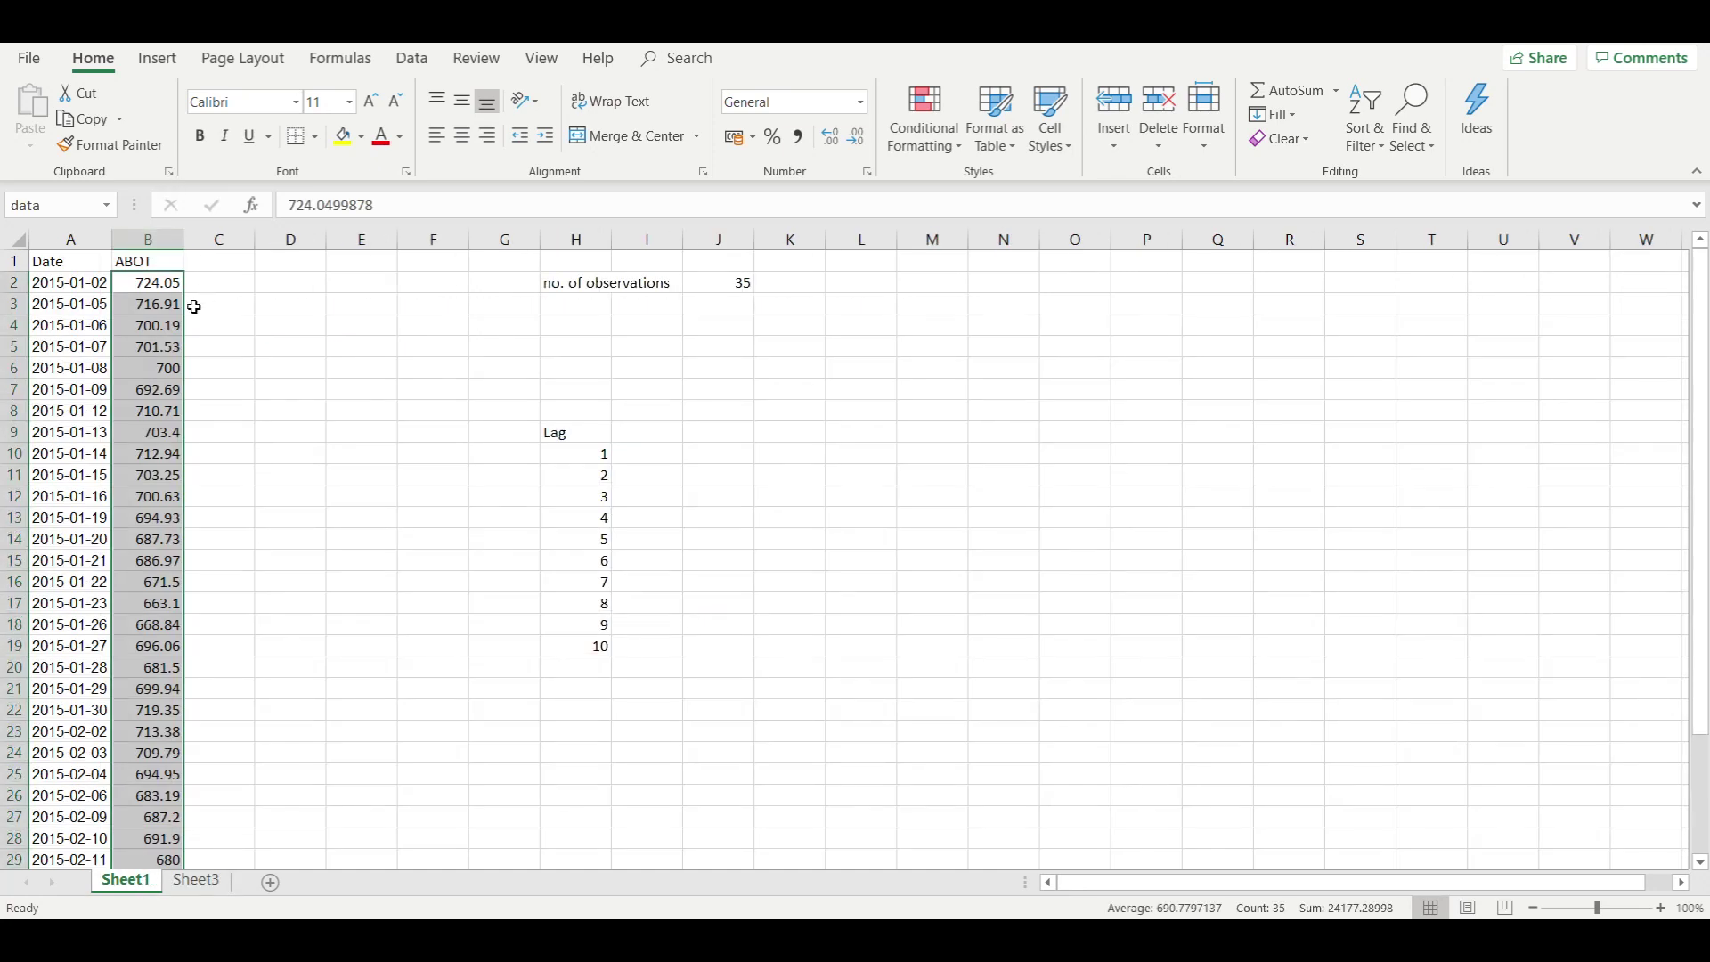
Step: Copy the ABOT prices from column B and paste them into column C starting at C3
click(155, 287)
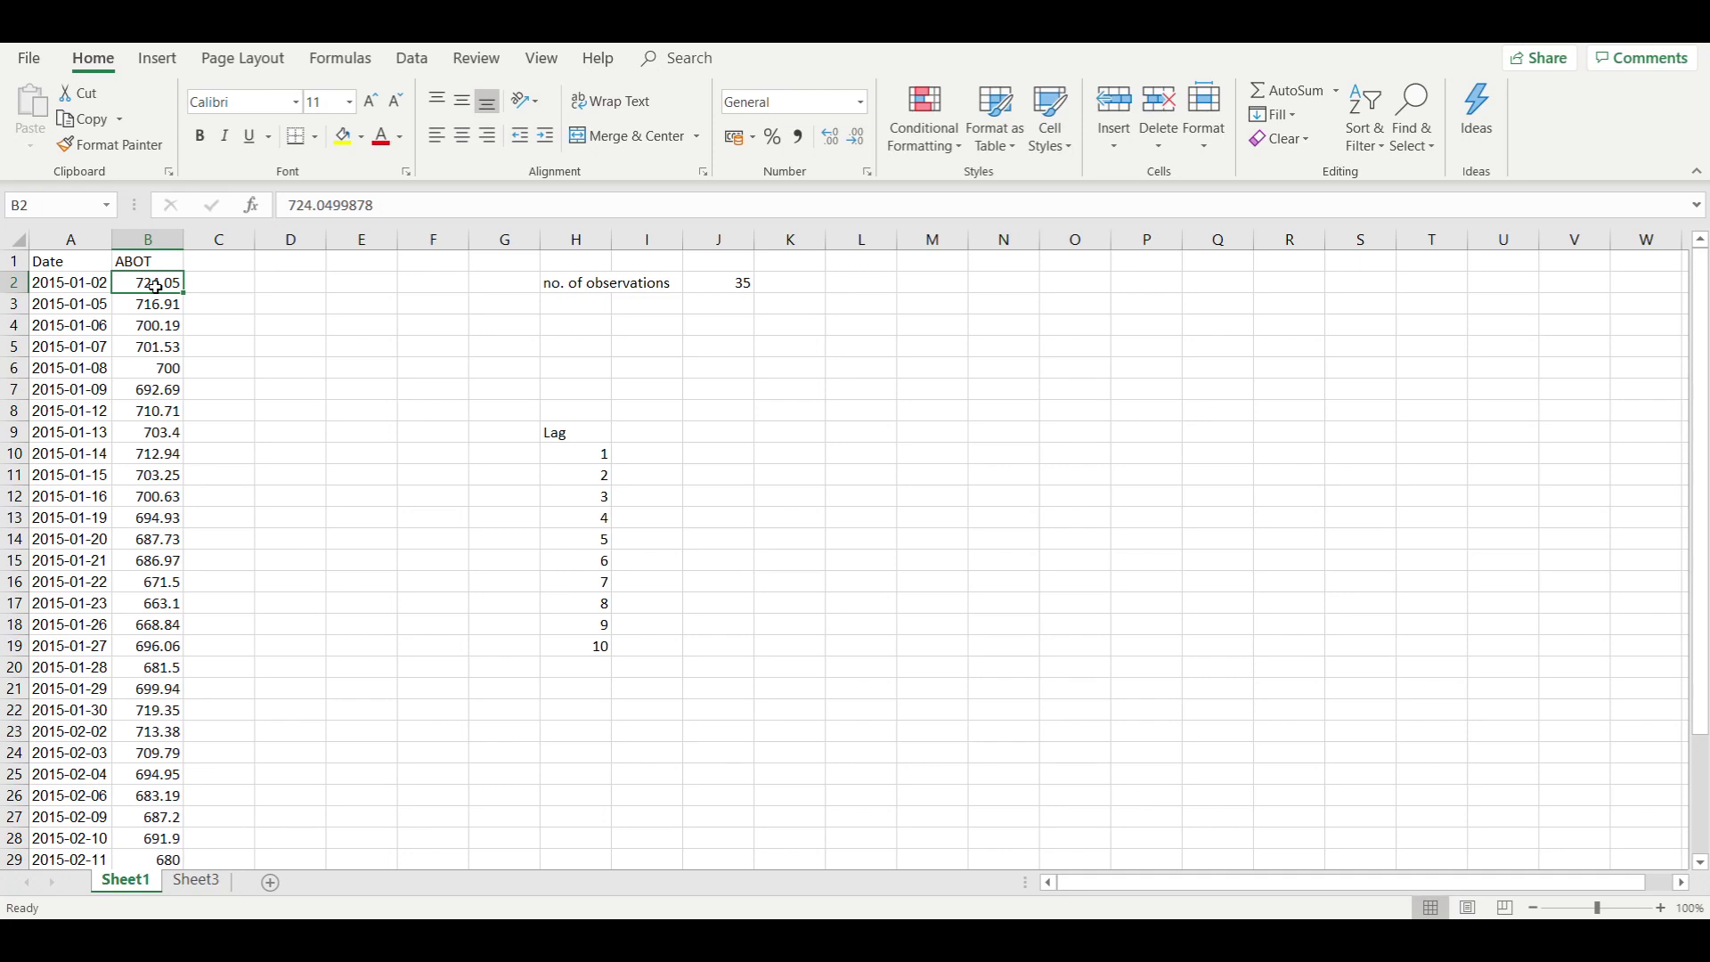
key(ctrl+space)
scroll(155, 286, down, 1)
key(ctrl+c)
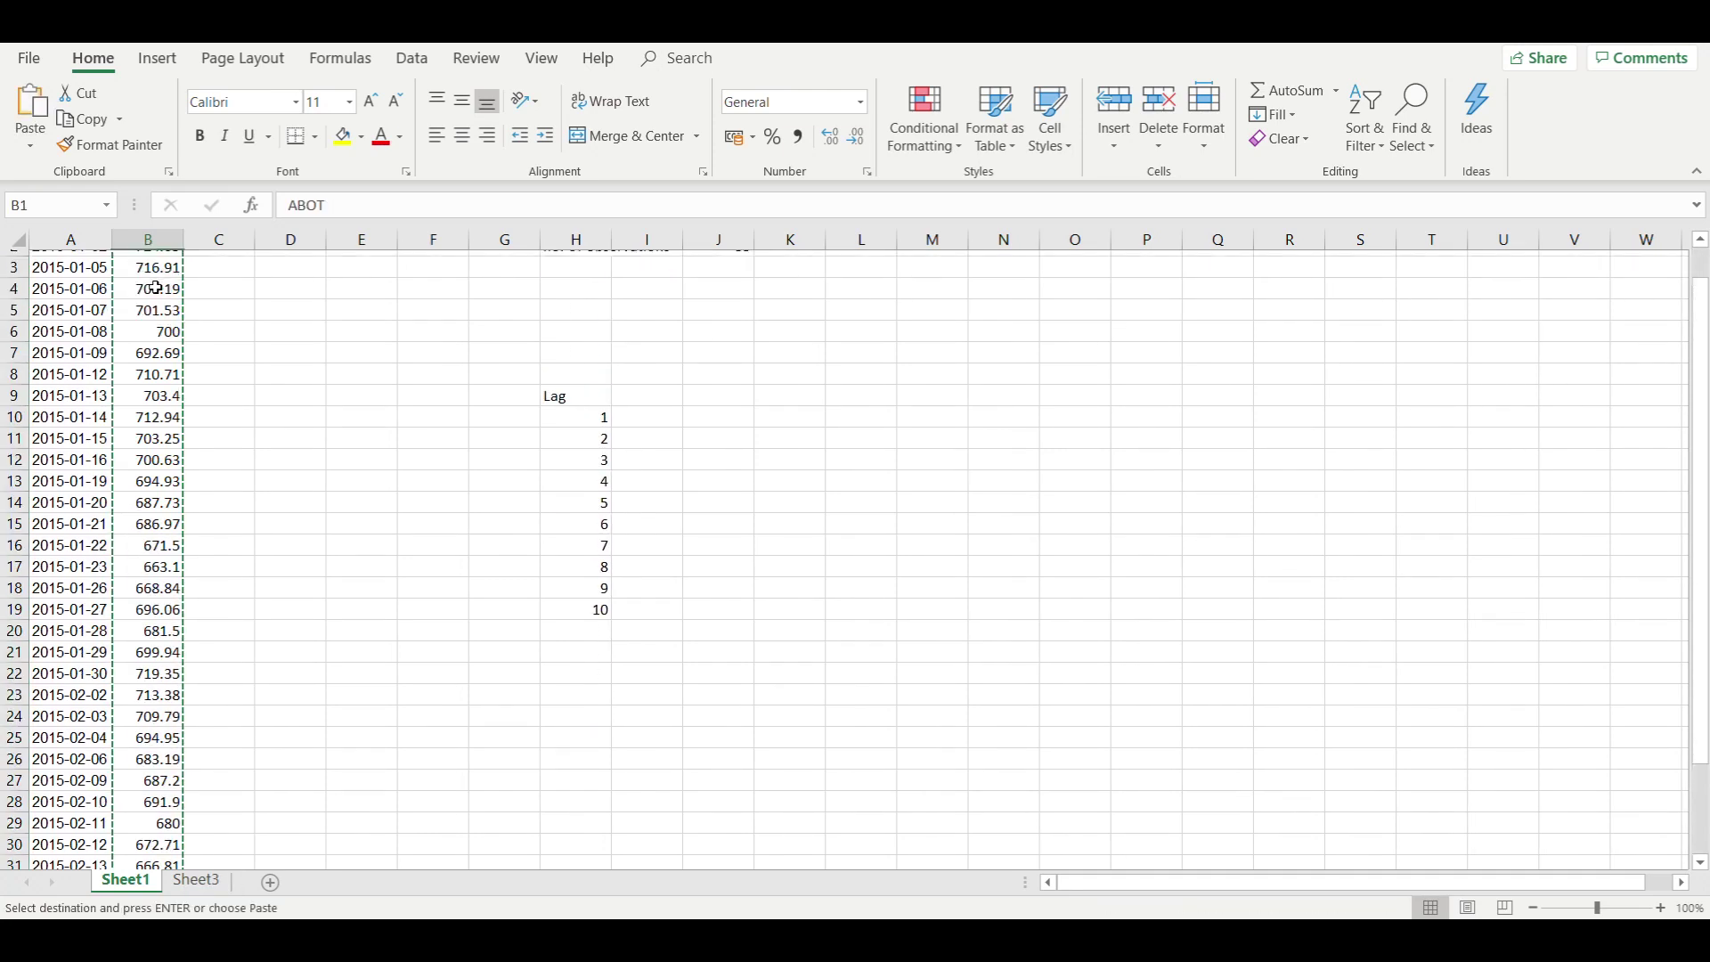
key(Right)
key(Down)
Step: Clear the stray value in C37 and select the shifted prices down column C
key(Down)
key(ctrl+v)
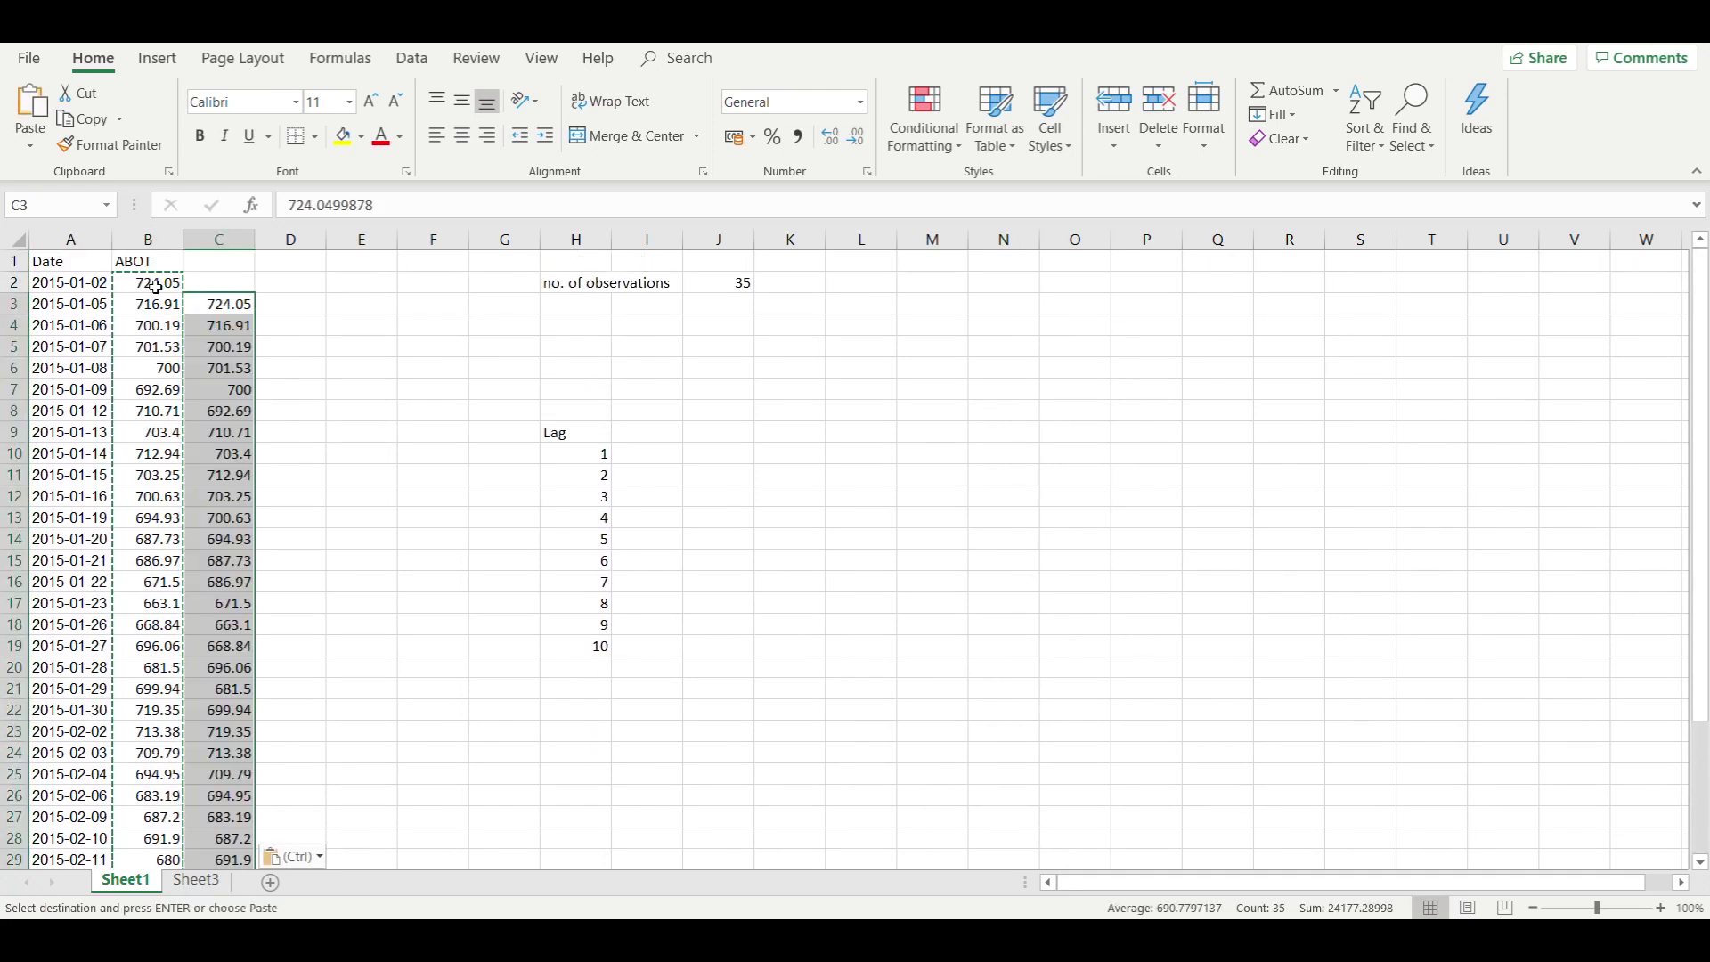
key(ctrl+Down)
key(Escape)
key(Delete)
key(Up)
key(Up)
key(Up)
key(Right)
key(Right)
key(Up)
key(Up)
key(Up)
key(Up)
key(Up)
key(Up)
key(Up)
key(Down)
key(Down)
key(Down)
key(Right)
key(Right)
key(Right)
key(Right)
key(Left)
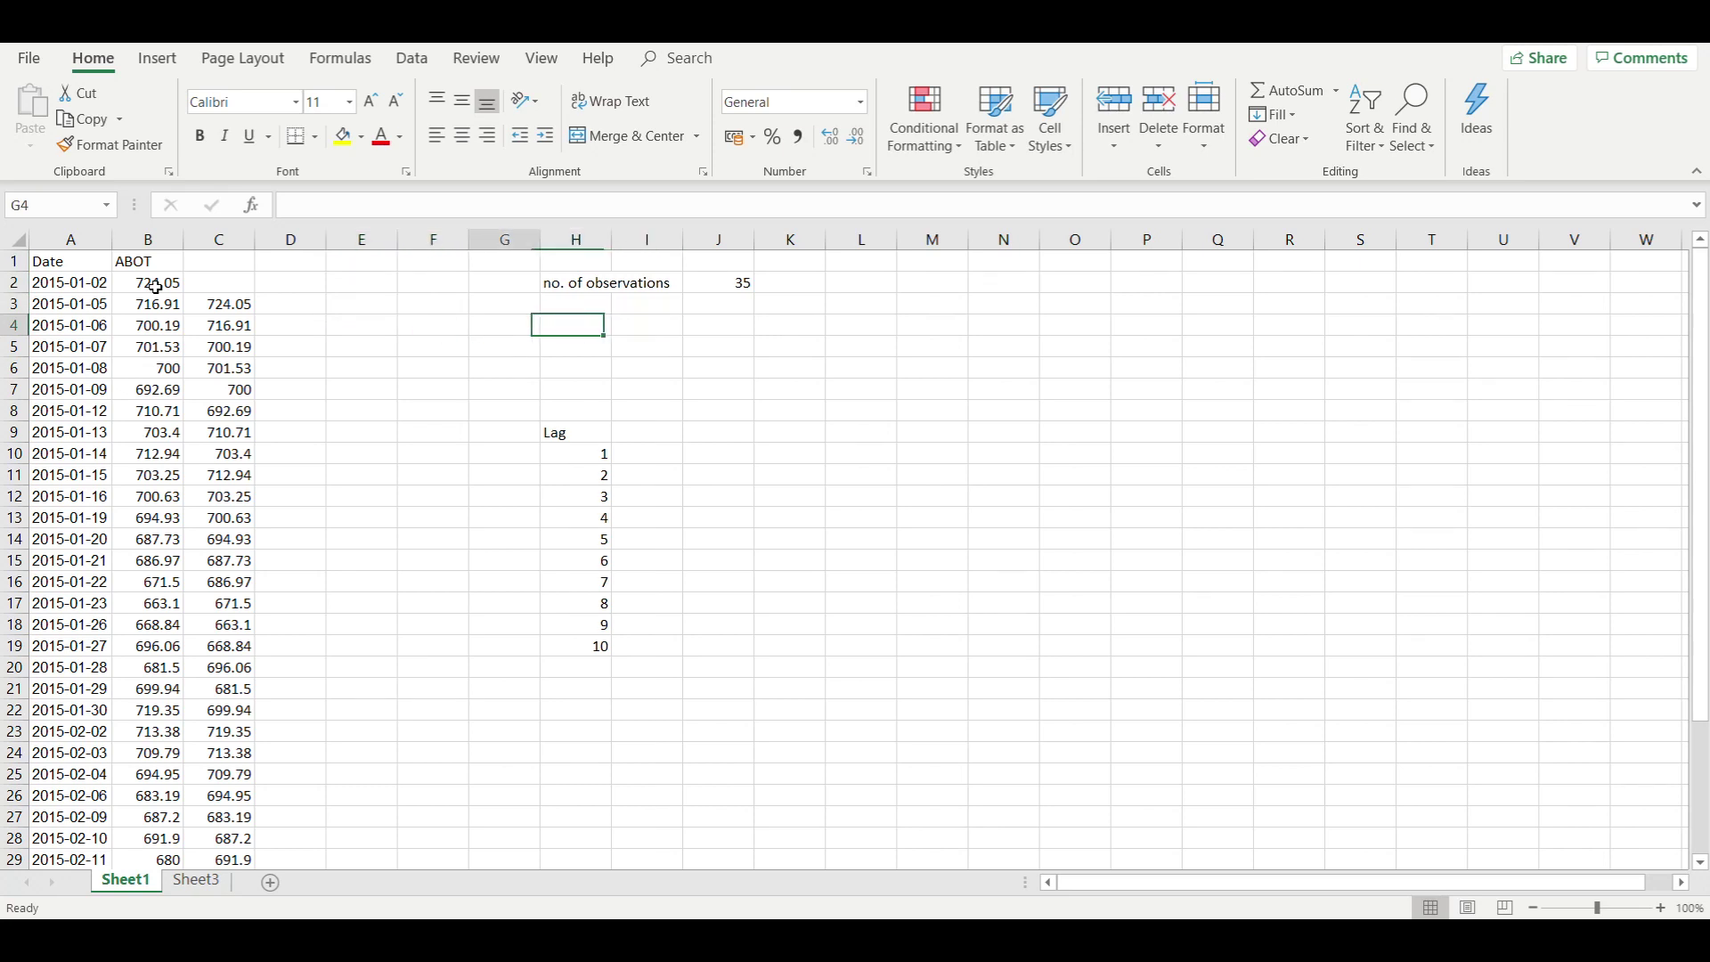
key(Left)
key(Left)
key(Left)
key(Up)
key(ctrl+shift+Down)
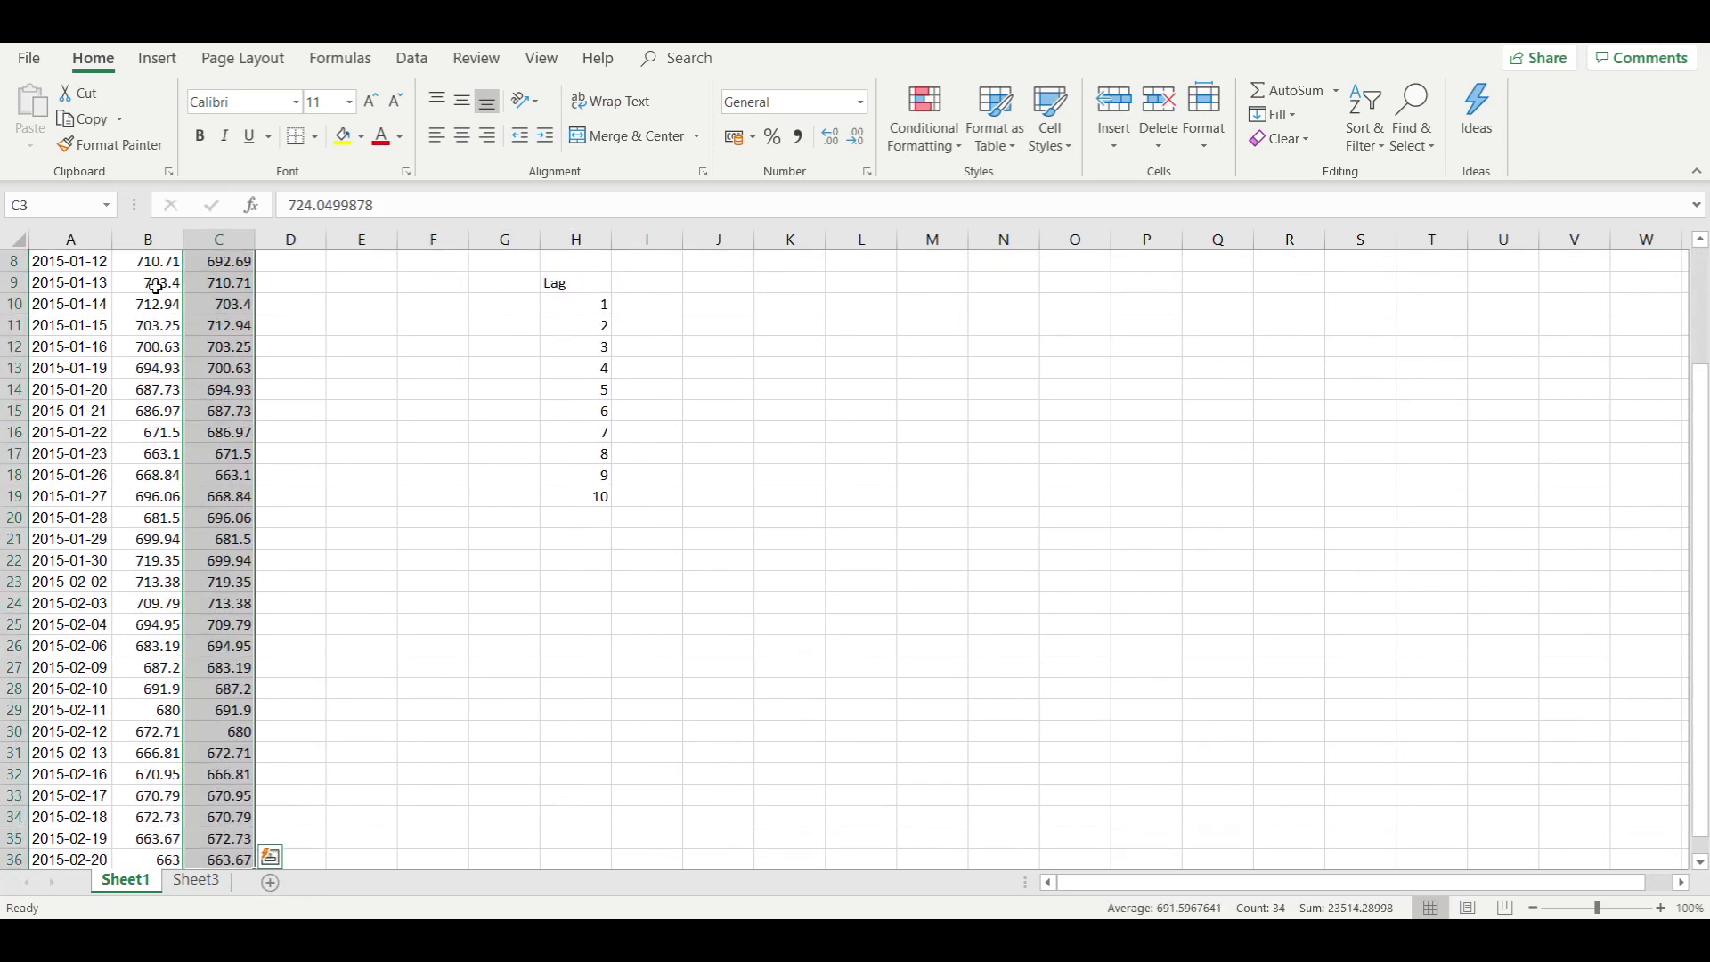
scroll(155, 286, up, 3)
Step: Undo and redo the column C paste to check it, then bring up Sheet3's formula notes
key(ctrl+z)
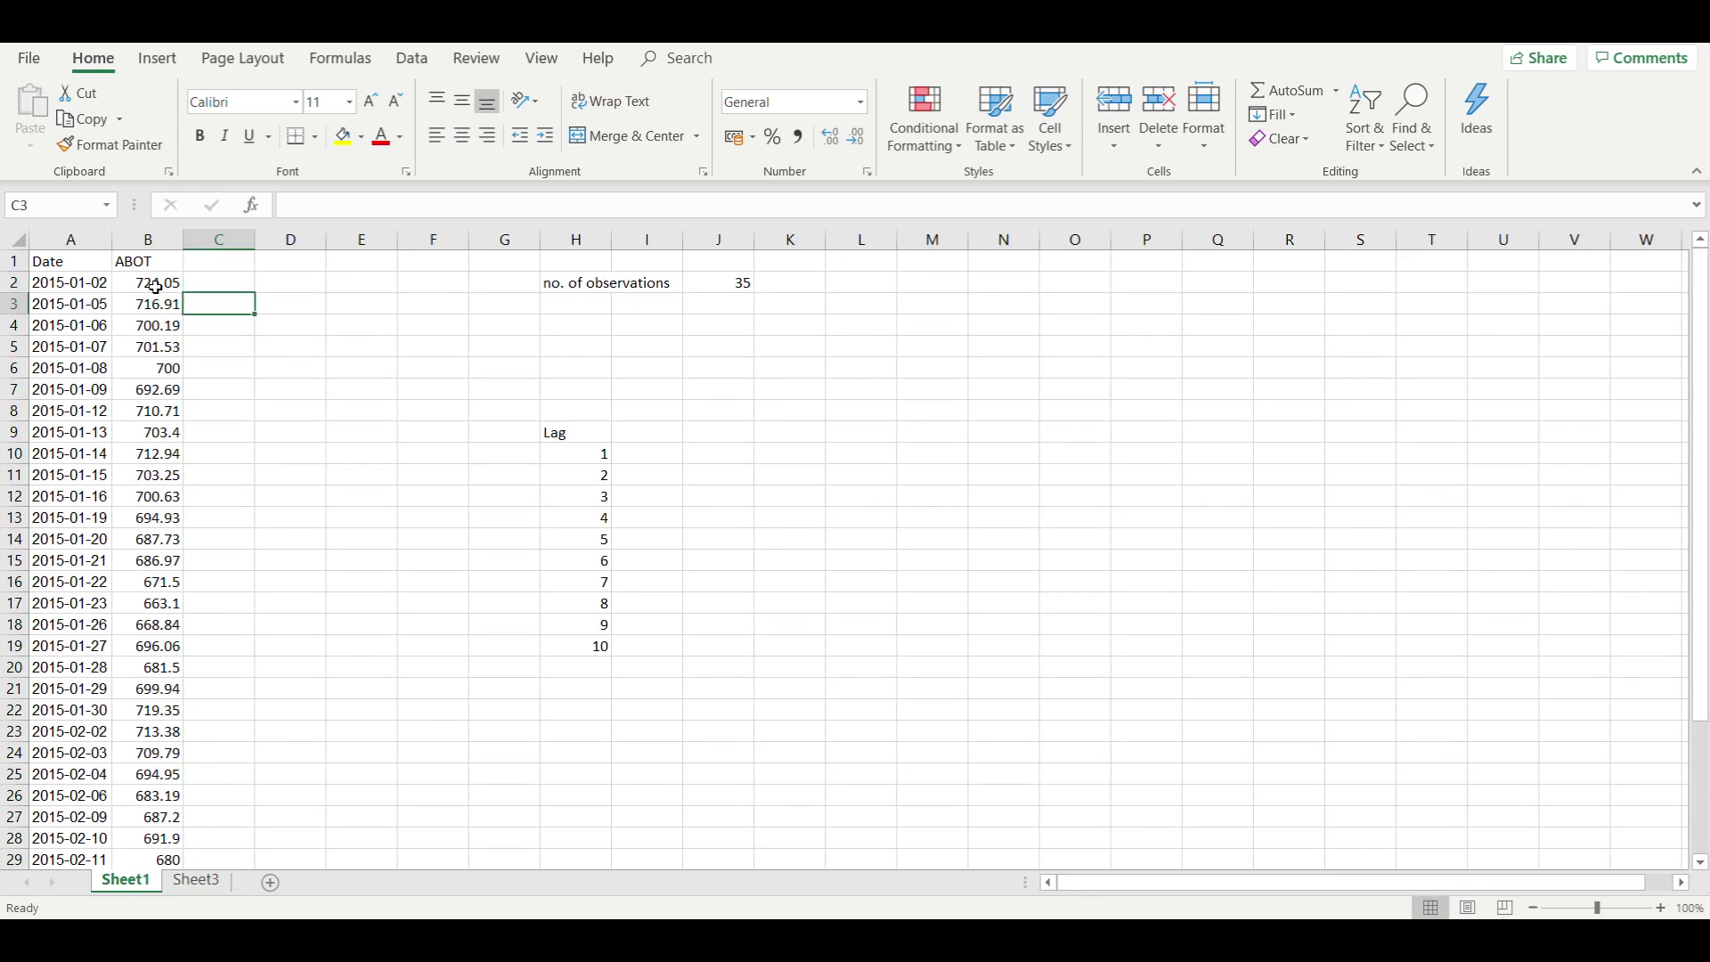
key(Left)
key(Up)
key(Right)
key(ctrl+y)
key(Left)
key(Up)
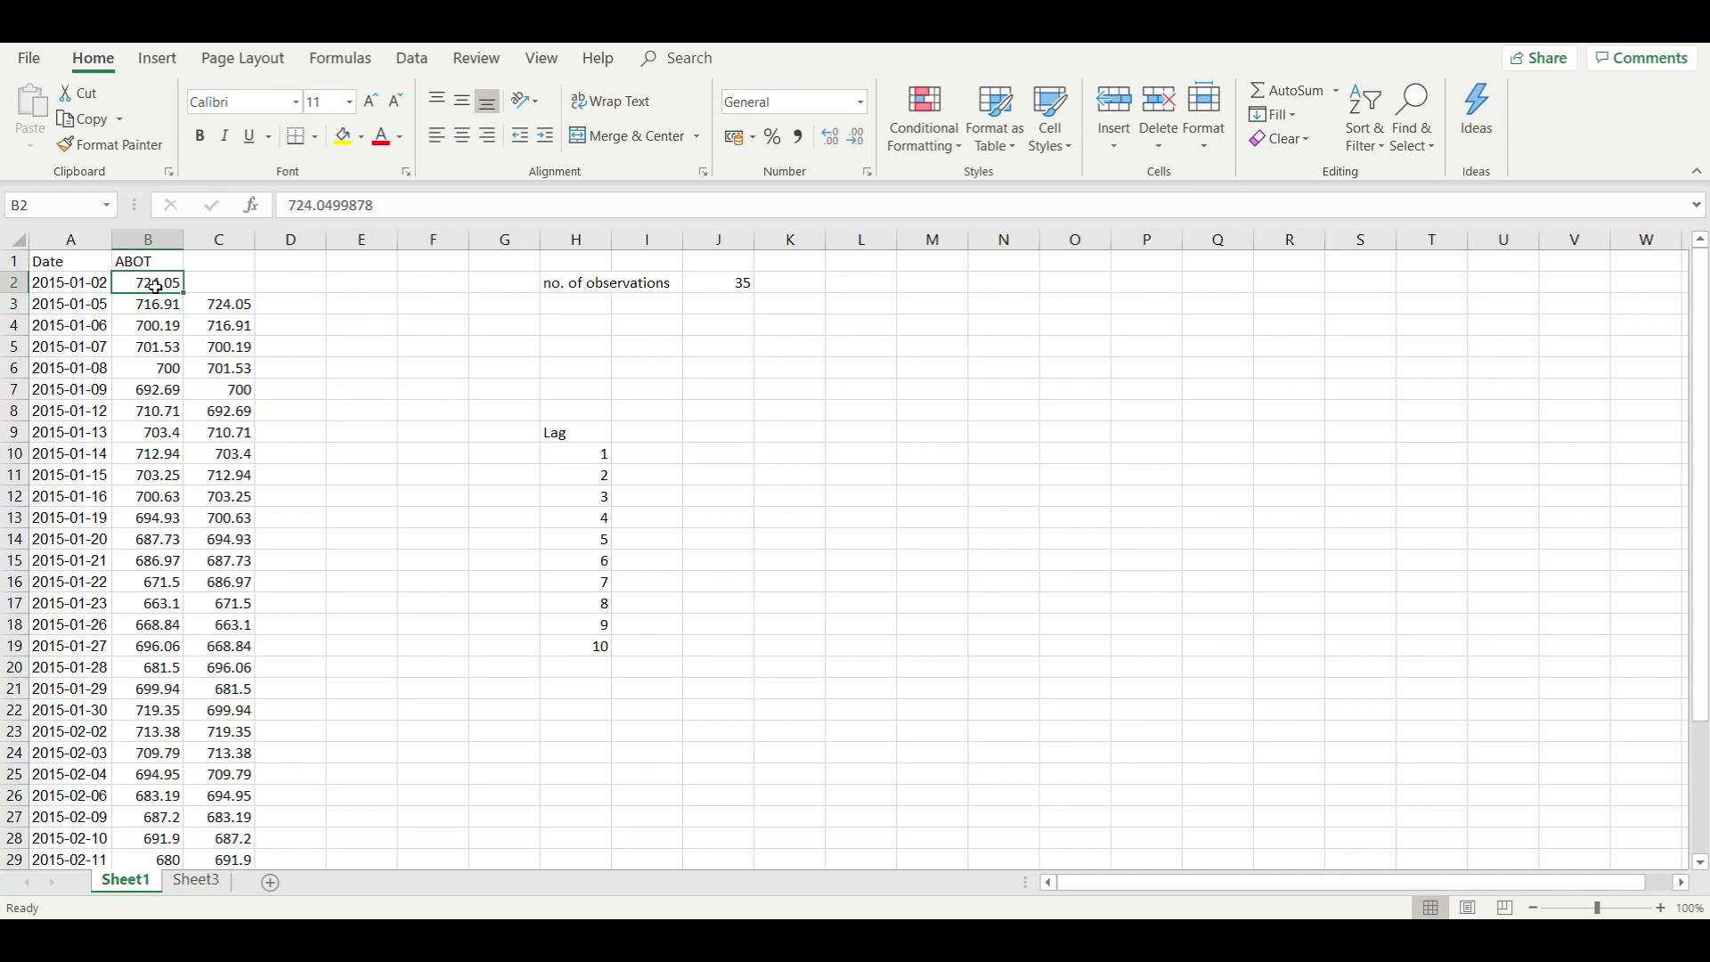
click(195, 881)
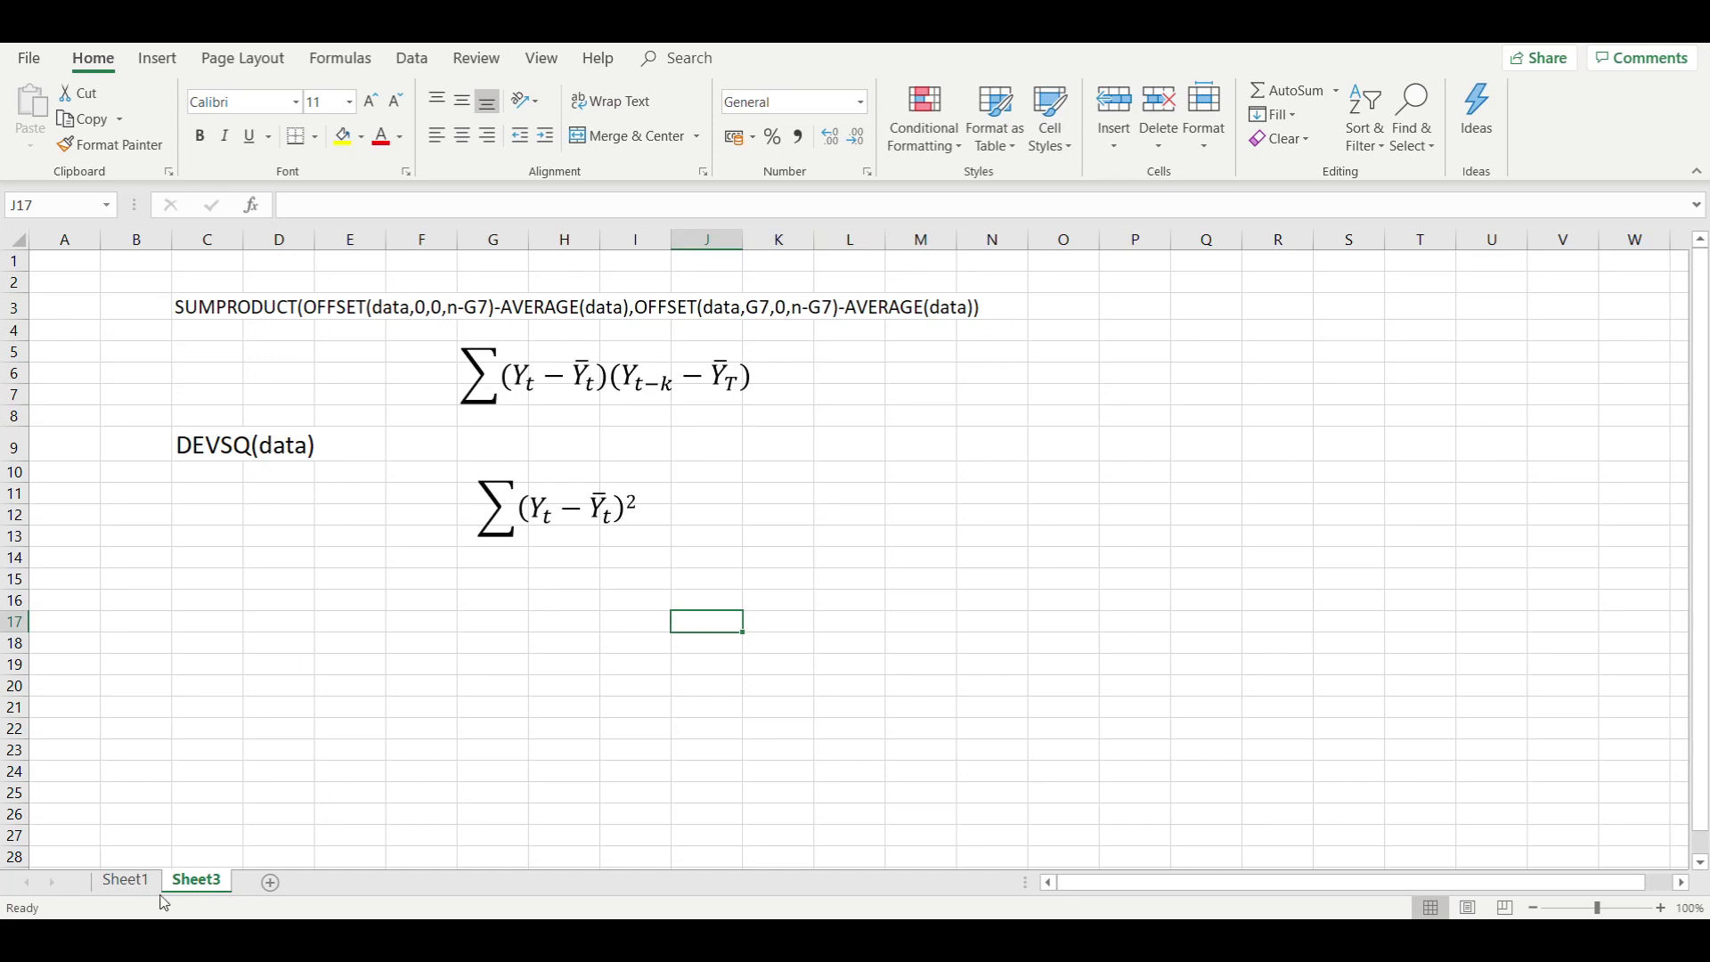
Step: Switch between Sheet1 and Sheet3, ending back on Sheet1's price data
click(125, 881)
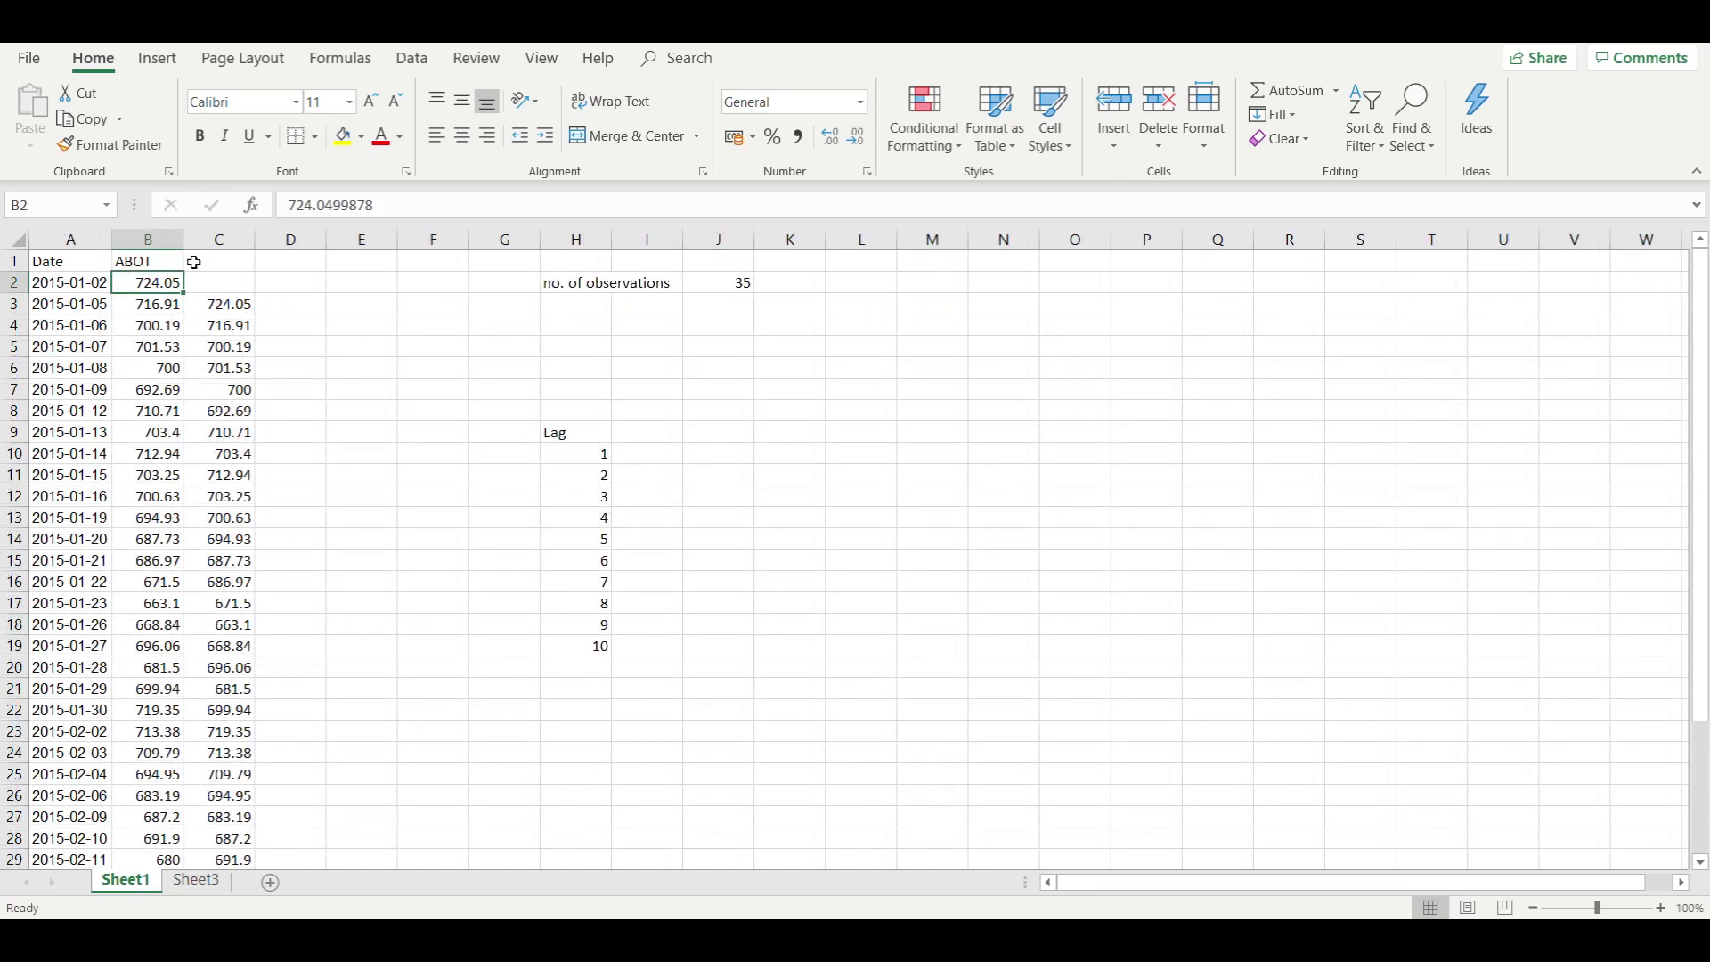
click(194, 881)
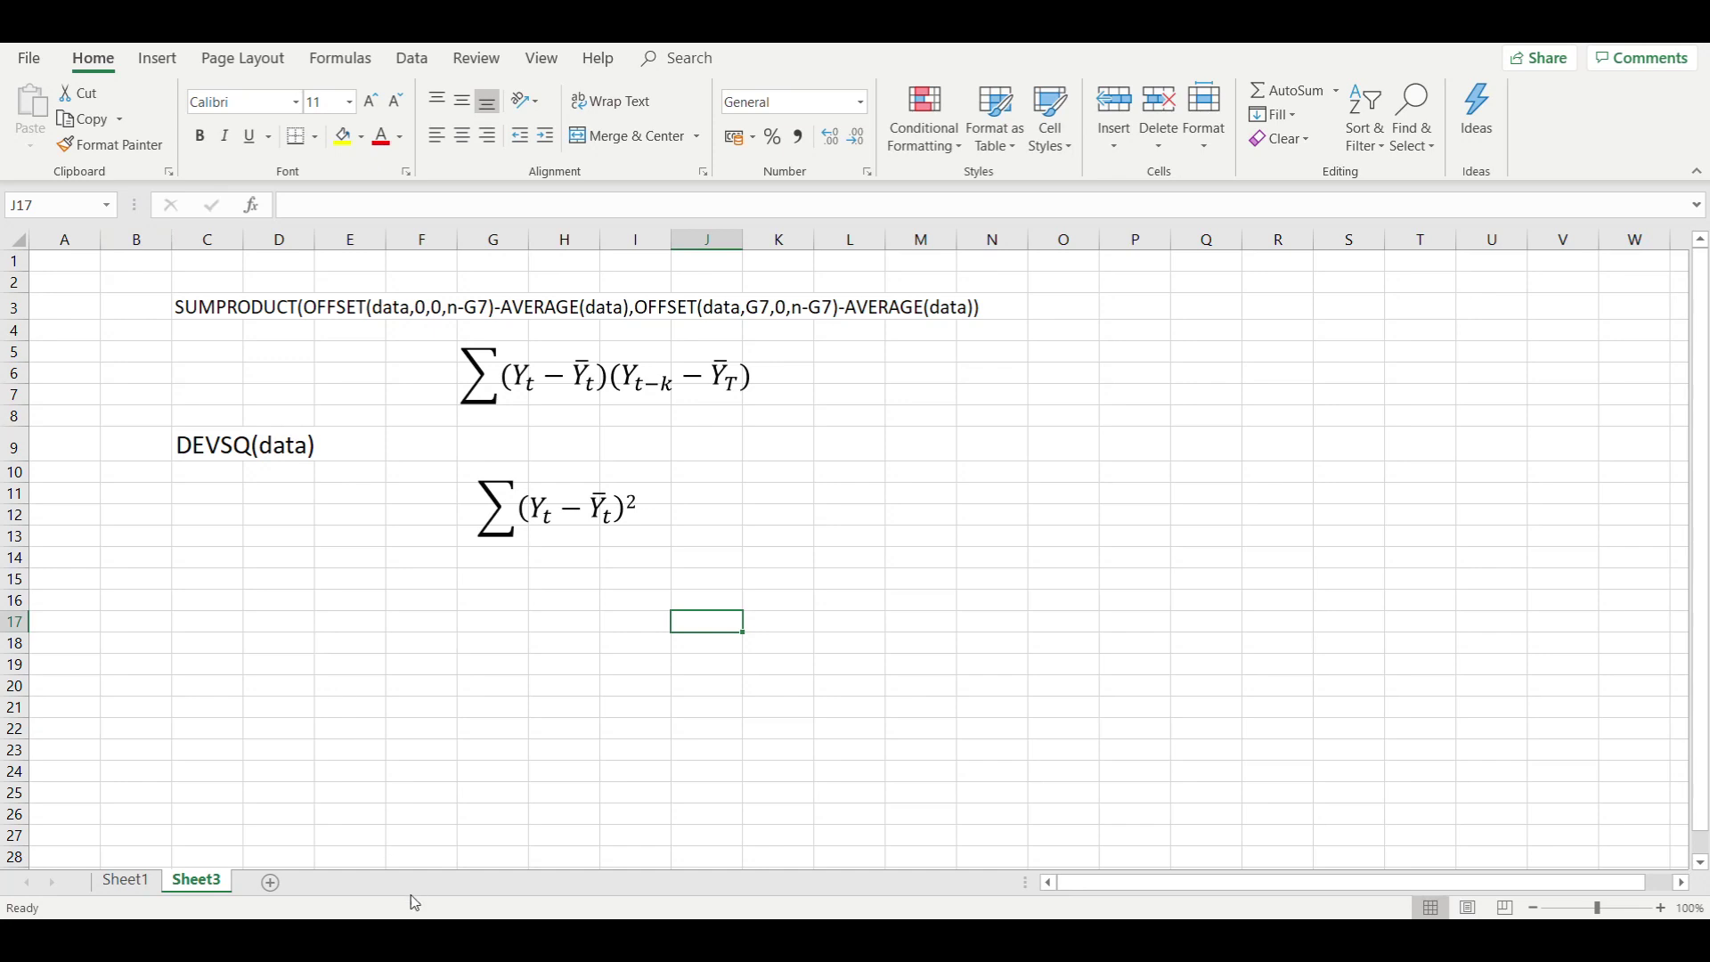
click(141, 882)
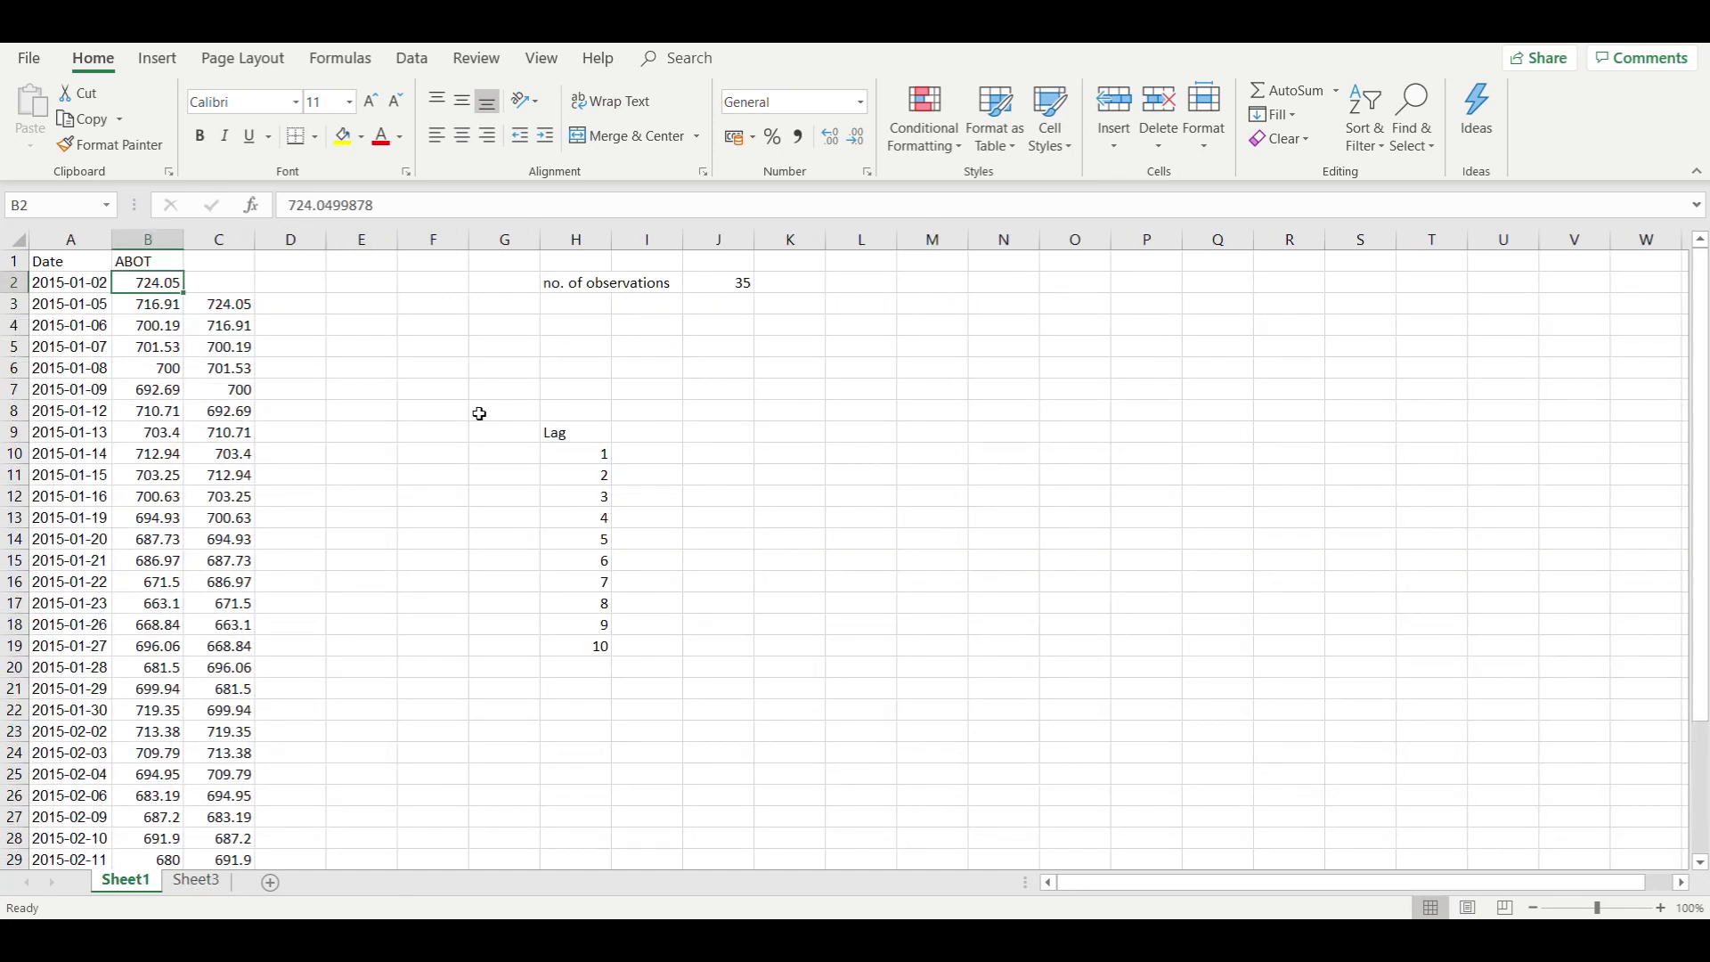
Step: Type the heading 'Autocorrelation' in I9
click(640, 432)
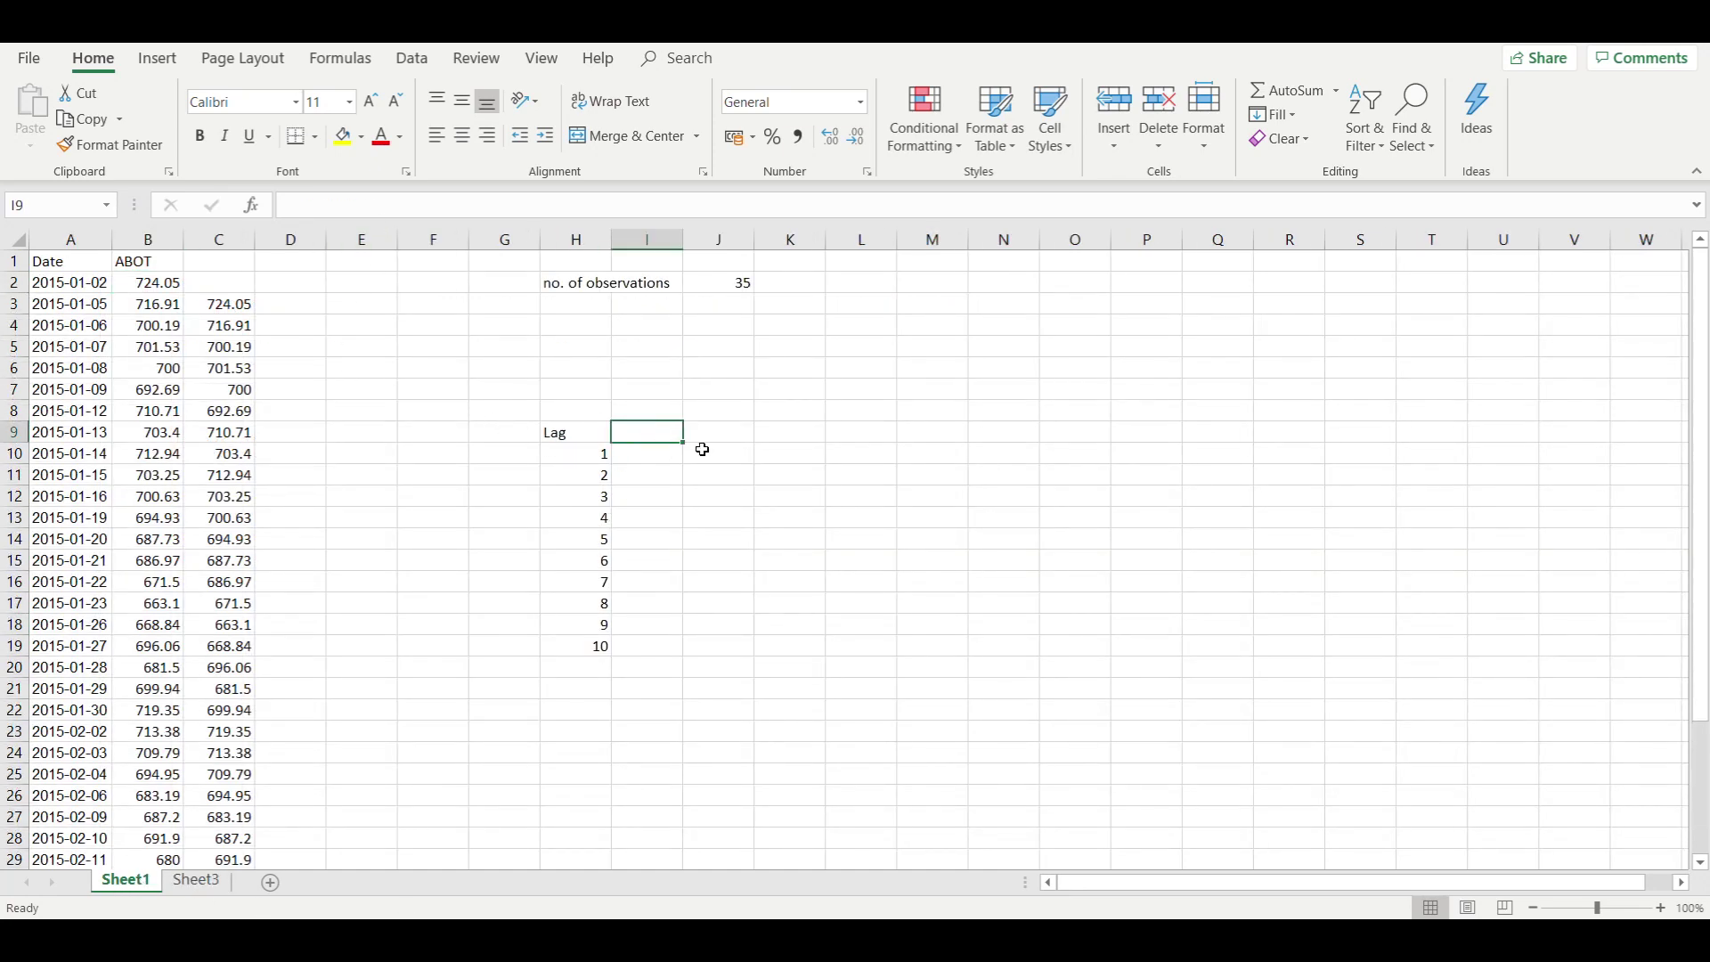
text(Autocorrelation)
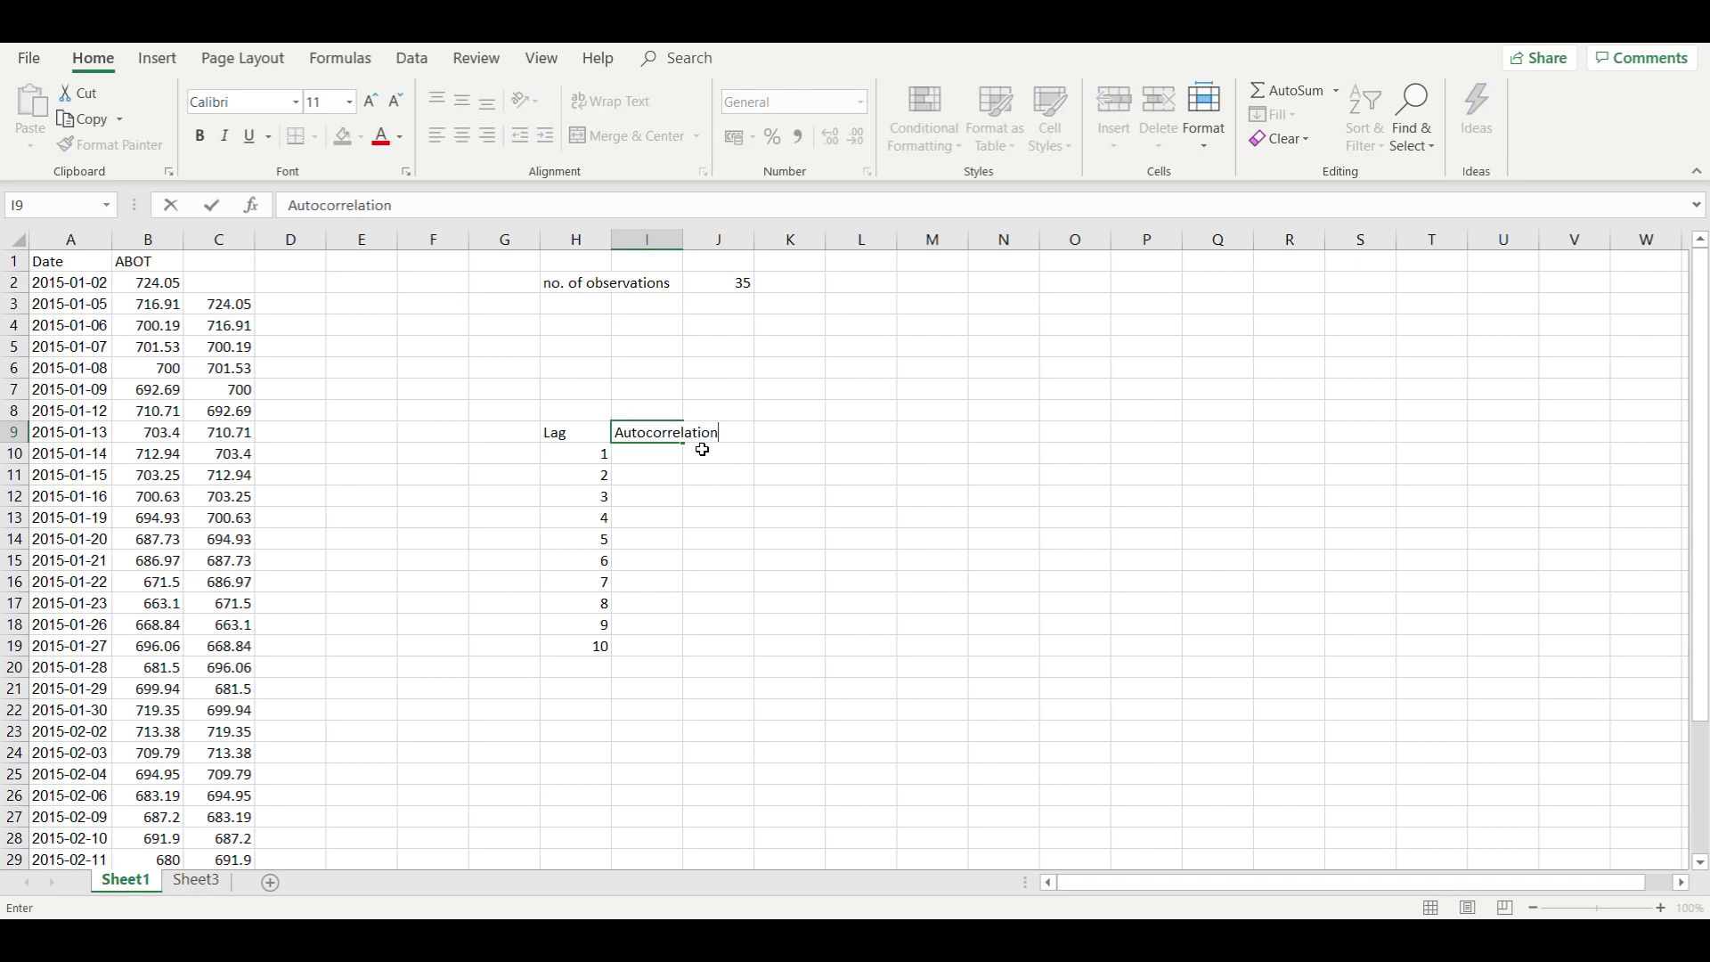
key(Return)
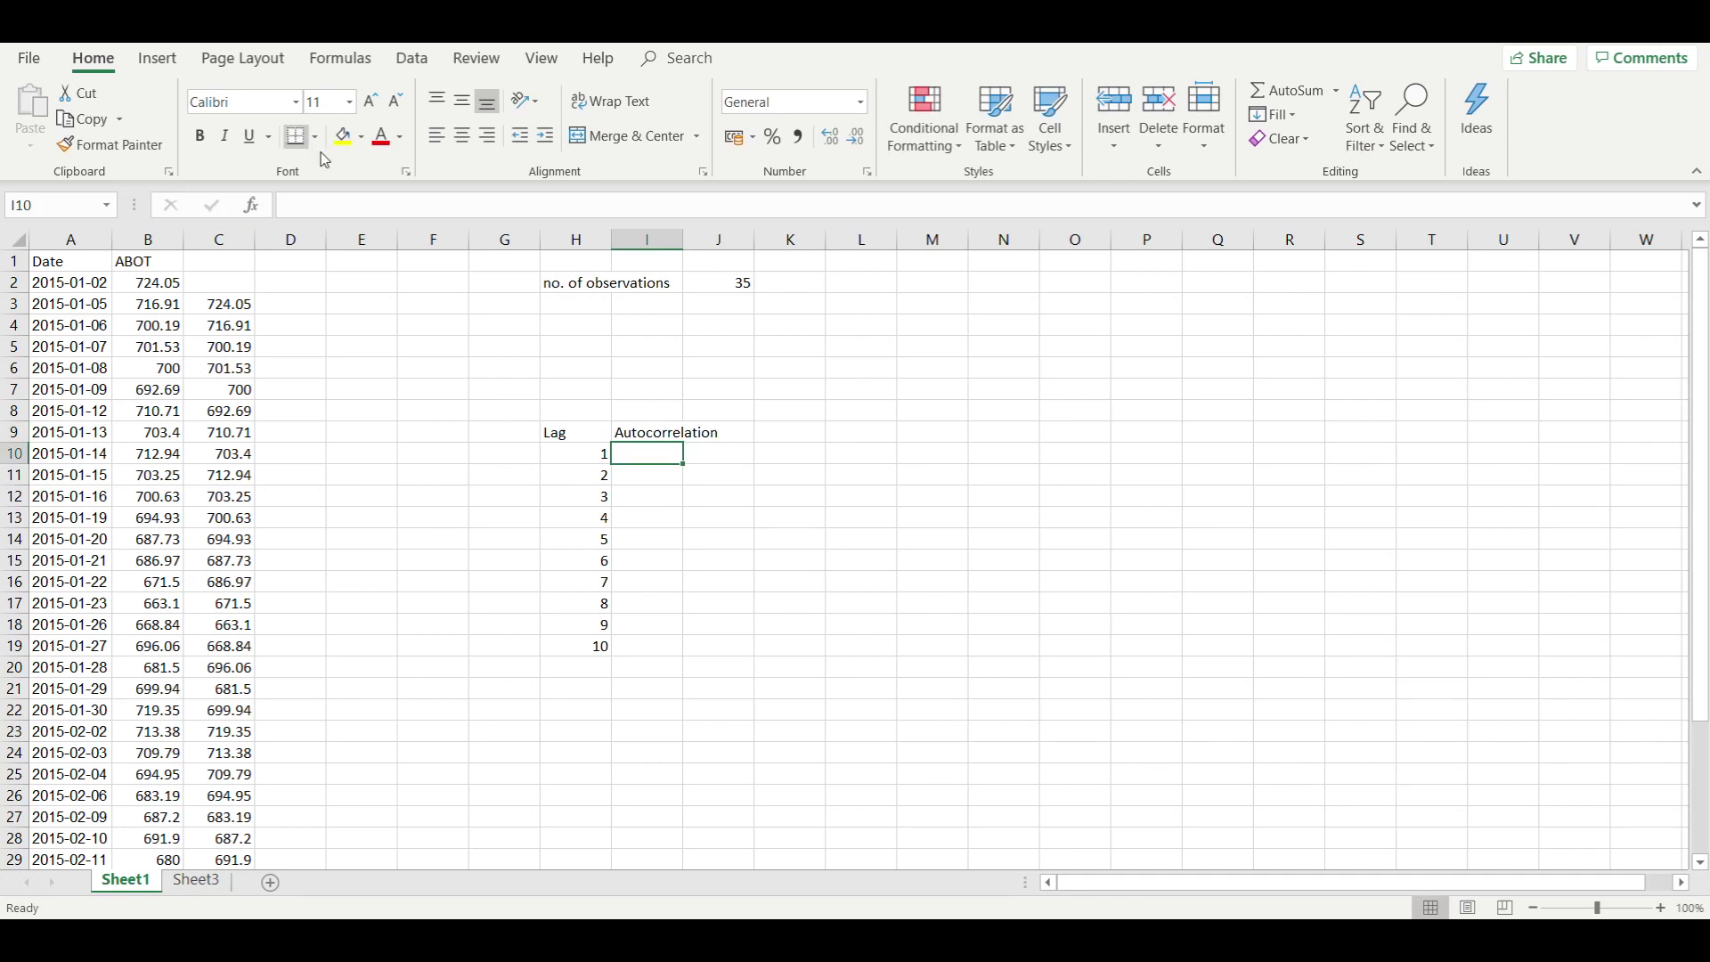
Step: Start I10's formula as =SUMPRODUCT(OFFSET(data,0,0, using function autocomplete
click(342, 204)
text(=sum)
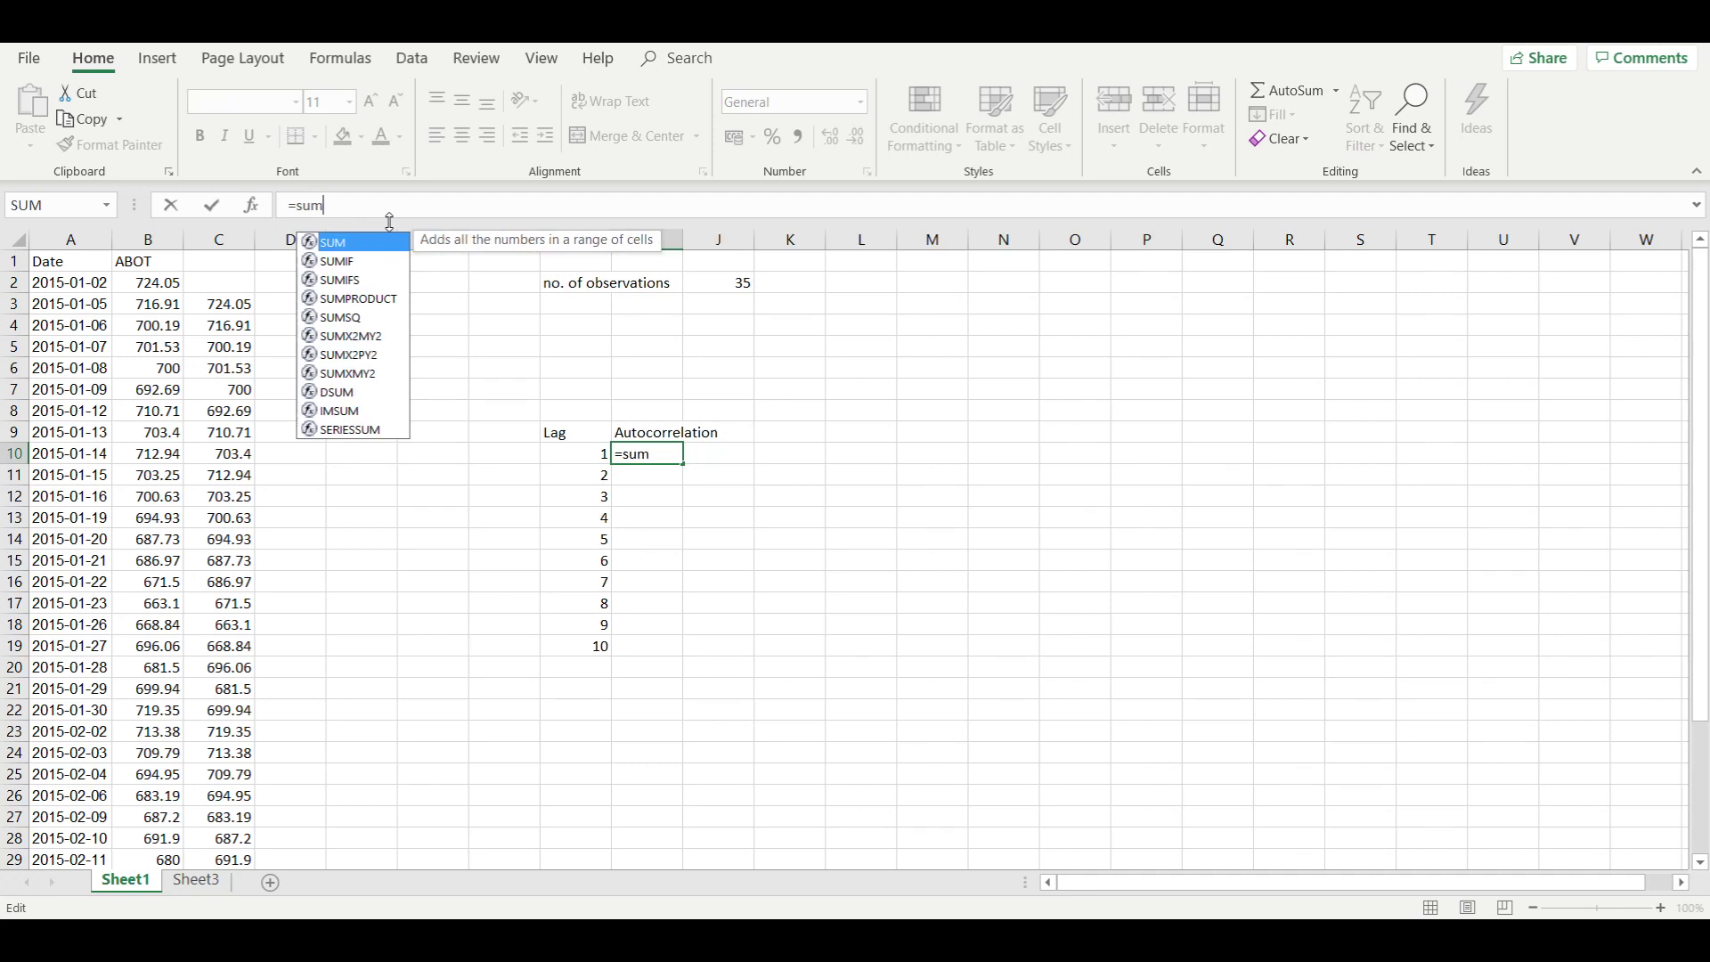
text(pro)
key(Tab)
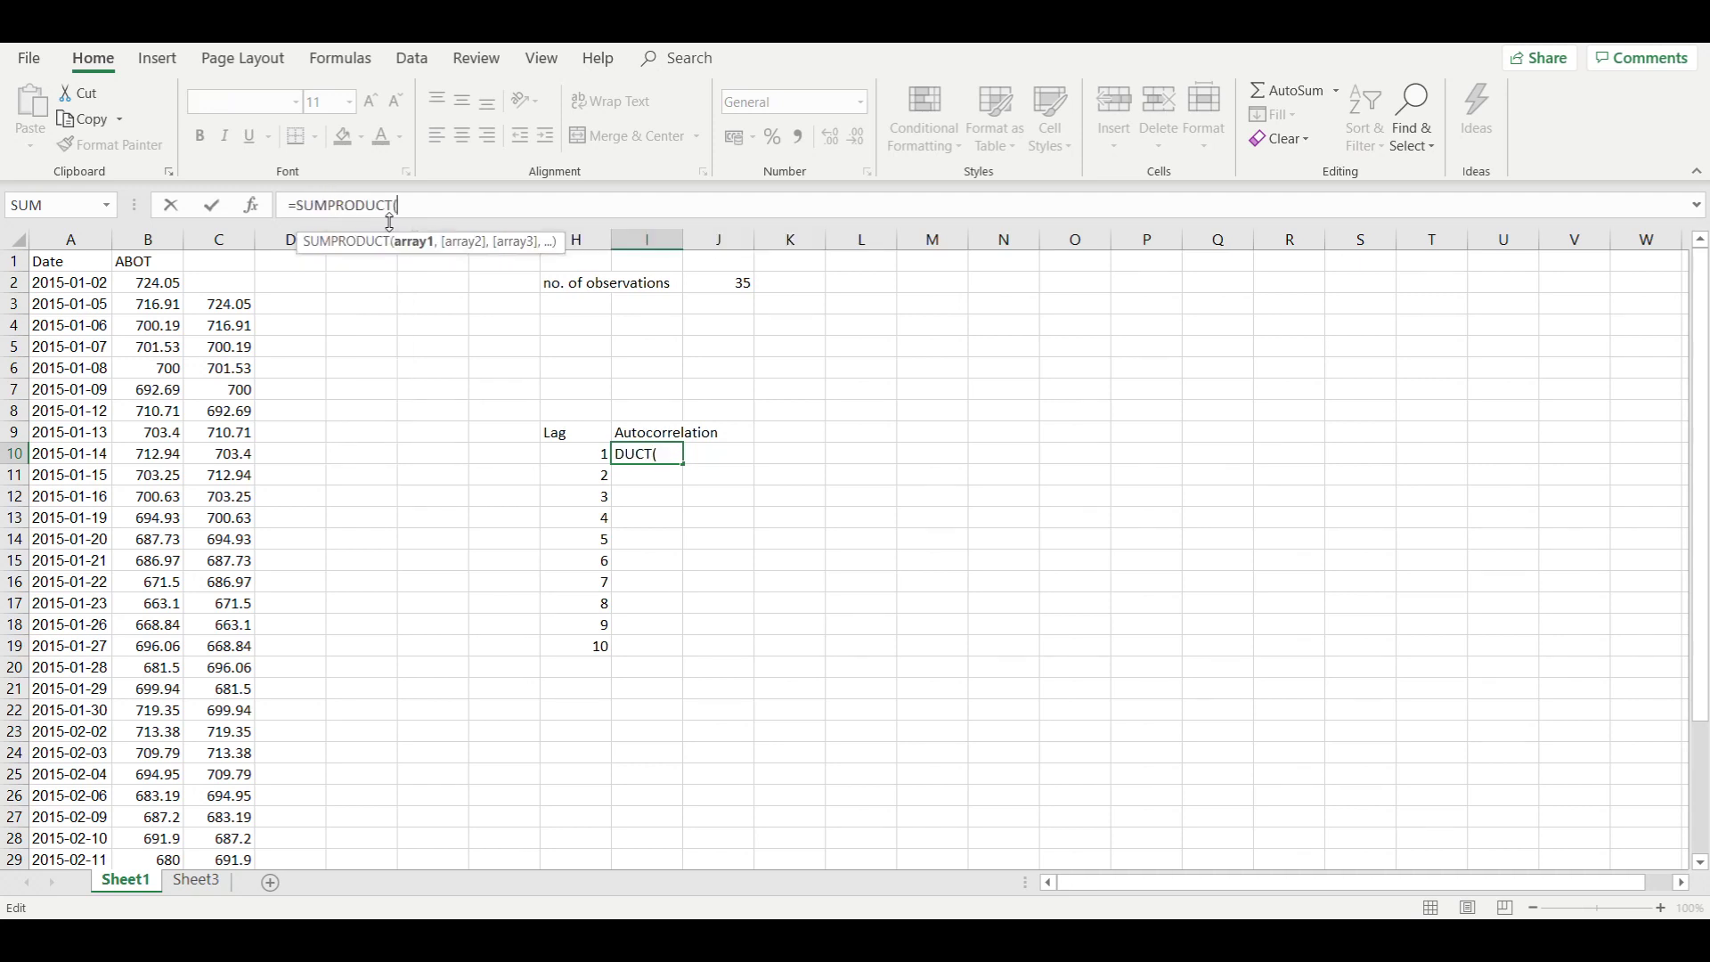
text(()
key(BackSpace)
text(off)
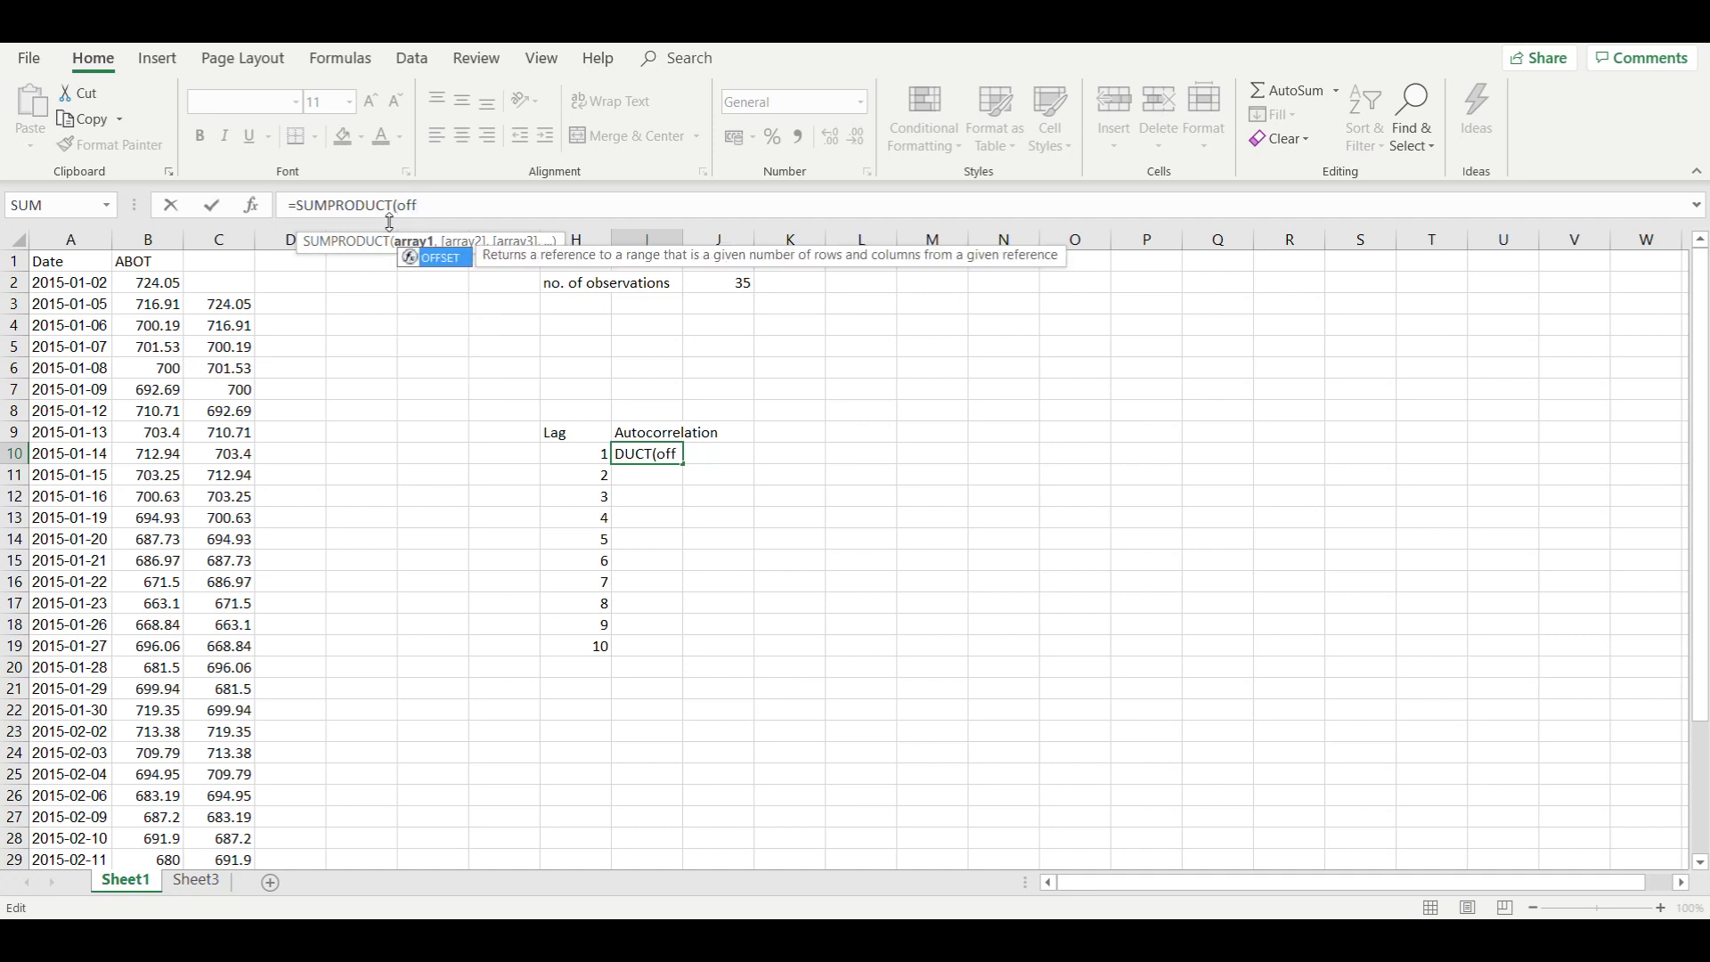
key(Tab)
text(d)
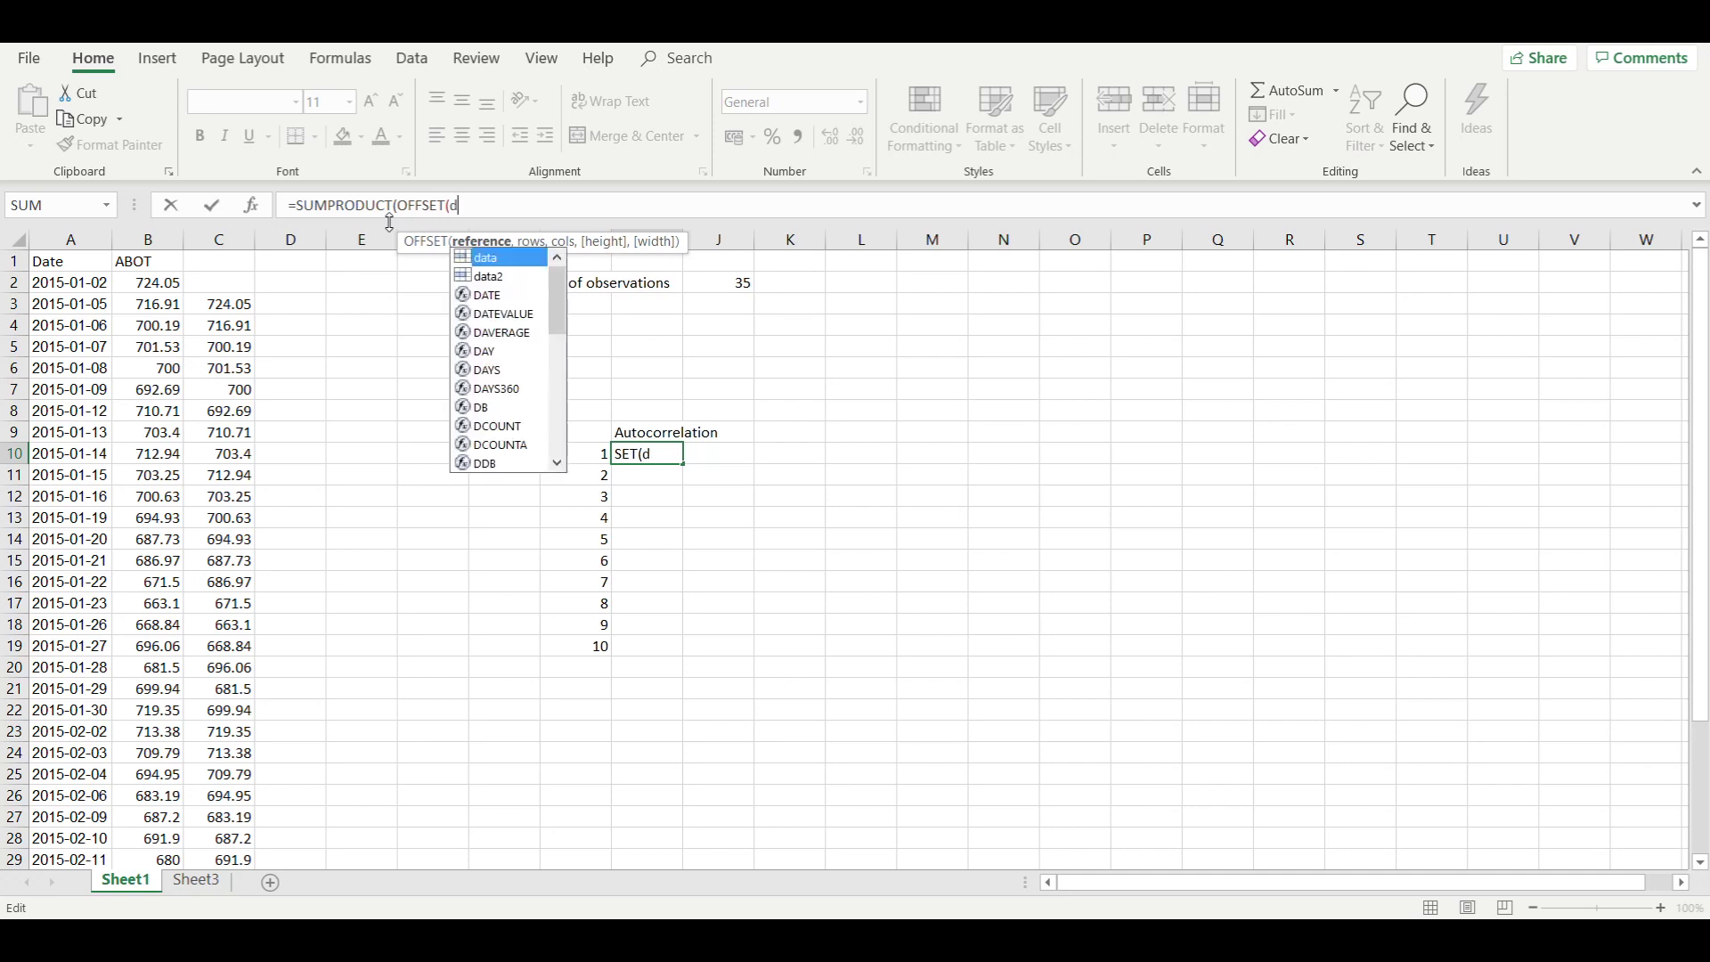
text(ata)
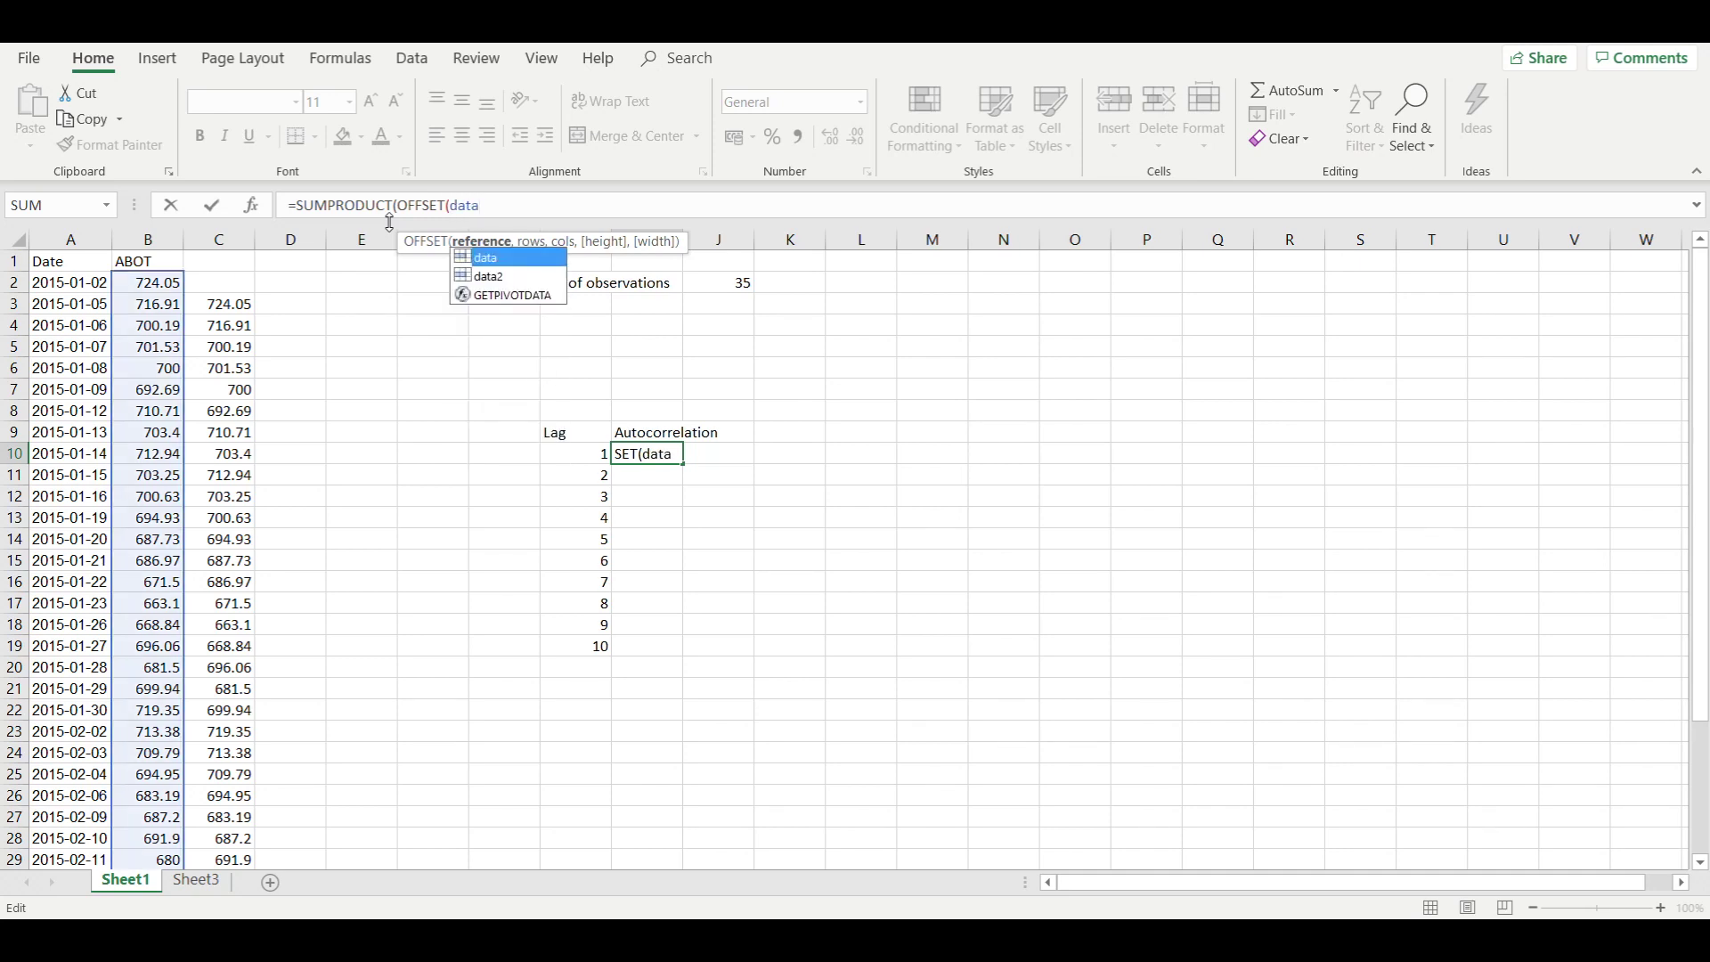
text(,0)
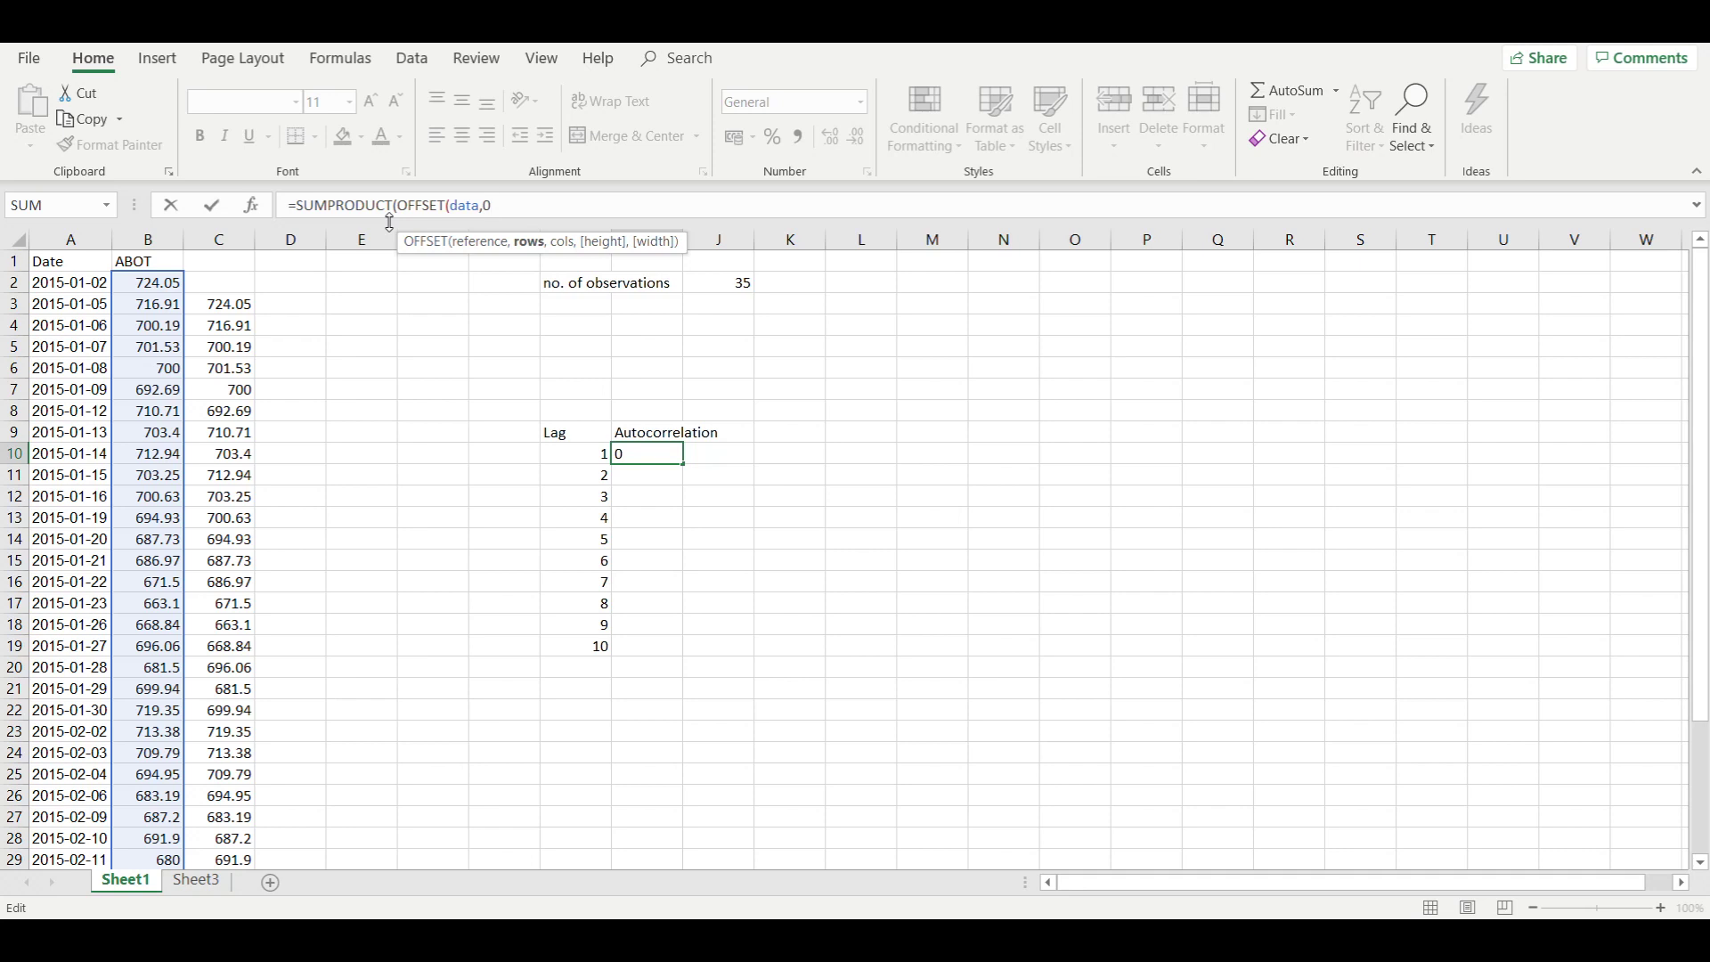
text(,0)
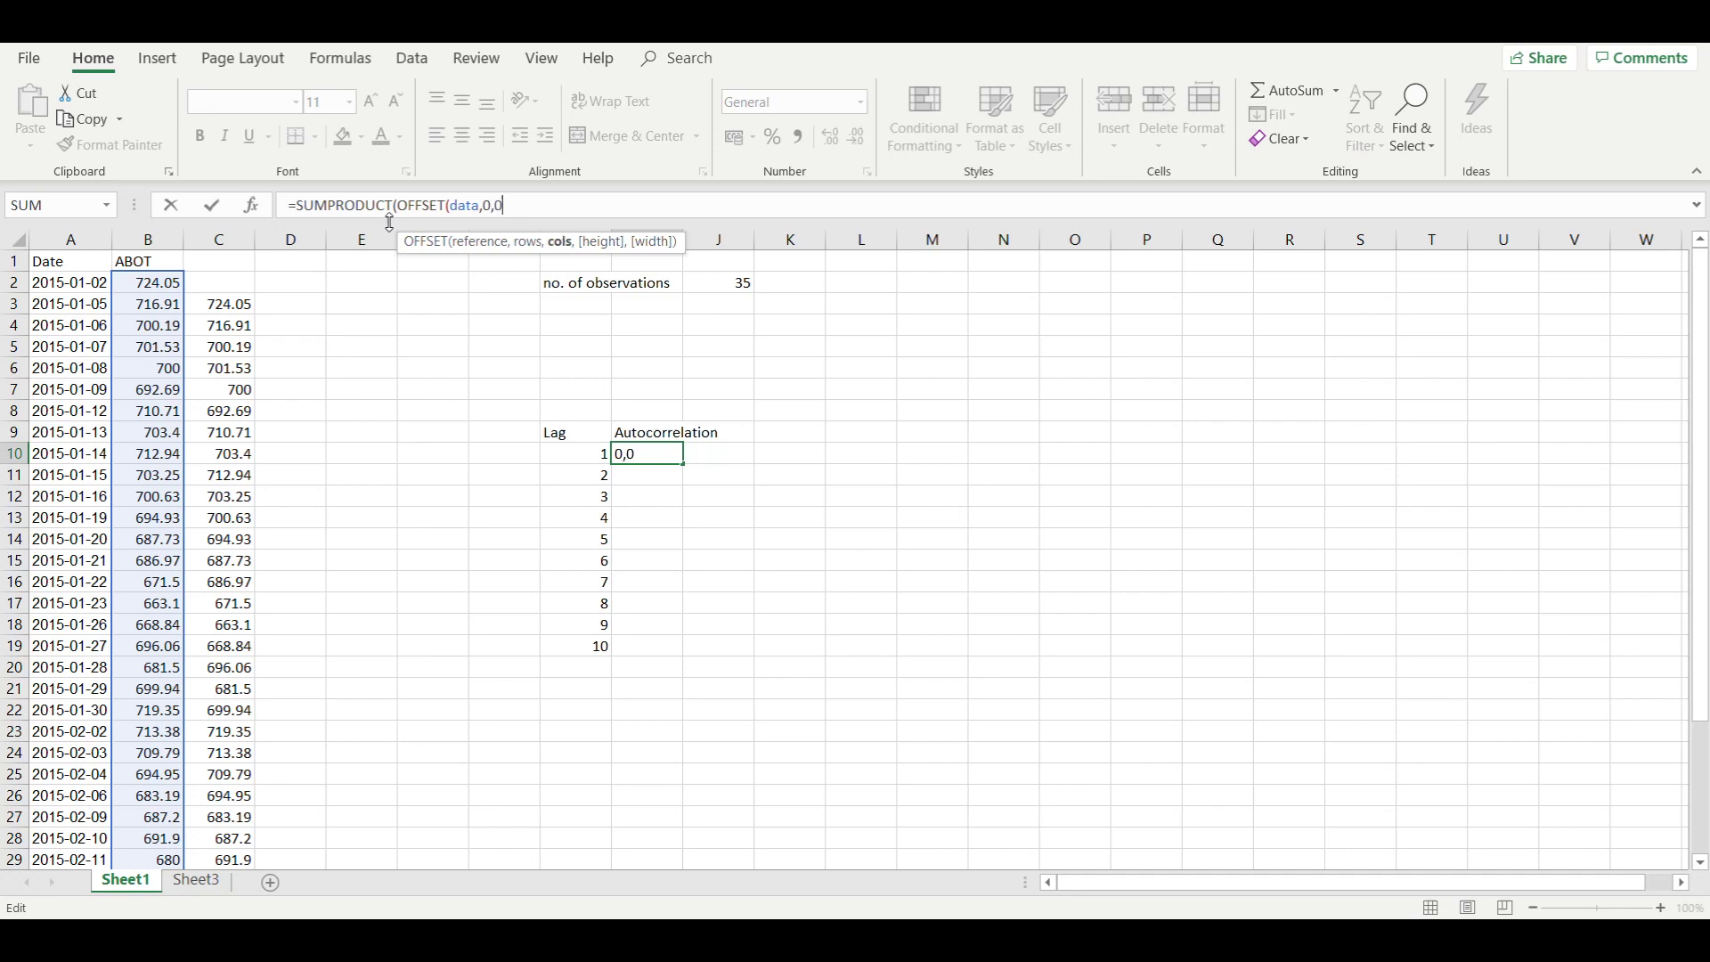
text(,)
Step: Complete the first term as n-H10)-AVERAGE(data) and begin a second OFFSET
click(727, 284)
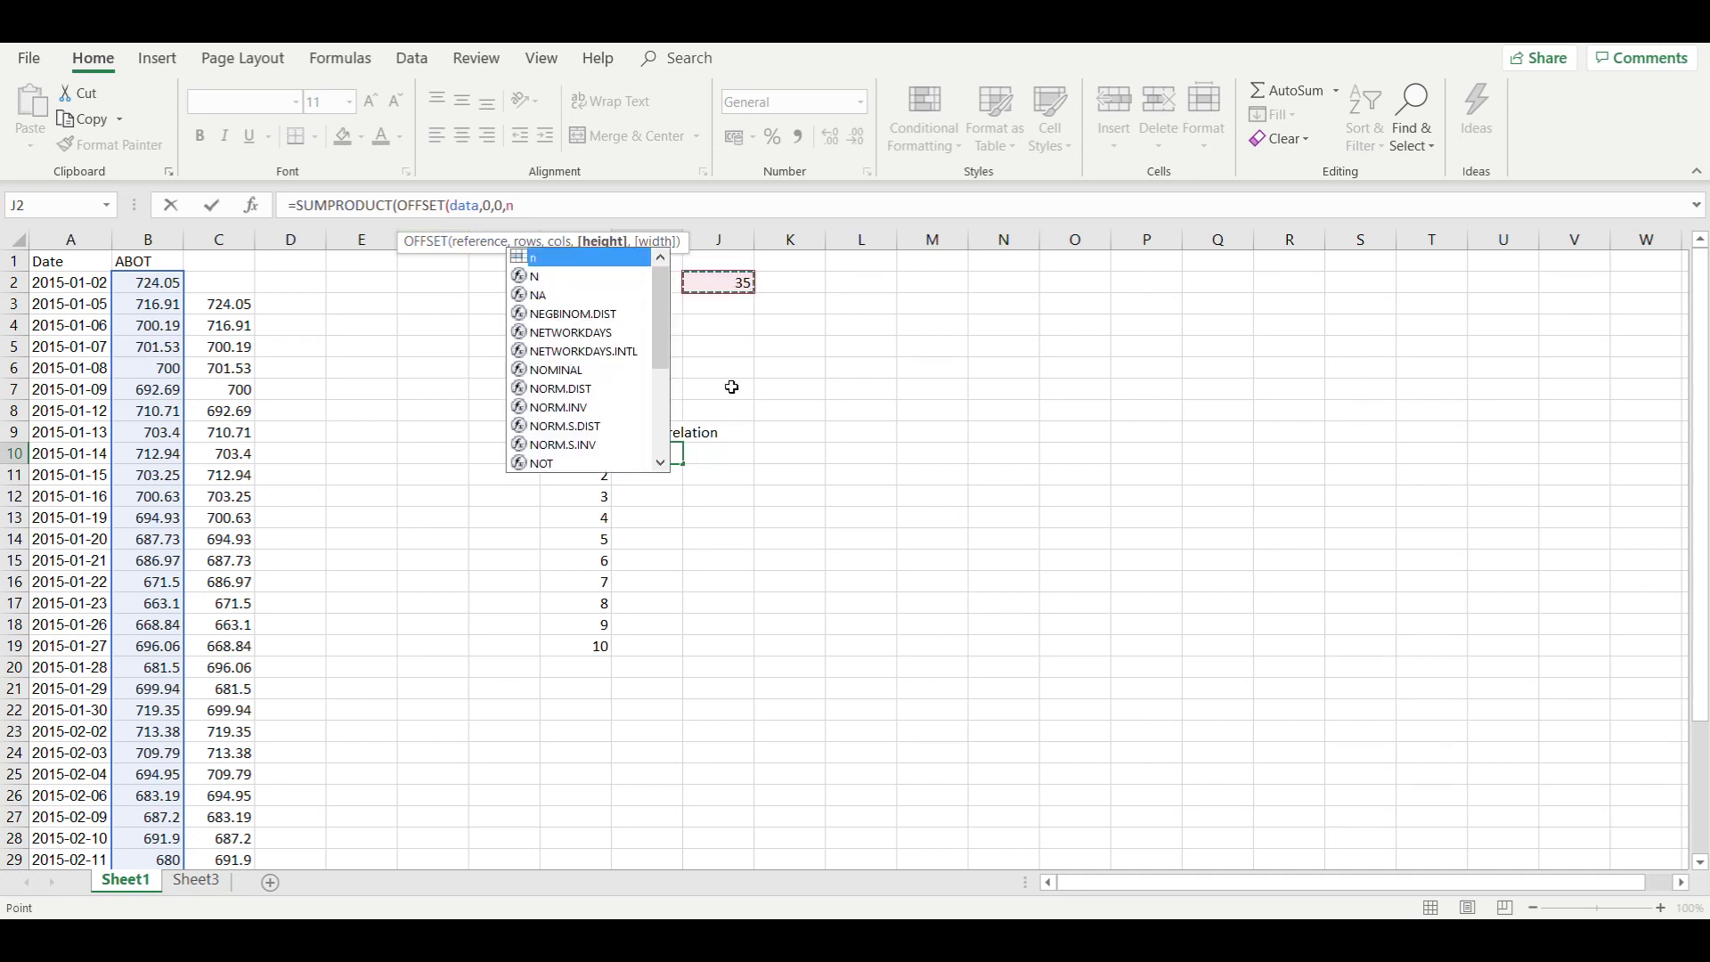
text(-)
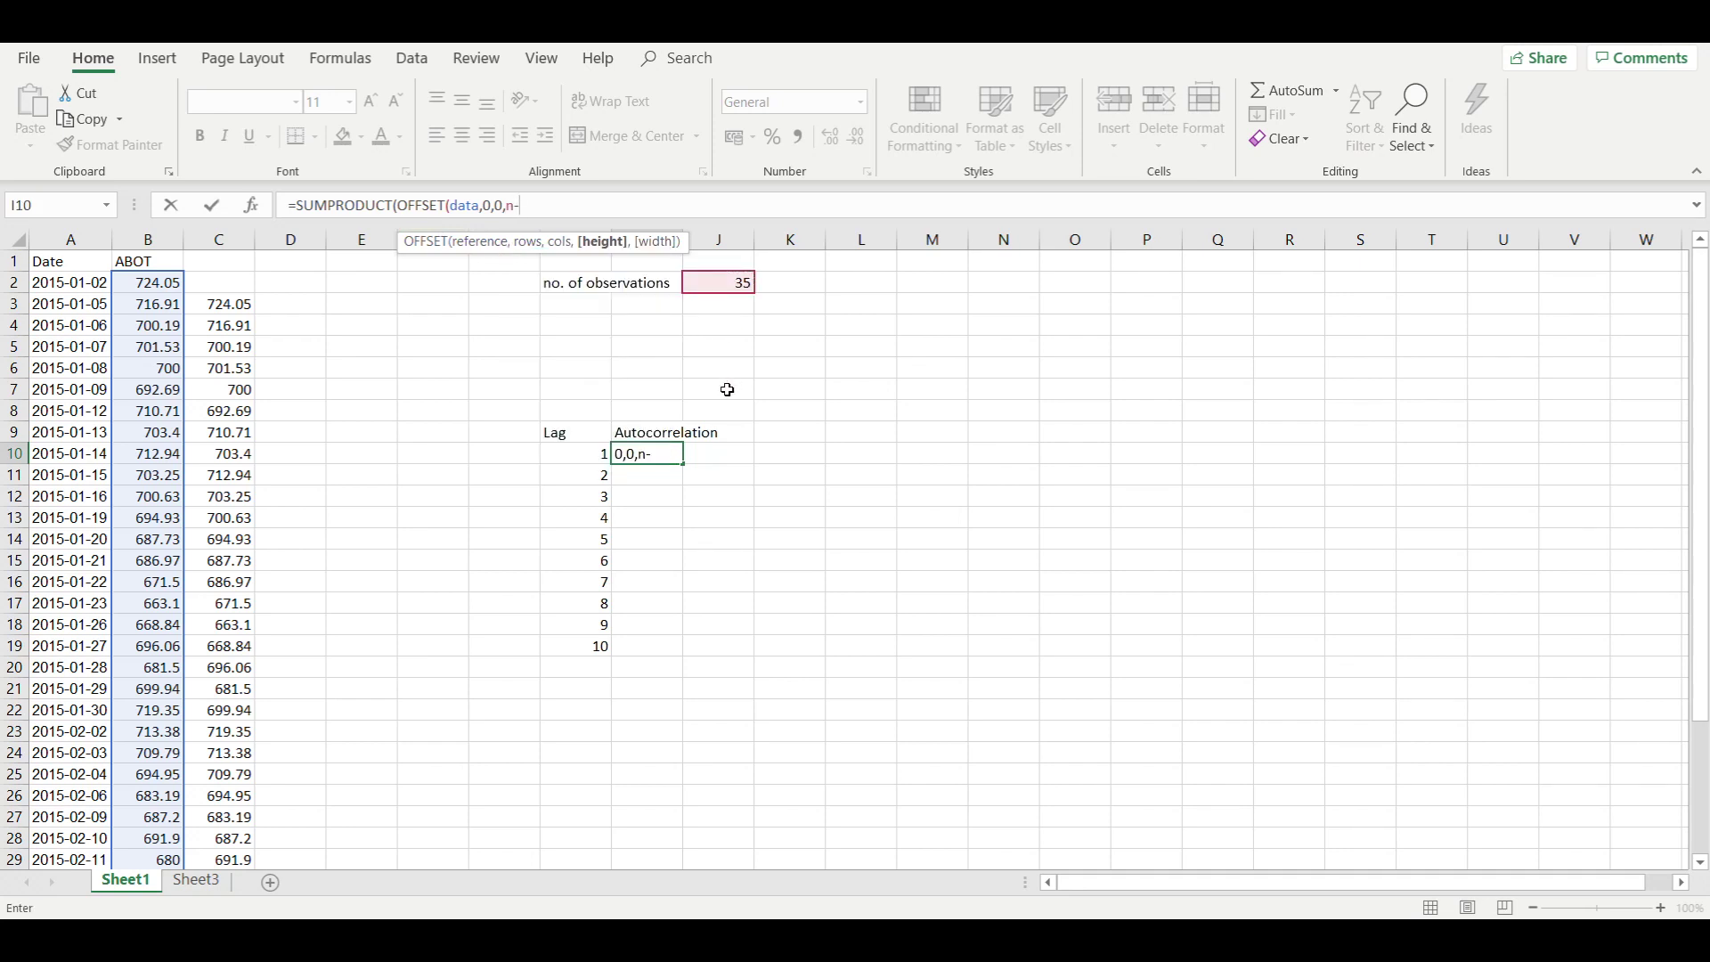
click(583, 458)
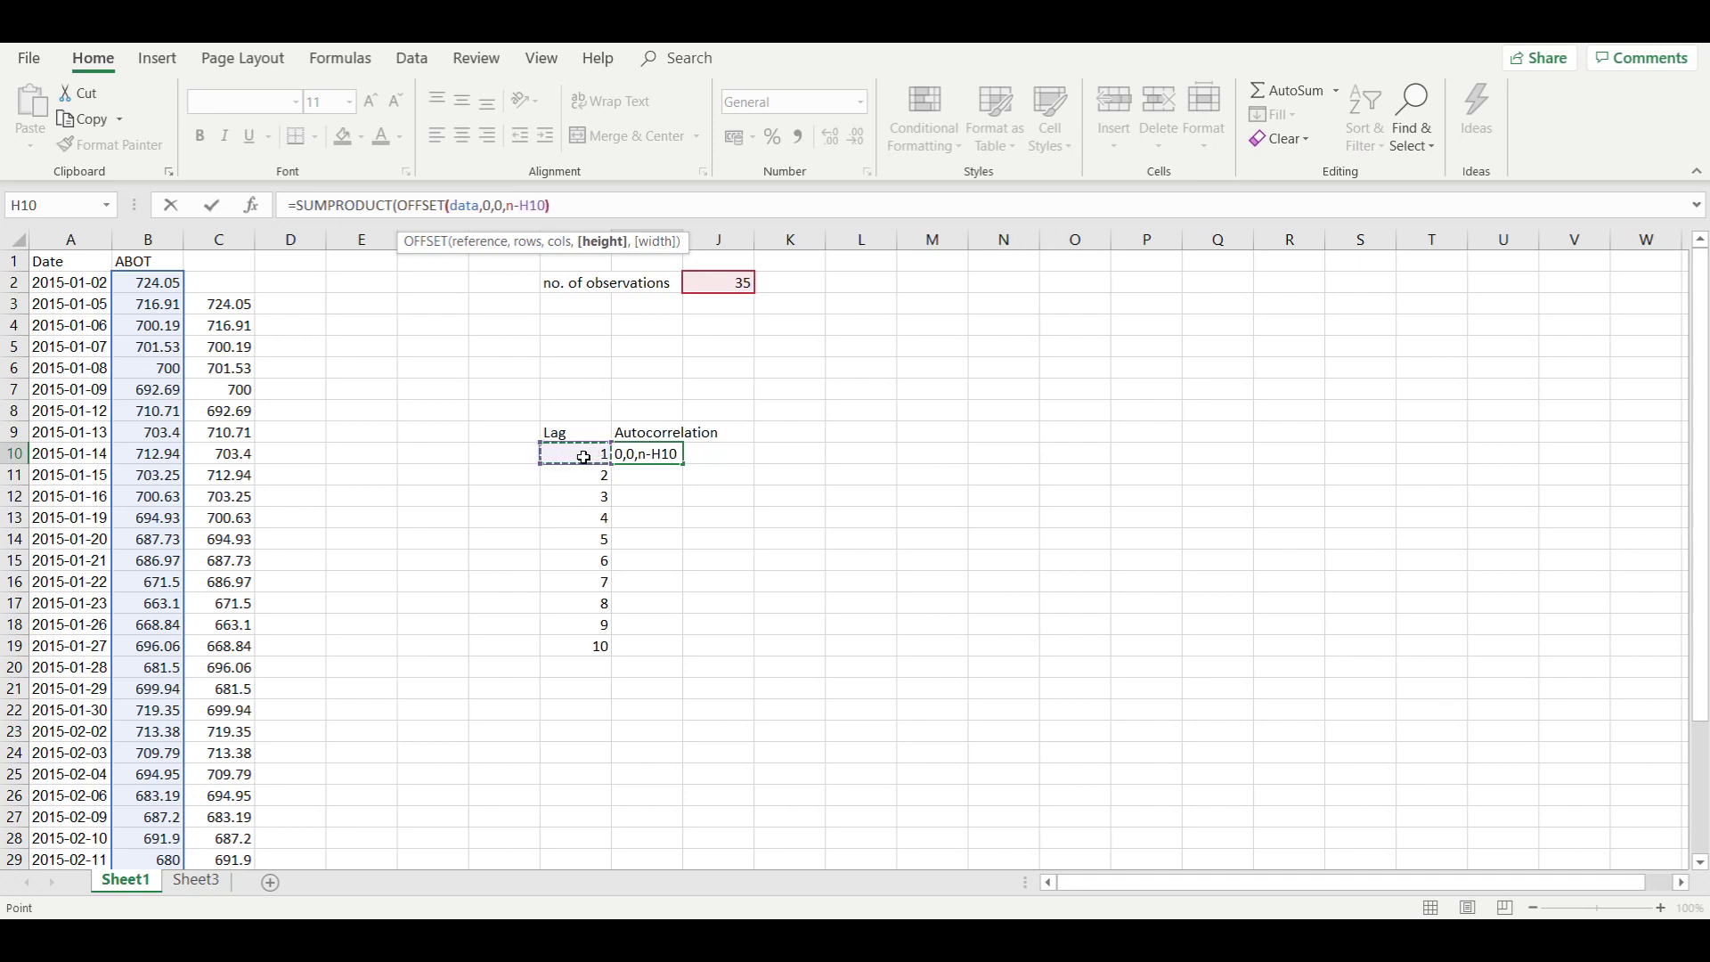
text()-)
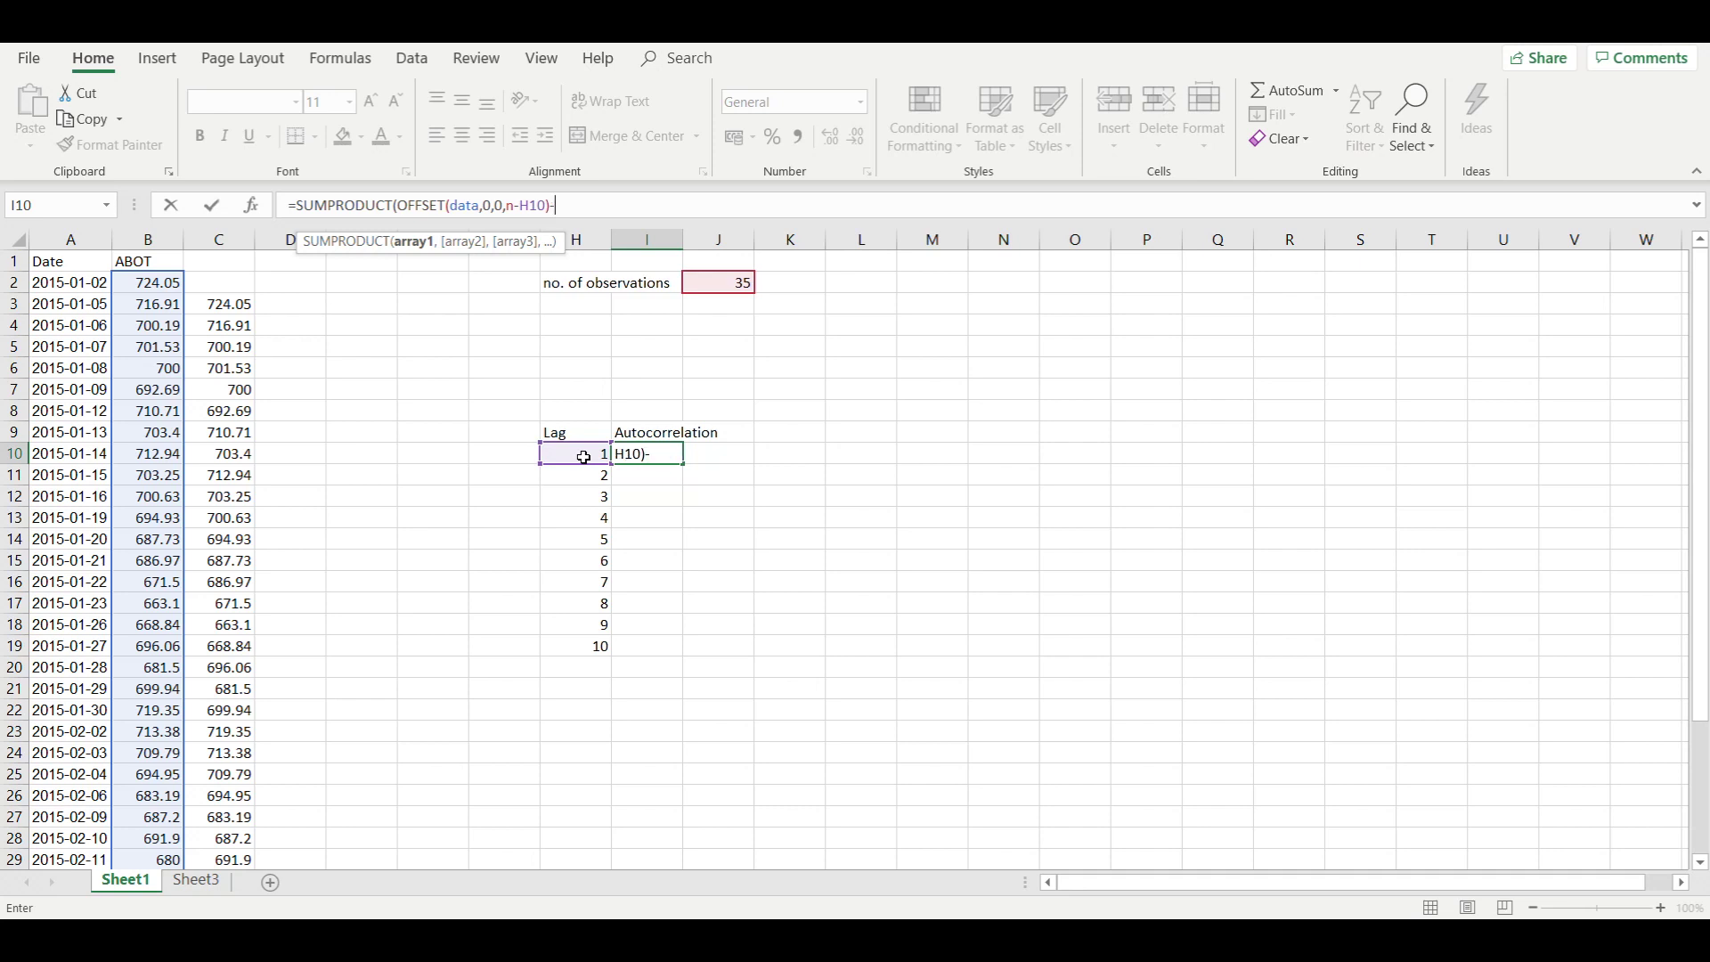
text(av)
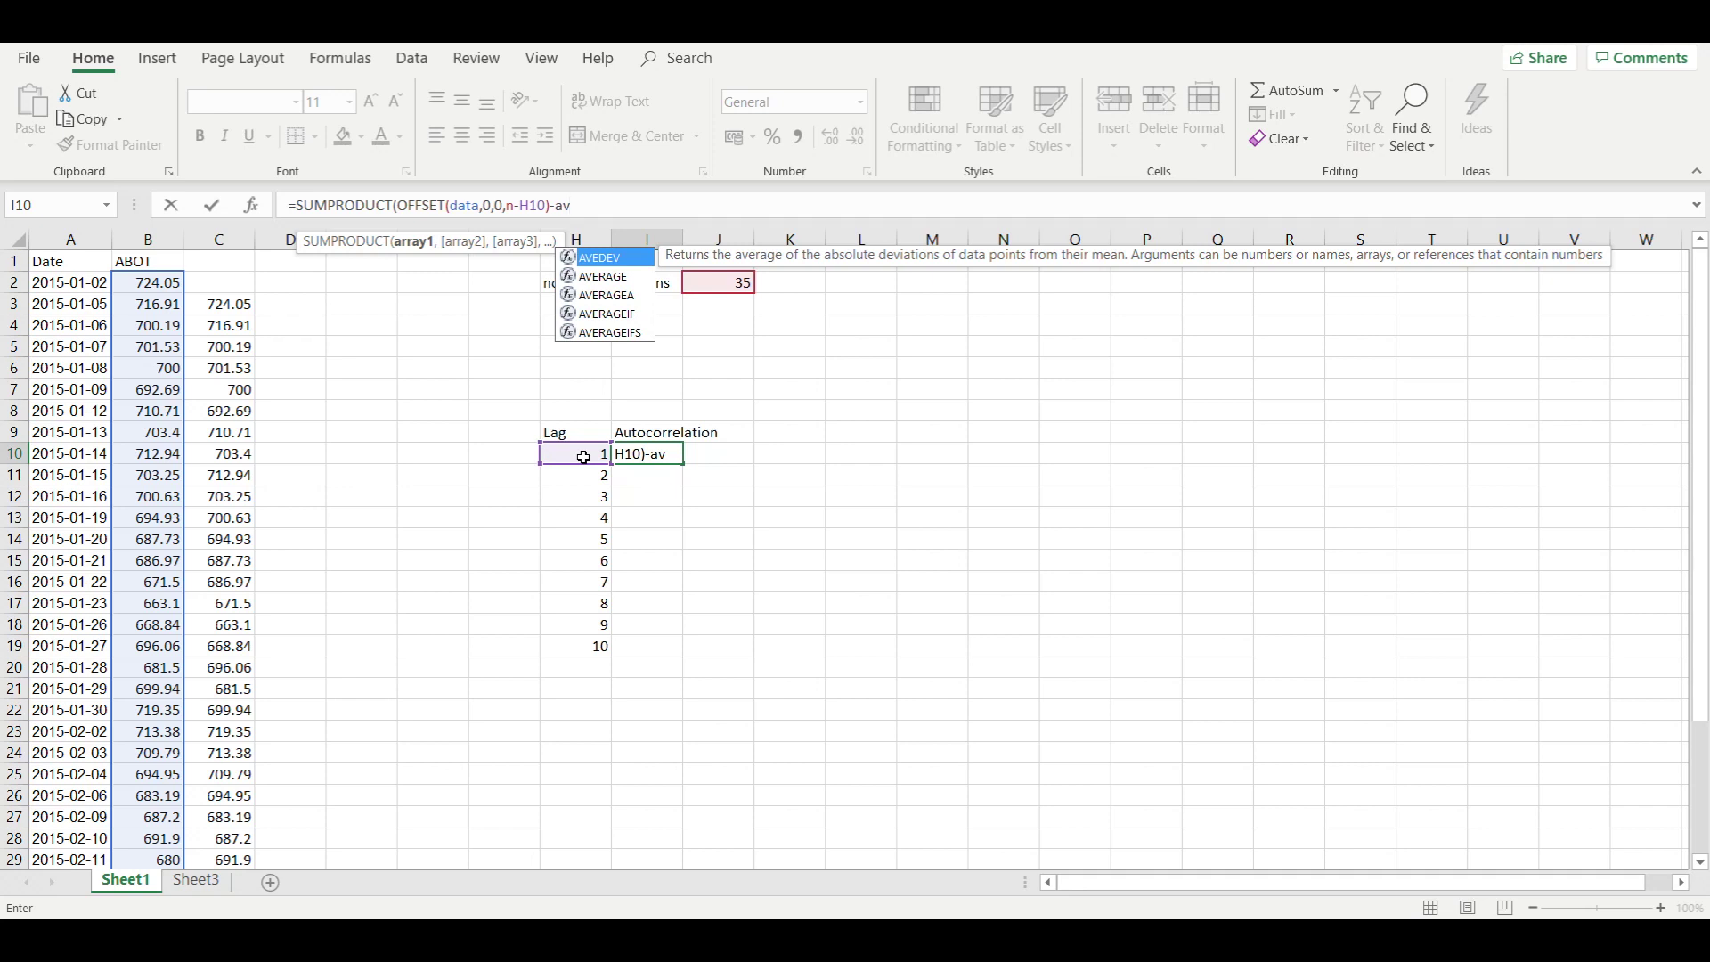
text(era)
key(Tab)
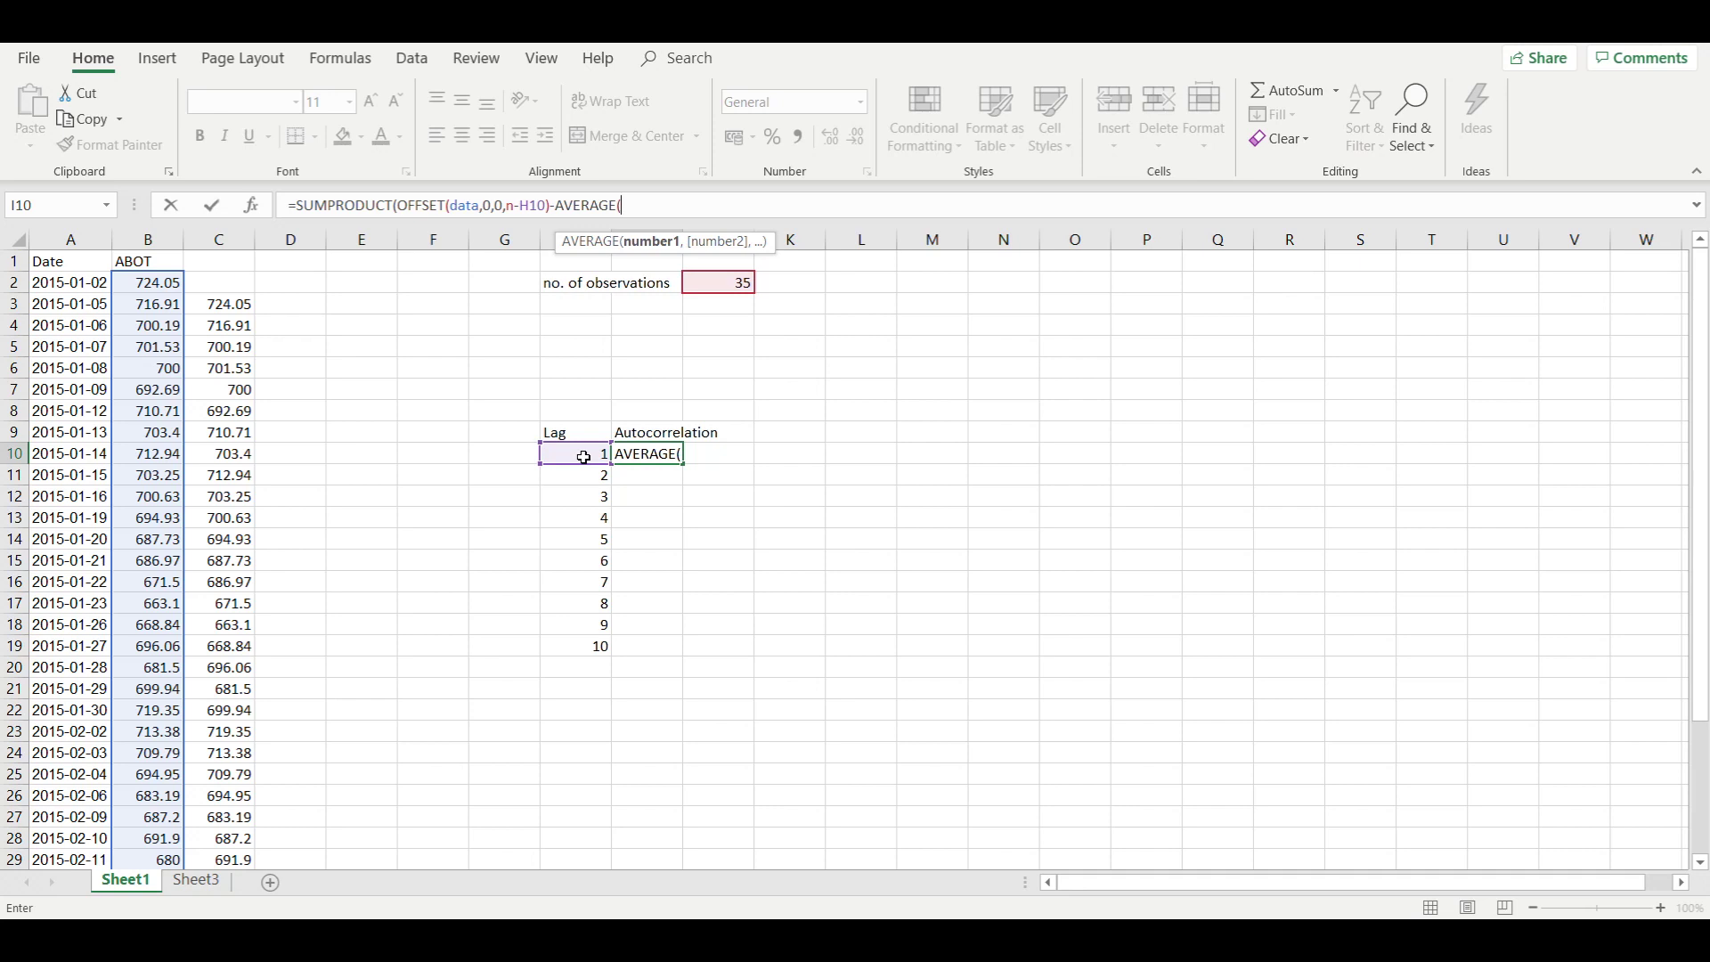
text(data)
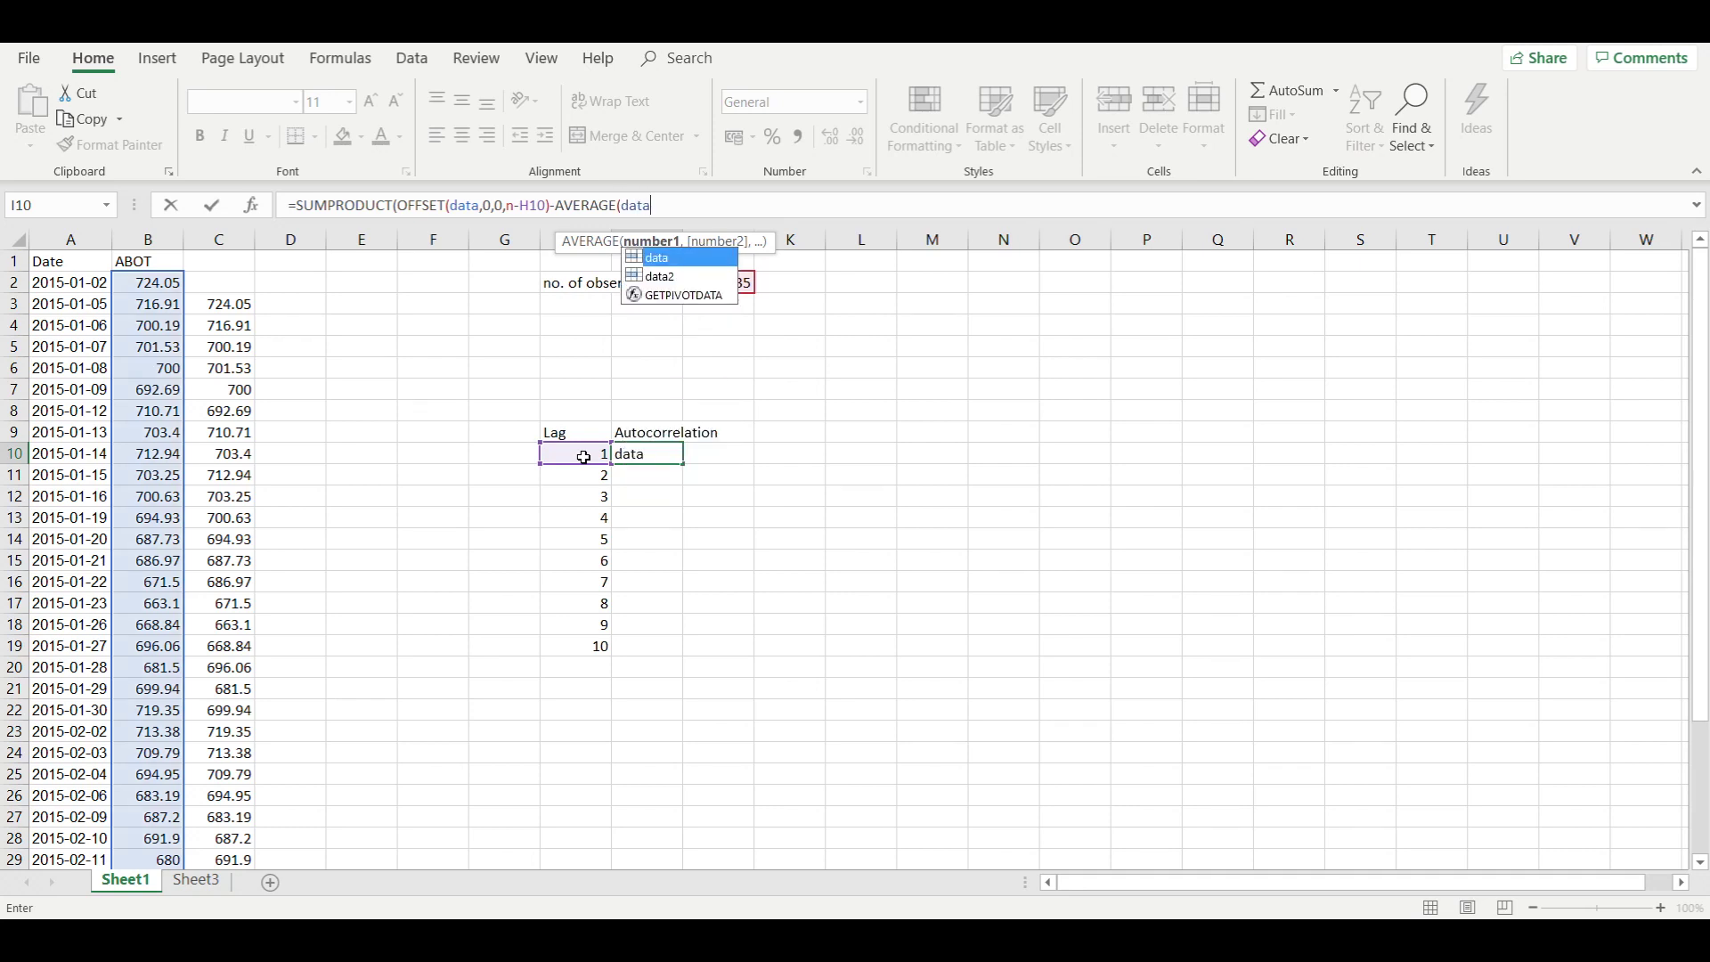
text())
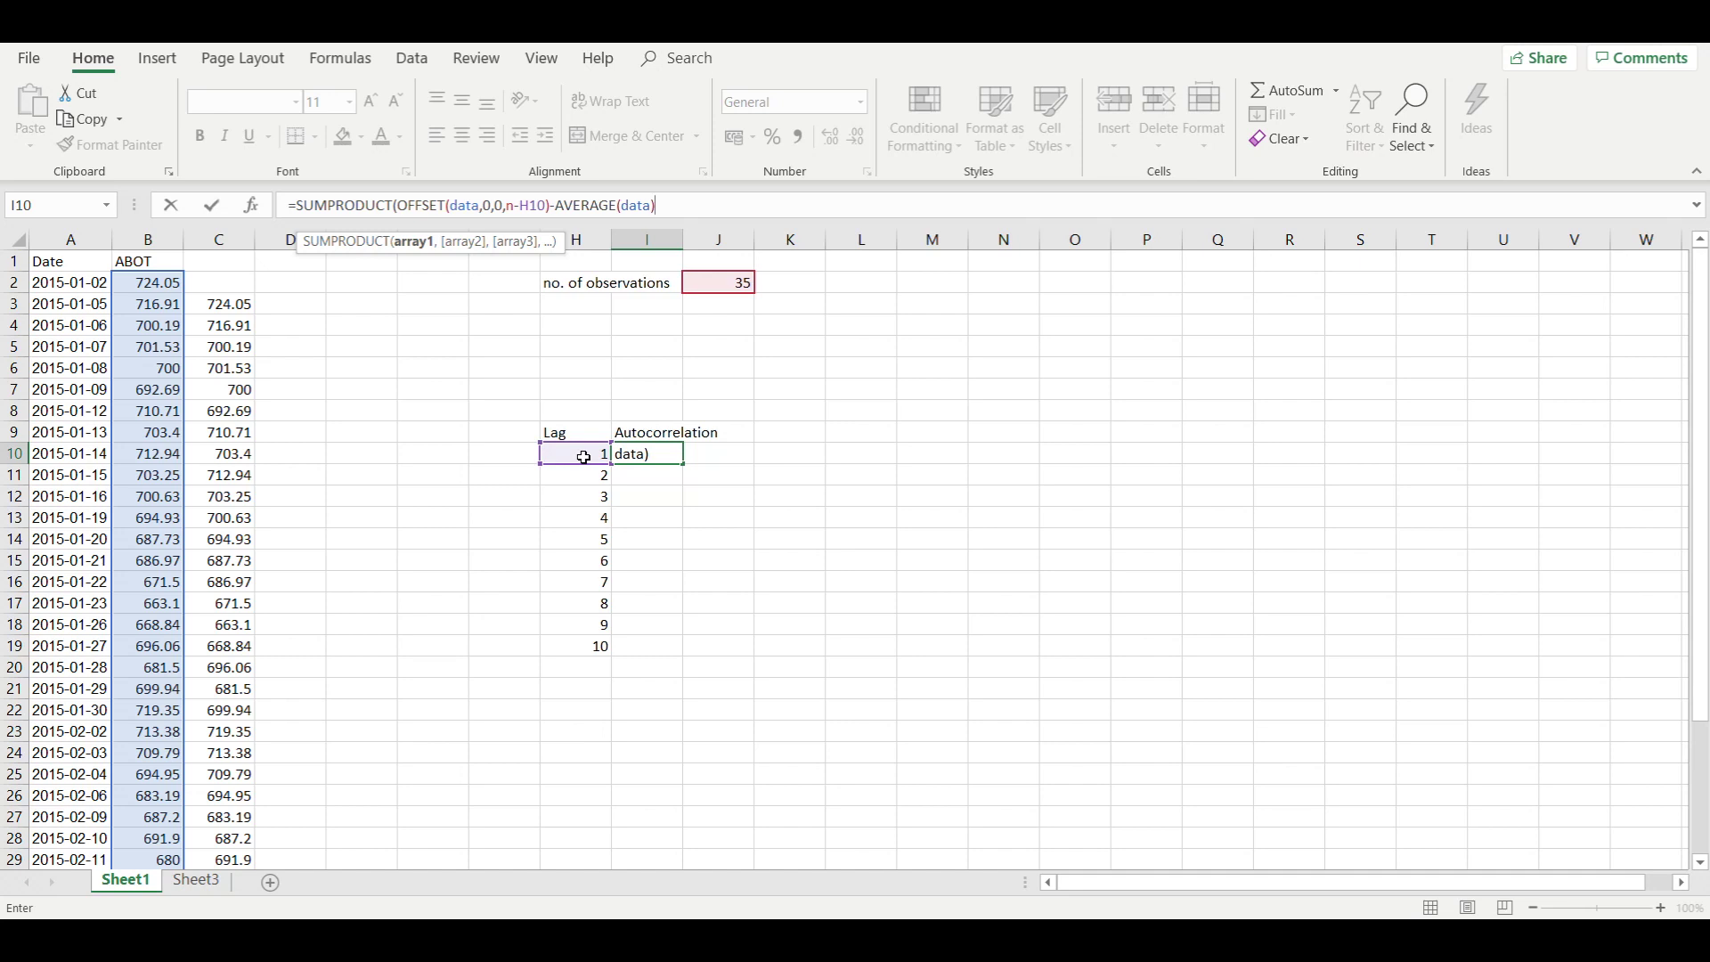
text(,)
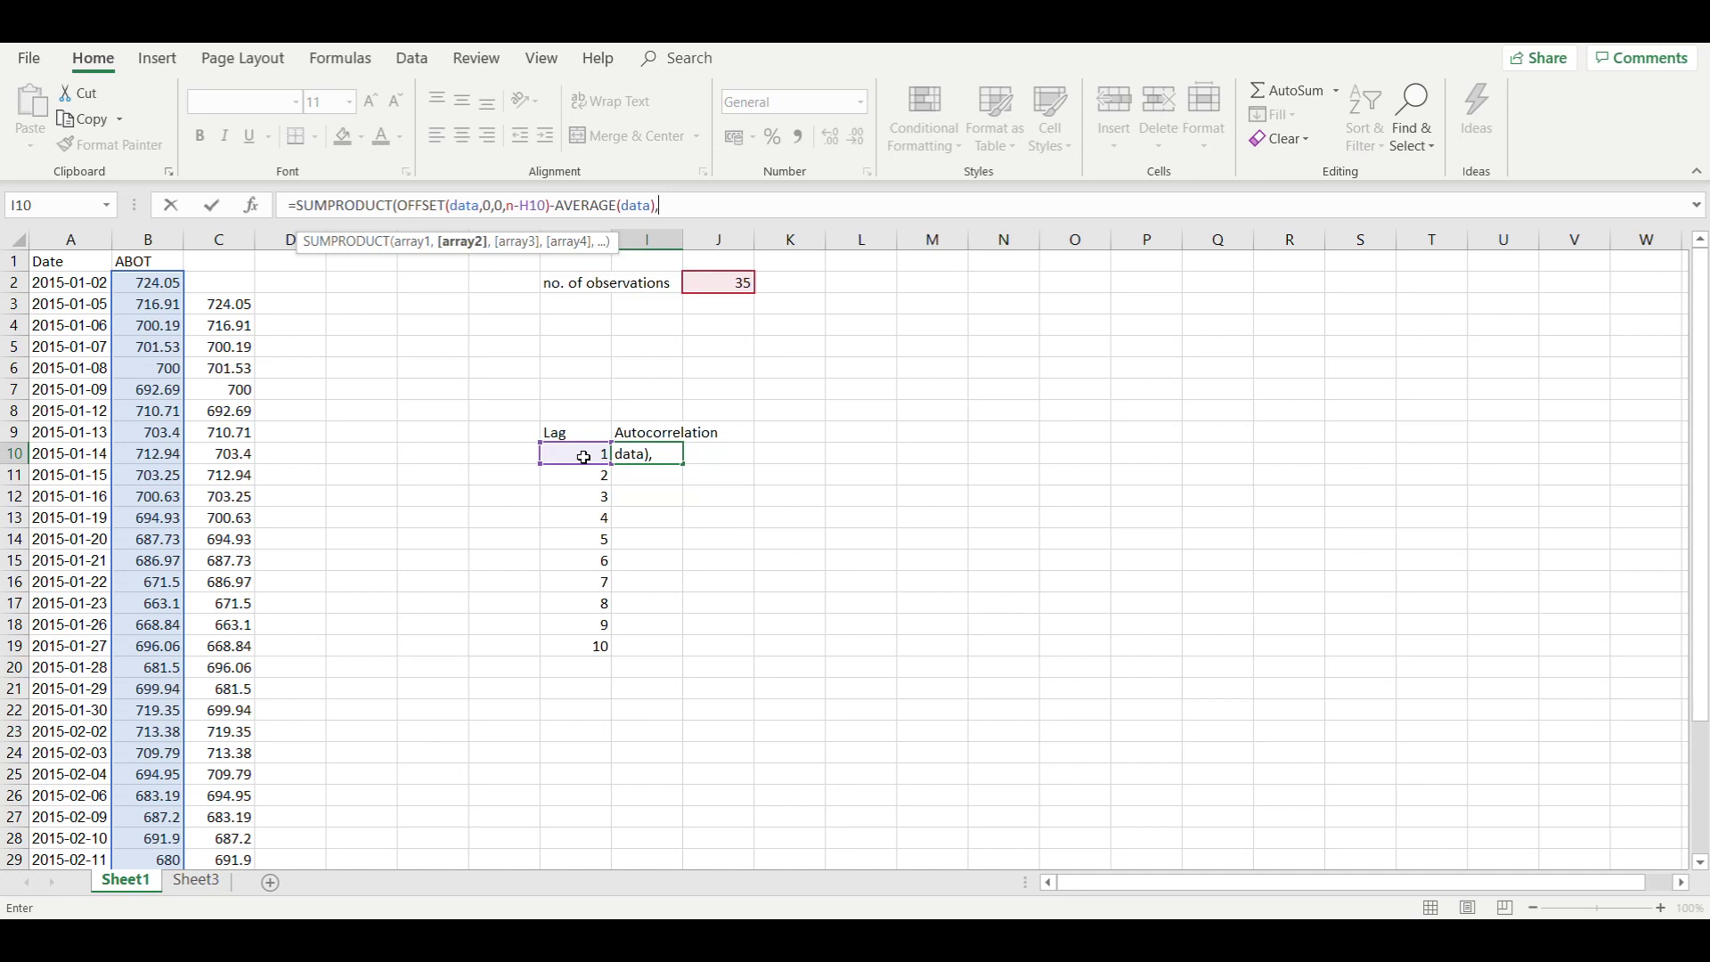
text(offset)
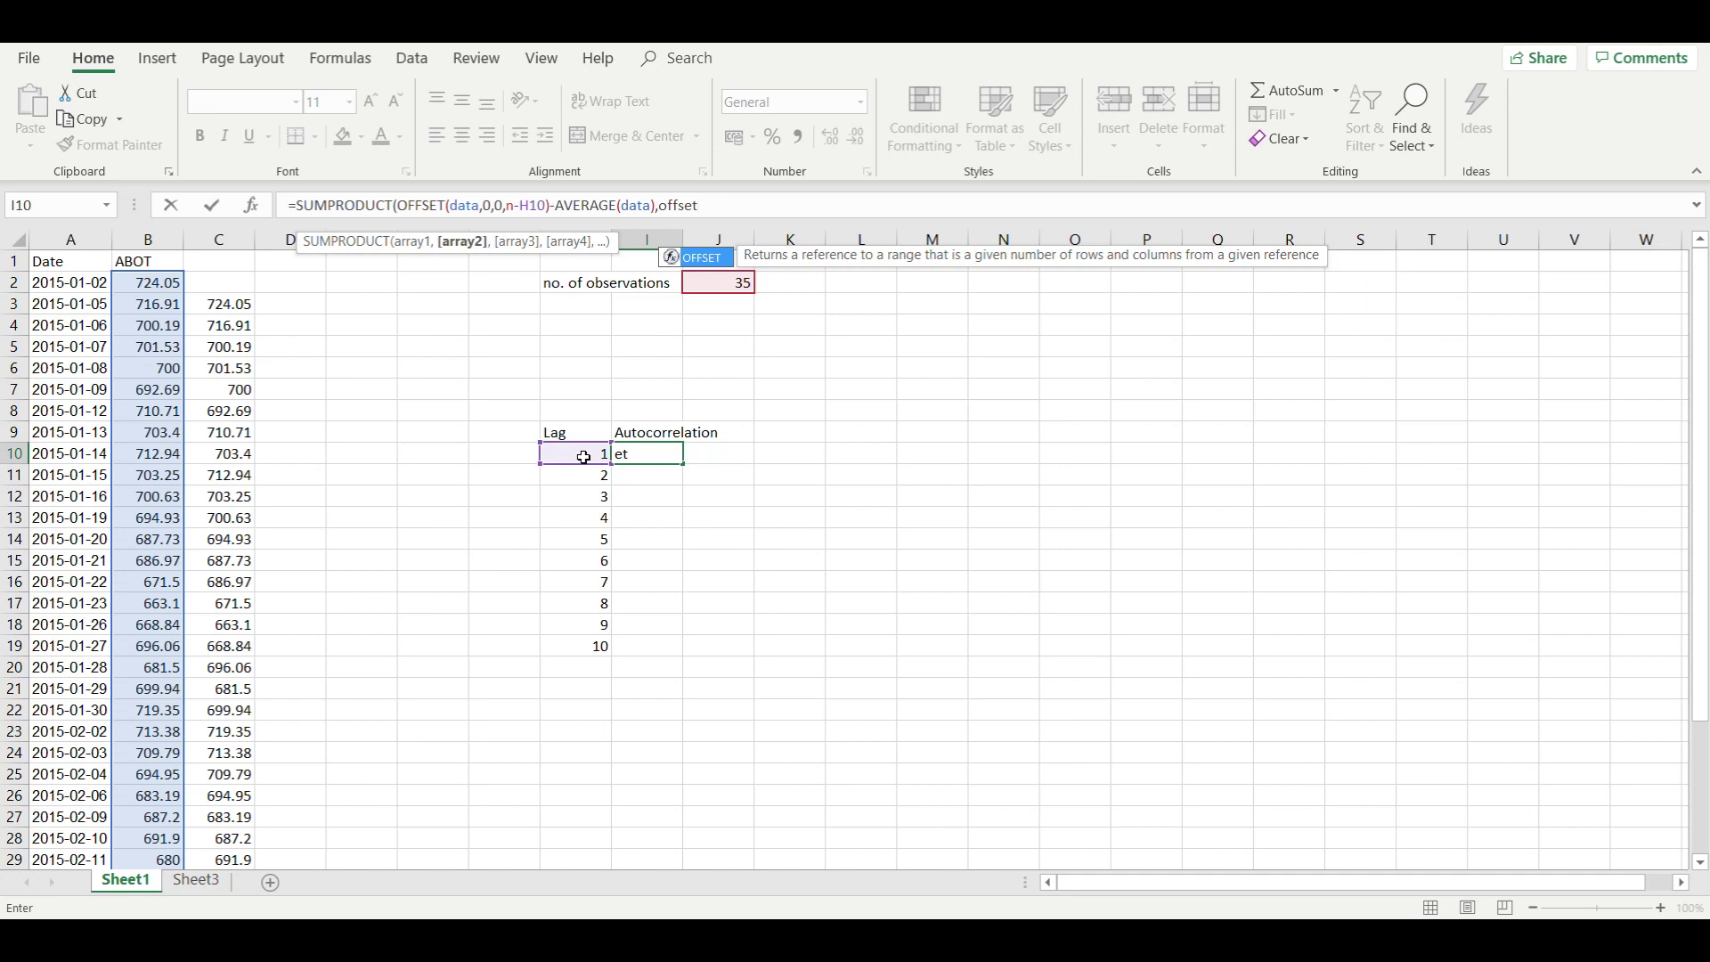
text(()
Step: Continue the second term as OFFSET(data,H10,0,n-H10 in I10's formula
key(BackSpace)
key(Tab)
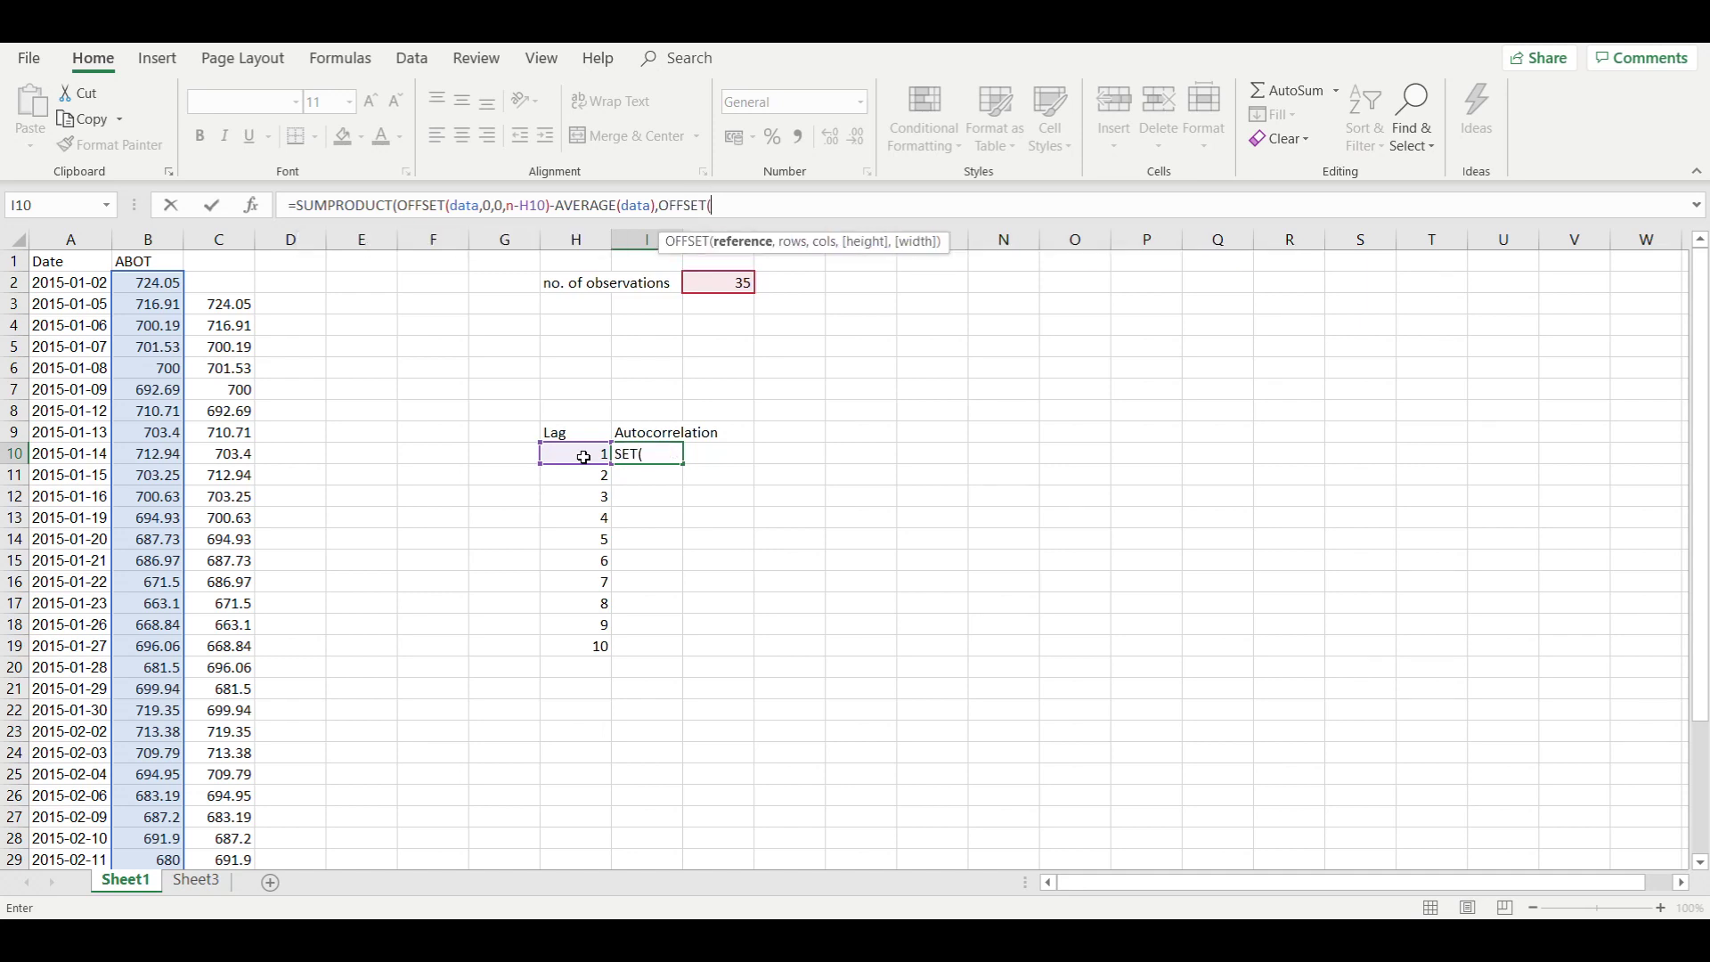
text(d)
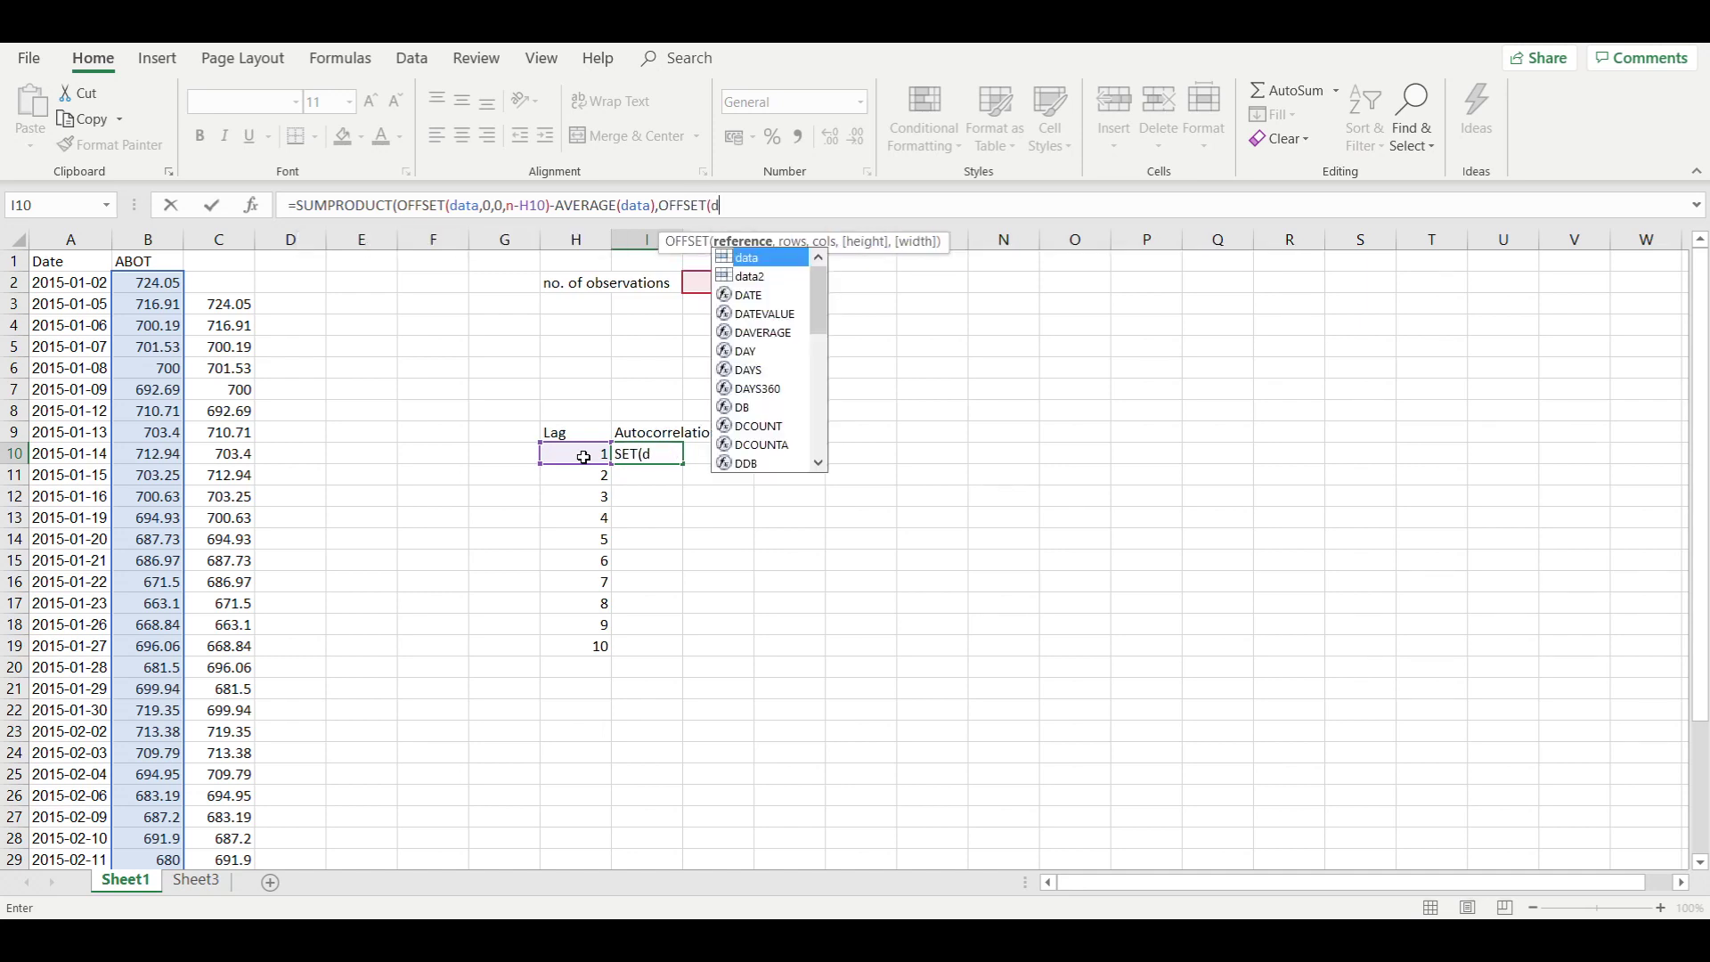
text(ata,)
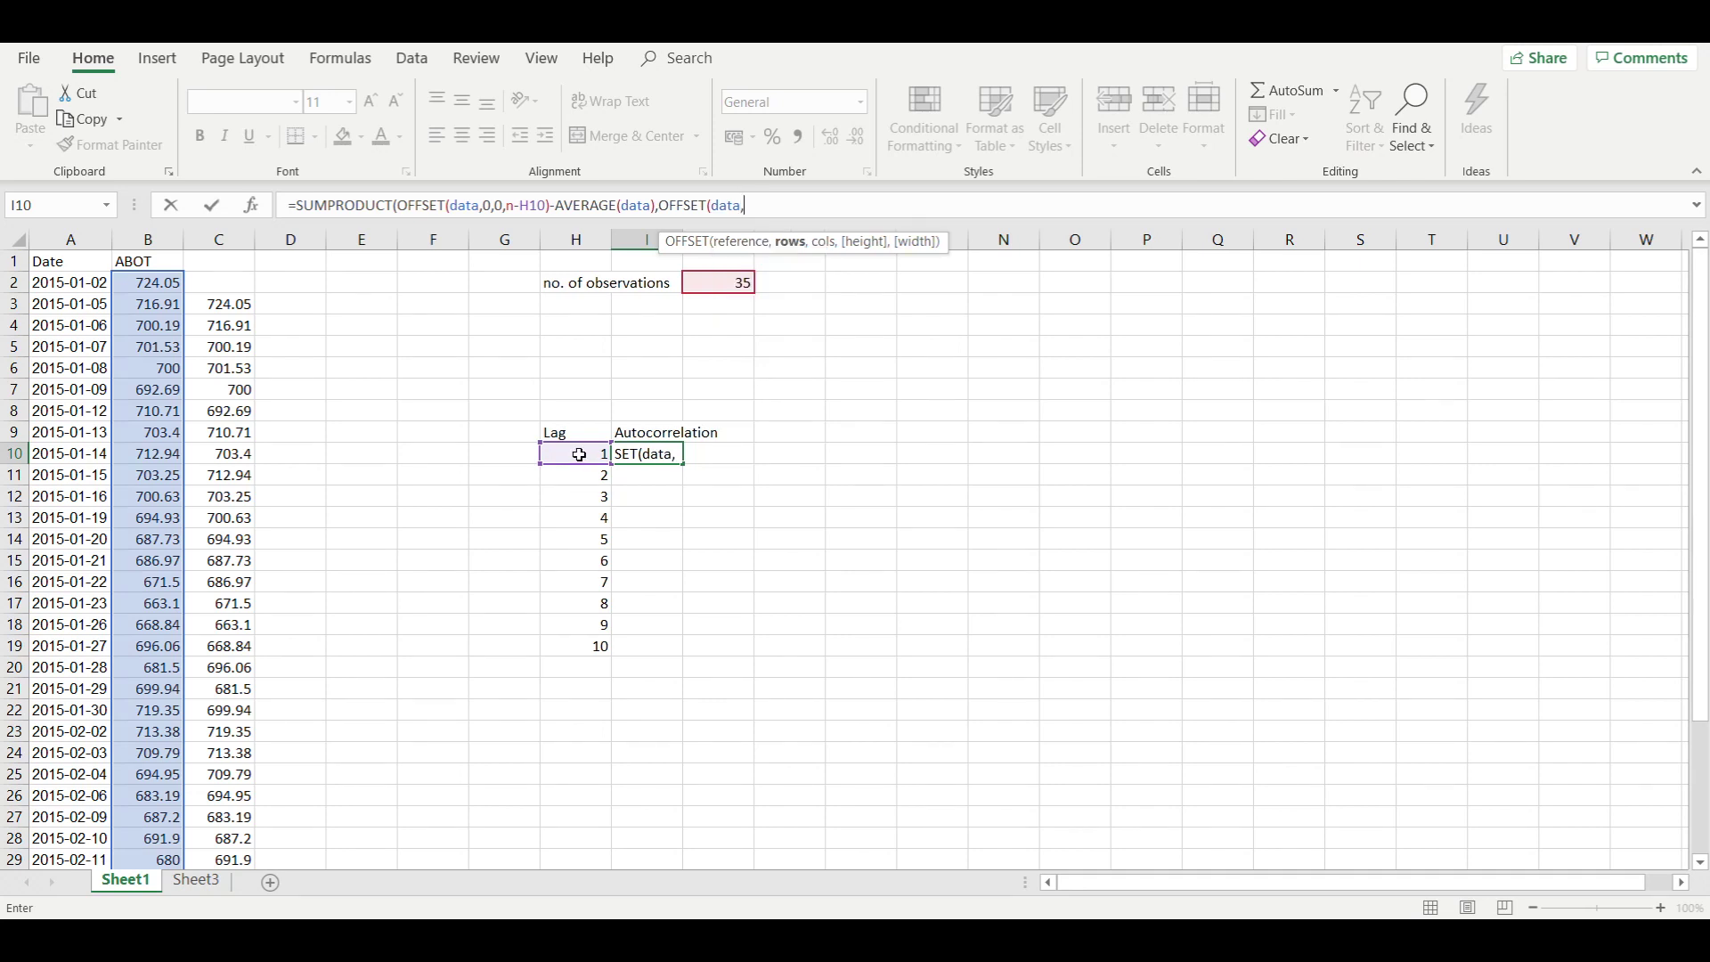
click(579, 455)
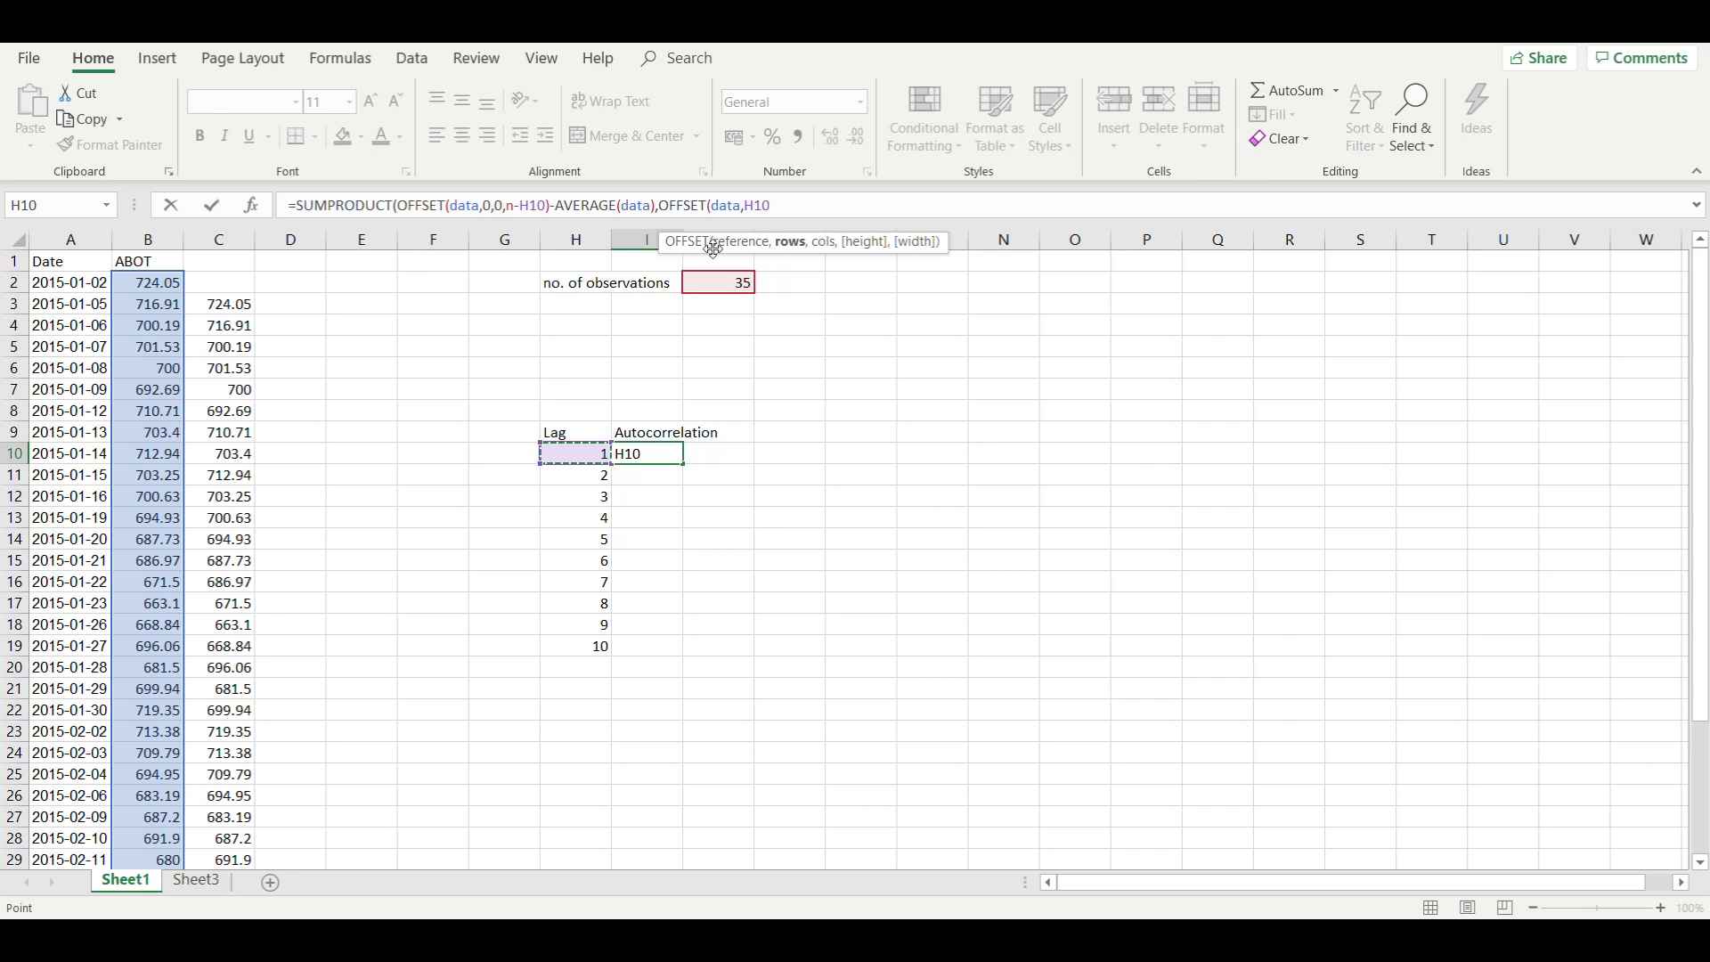
text(,0)
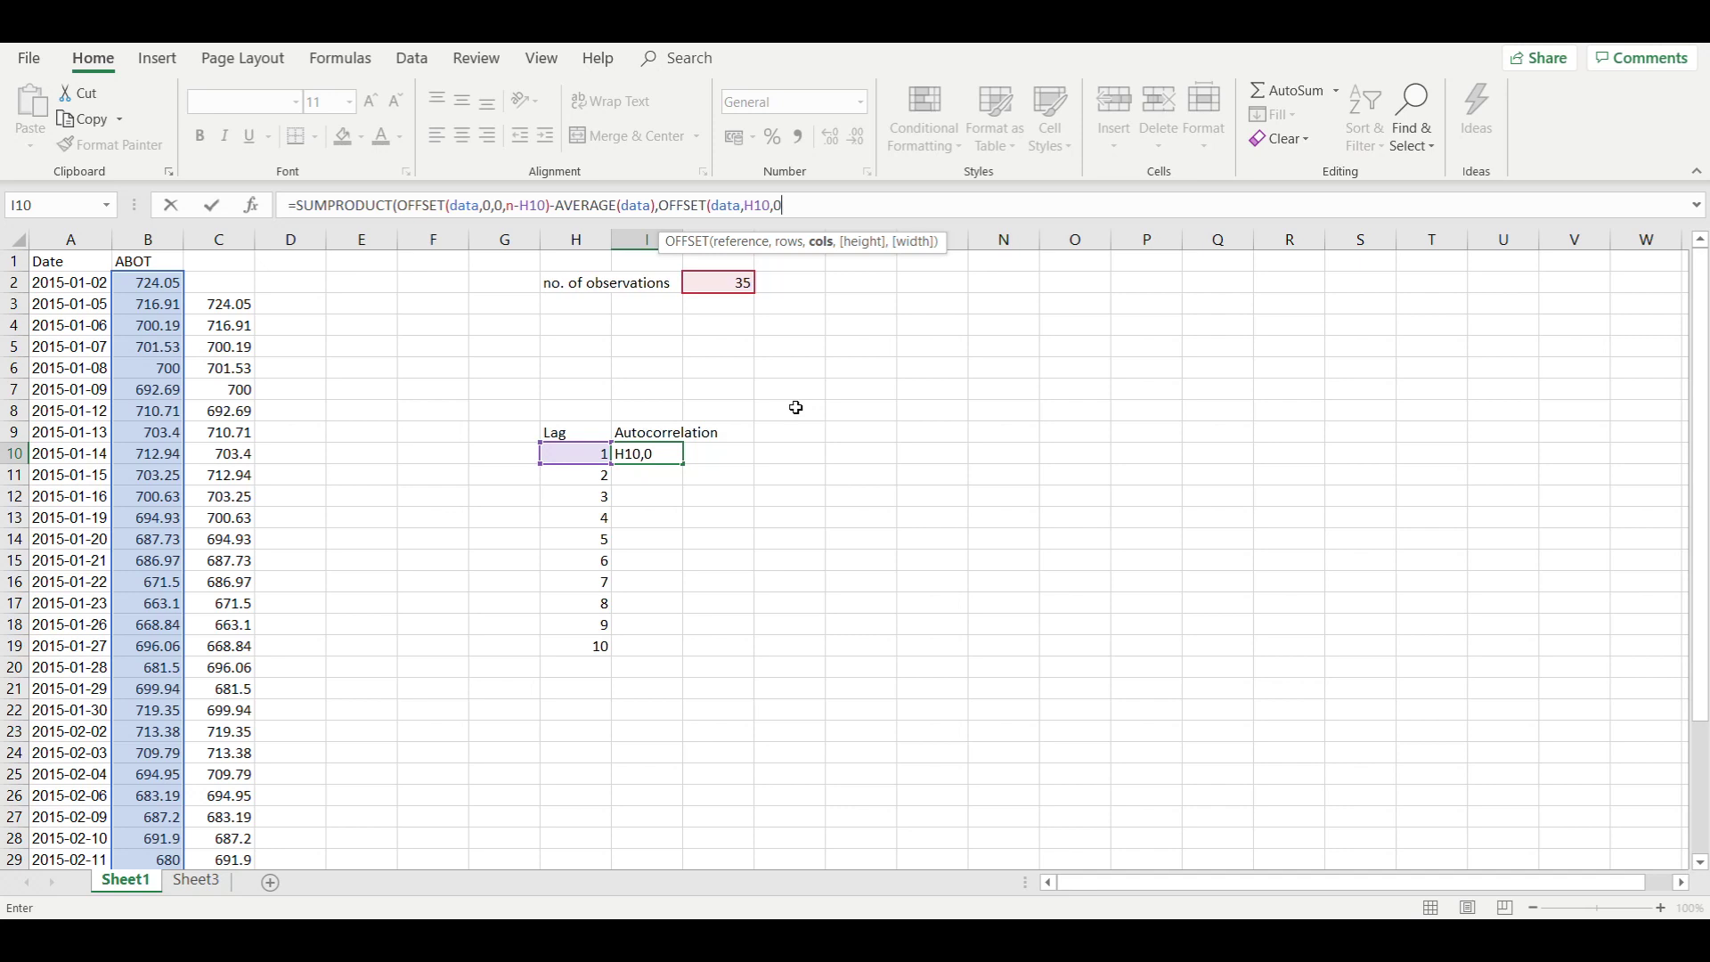
text(,)
click(740, 283)
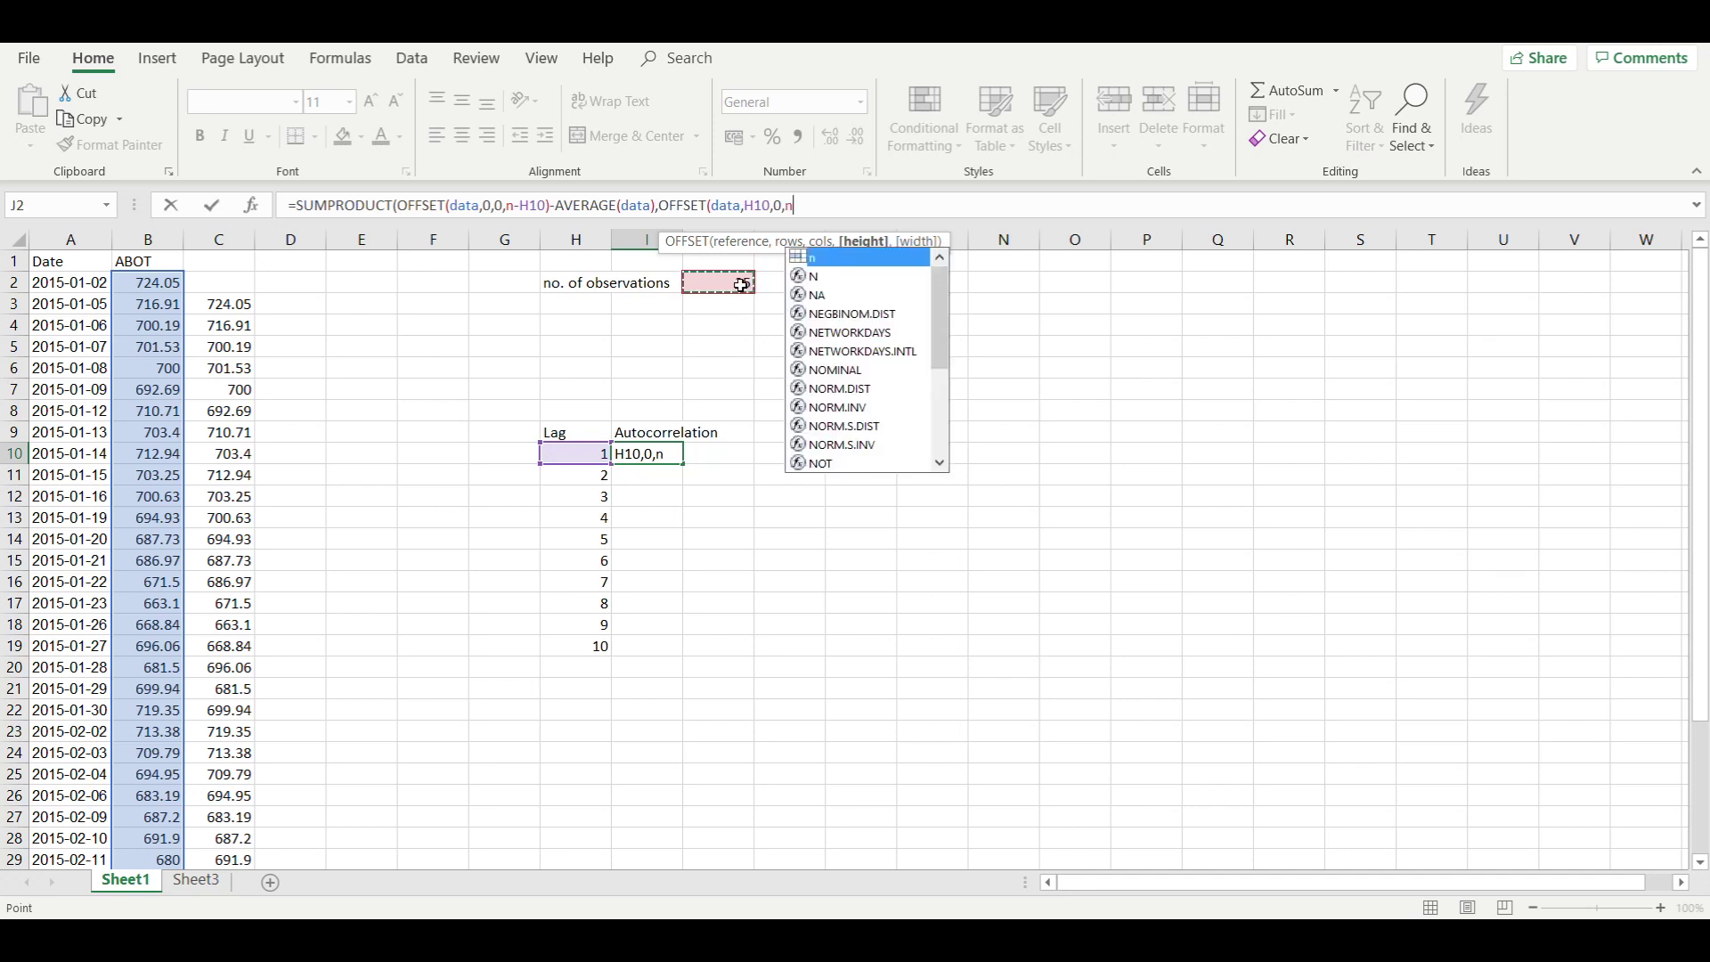
text(-)
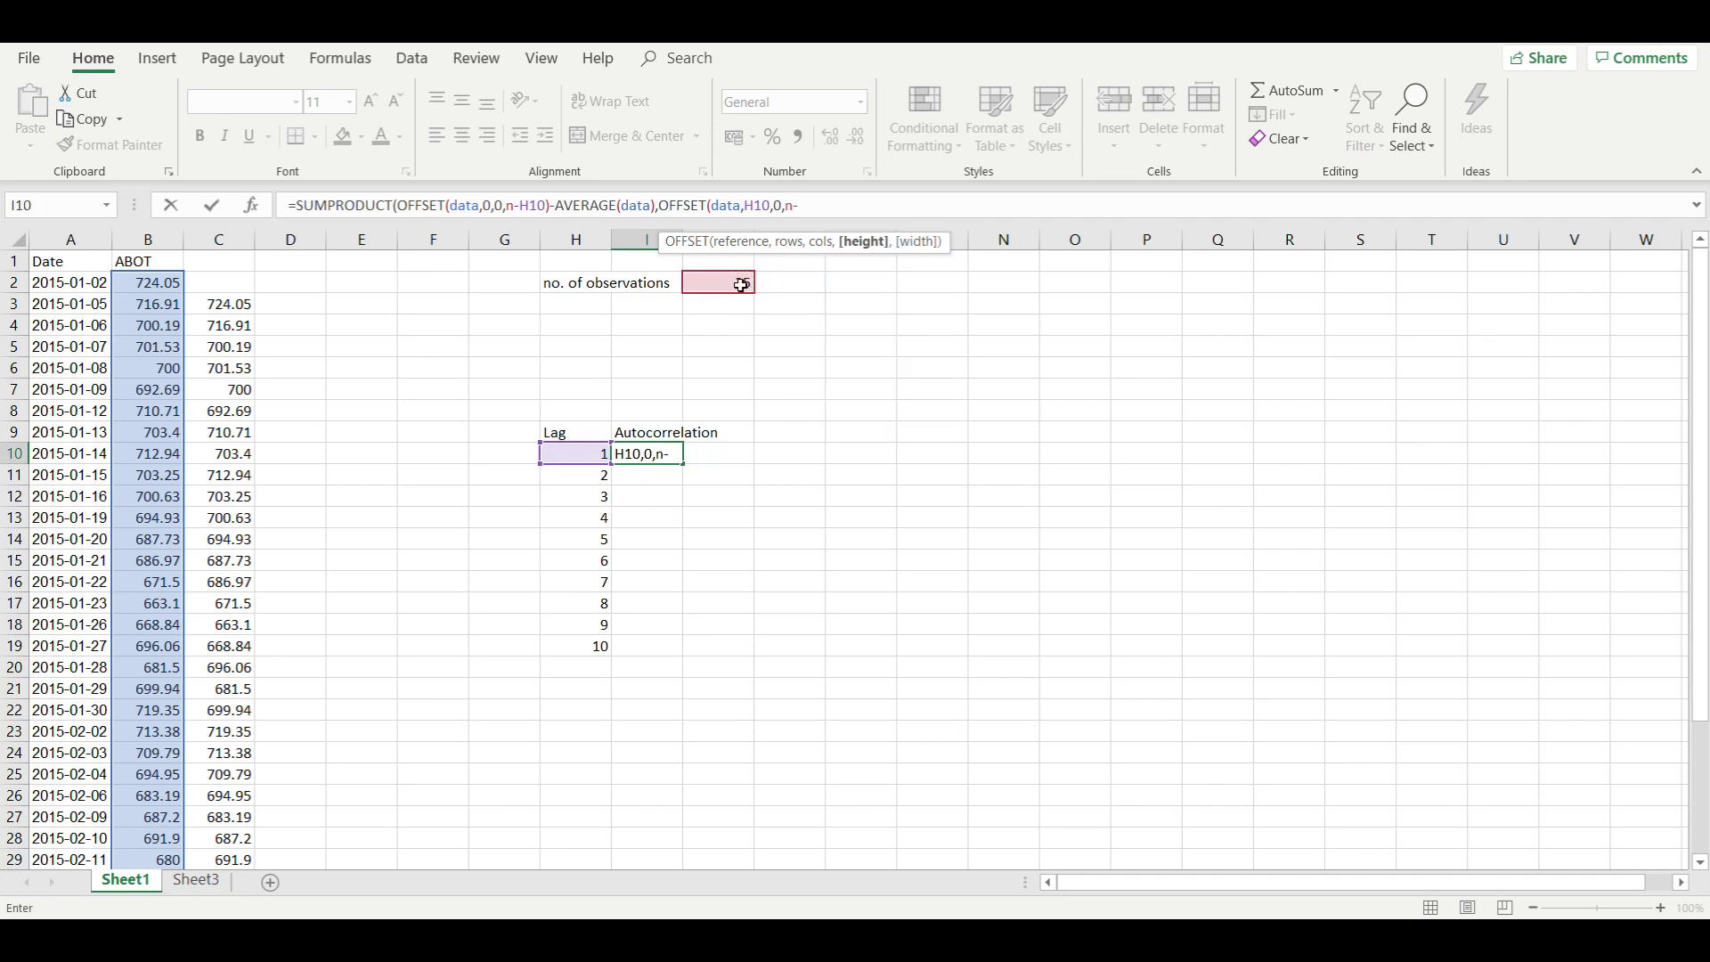
click(583, 456)
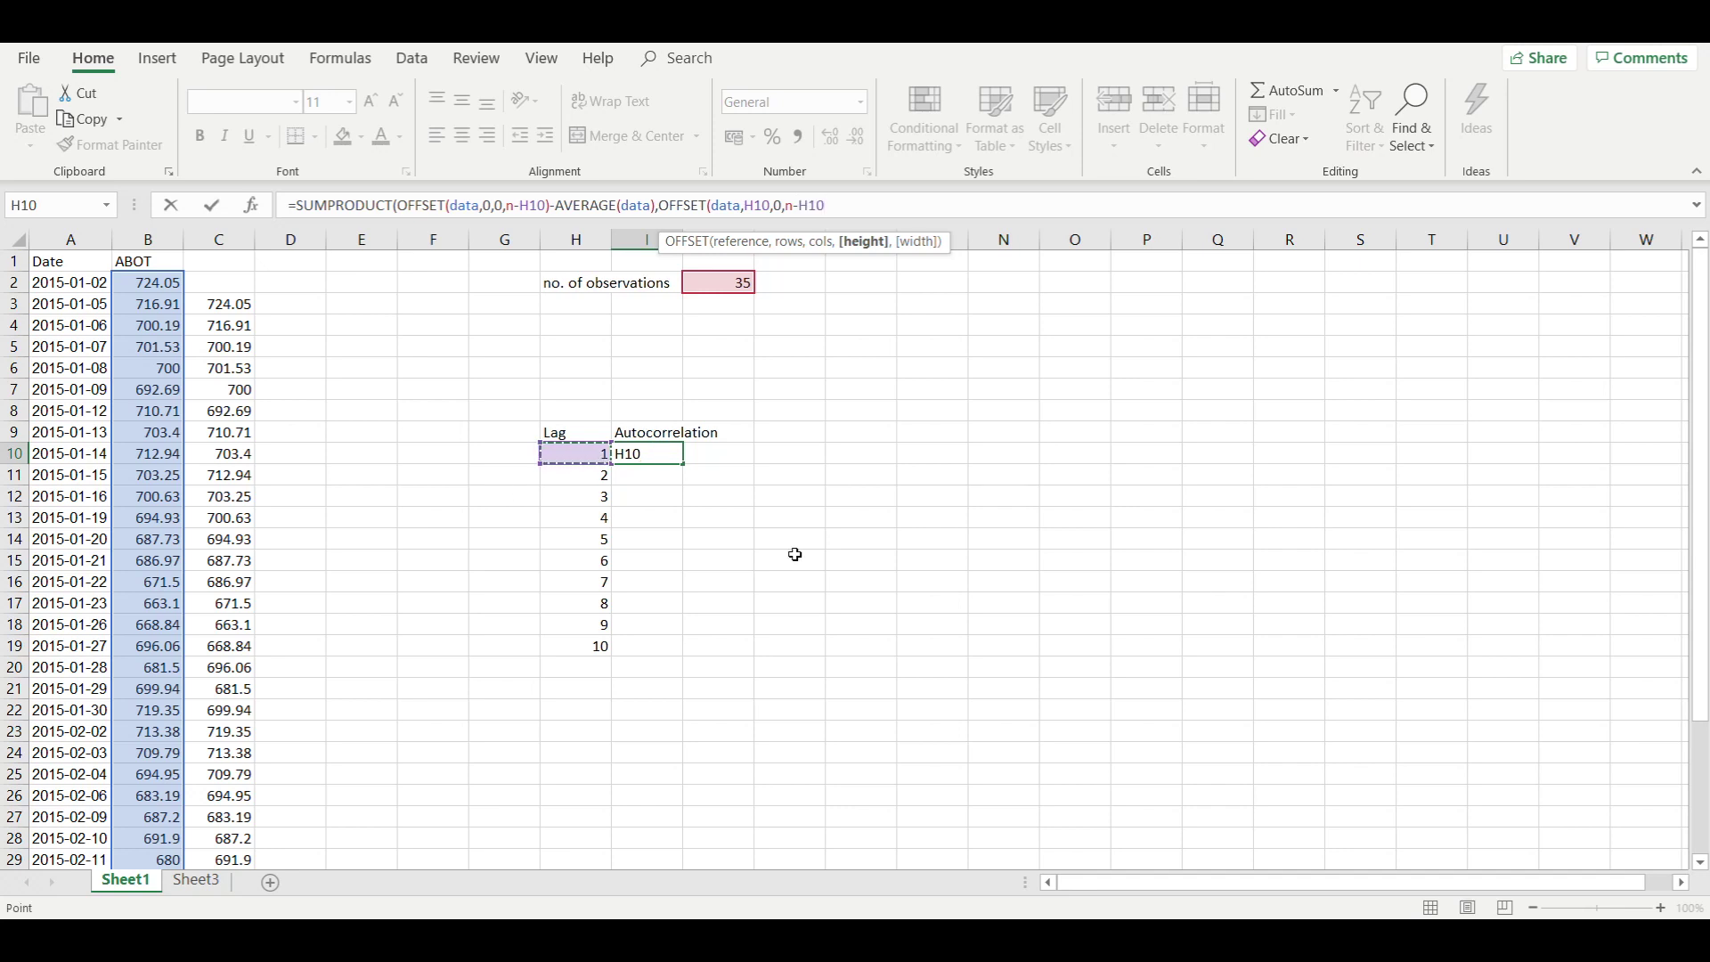
mouse_move(1701, 676)
mouse_down()
mouse_move(1705, 690)
mouse_move(1705, 521)
mouse_up()
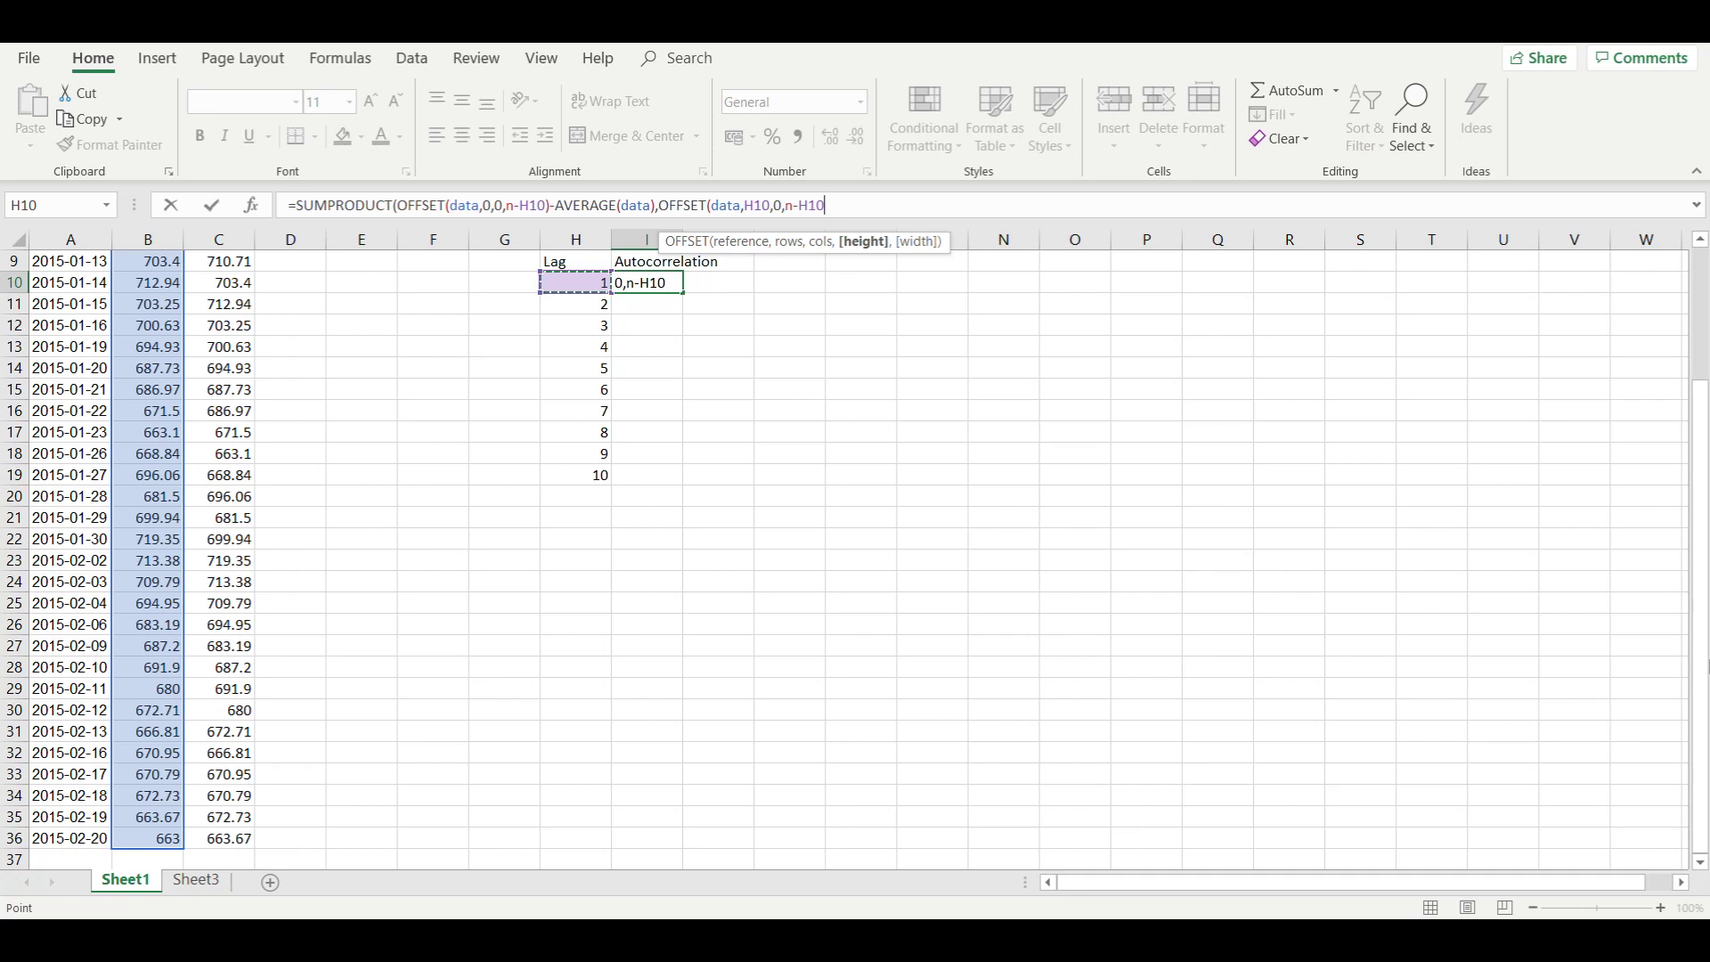
drag(1701, 674, 1701, 545)
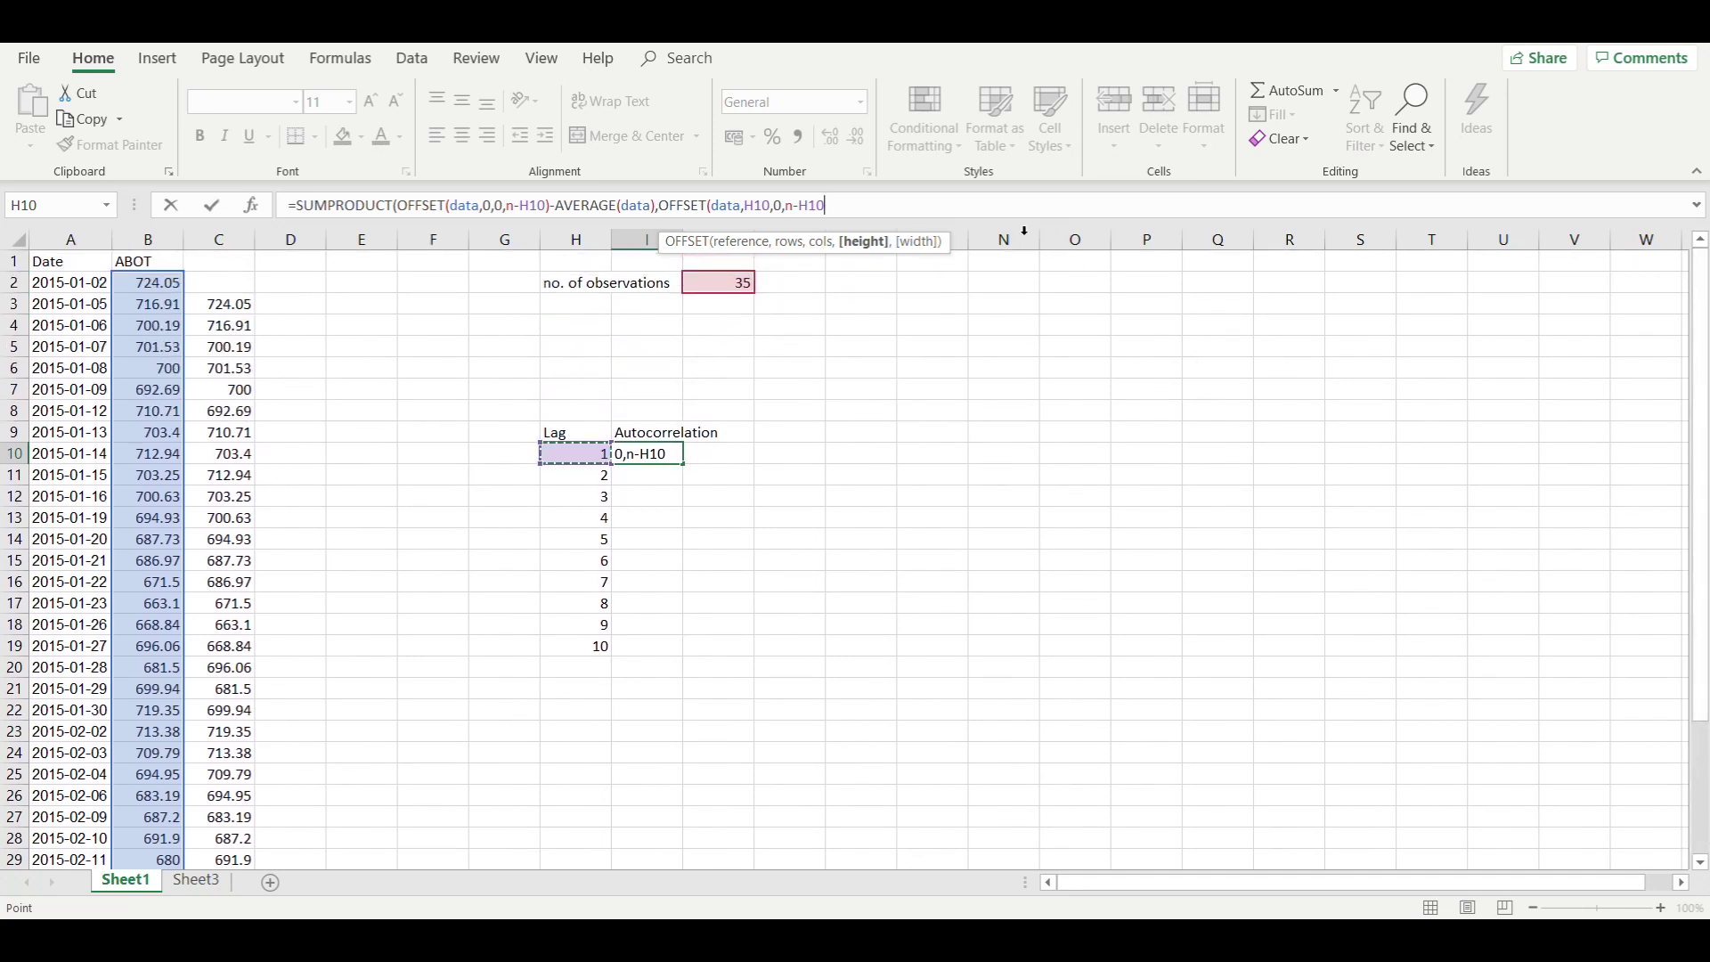
Step: Close it with -AVERAGE(data)), commit the lag-1 numerator, and bring up Sheet3
text())
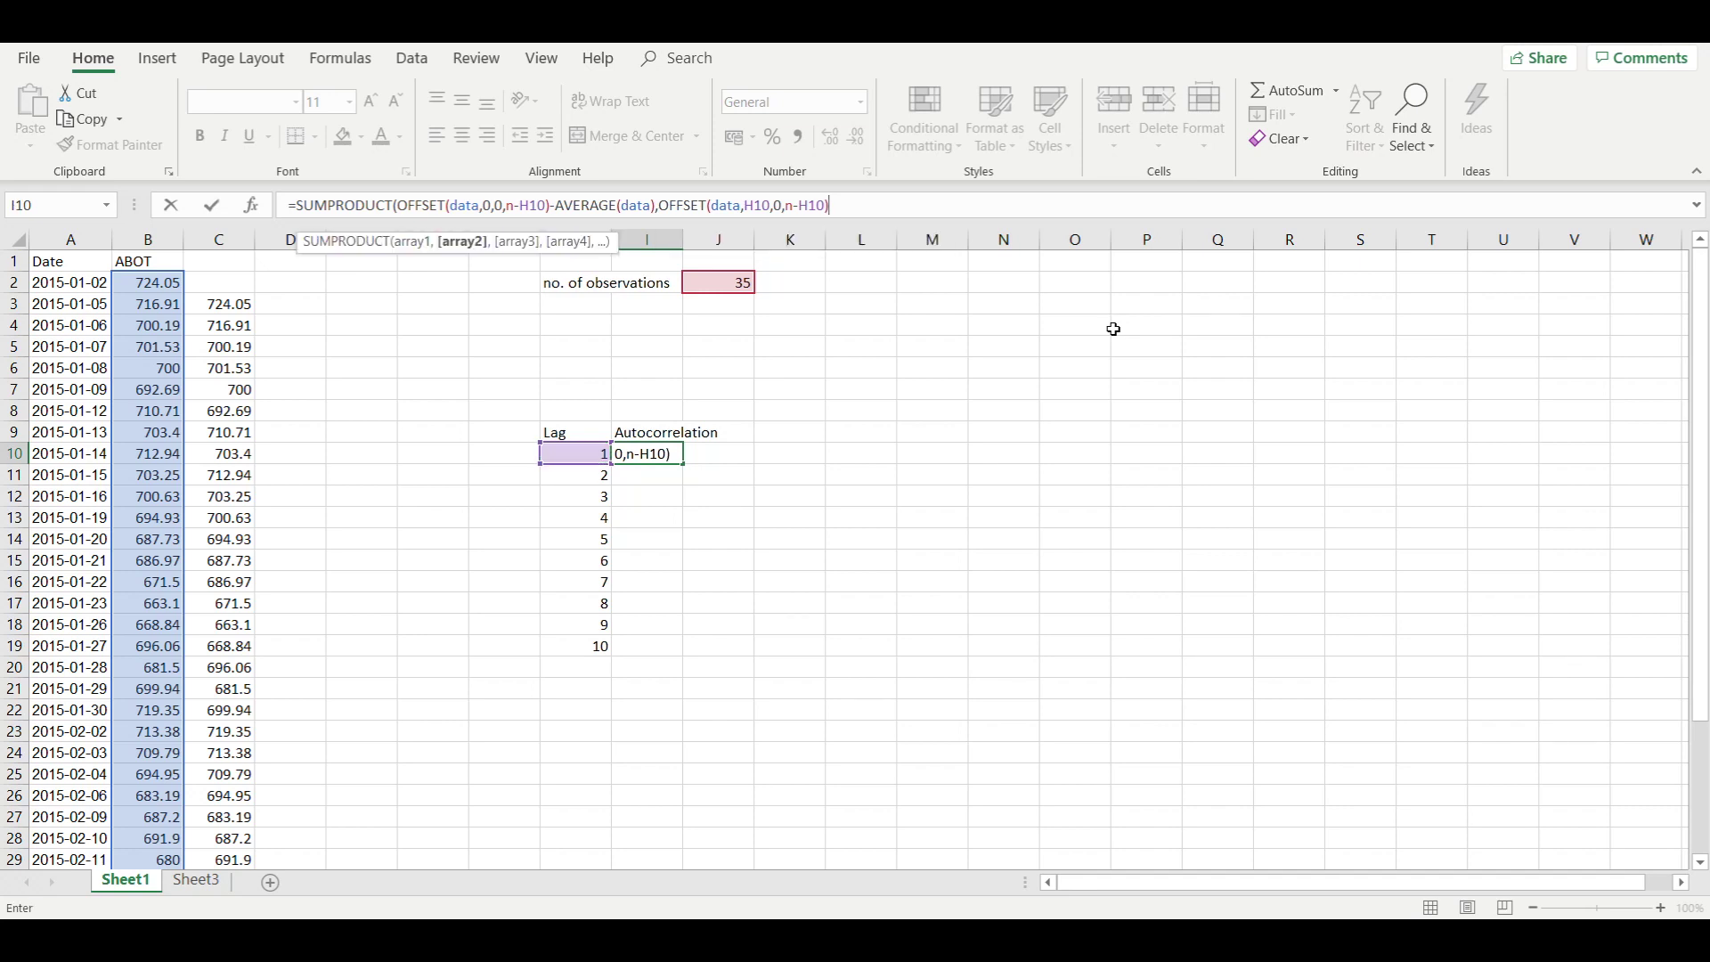
text(-aver)
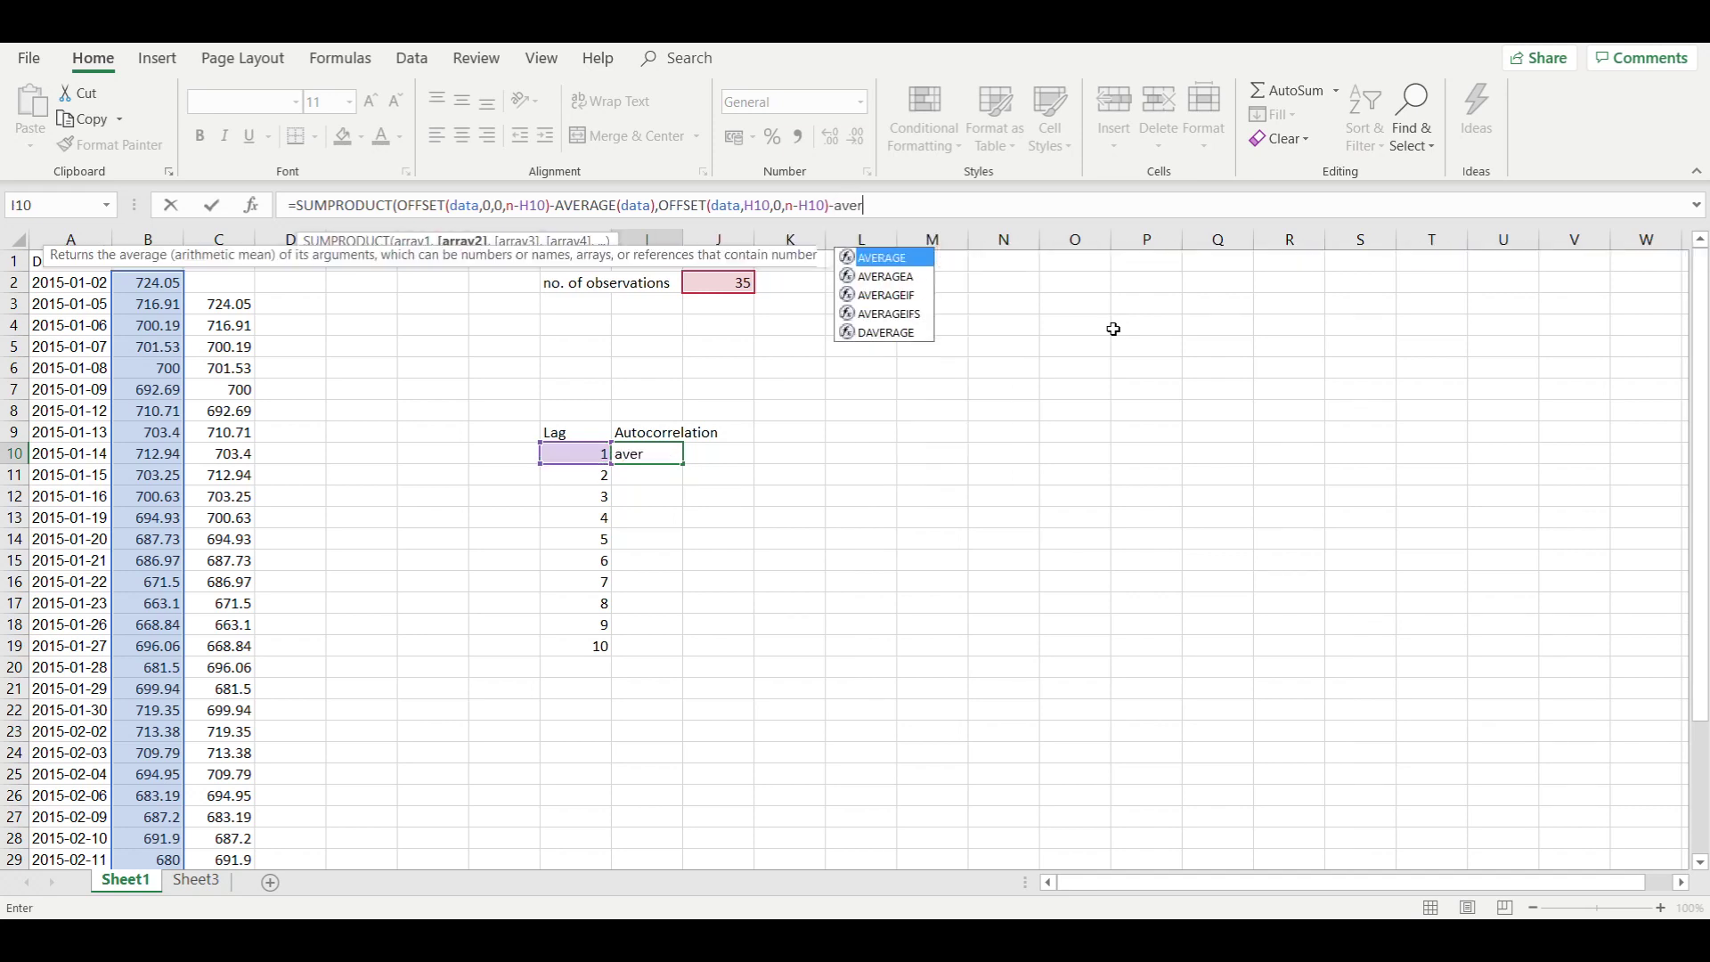
key(Tab)
text(data))
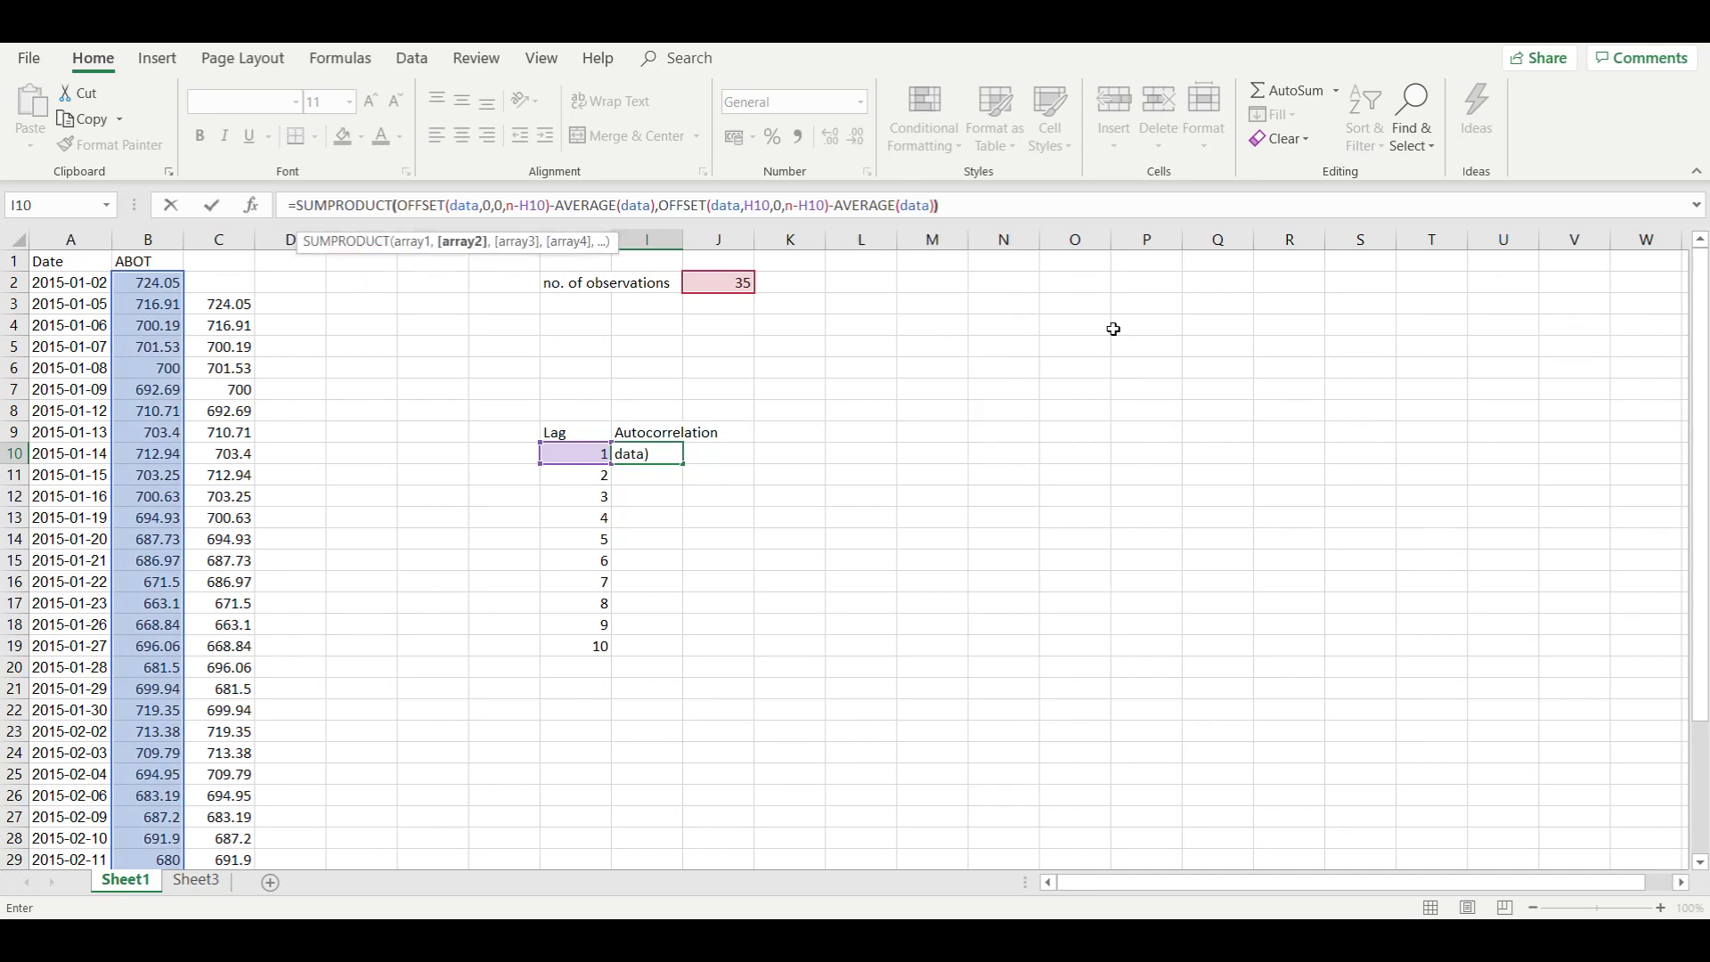
text())
key(Return)
click(182, 881)
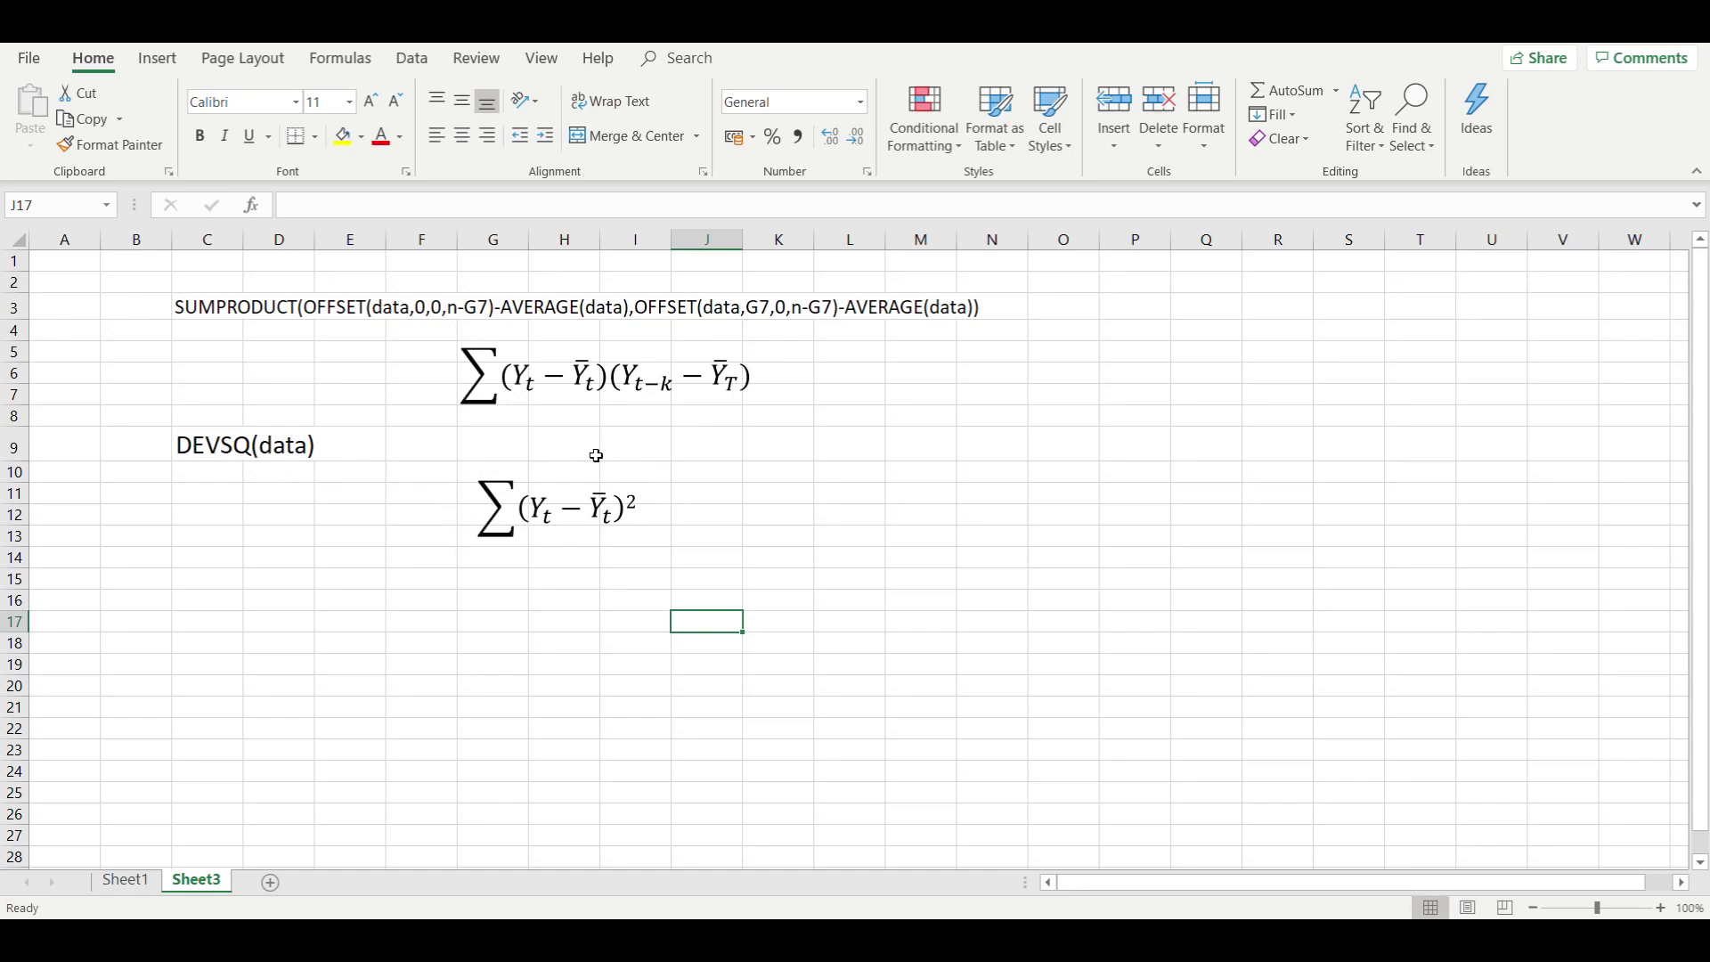
Step: Go back to Sheet1, where I10 now shows the lag-1 numerator 7804.588
click(138, 891)
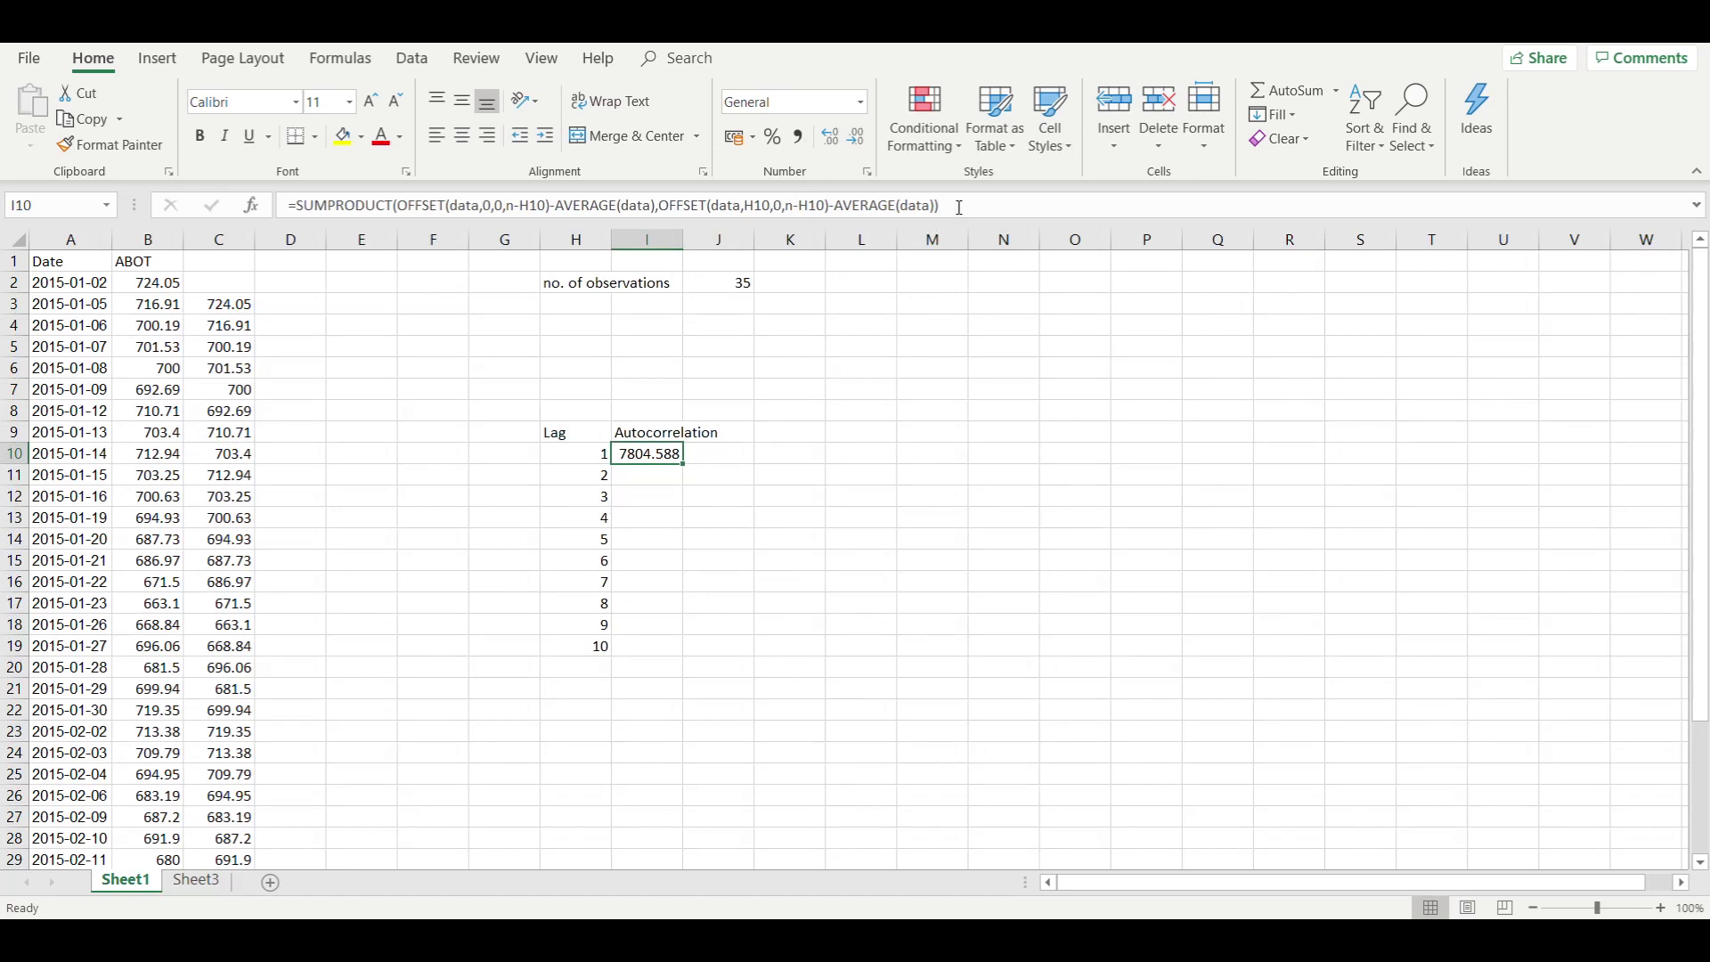
Step: Append /DEVSQ(data) to I10's formula, giving a lag-1 autocorrelation of 0.732085
text(/)
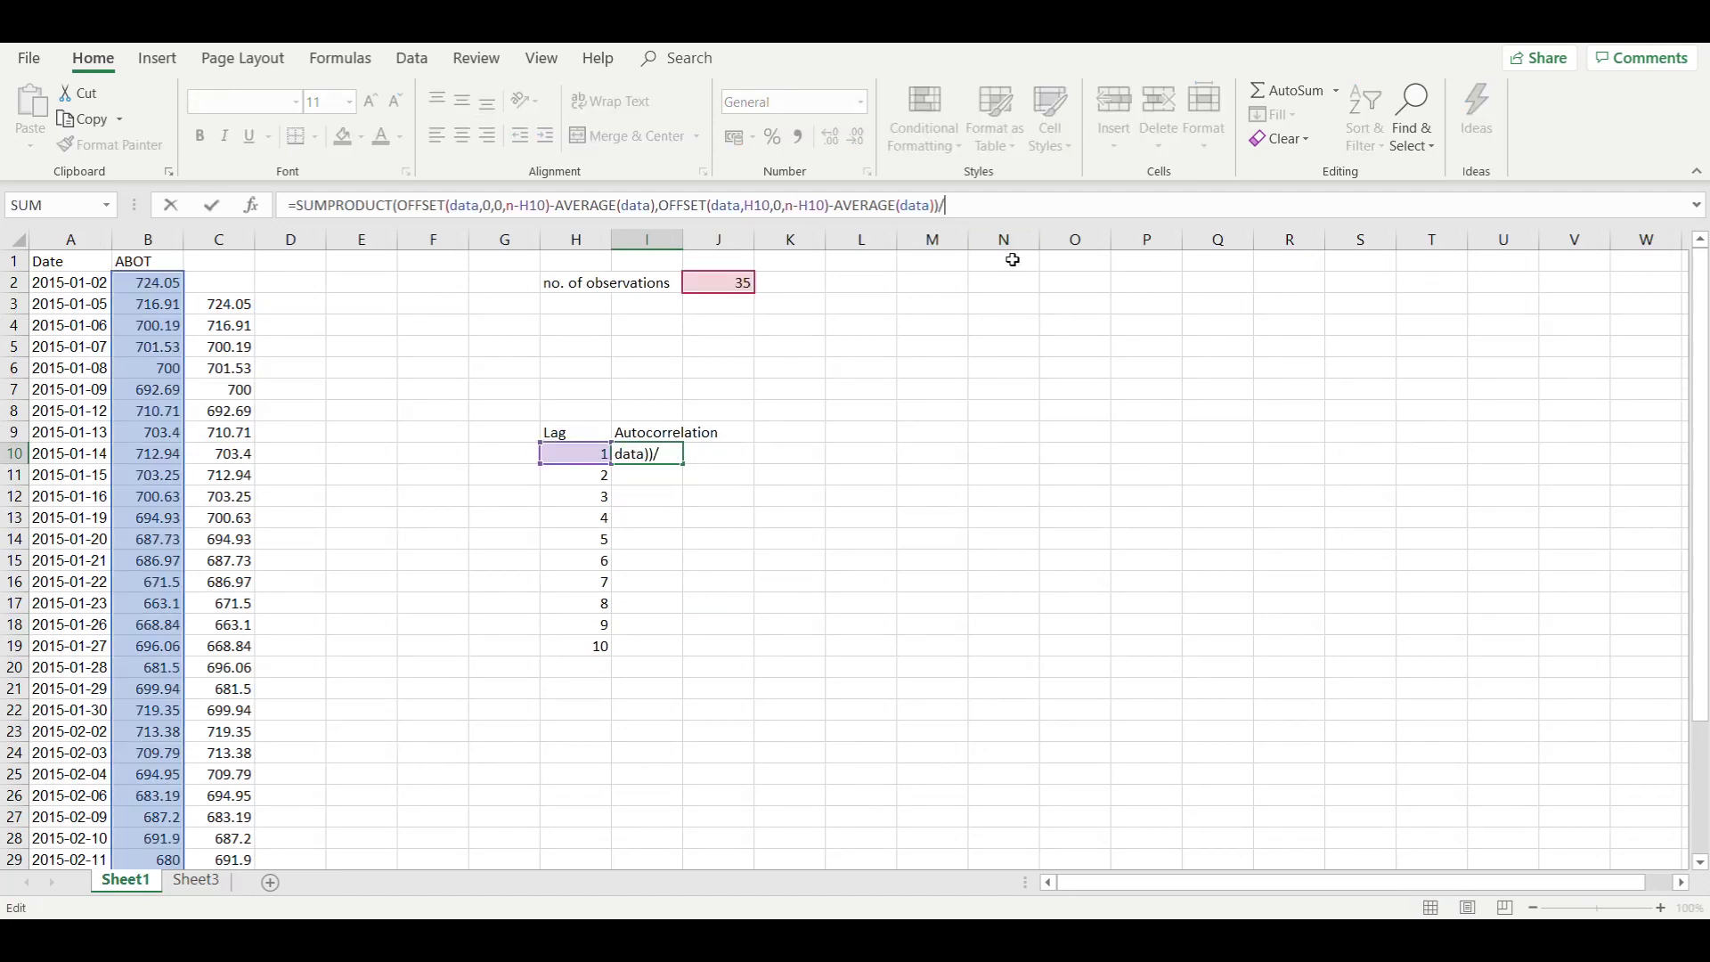
text(de)
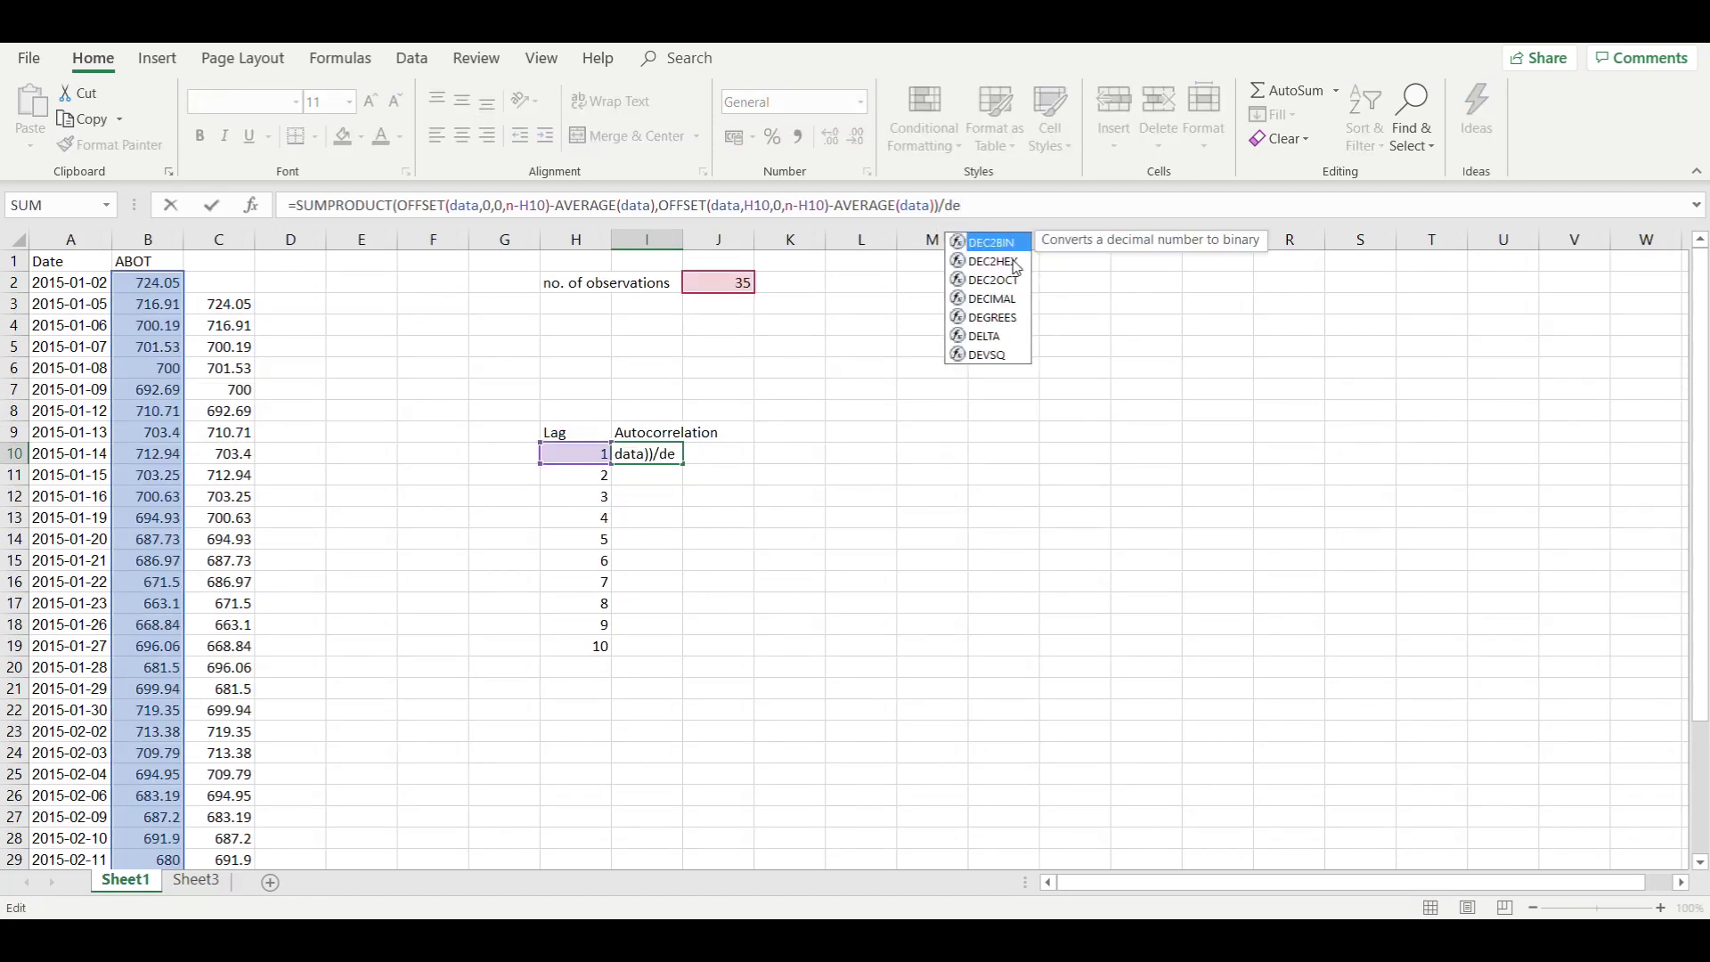
text(v)
key(Tab)
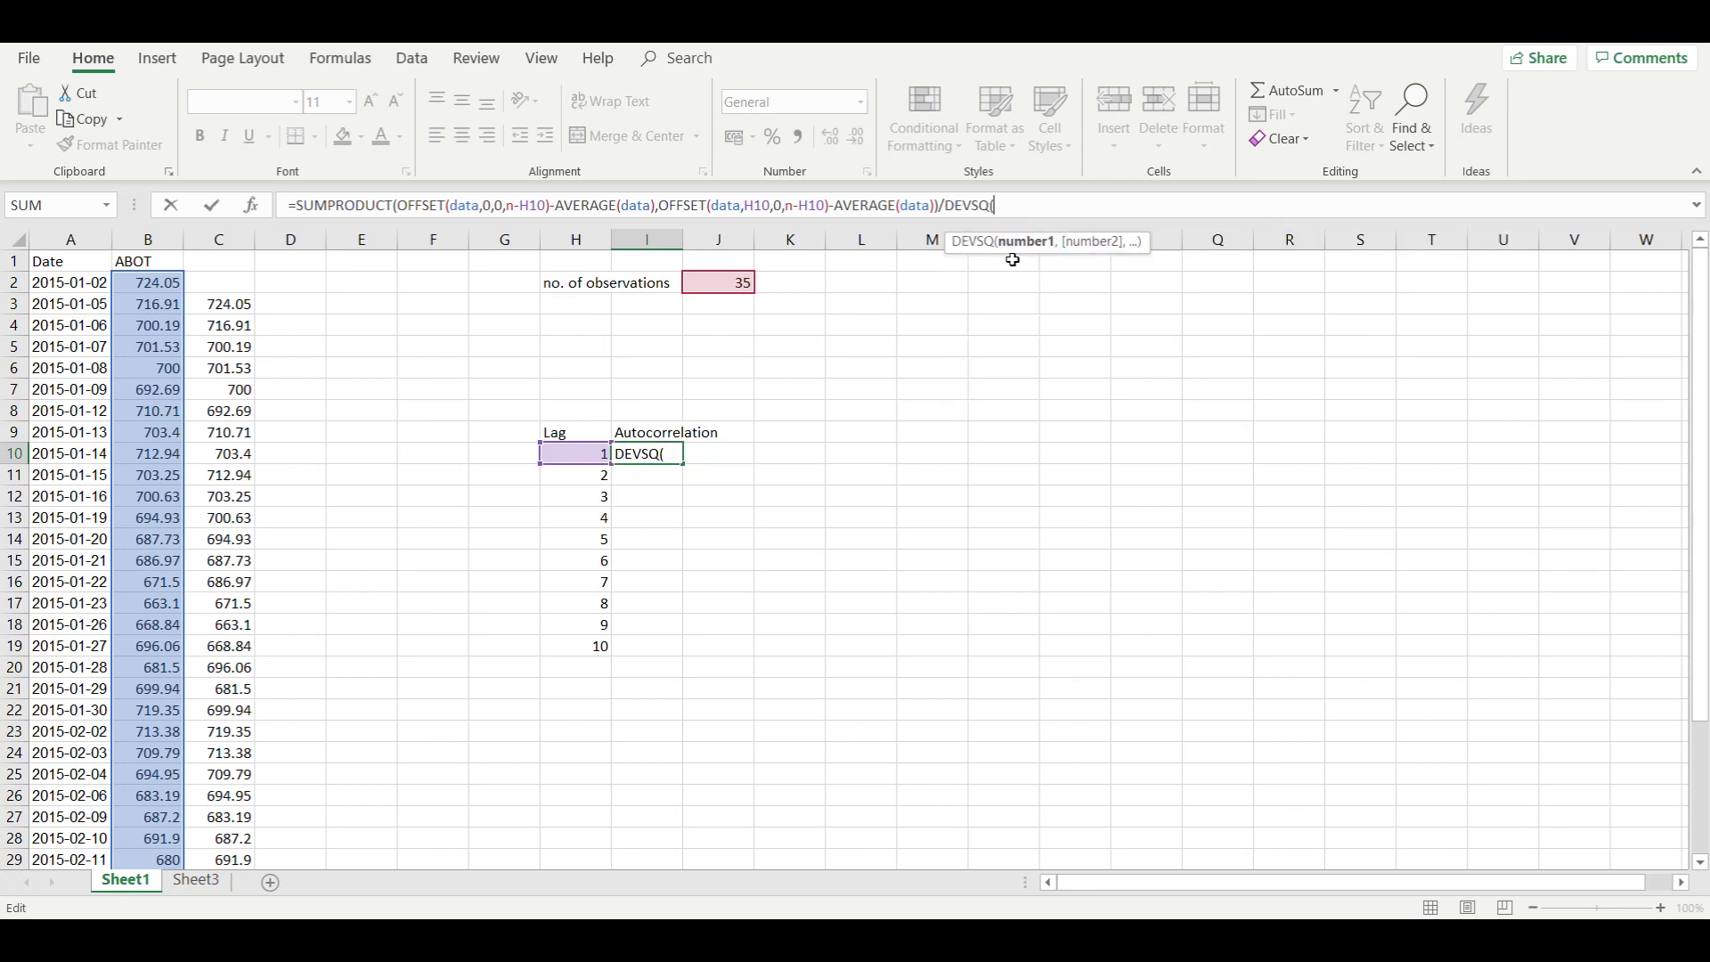
text(data)
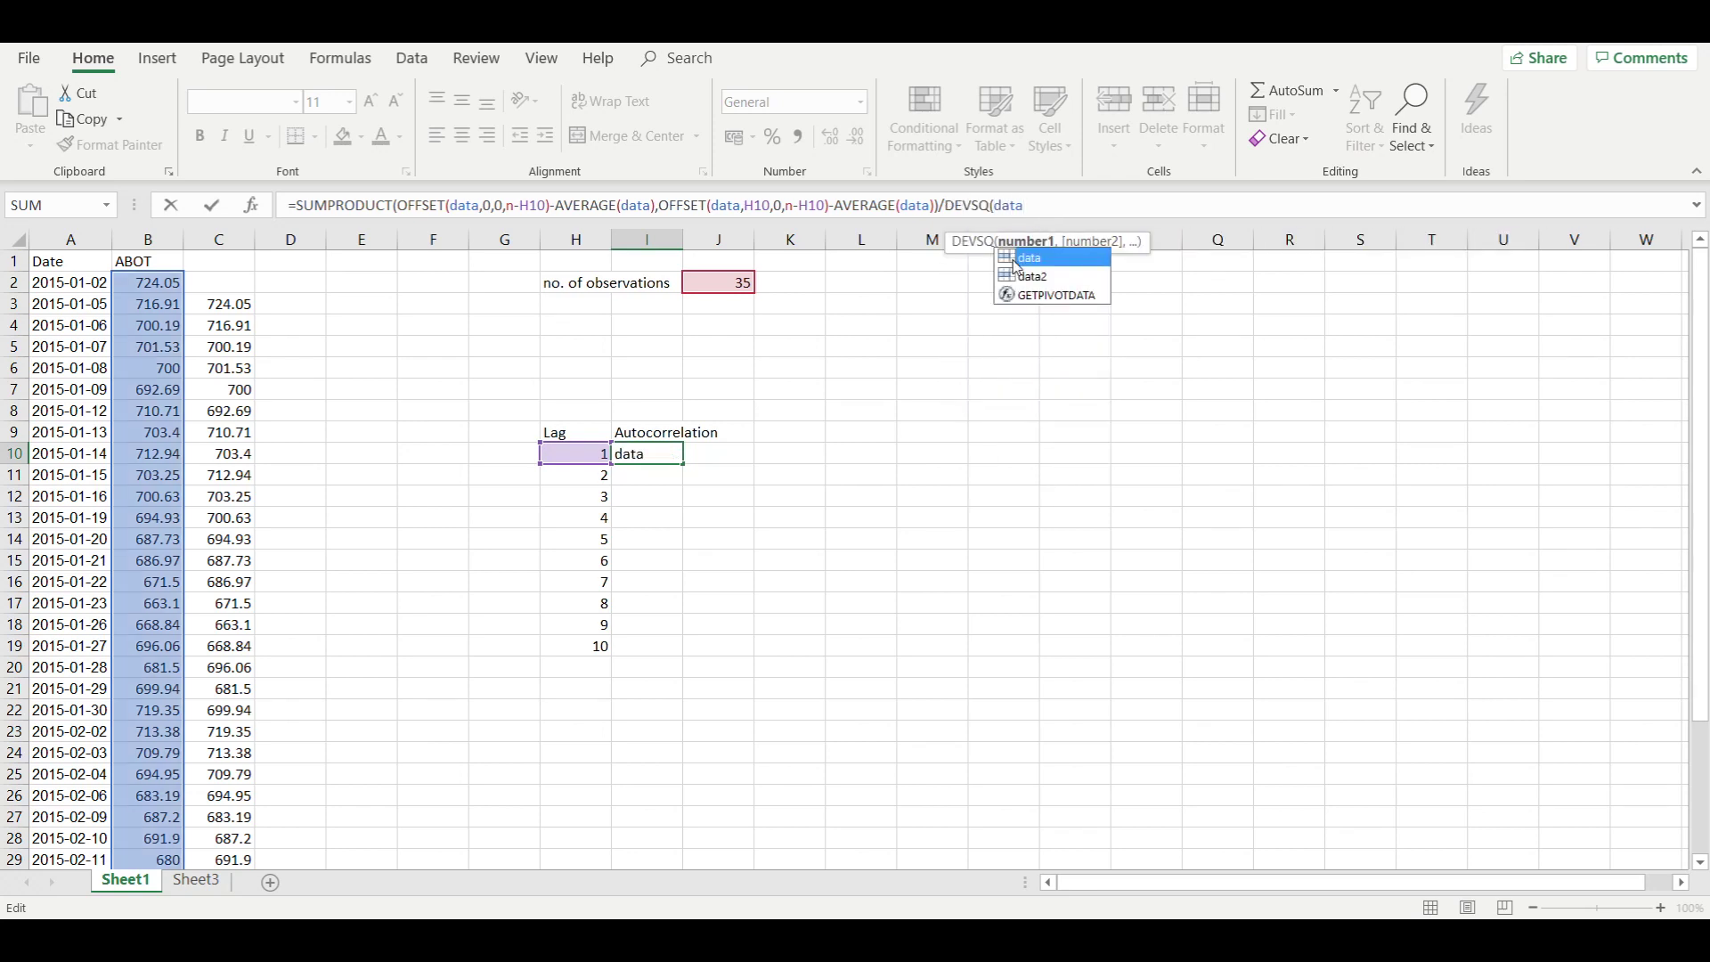
text())
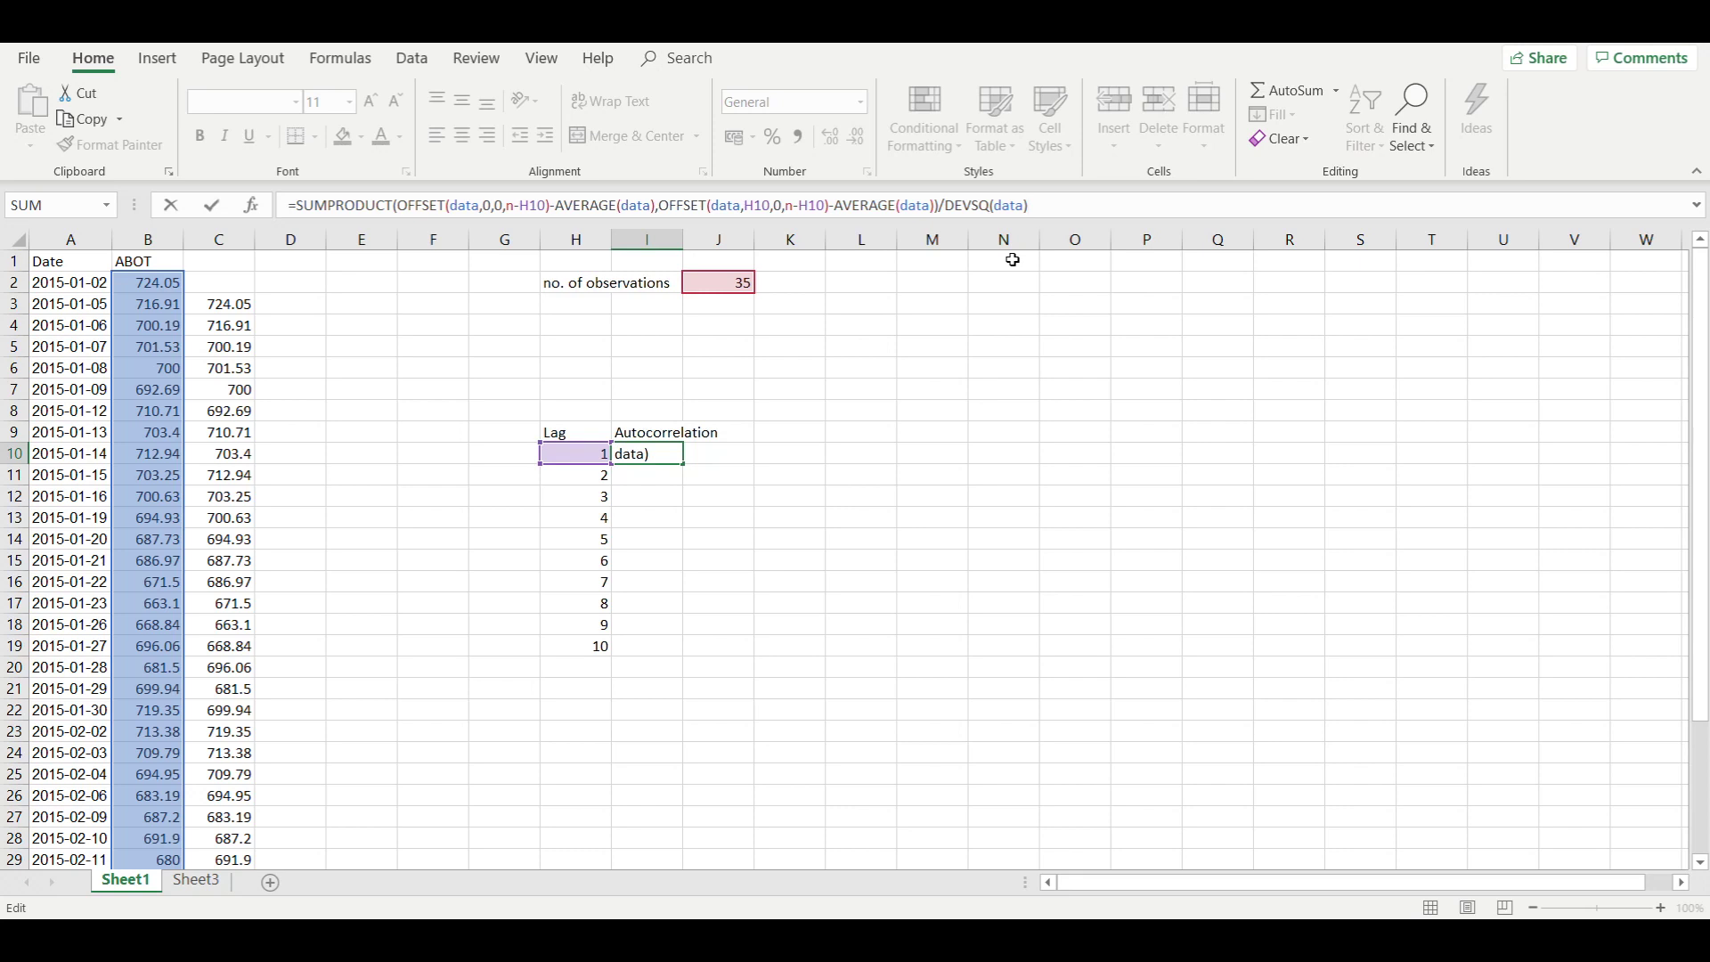
key(Return)
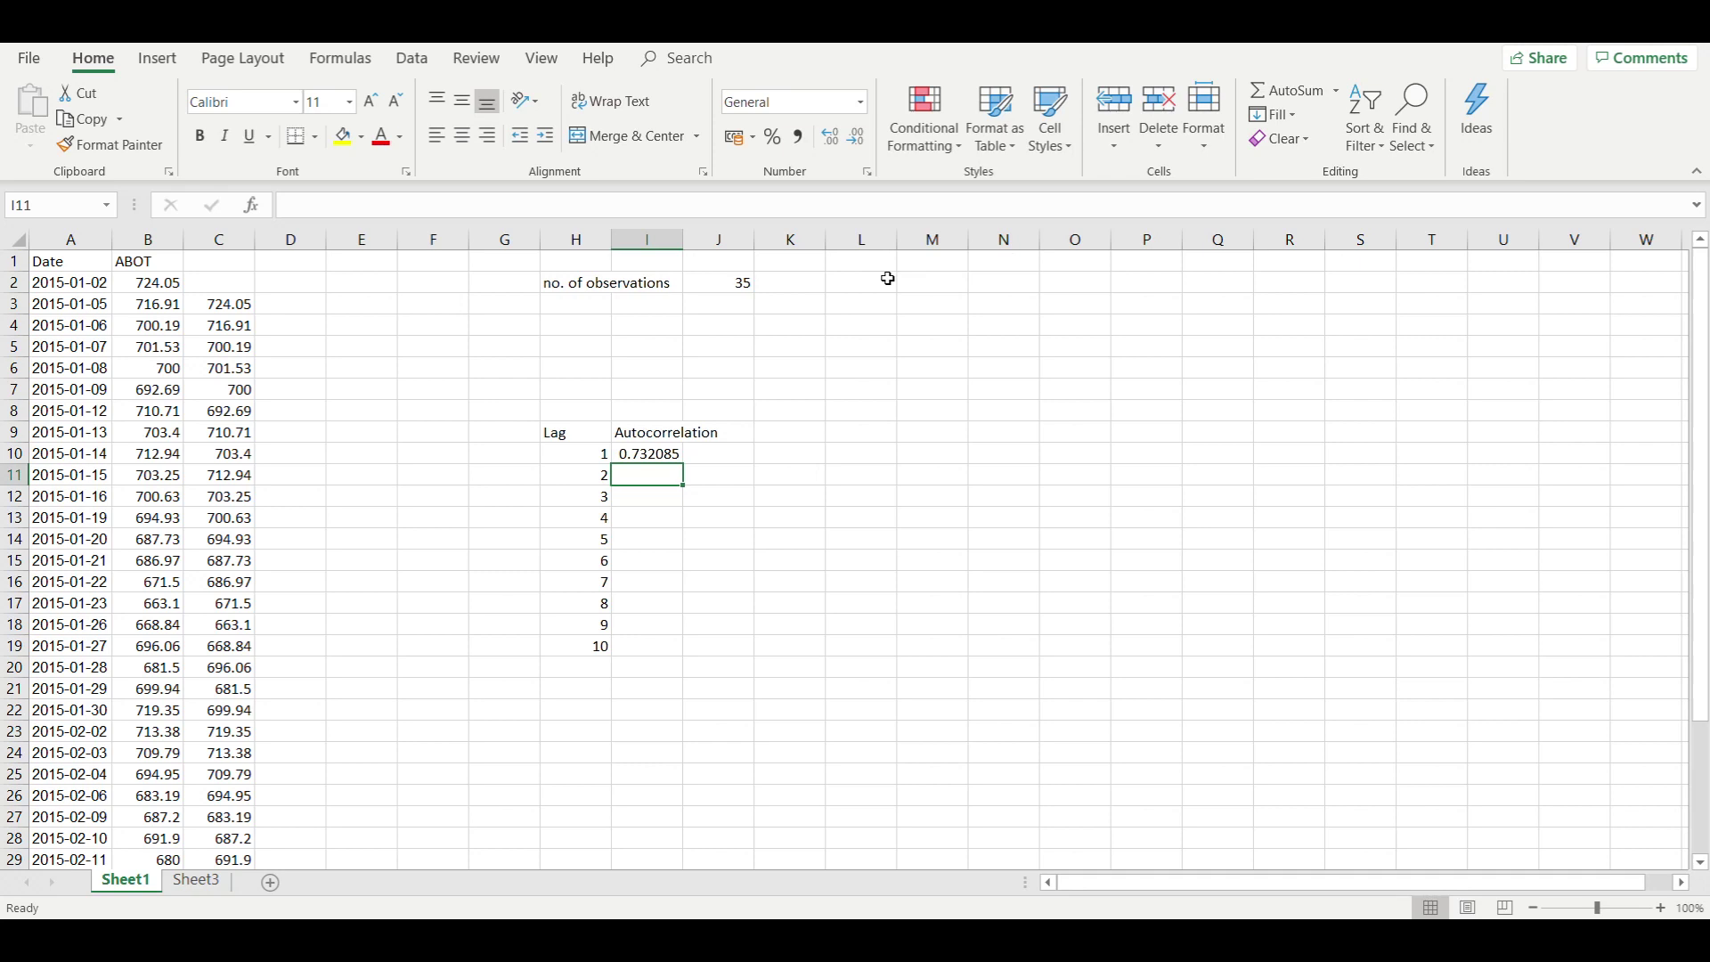
Step: Widen column I and copy the lag-1 autocorrelation formula from I10 down to I11, comparing both
drag(682, 242, 723, 240)
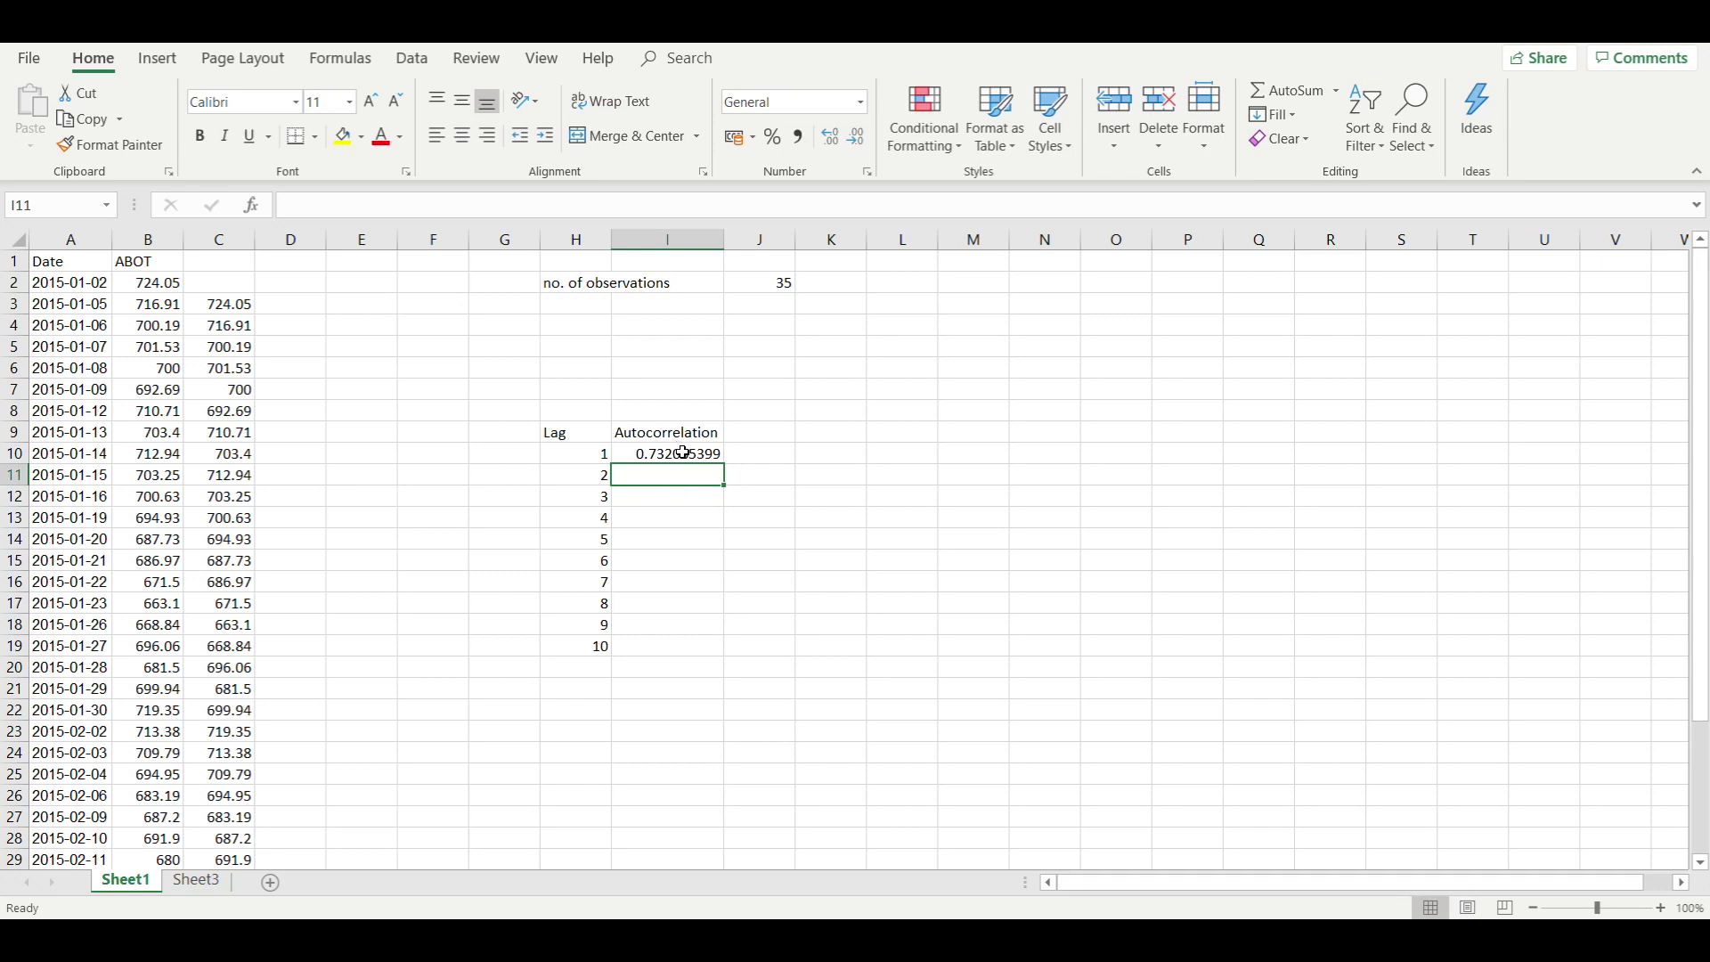
click(596, 453)
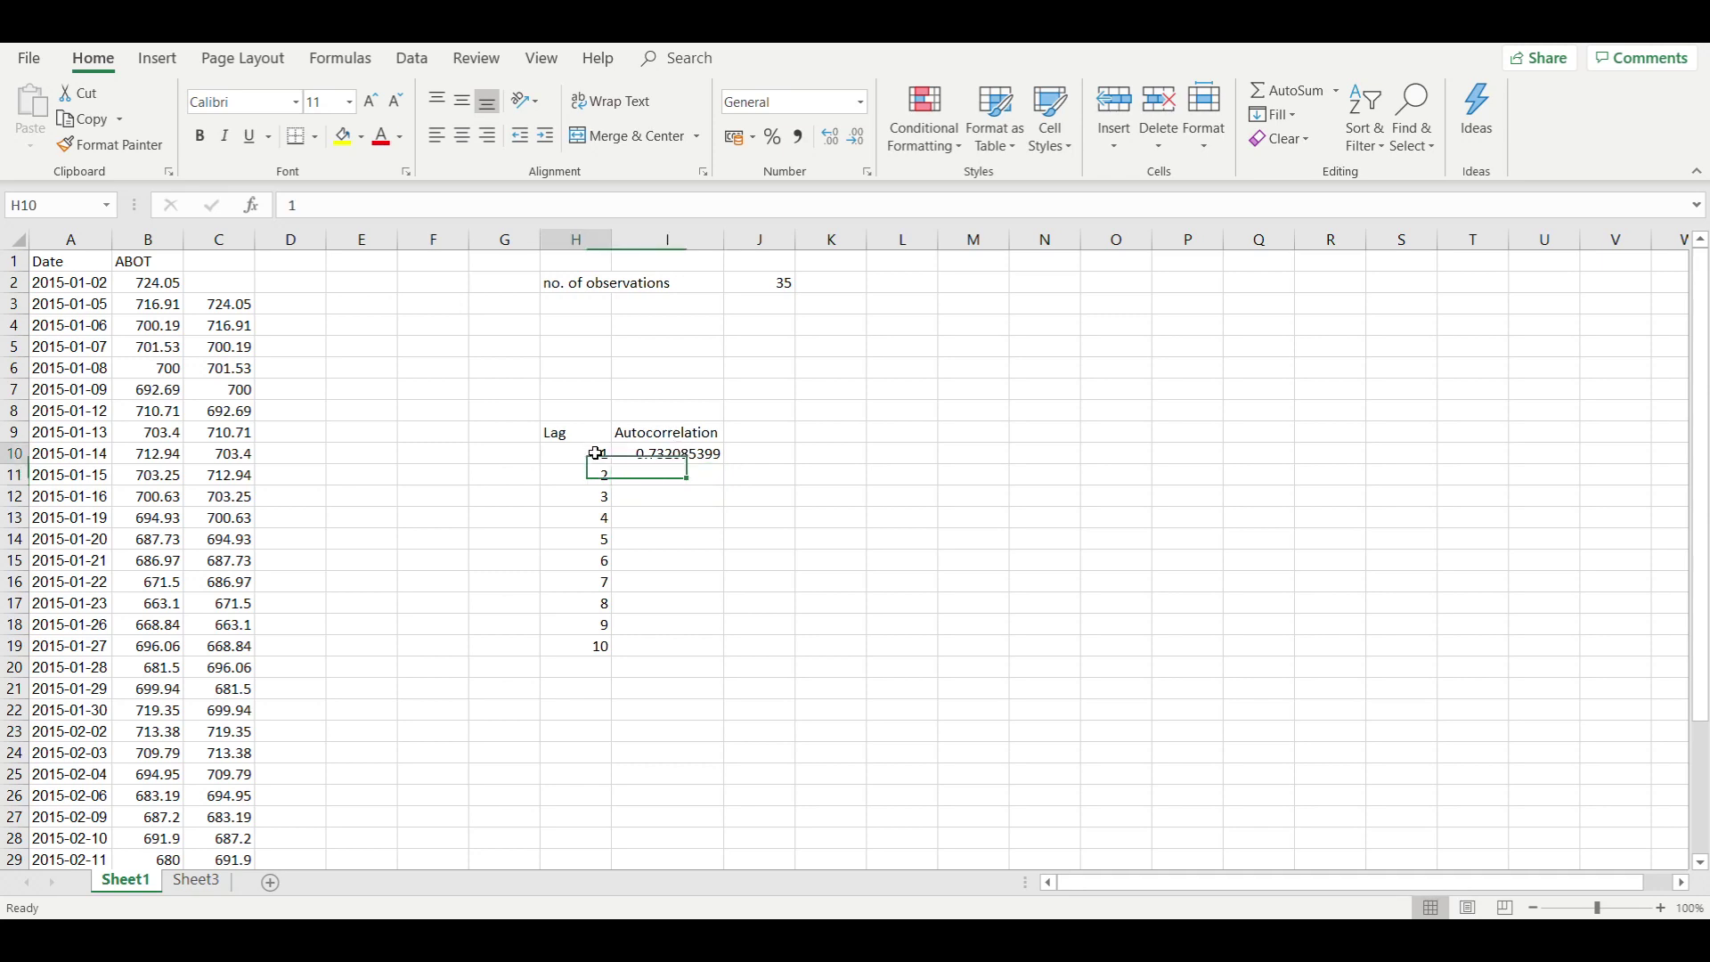
click(663, 455)
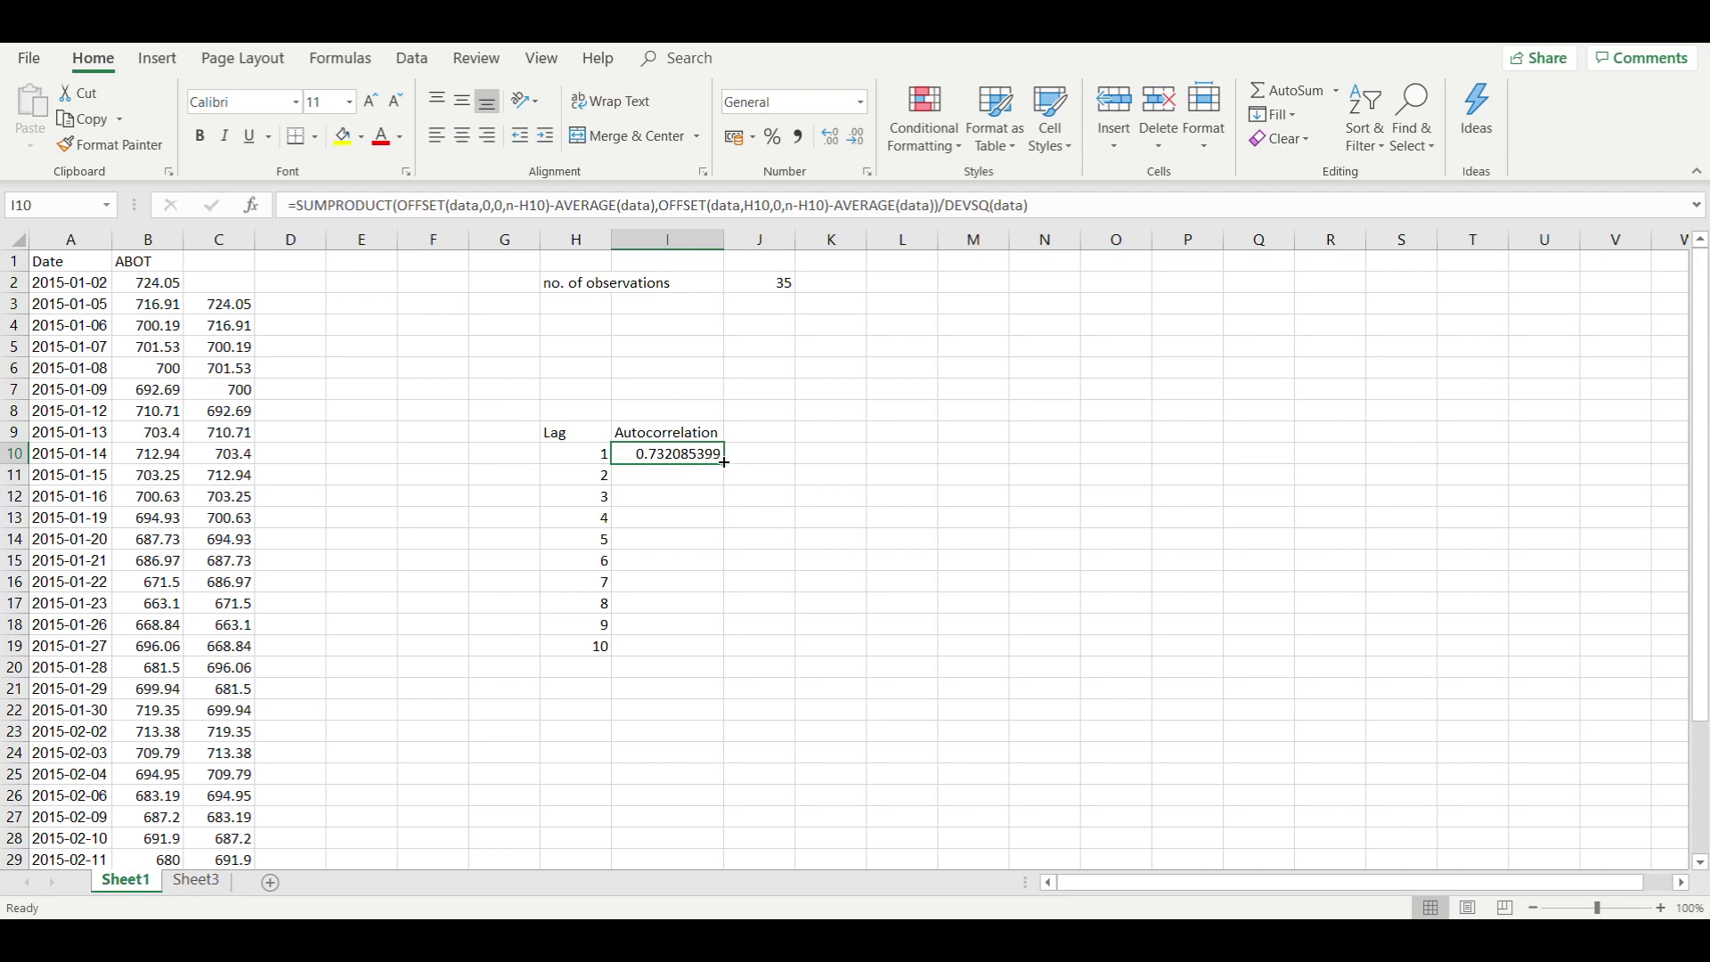
drag(724, 462, 723, 495)
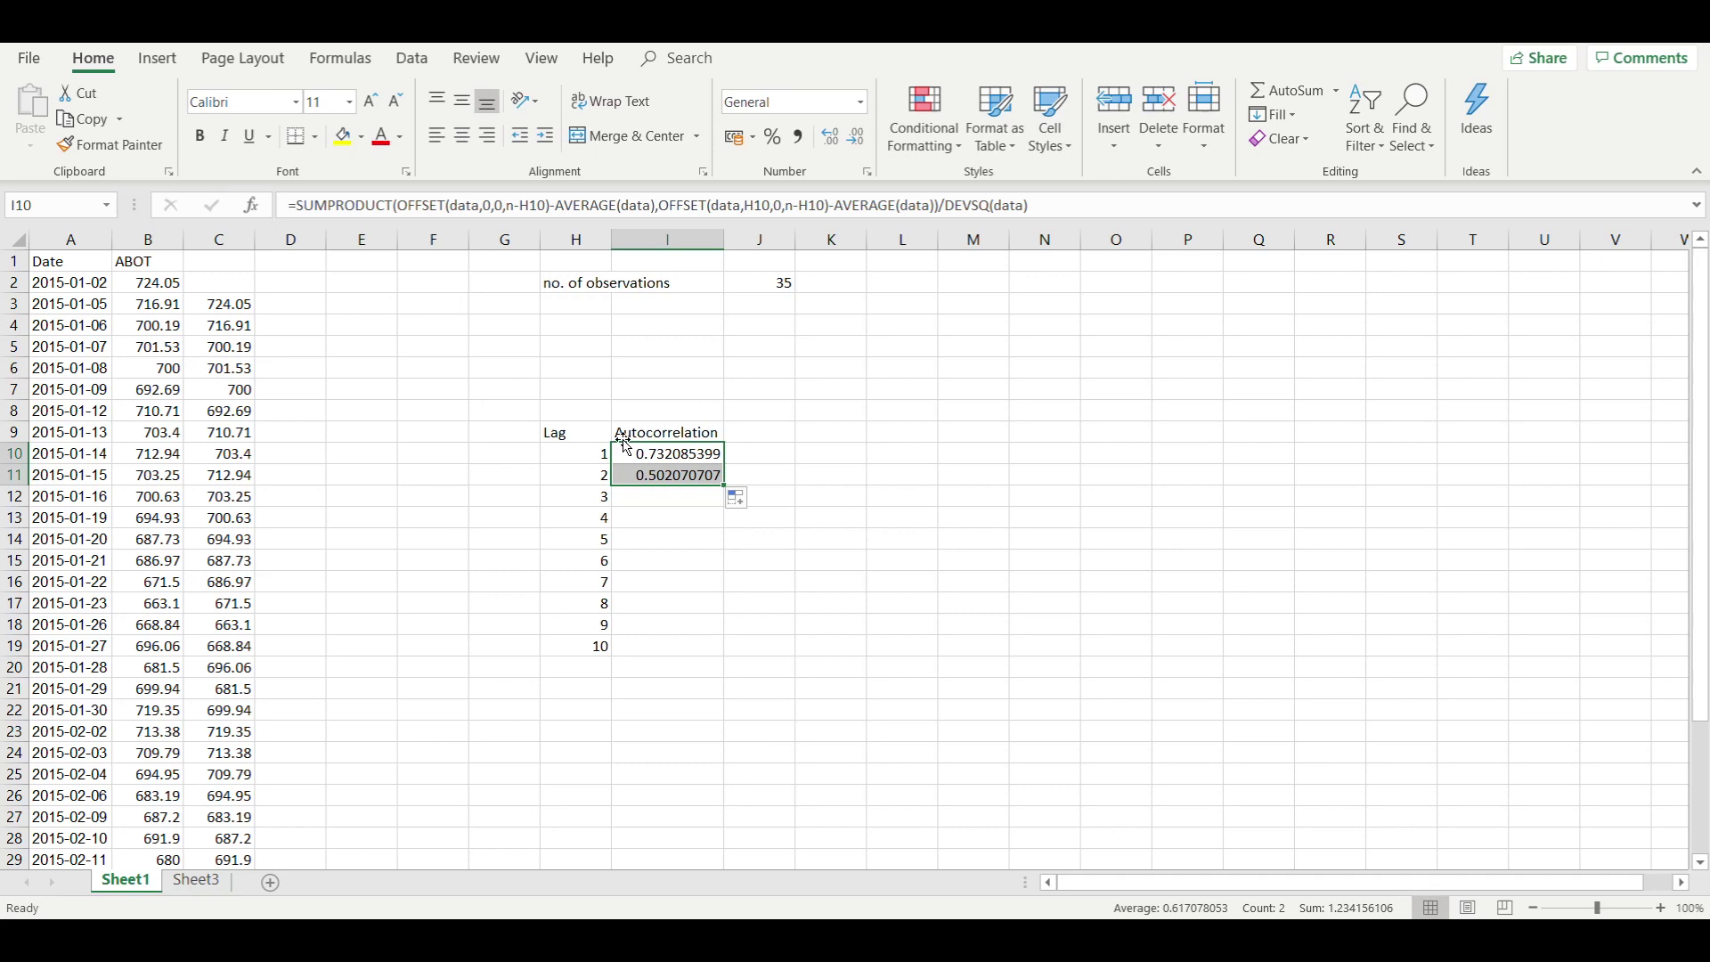
click(697, 454)
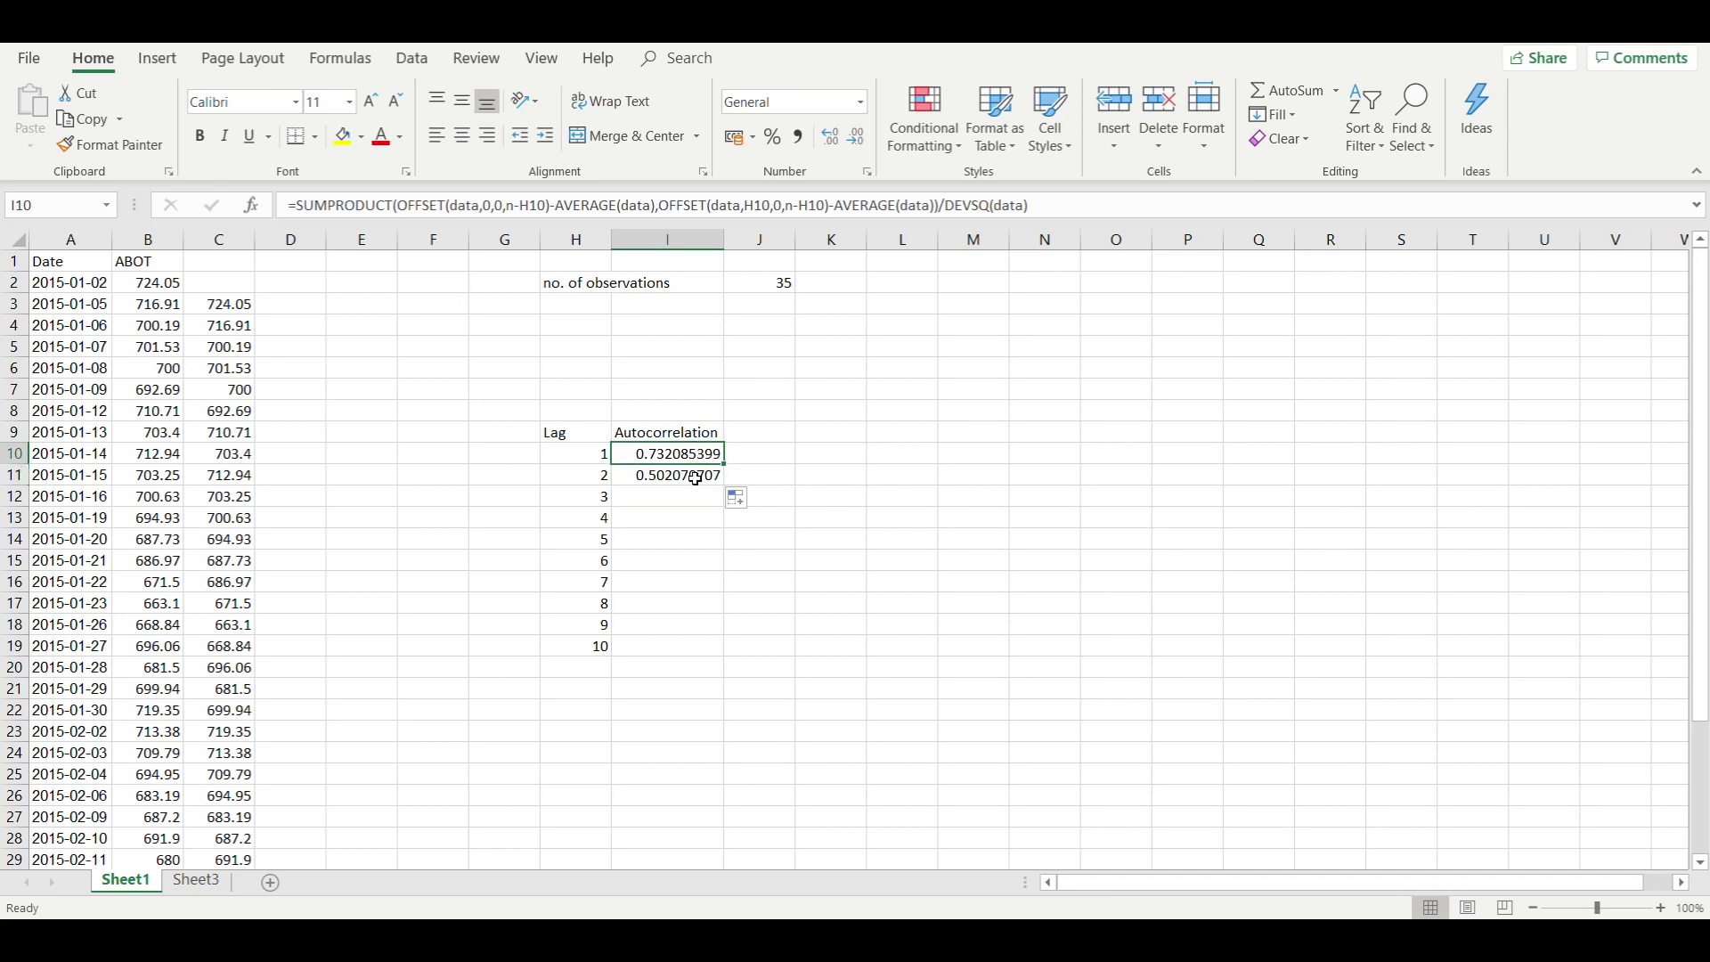
click(696, 479)
click(697, 457)
click(697, 481)
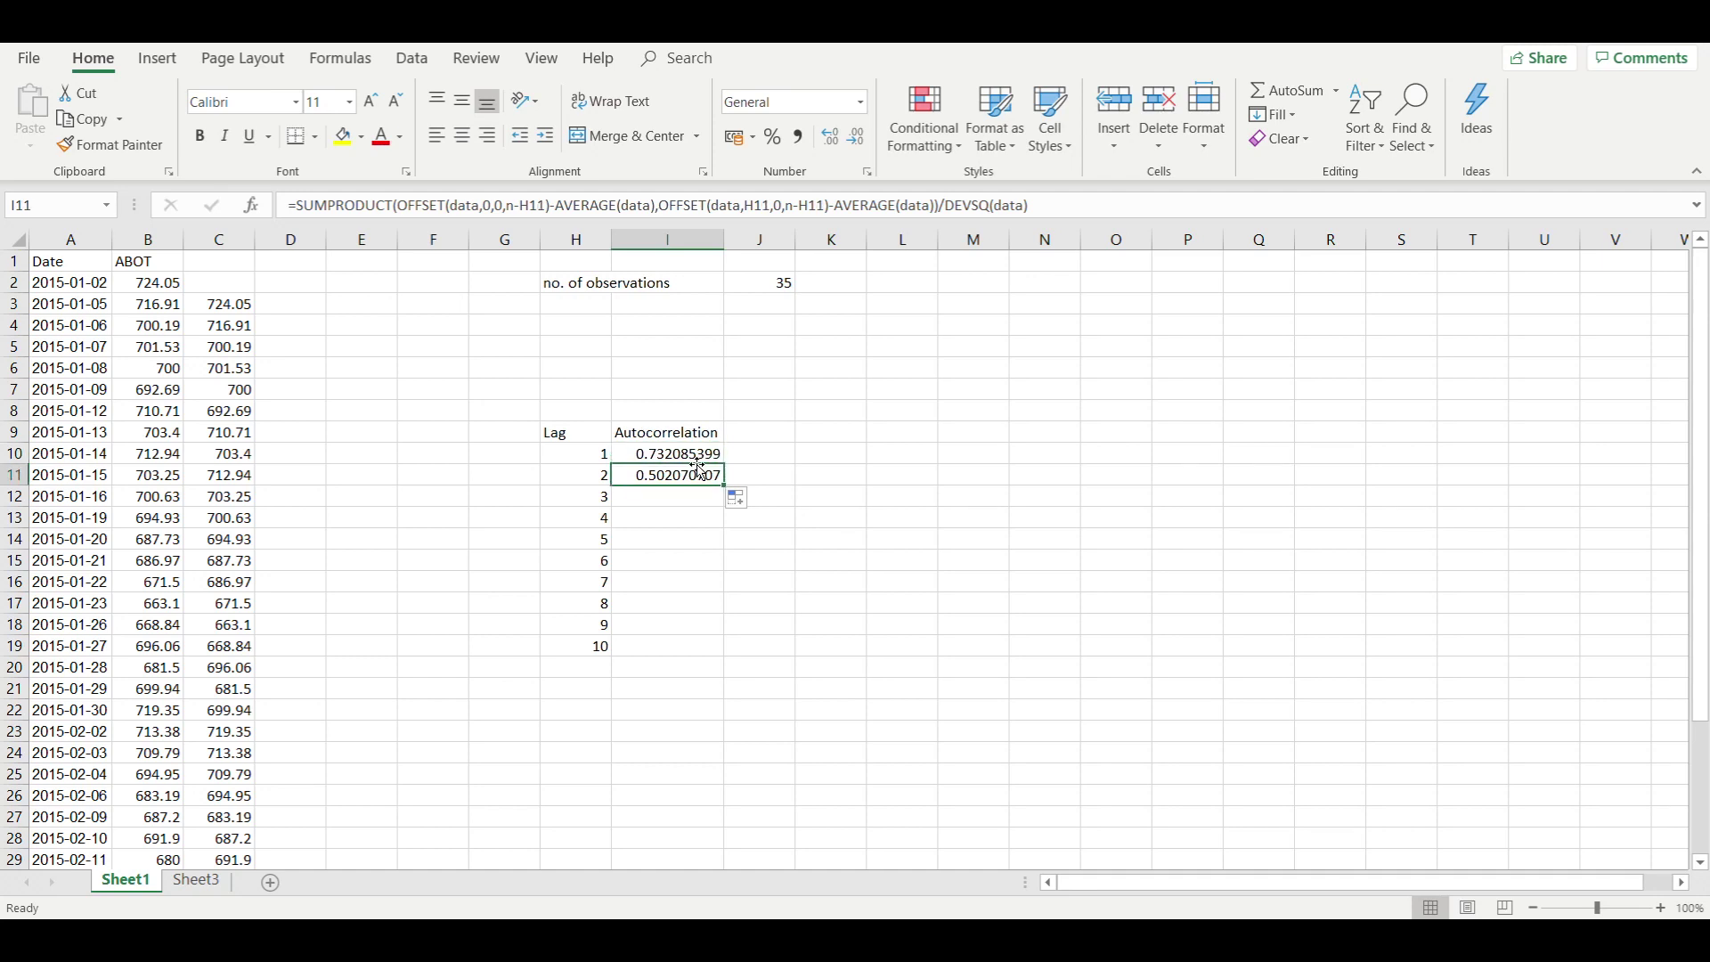
click(697, 453)
click(697, 478)
Step: Extend the formula to I12, commit the lag-3 SUMPRODUCT/OFFSET formula, and fill it down to I19
drag(727, 485, 725, 504)
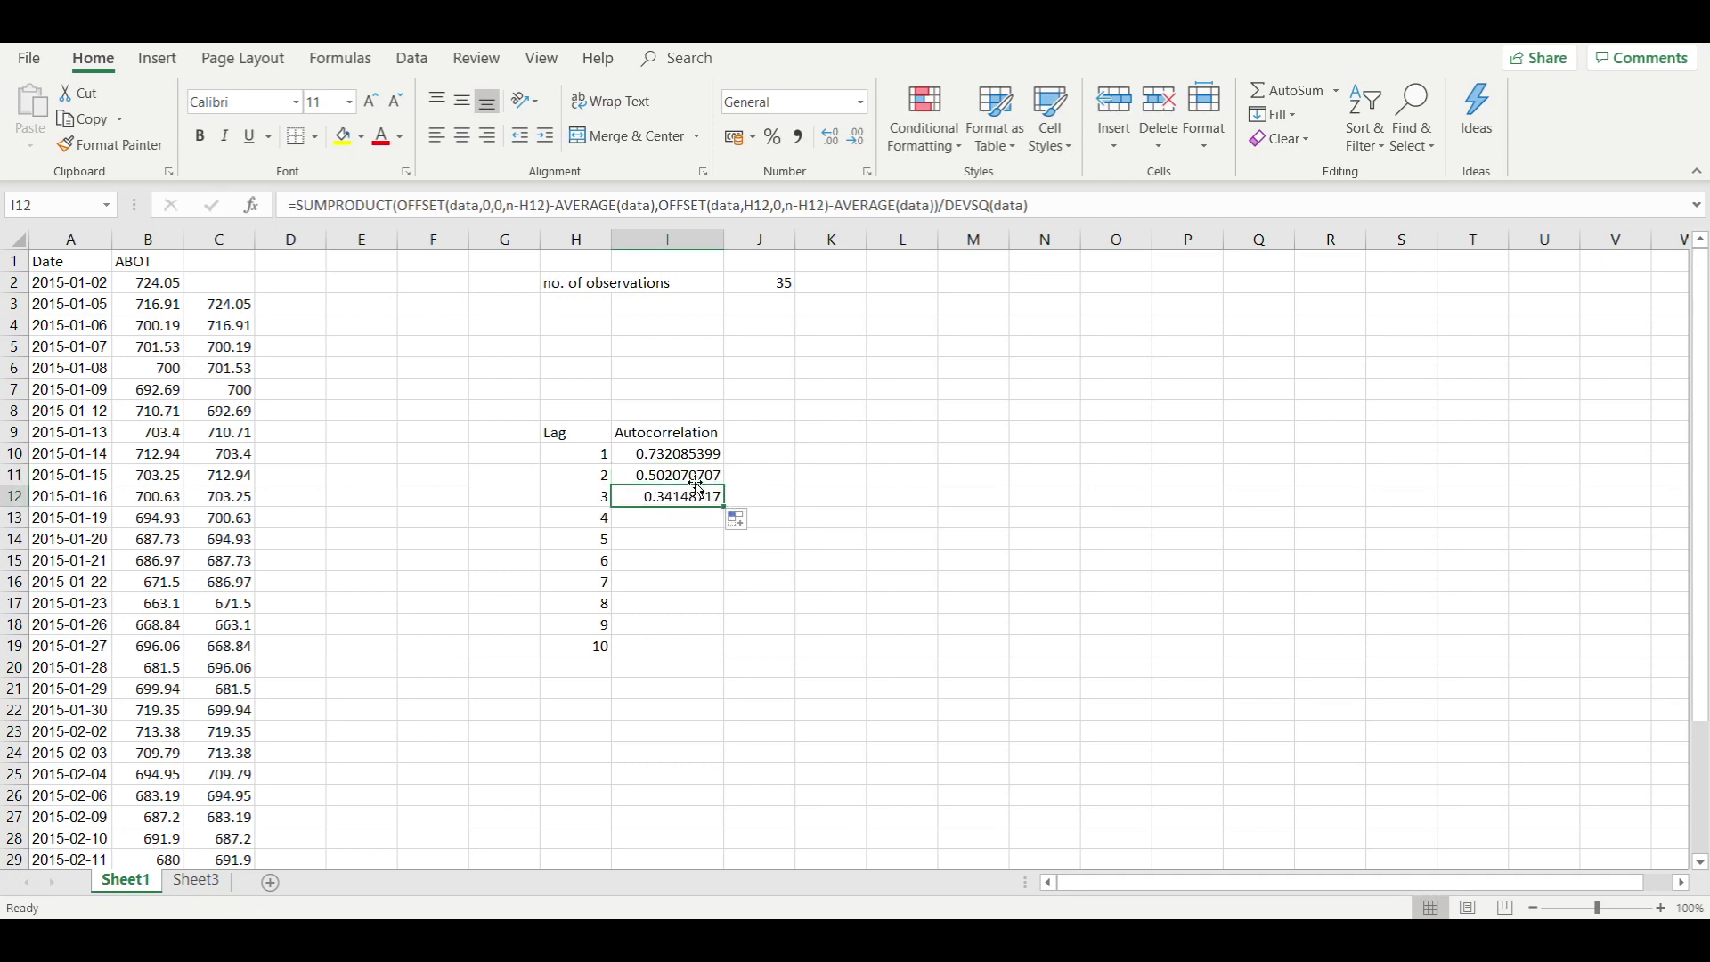
click(603, 498)
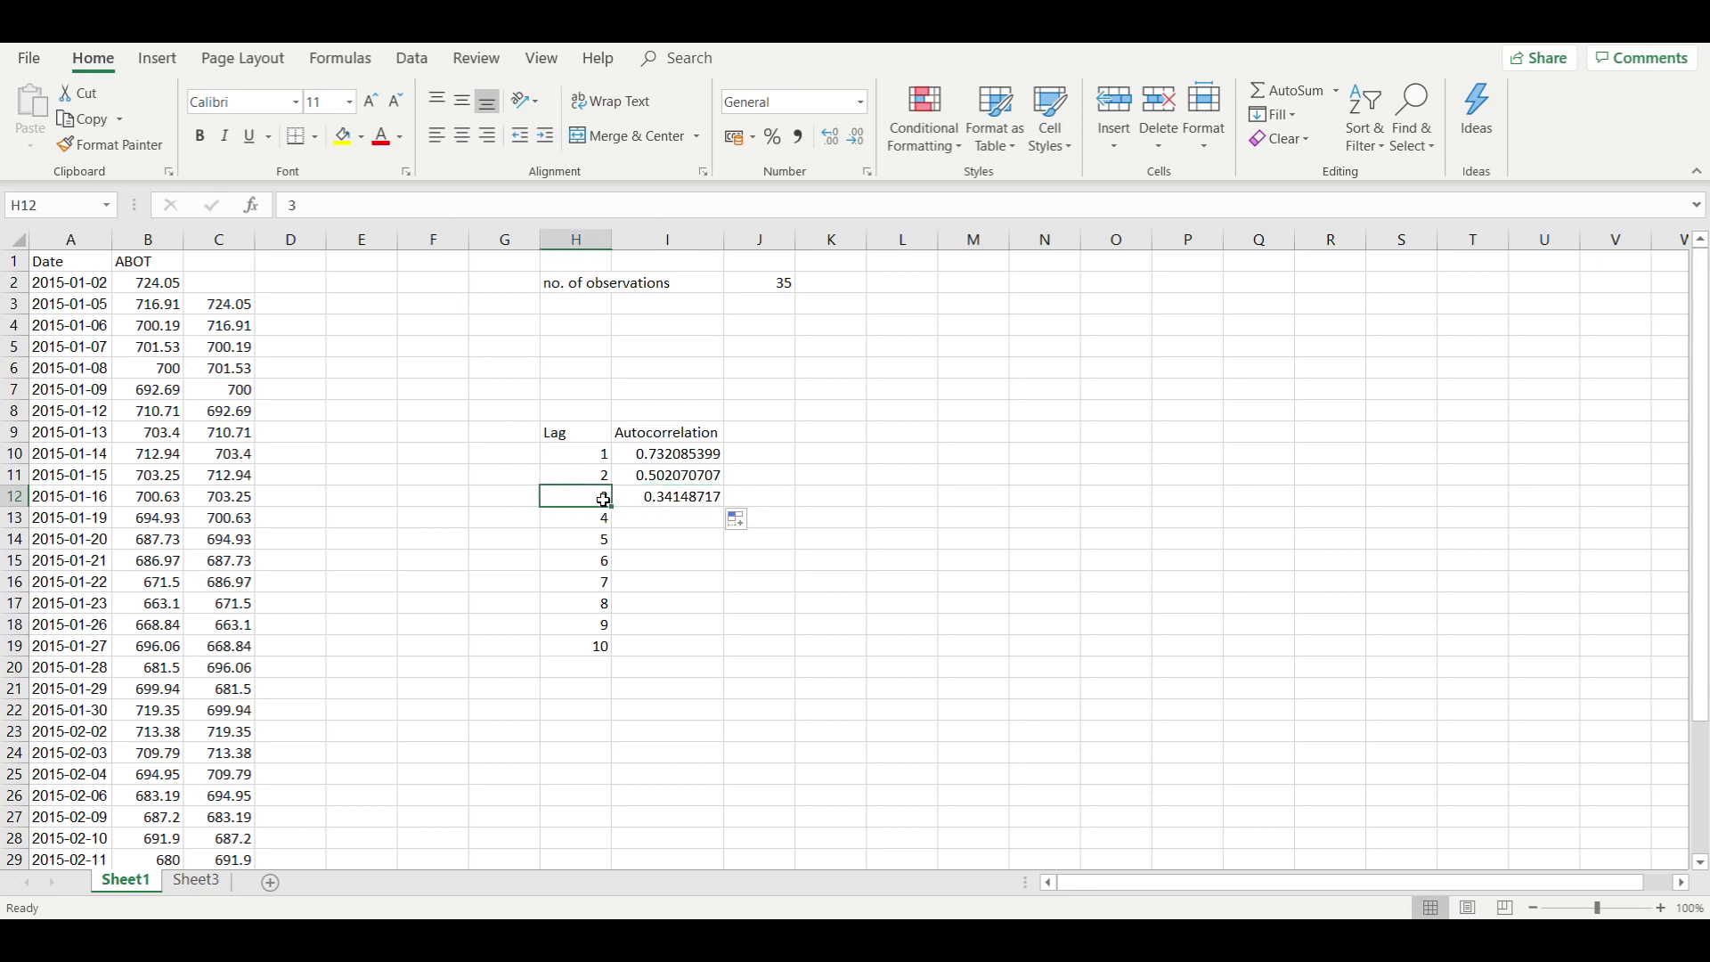
click(659, 499)
click(565, 204)
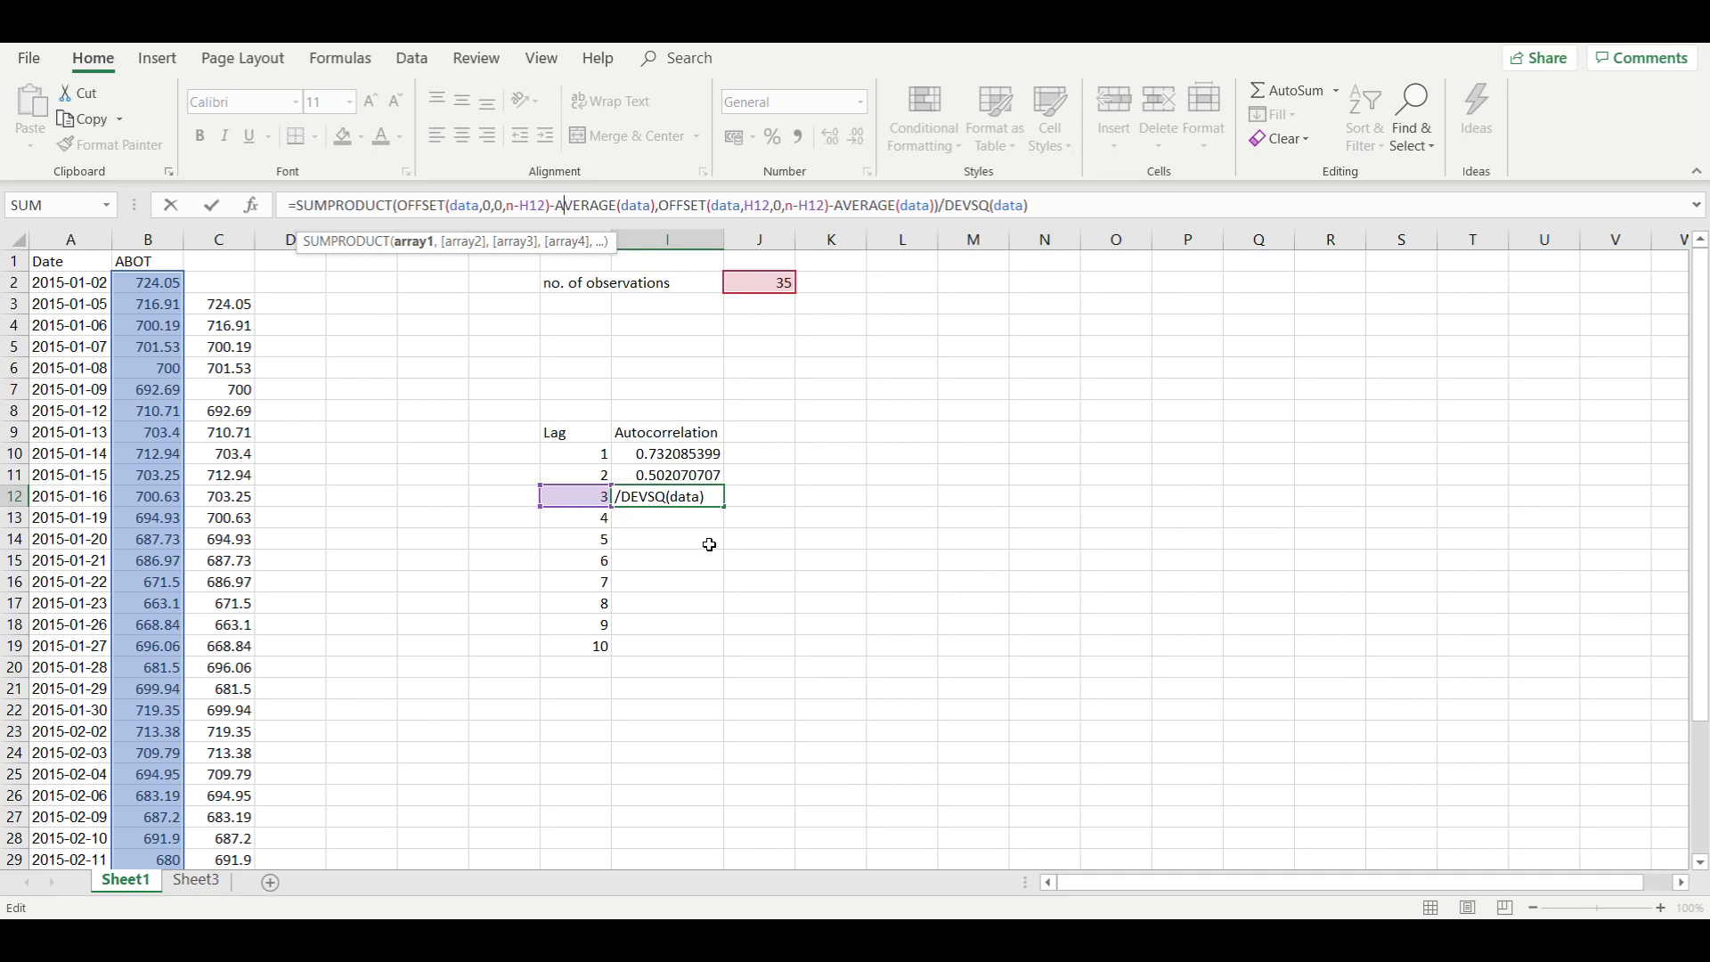
key(Return)
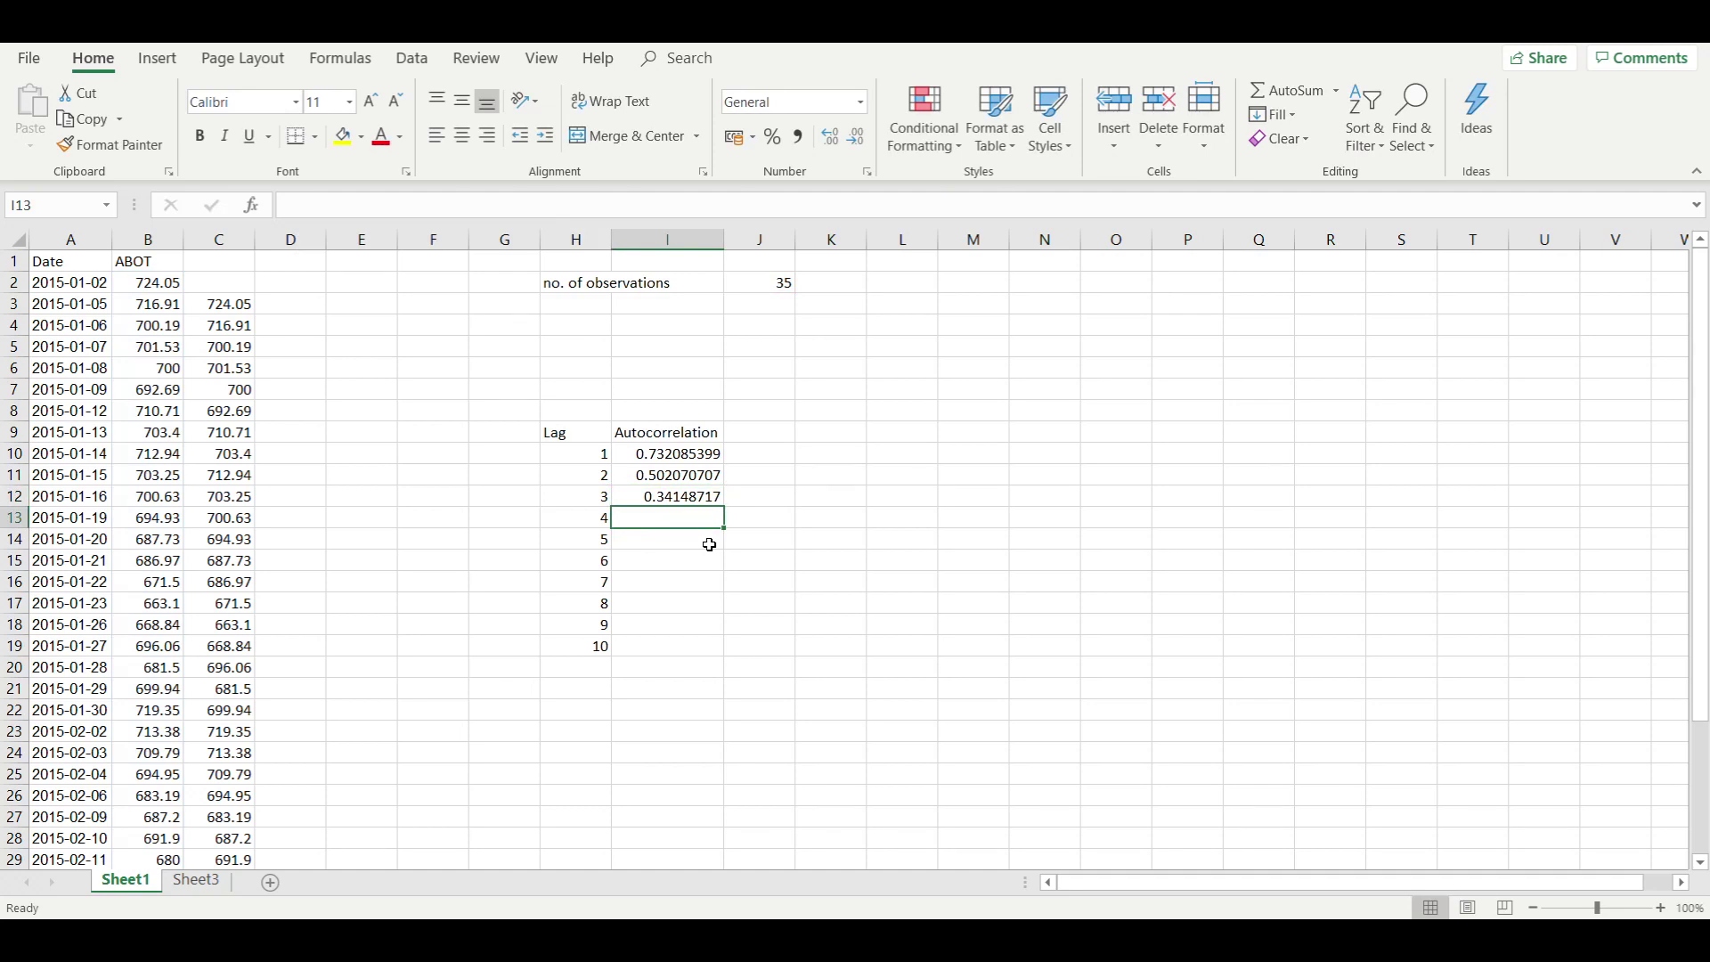
click(687, 499)
drag(726, 508, 723, 655)
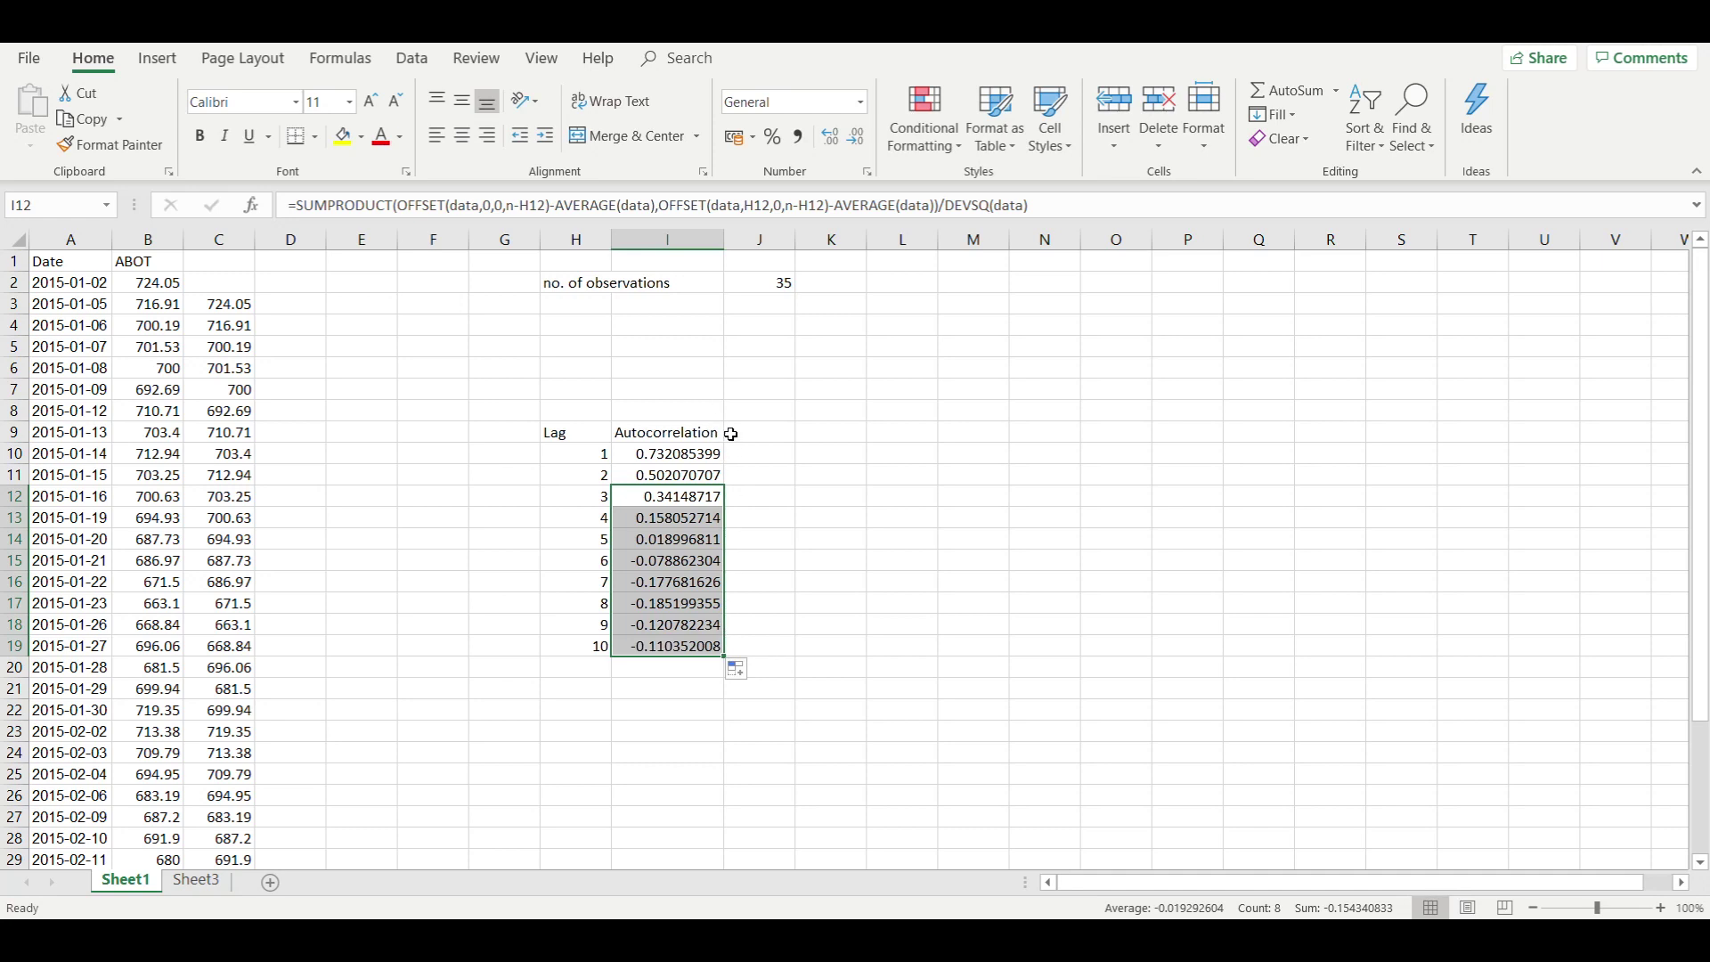
Step: Review the copied autocorrelation formulas in I10:I19, from 0.502071 at lag 2 to -0.110352 at lag 10
click(679, 542)
click(679, 623)
click(677, 646)
click(677, 561)
click(677, 454)
click(677, 434)
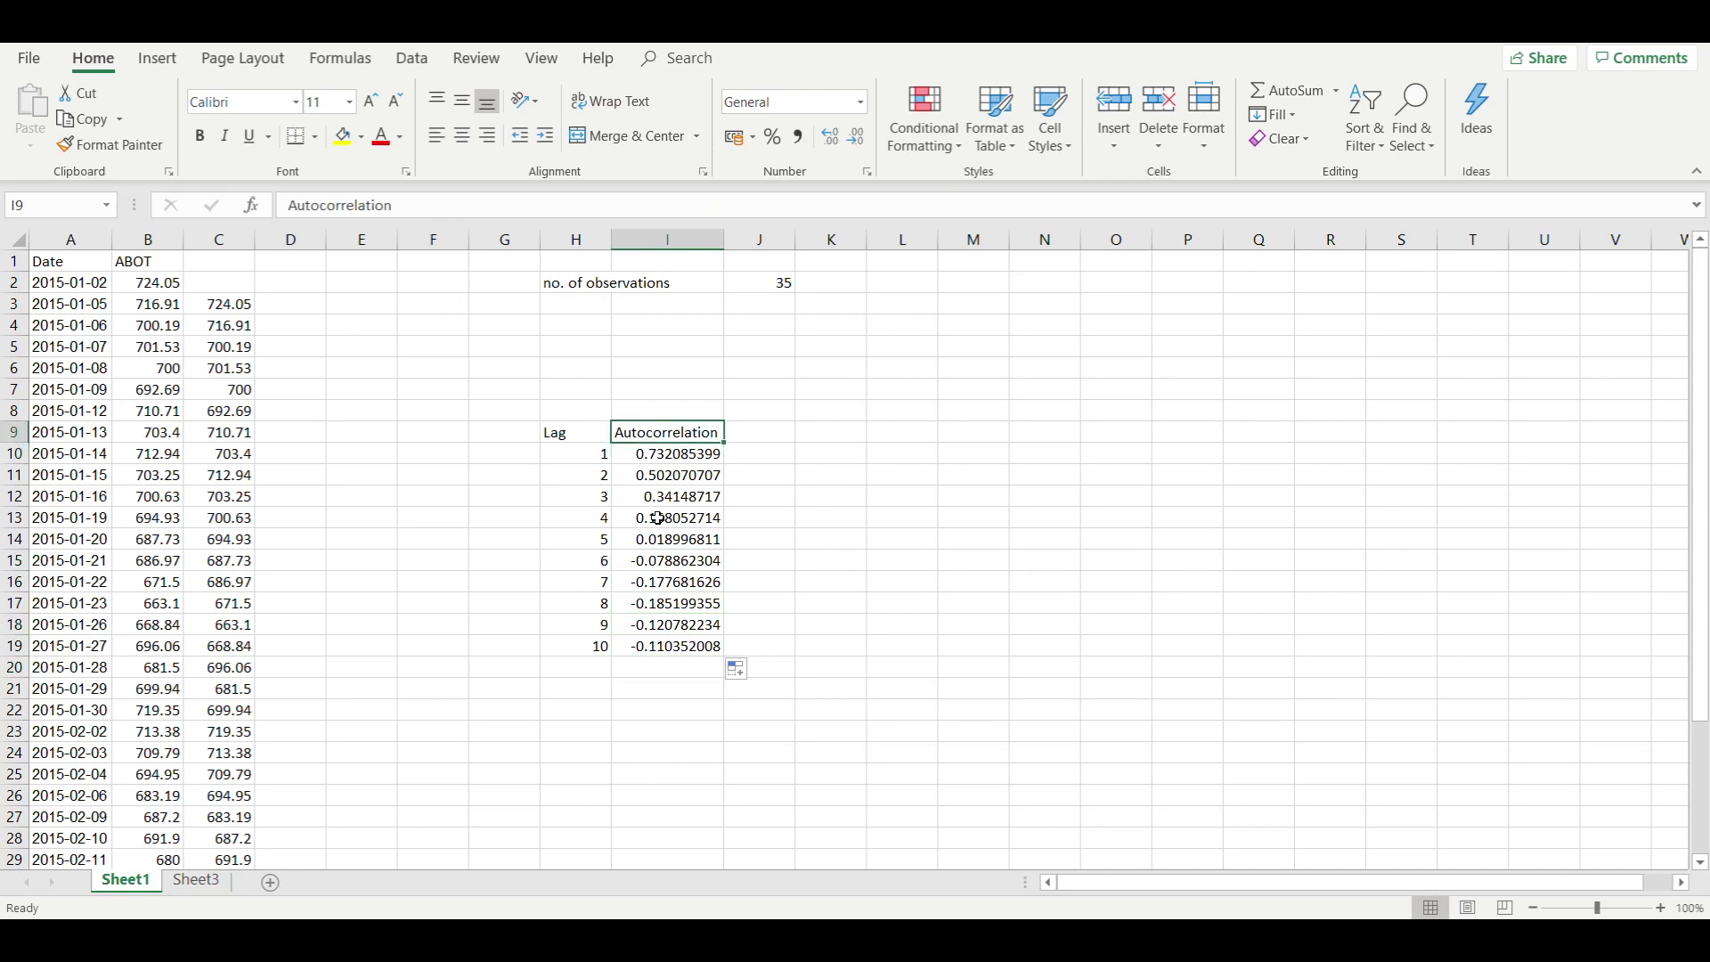
click(759, 428)
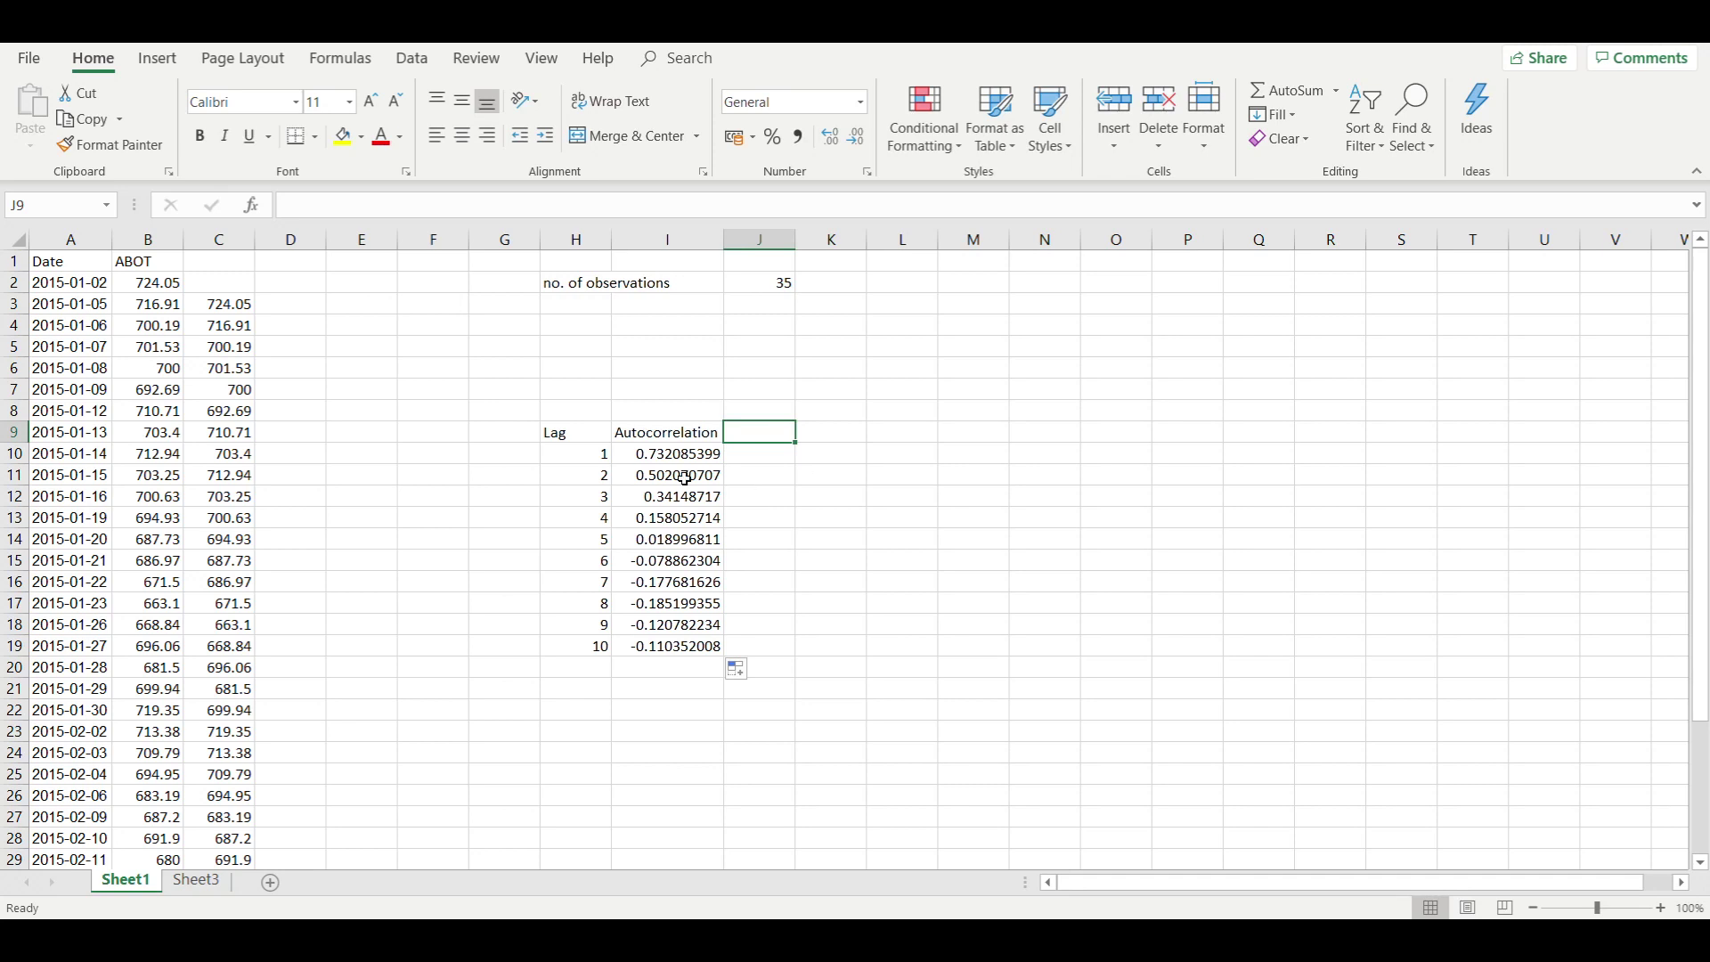
Step: Enter 'Upper confidence level (UCL)' in J9 and 'Lower confidence level (LCL)' in K9, autofit column J, and begin =2/SQRT(n) in J10
text(Upper confidence level ()
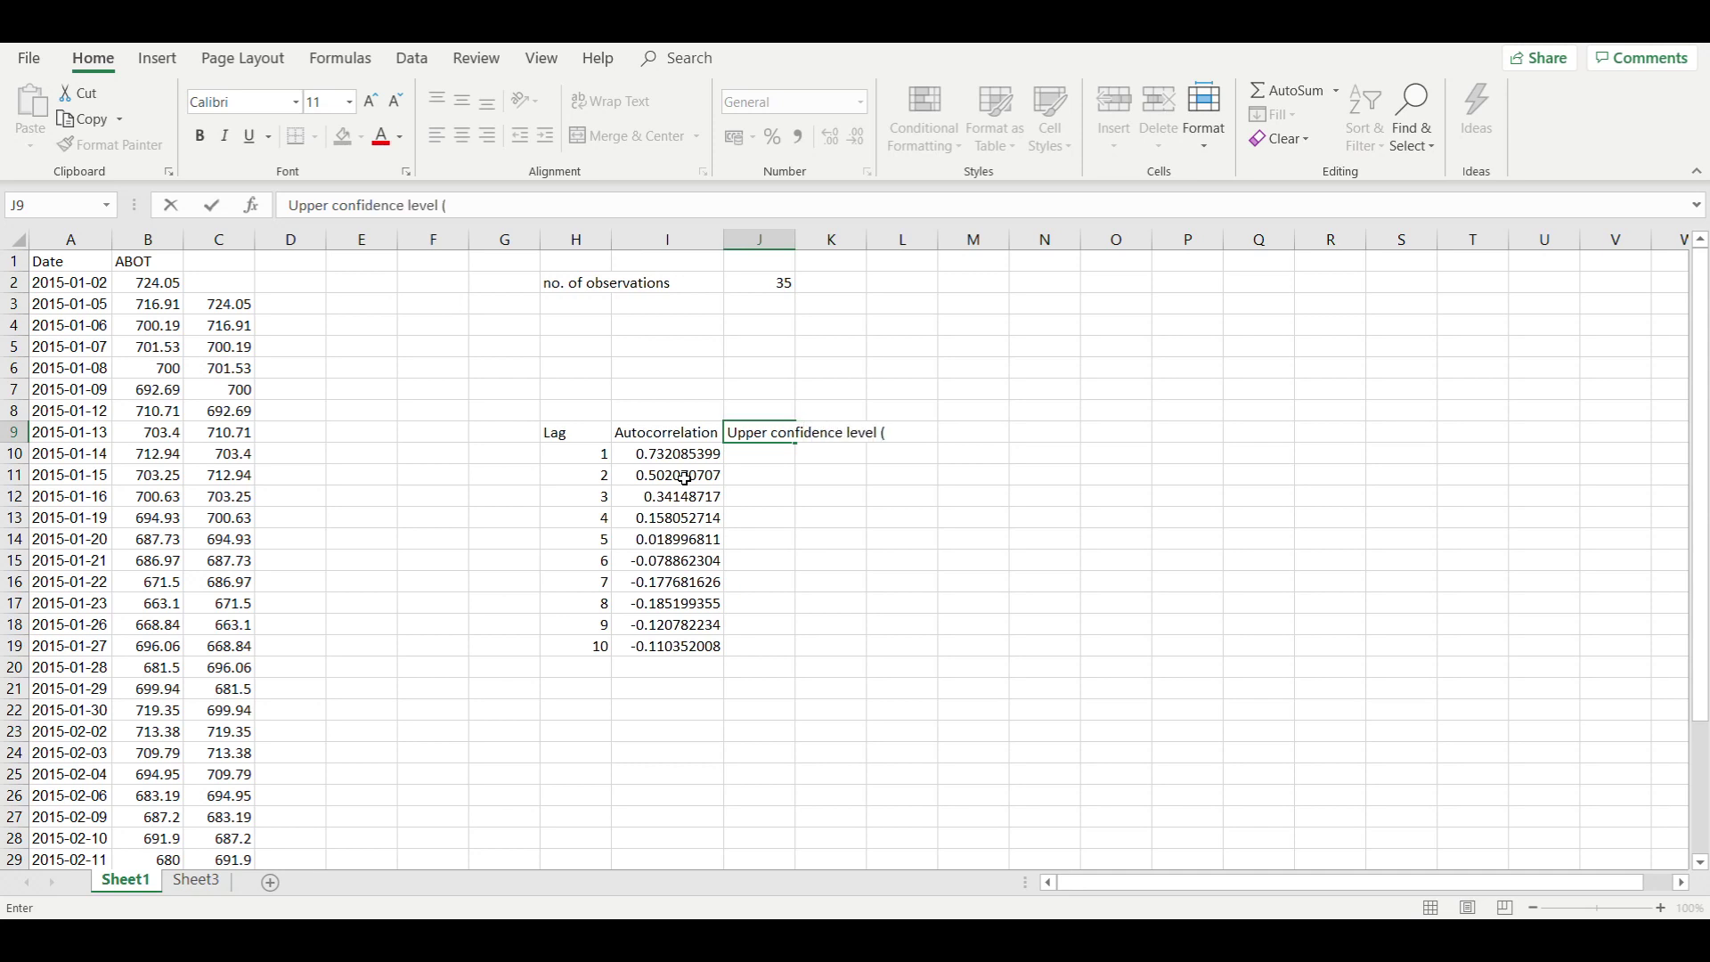
text(UCL)
text())
key(Tab)
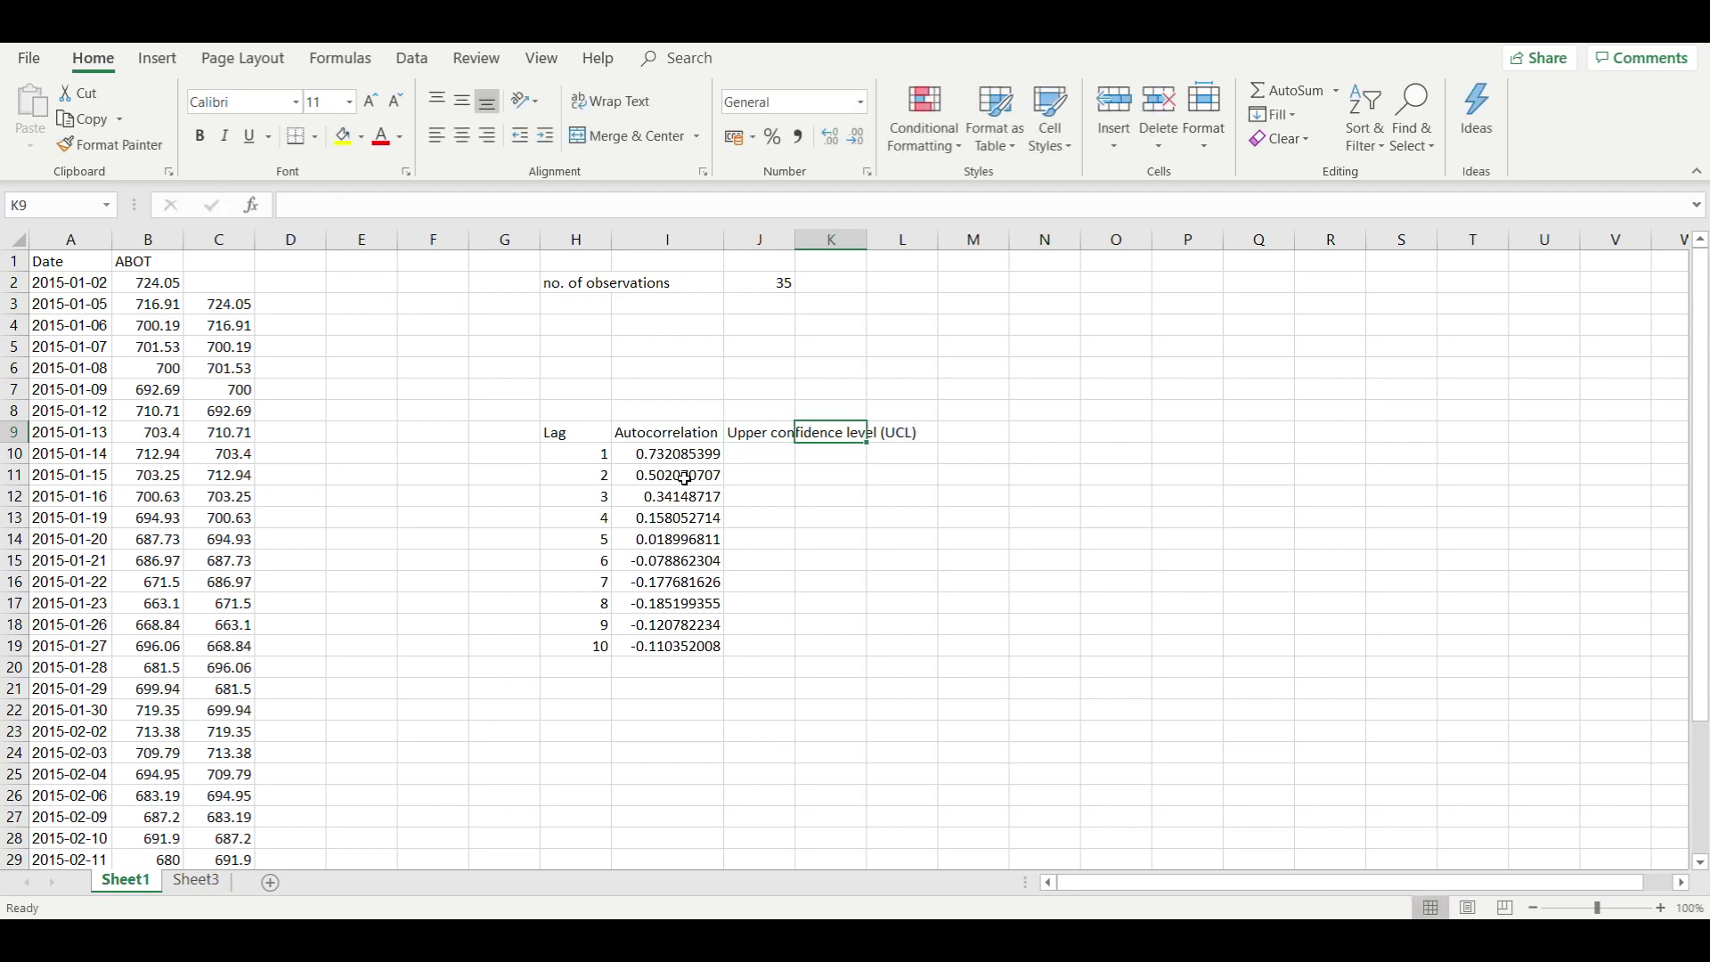
text(Lower confidence level )
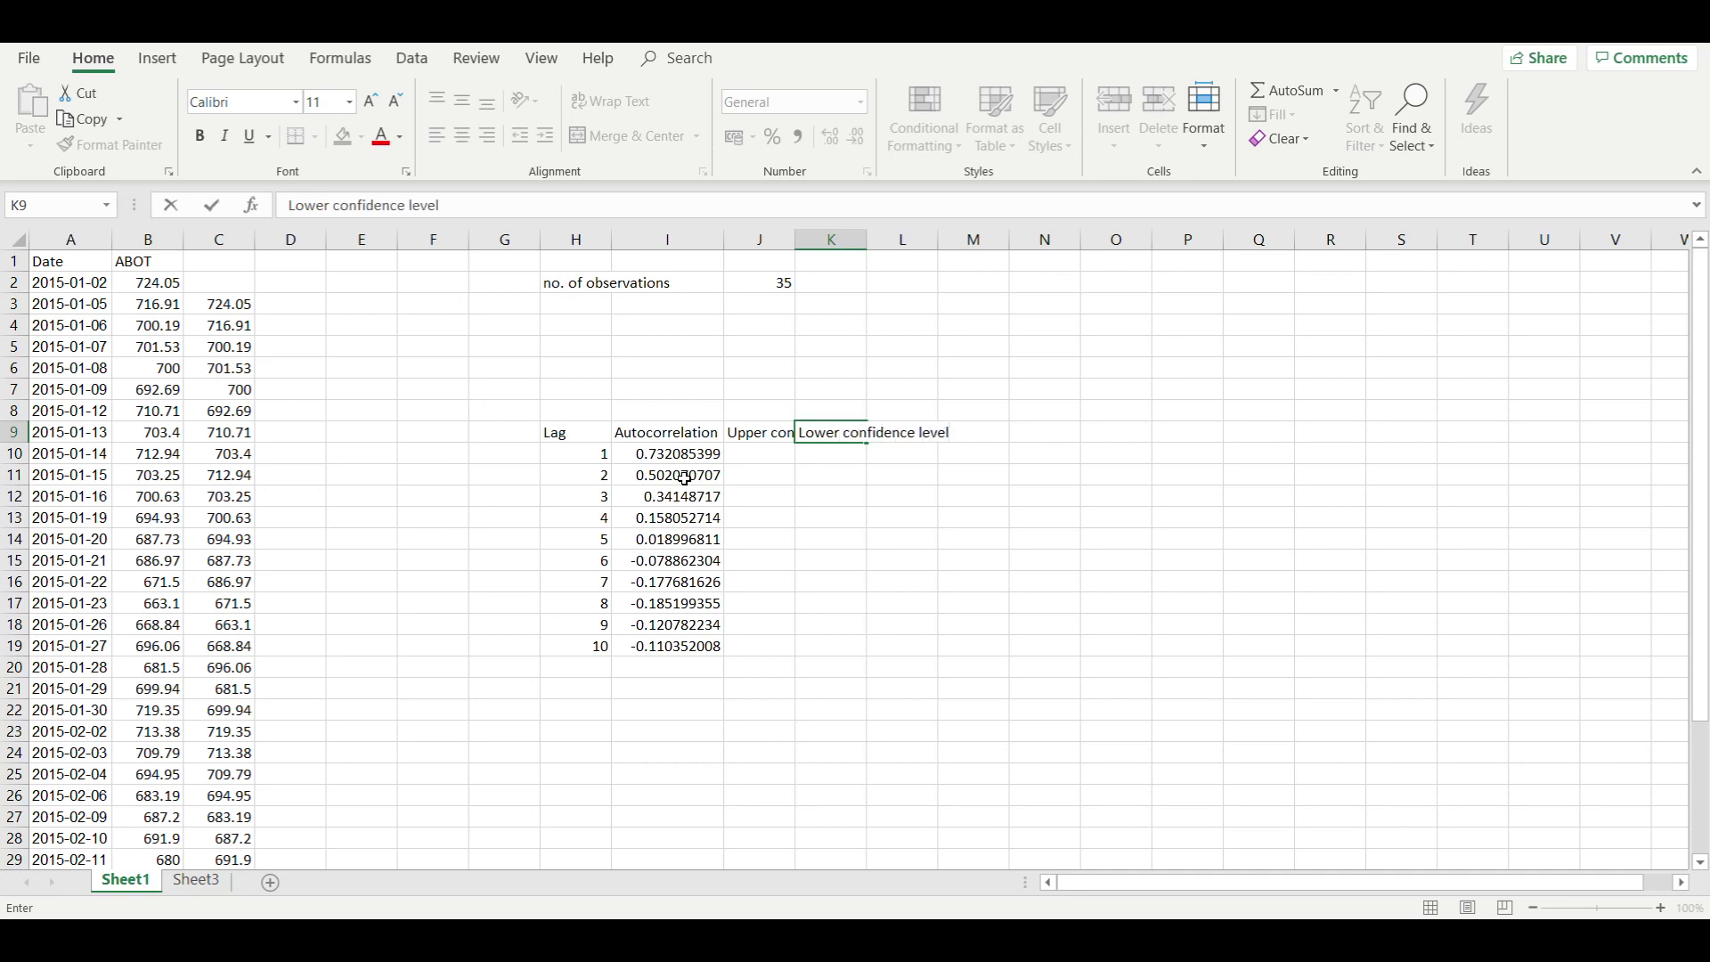
text((LCL)
key(Return)
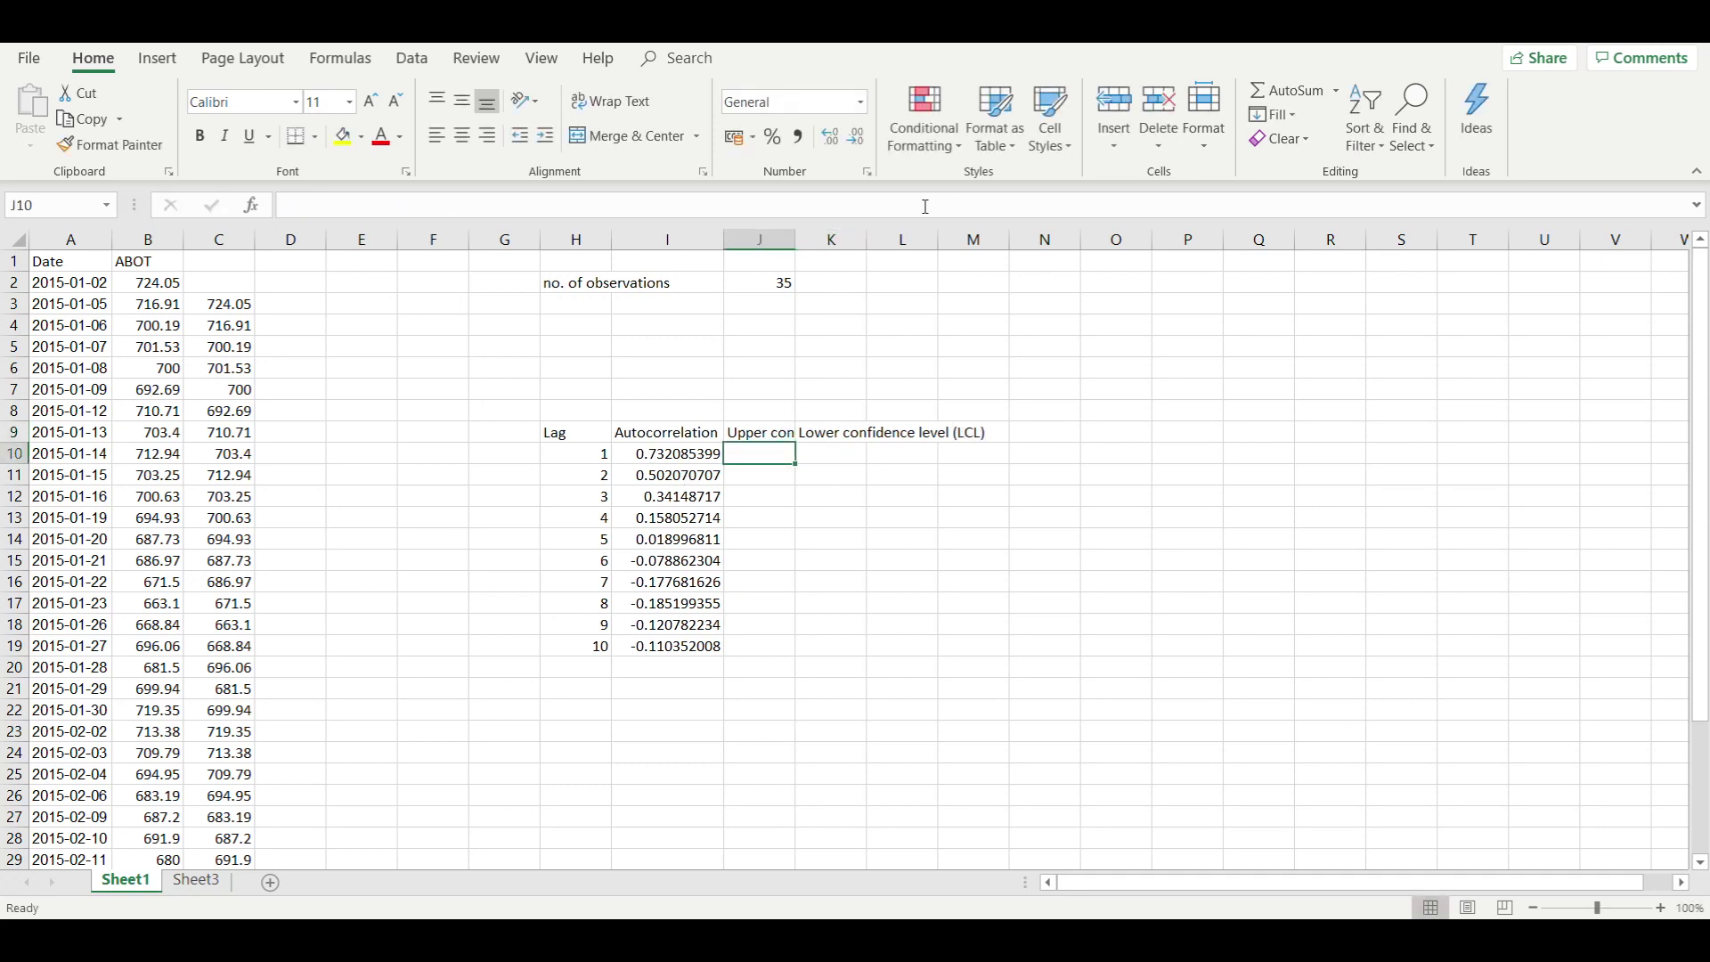
double_click(800, 241)
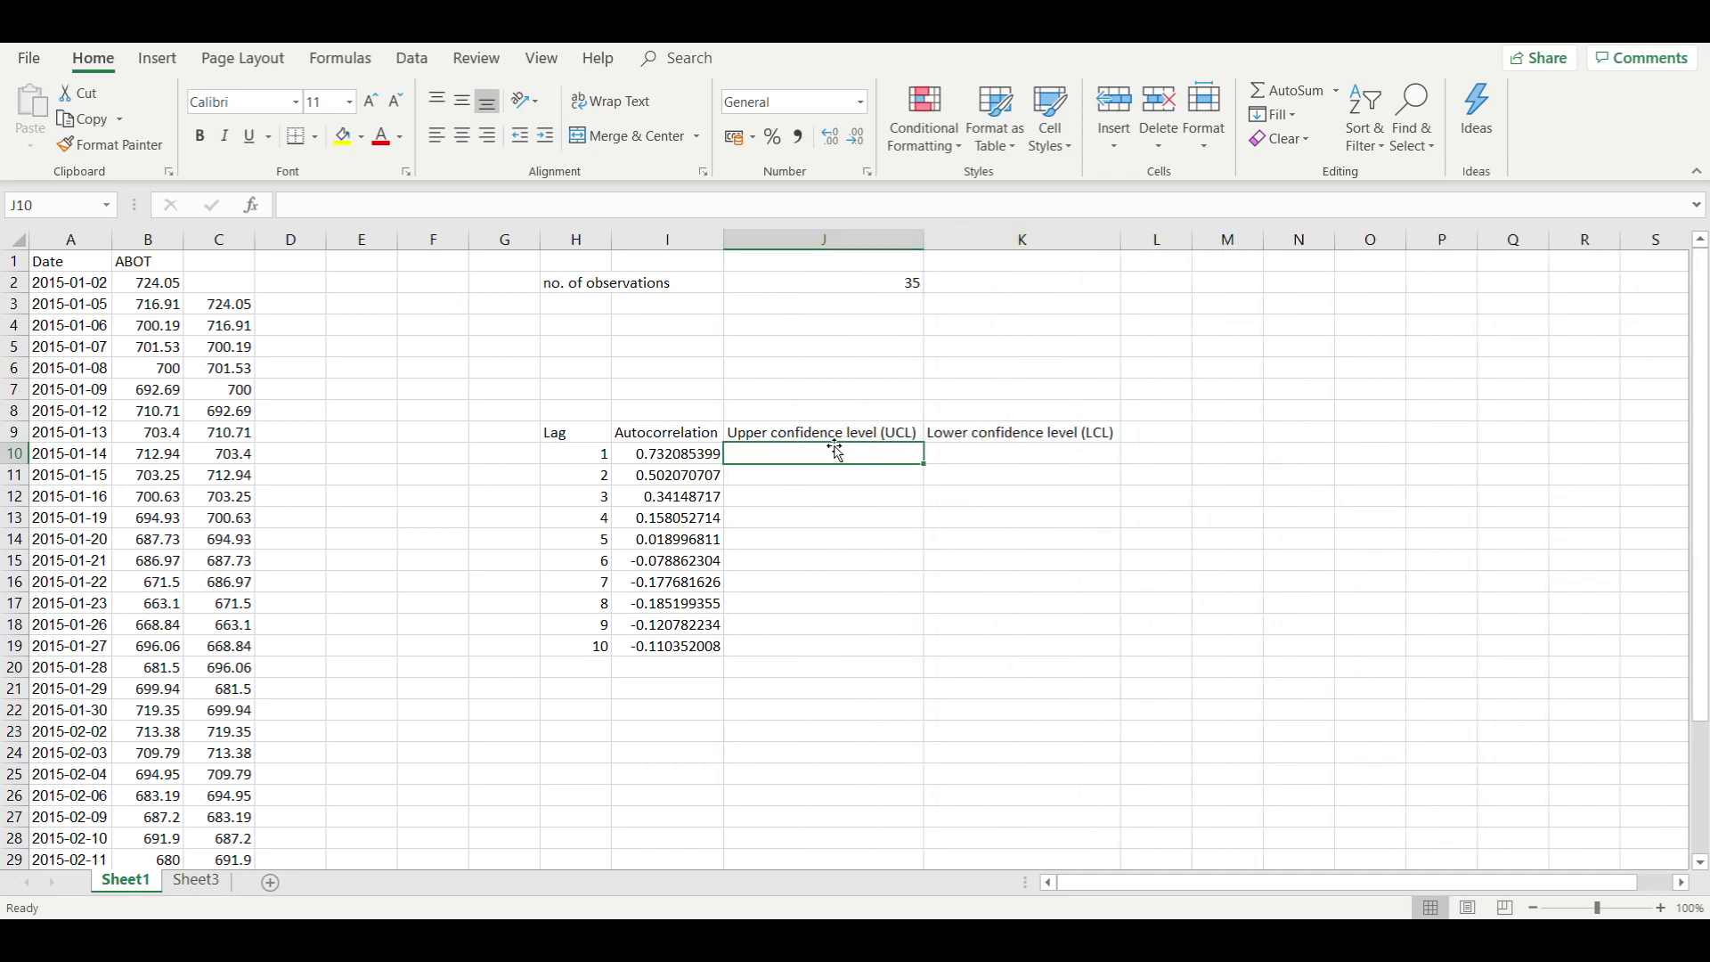
text(=)
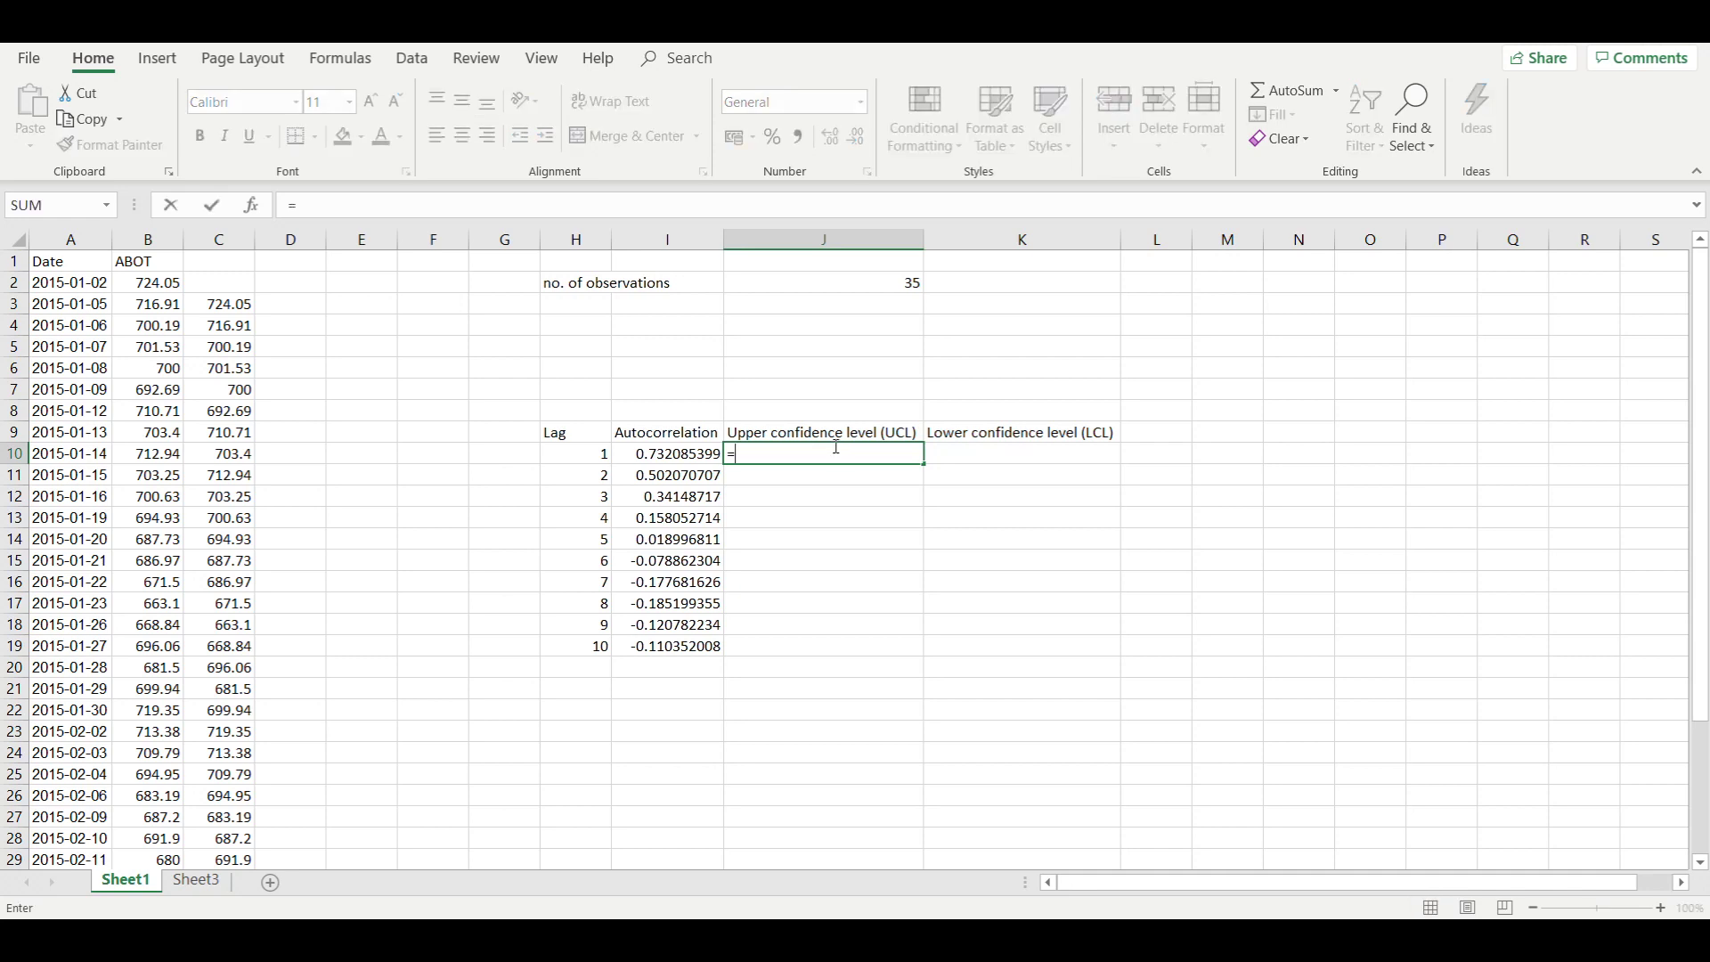
text(2/)
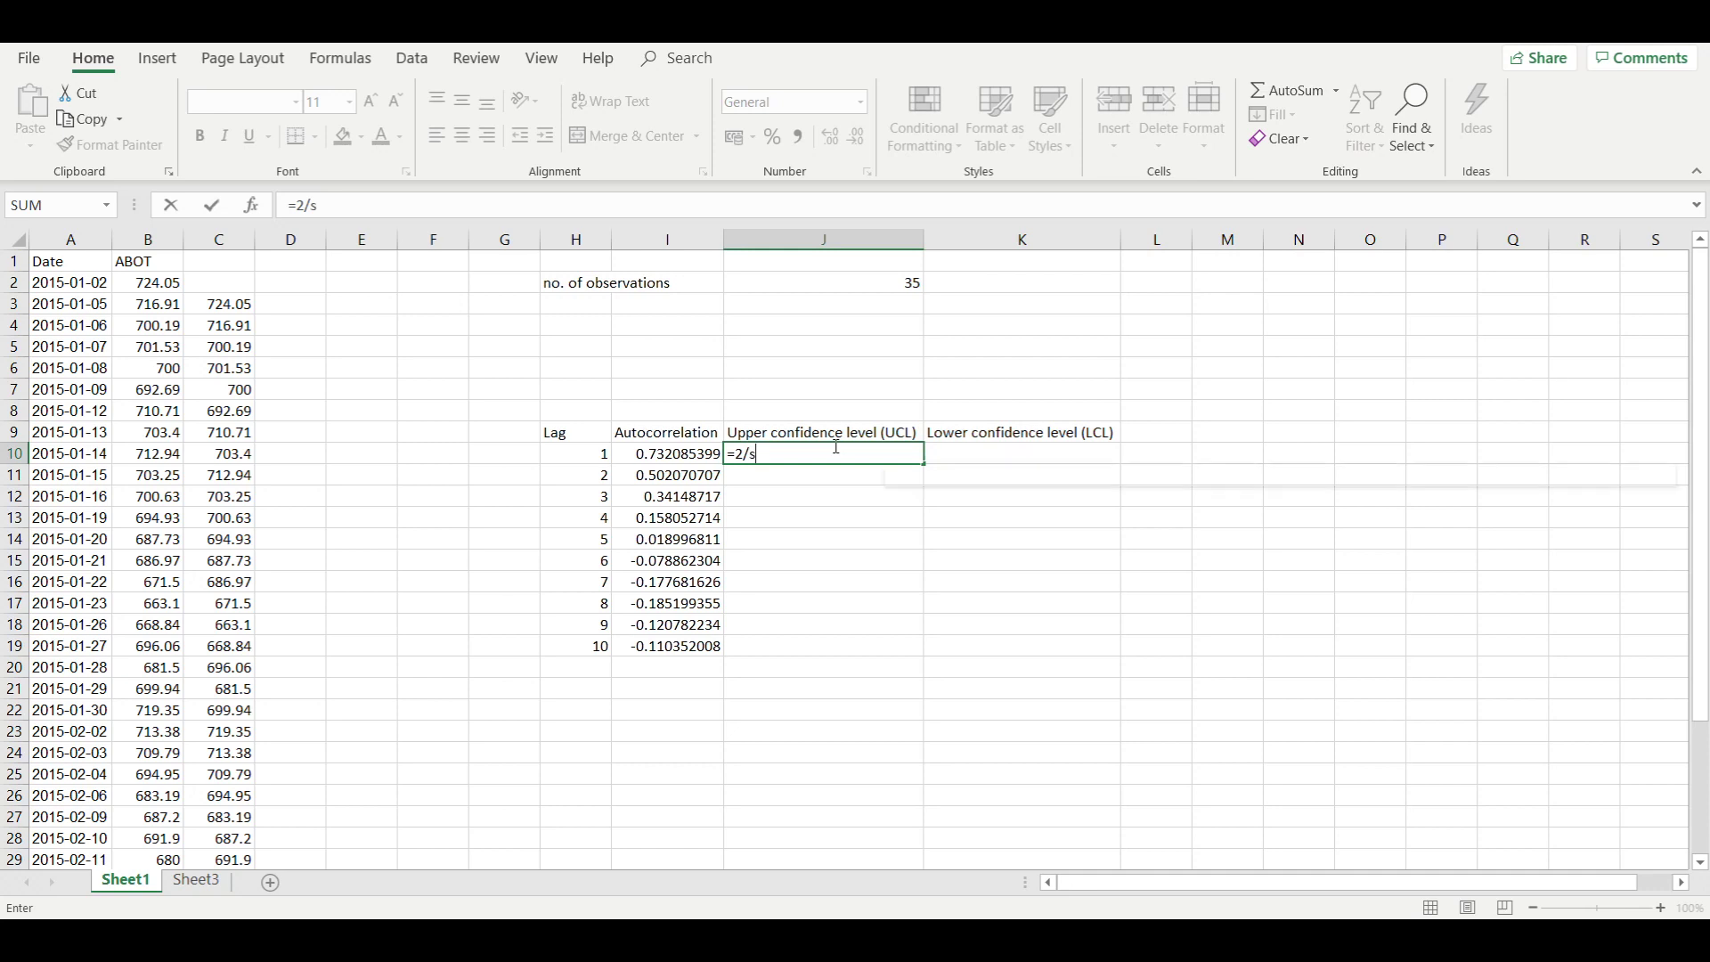
text(SQRT()
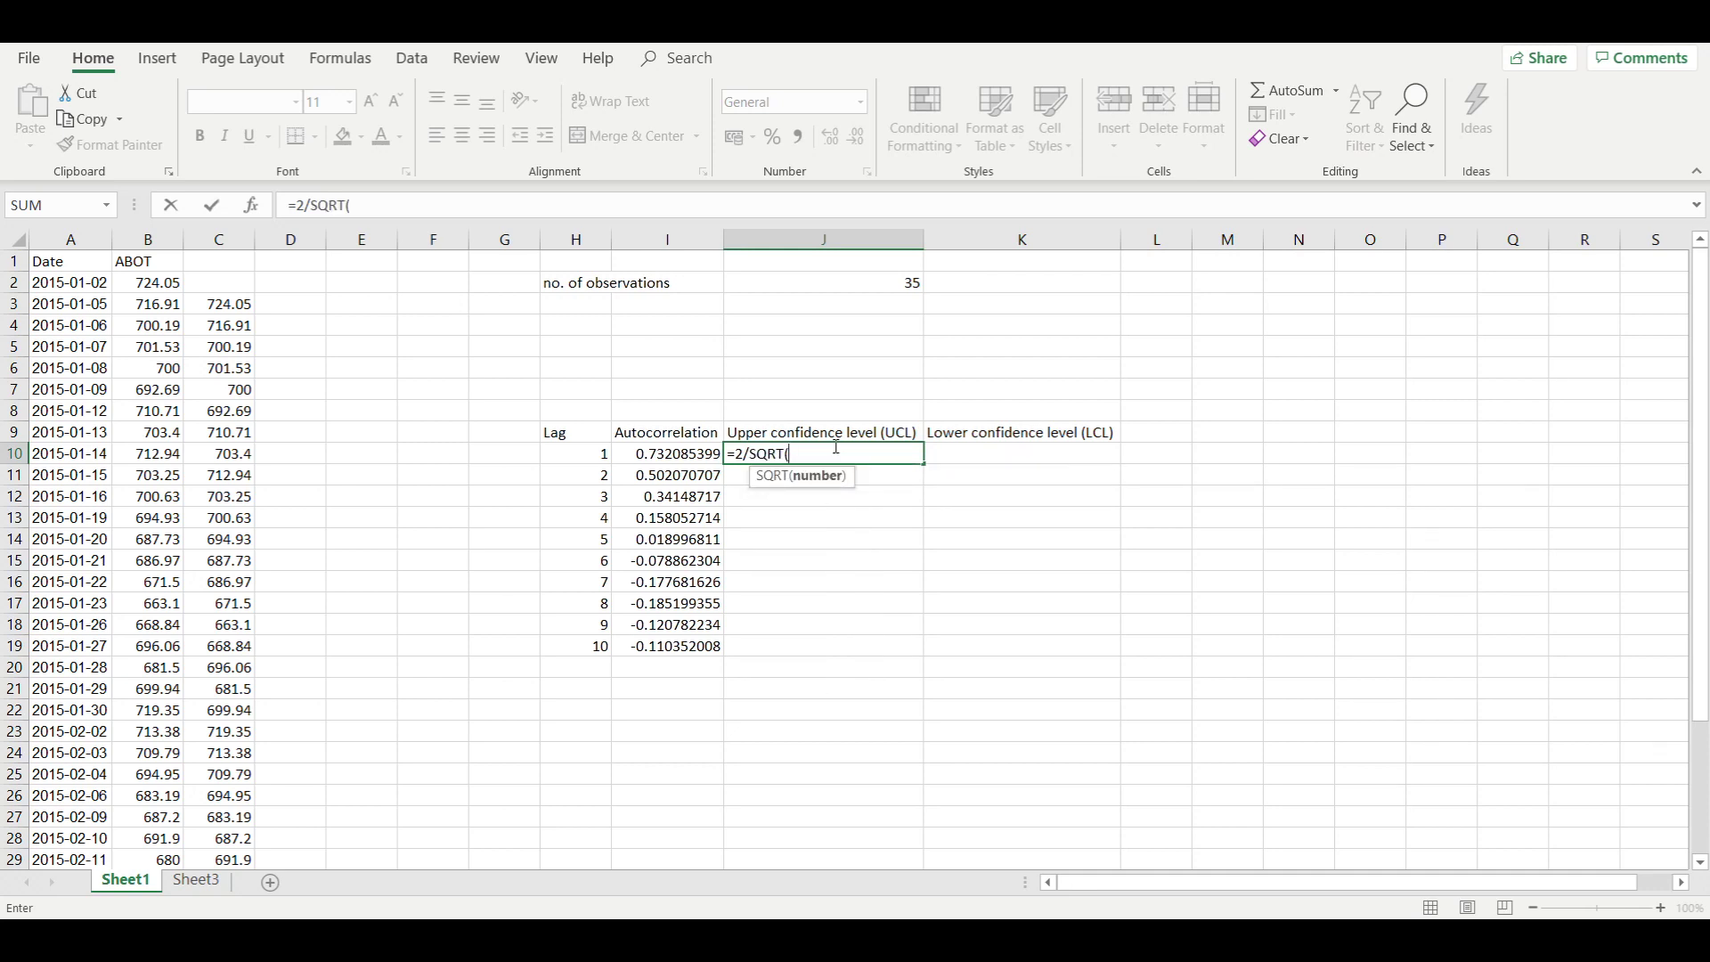
text(n)
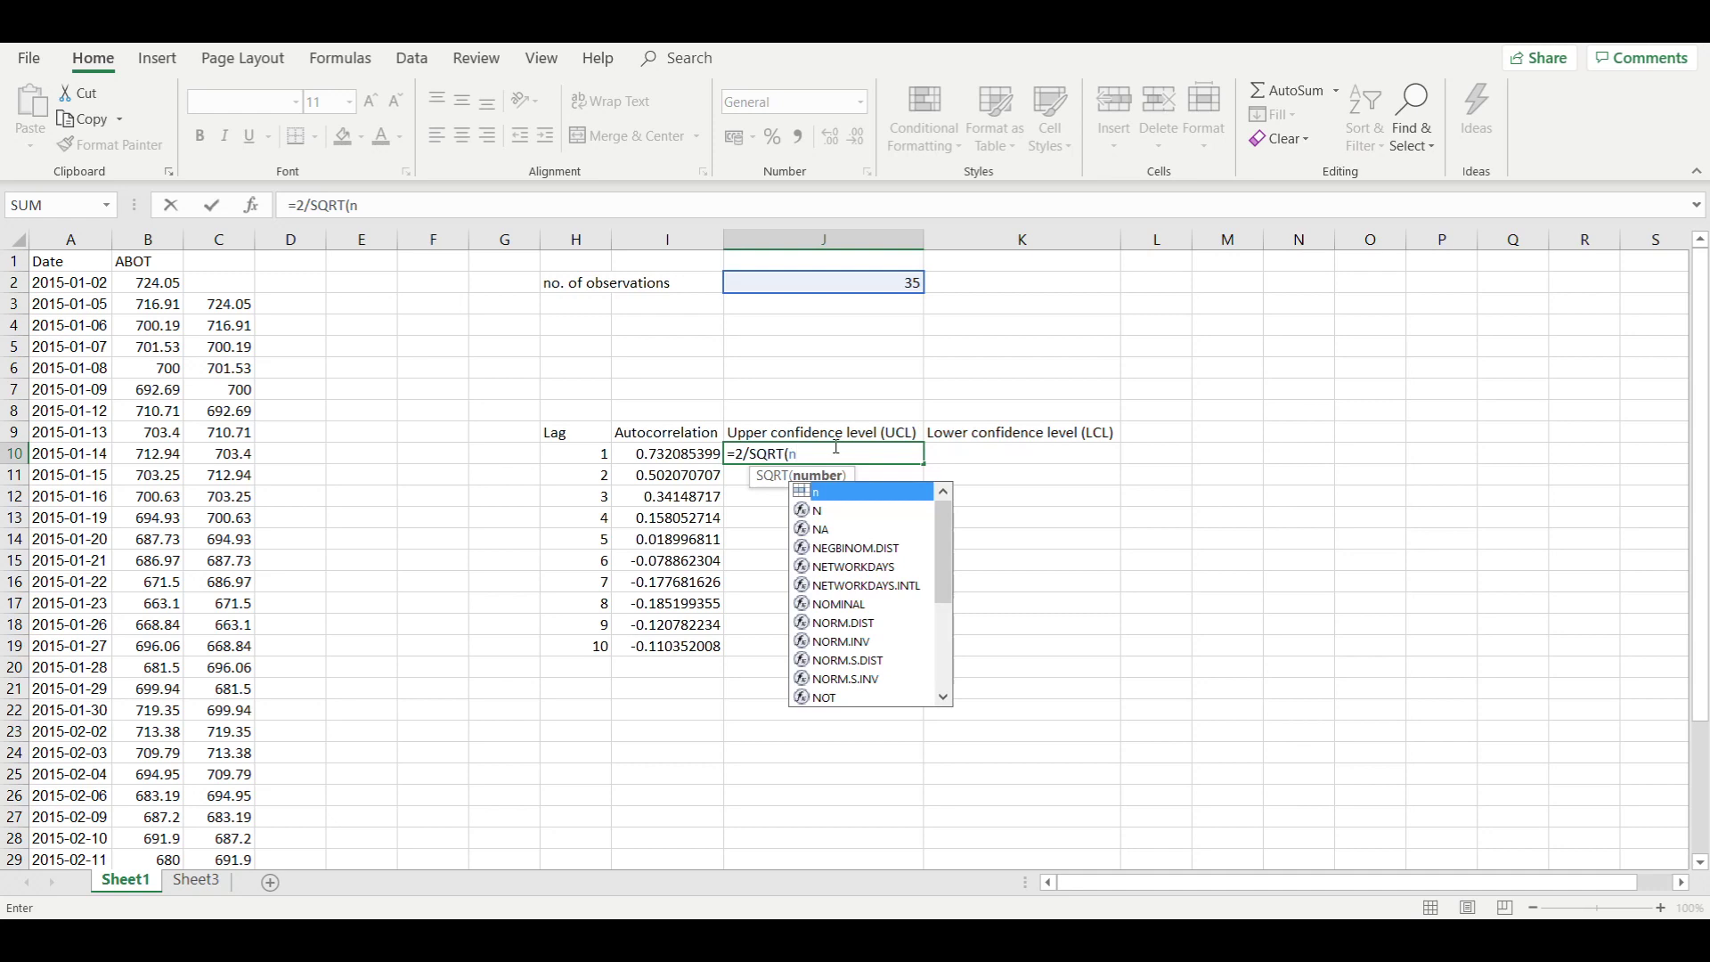
text())
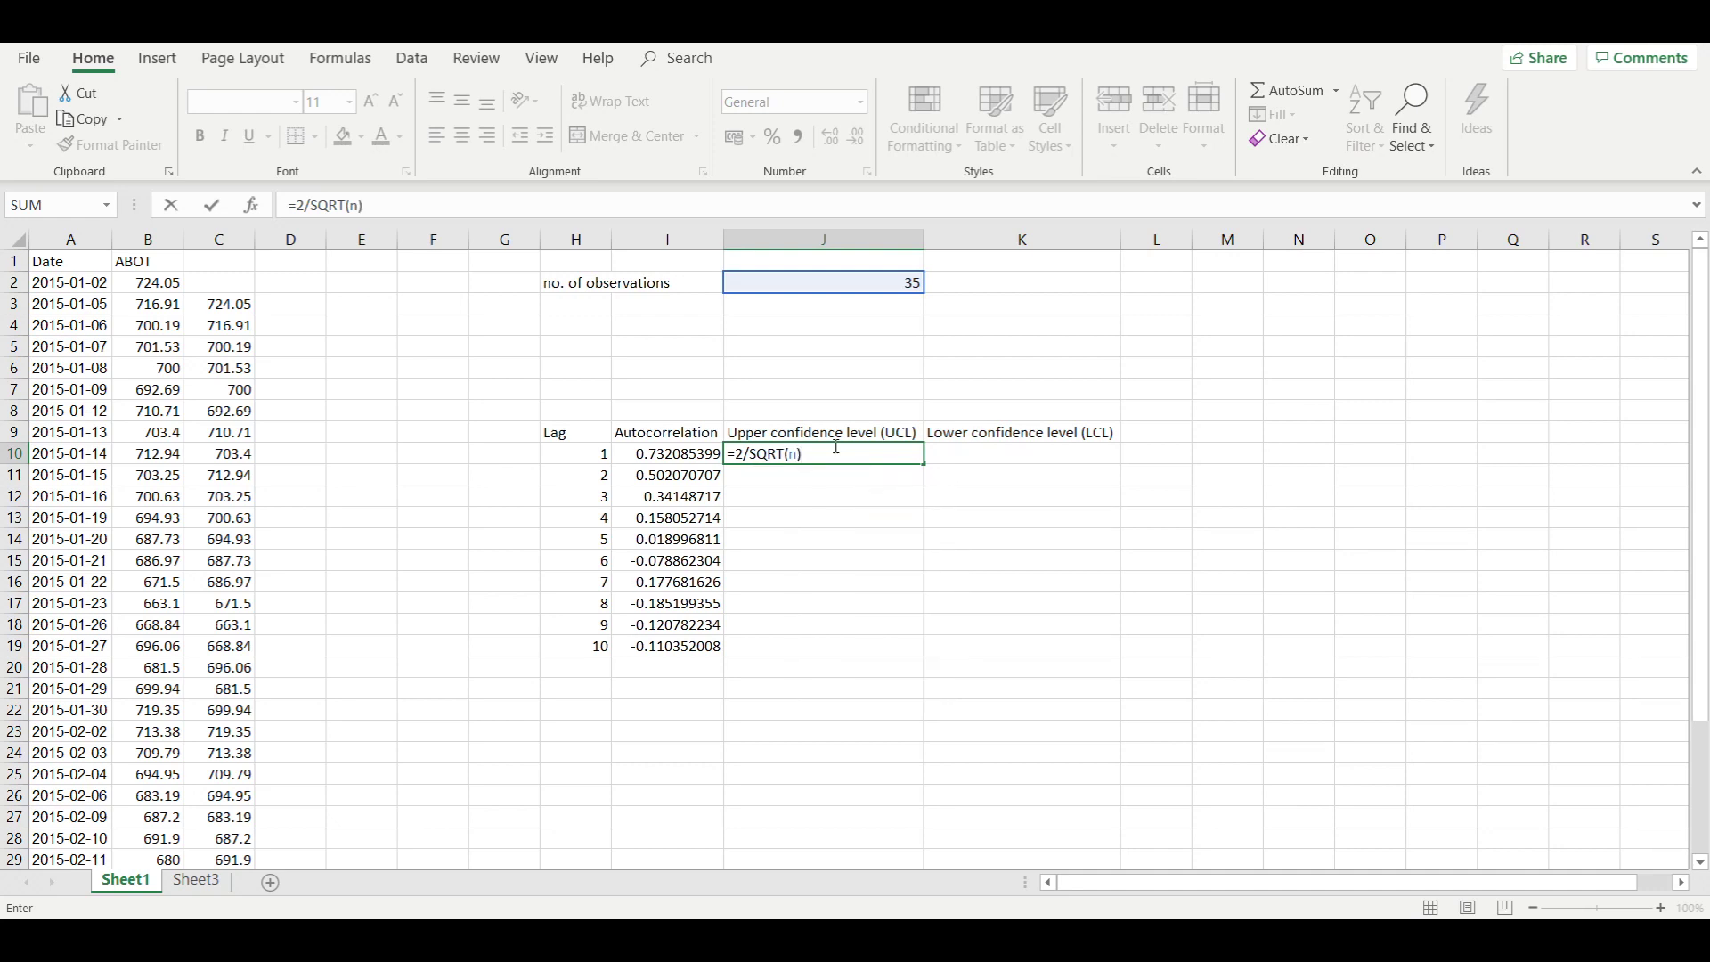
Step: Commit =2/SQRT(n) in J10 and fill it down to J19, giving 0.338061702
key(Return)
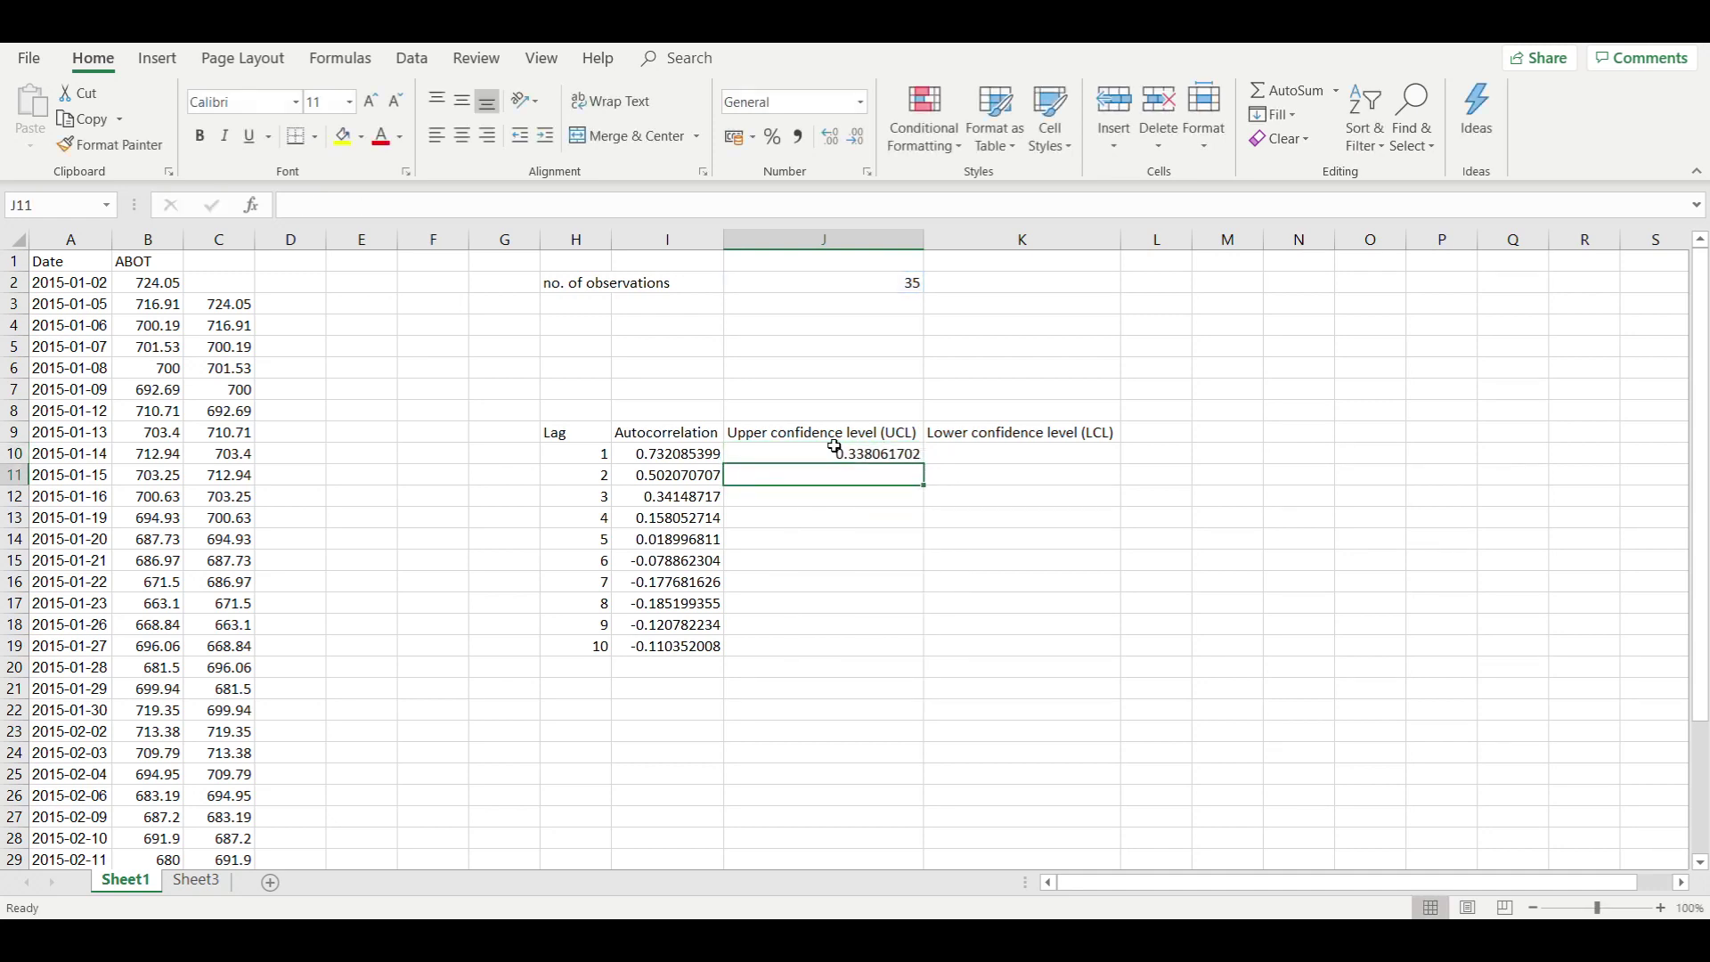
click(865, 454)
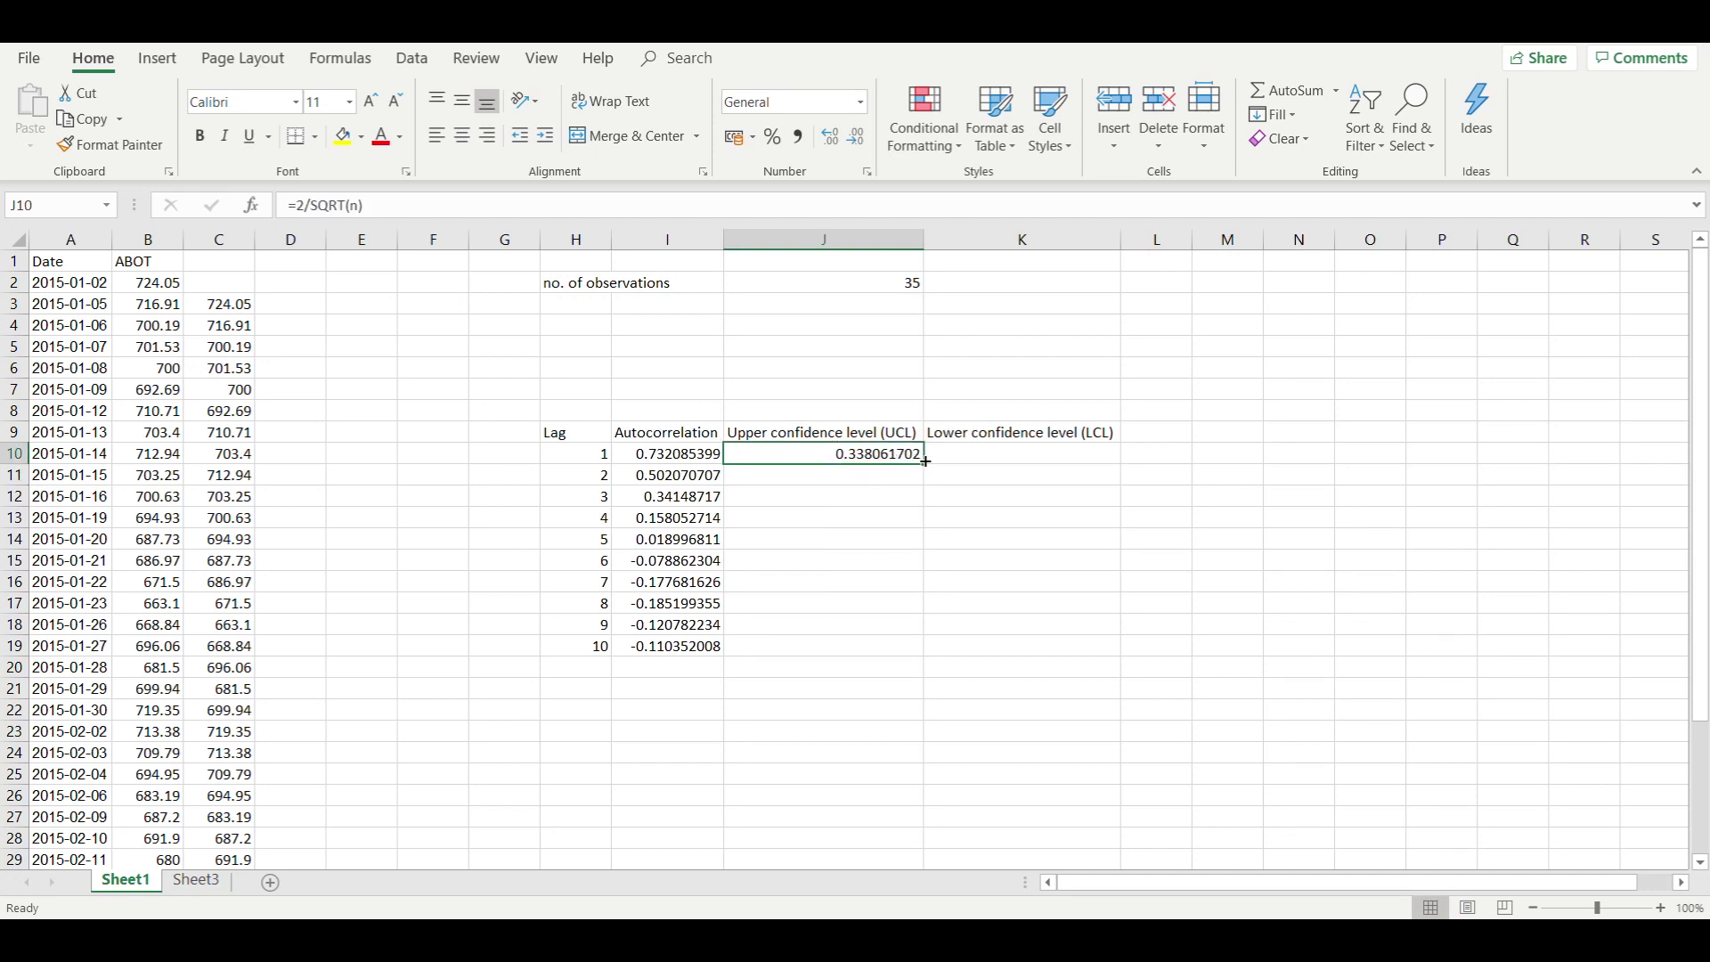
drag(923, 465, 870, 650)
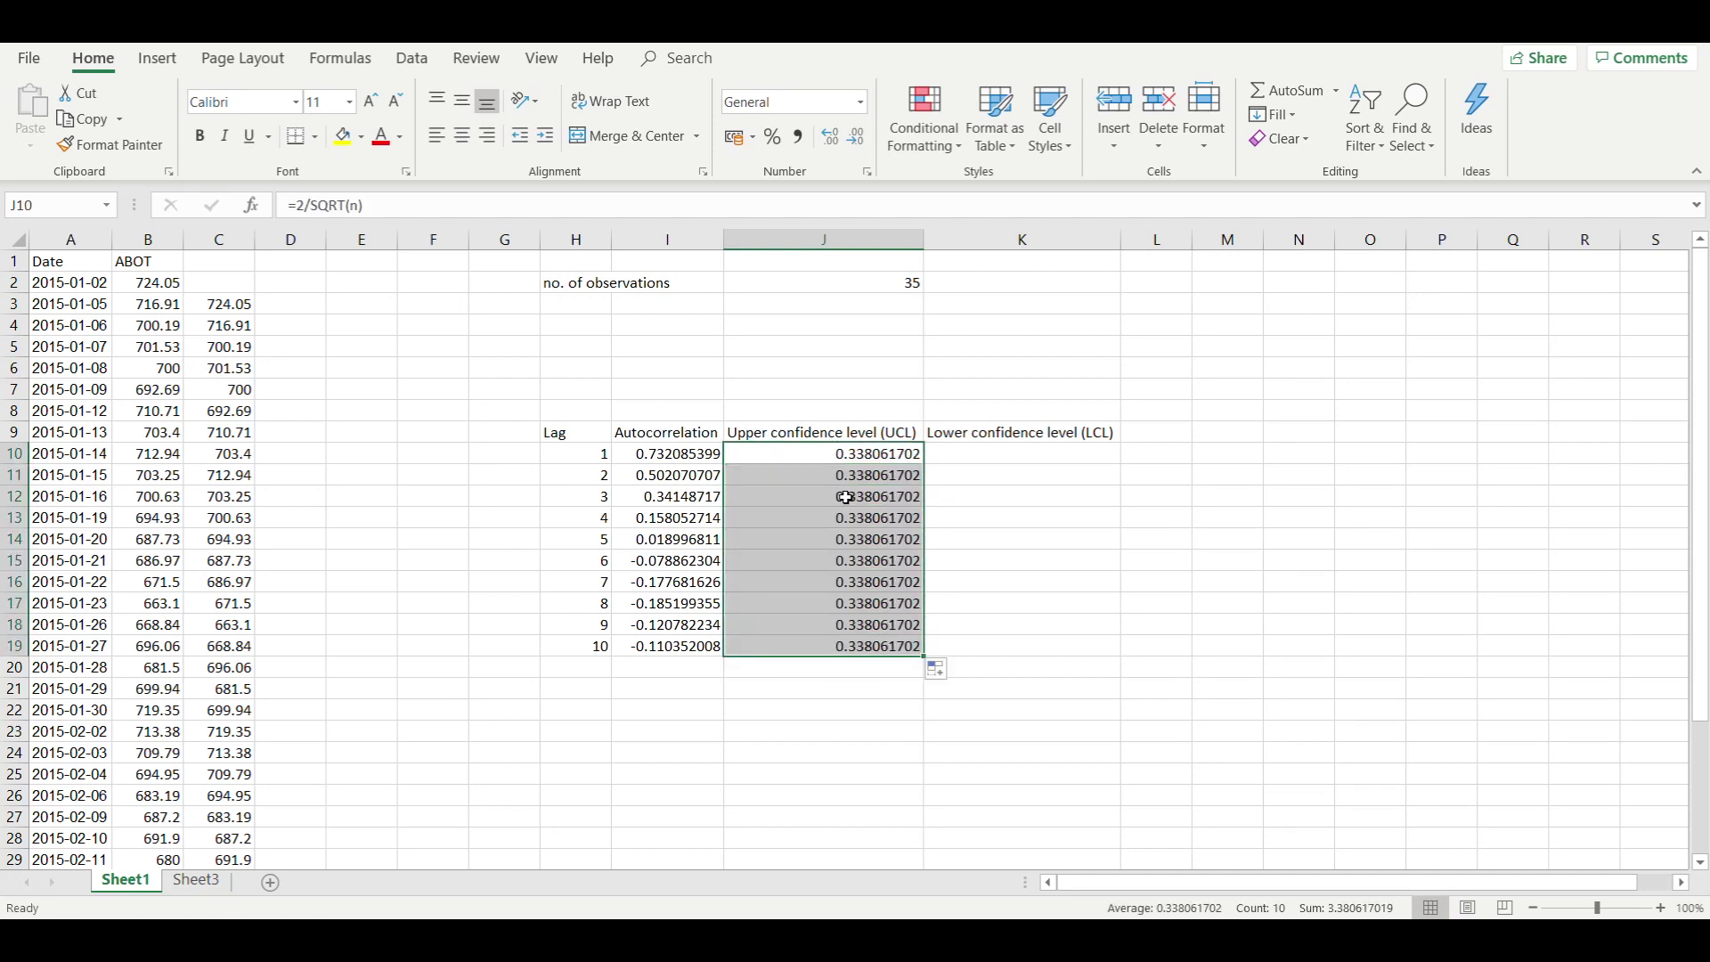
Step: Enter =-2/SQRT(n) in K10 and fill it down to K19, giving -0.338061702
click(980, 454)
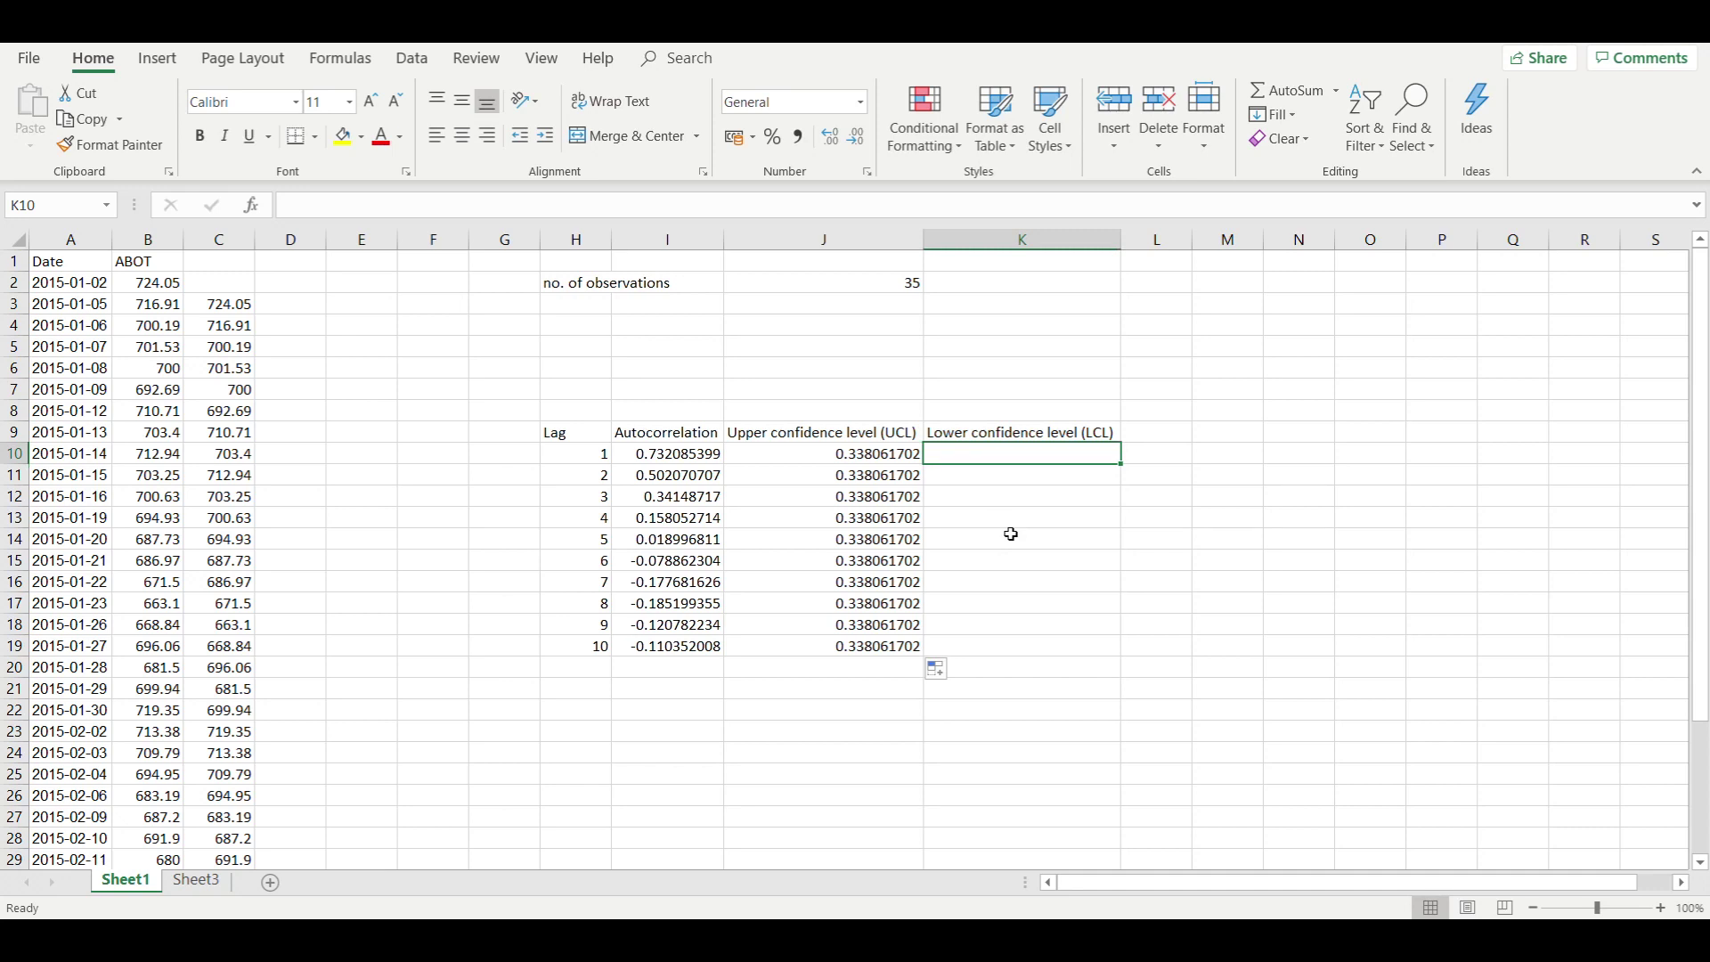
text(=-2/)
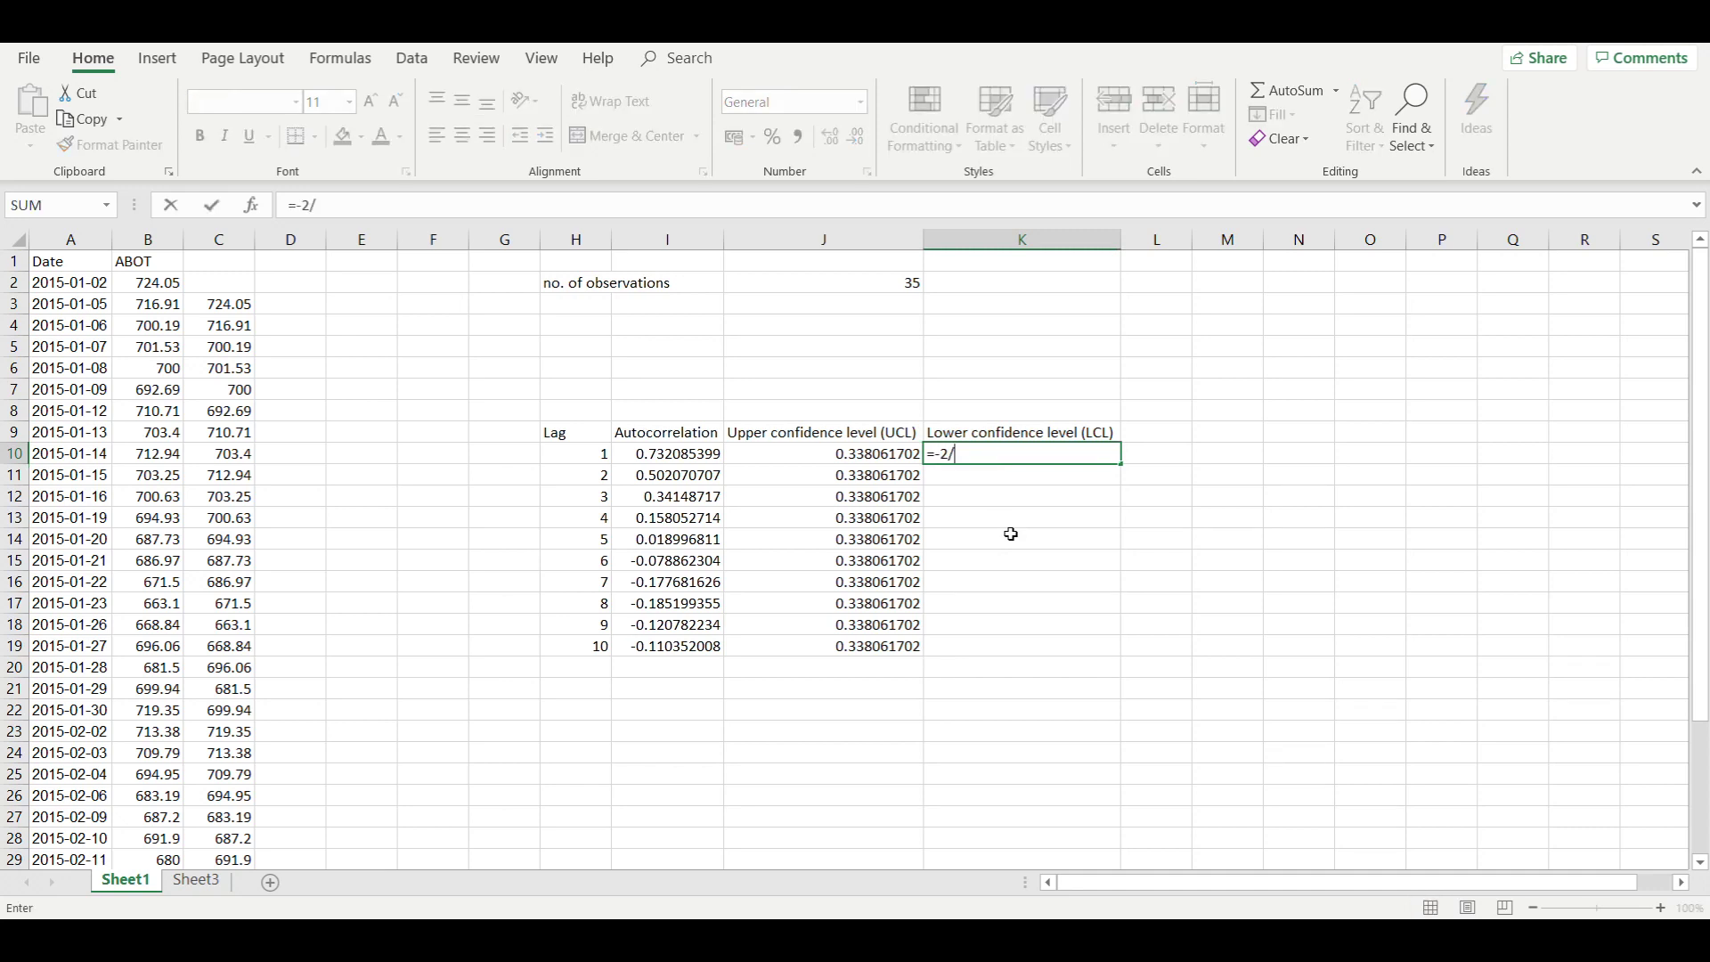
text(SQRT()
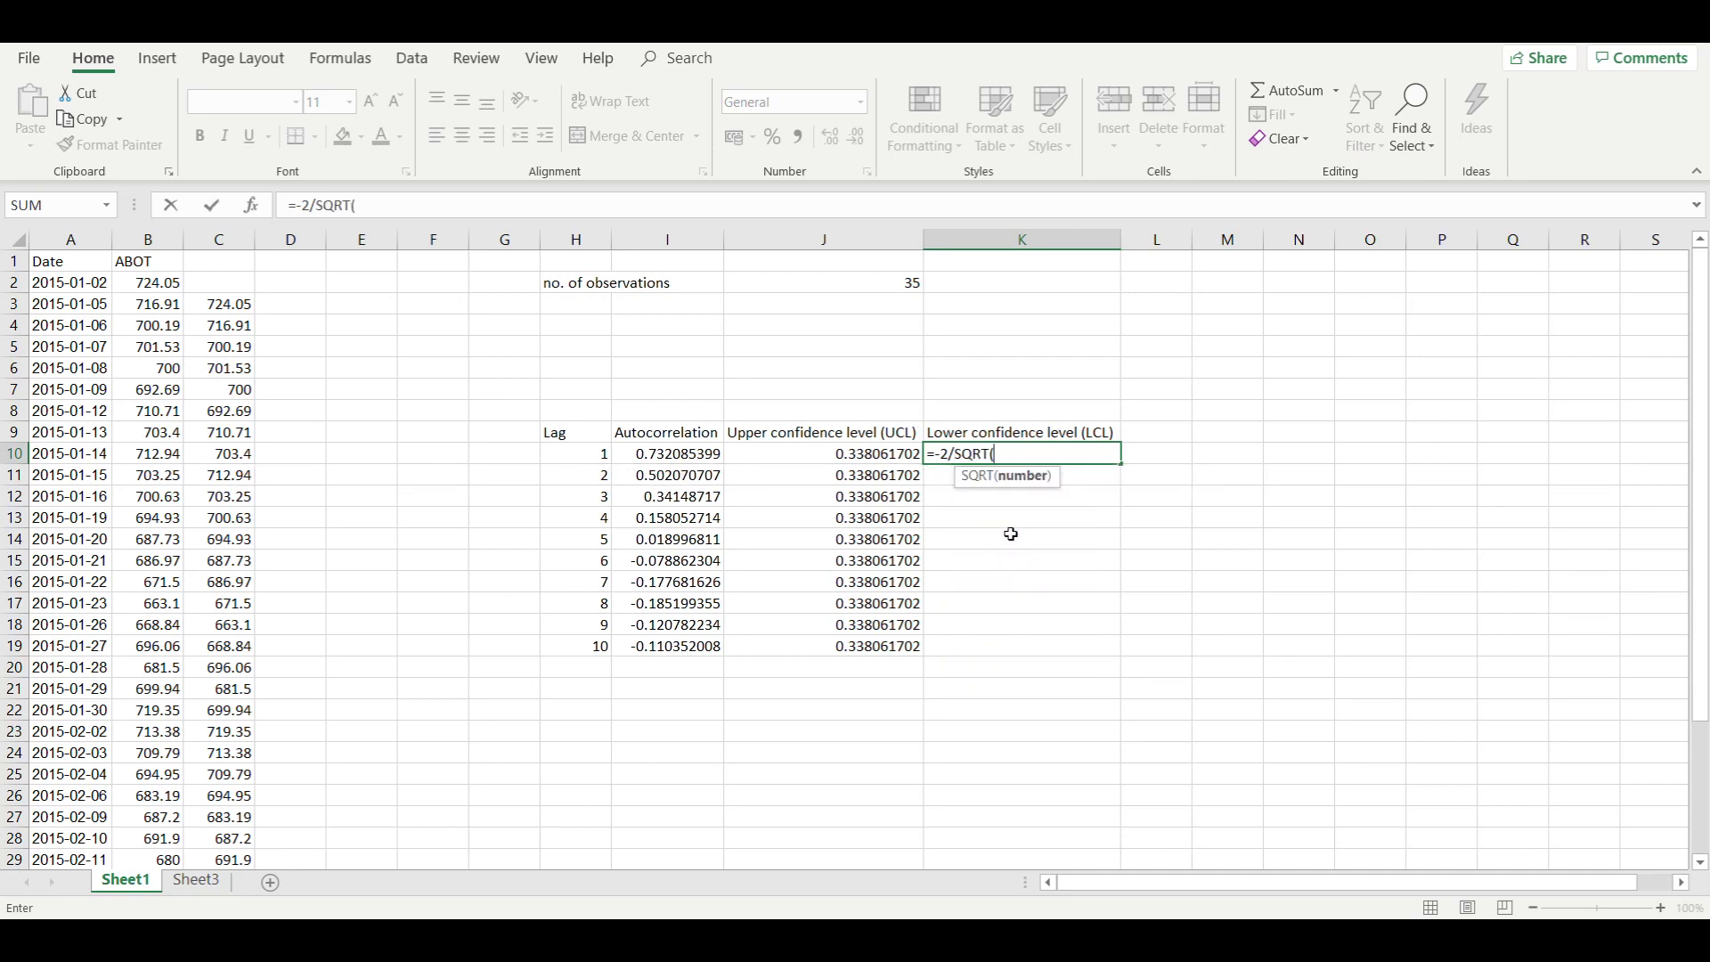
text(n))
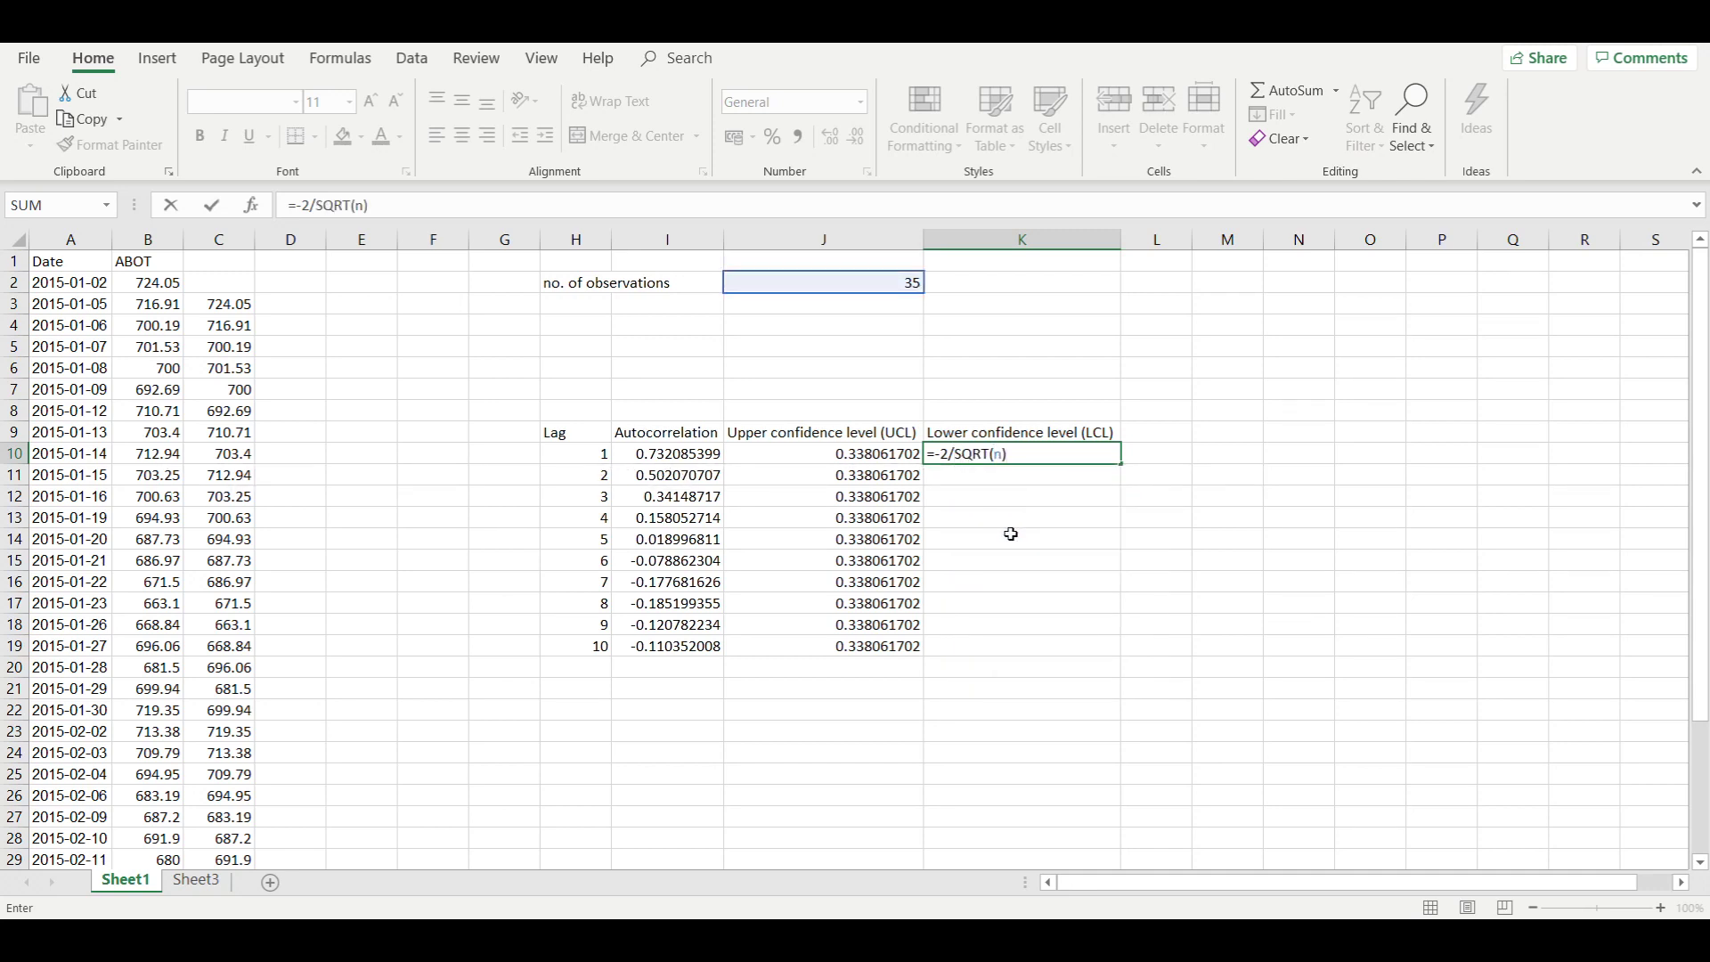
key(Return)
click(1055, 453)
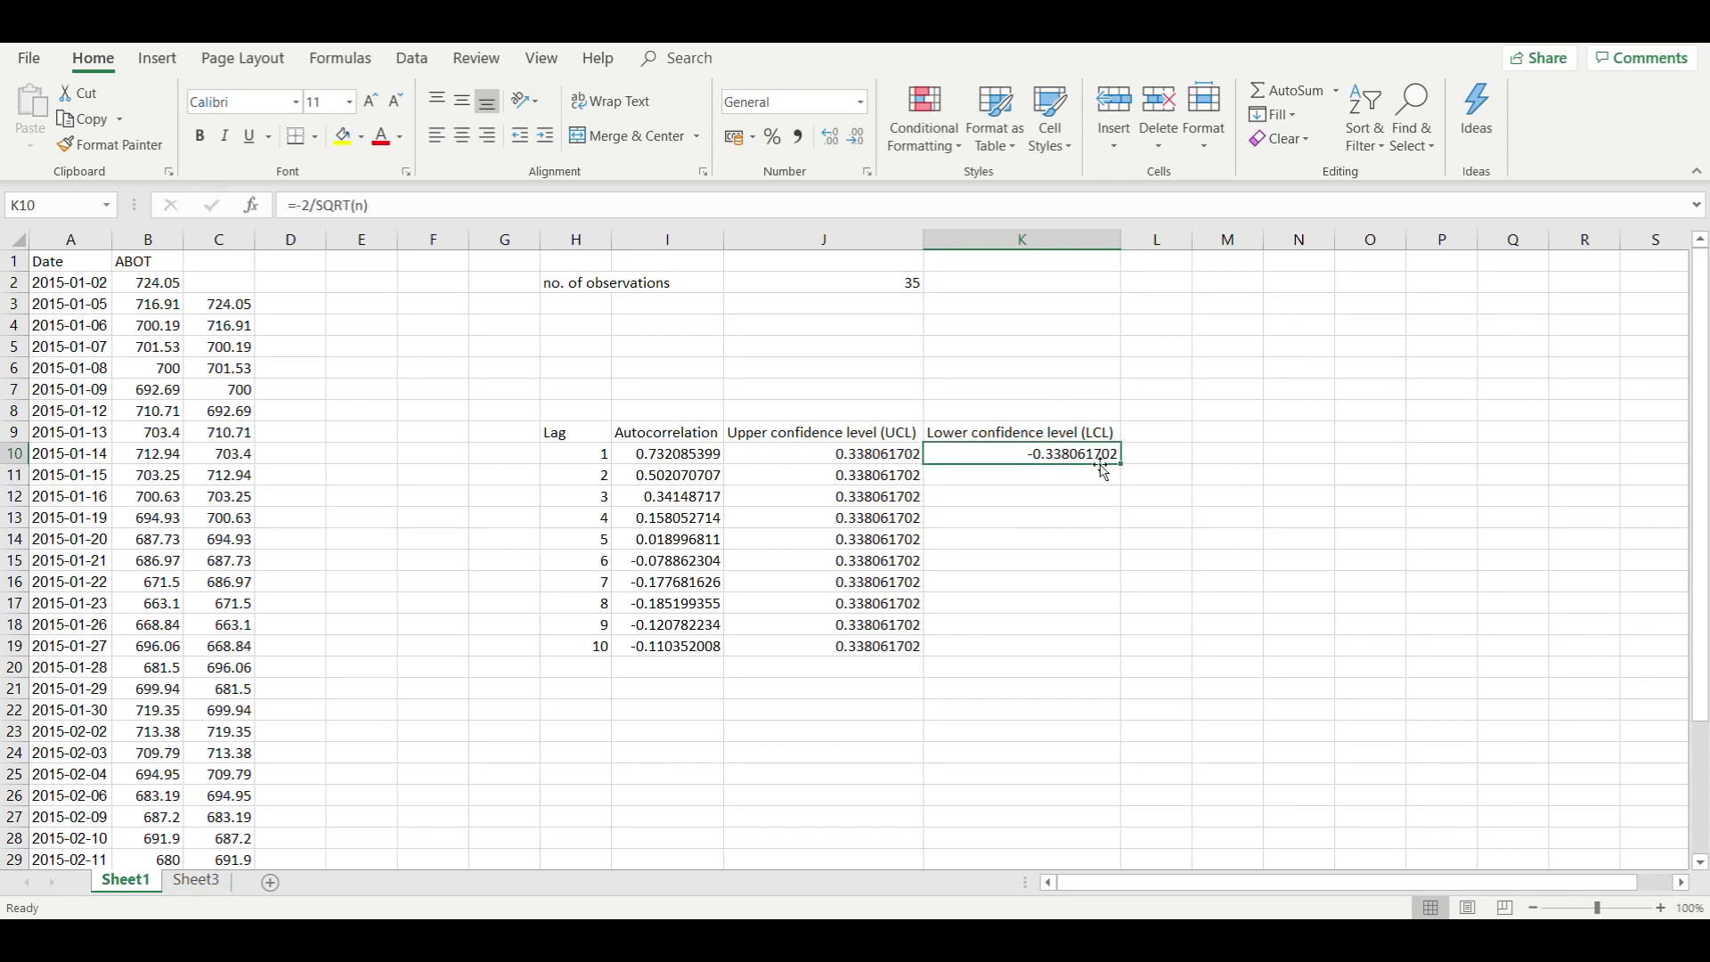
double_click(1121, 464)
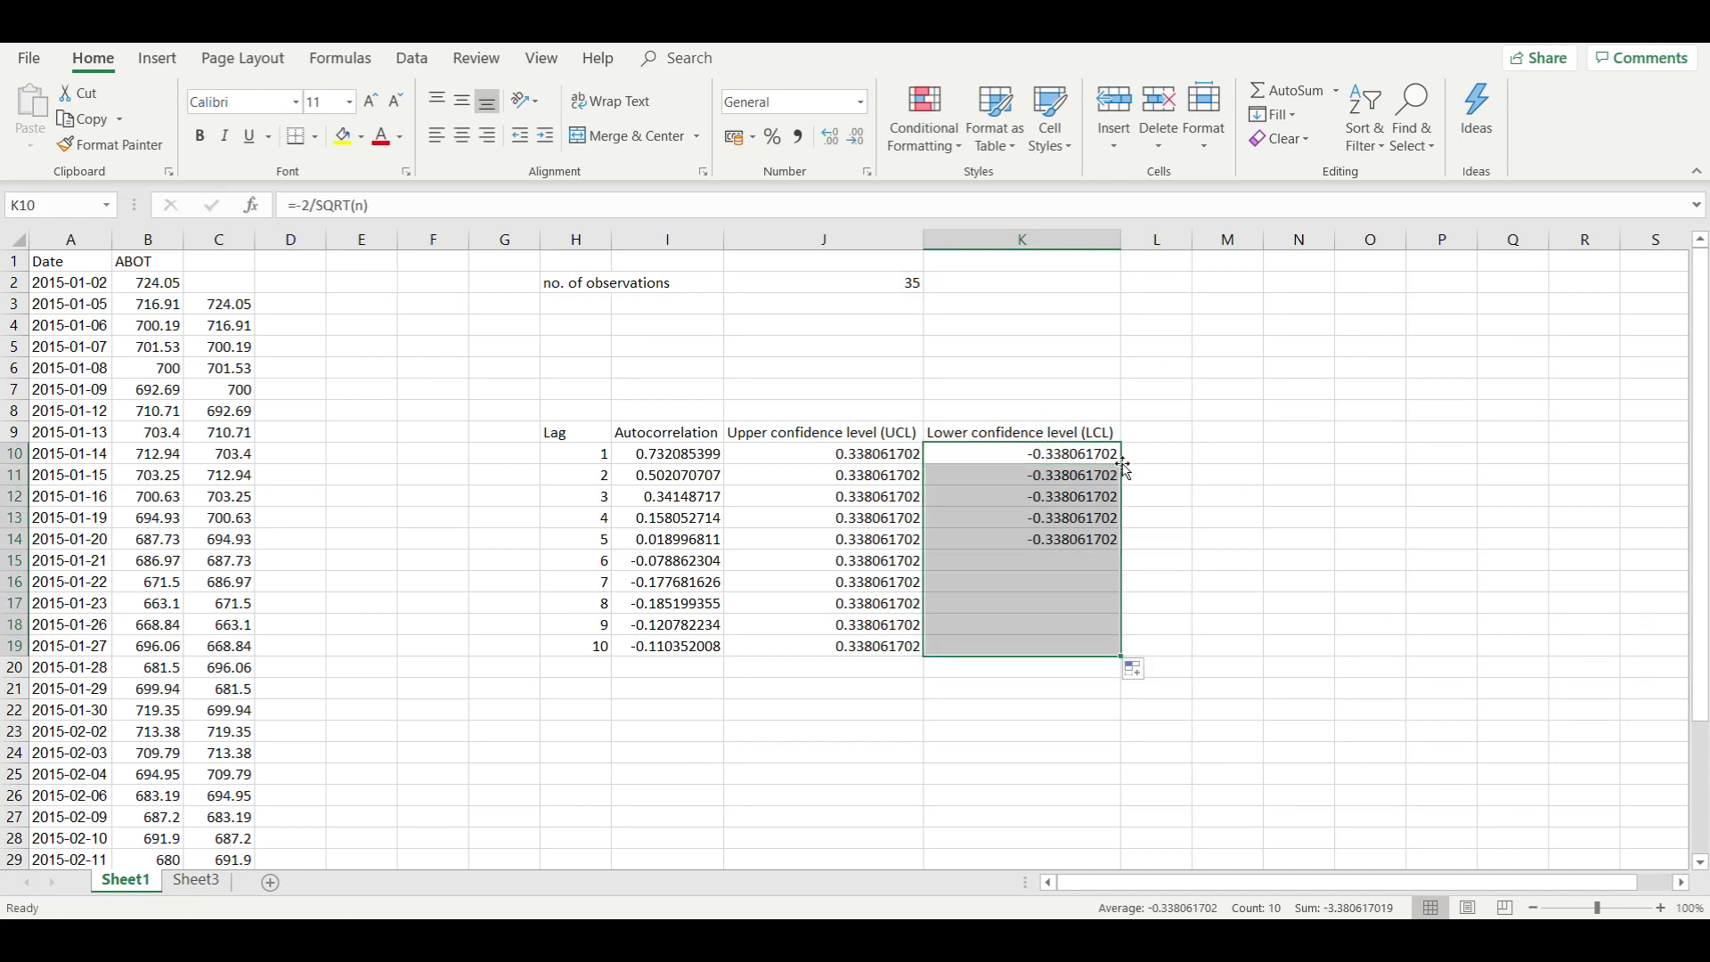
click(962, 717)
drag(1701, 485, 1703, 472)
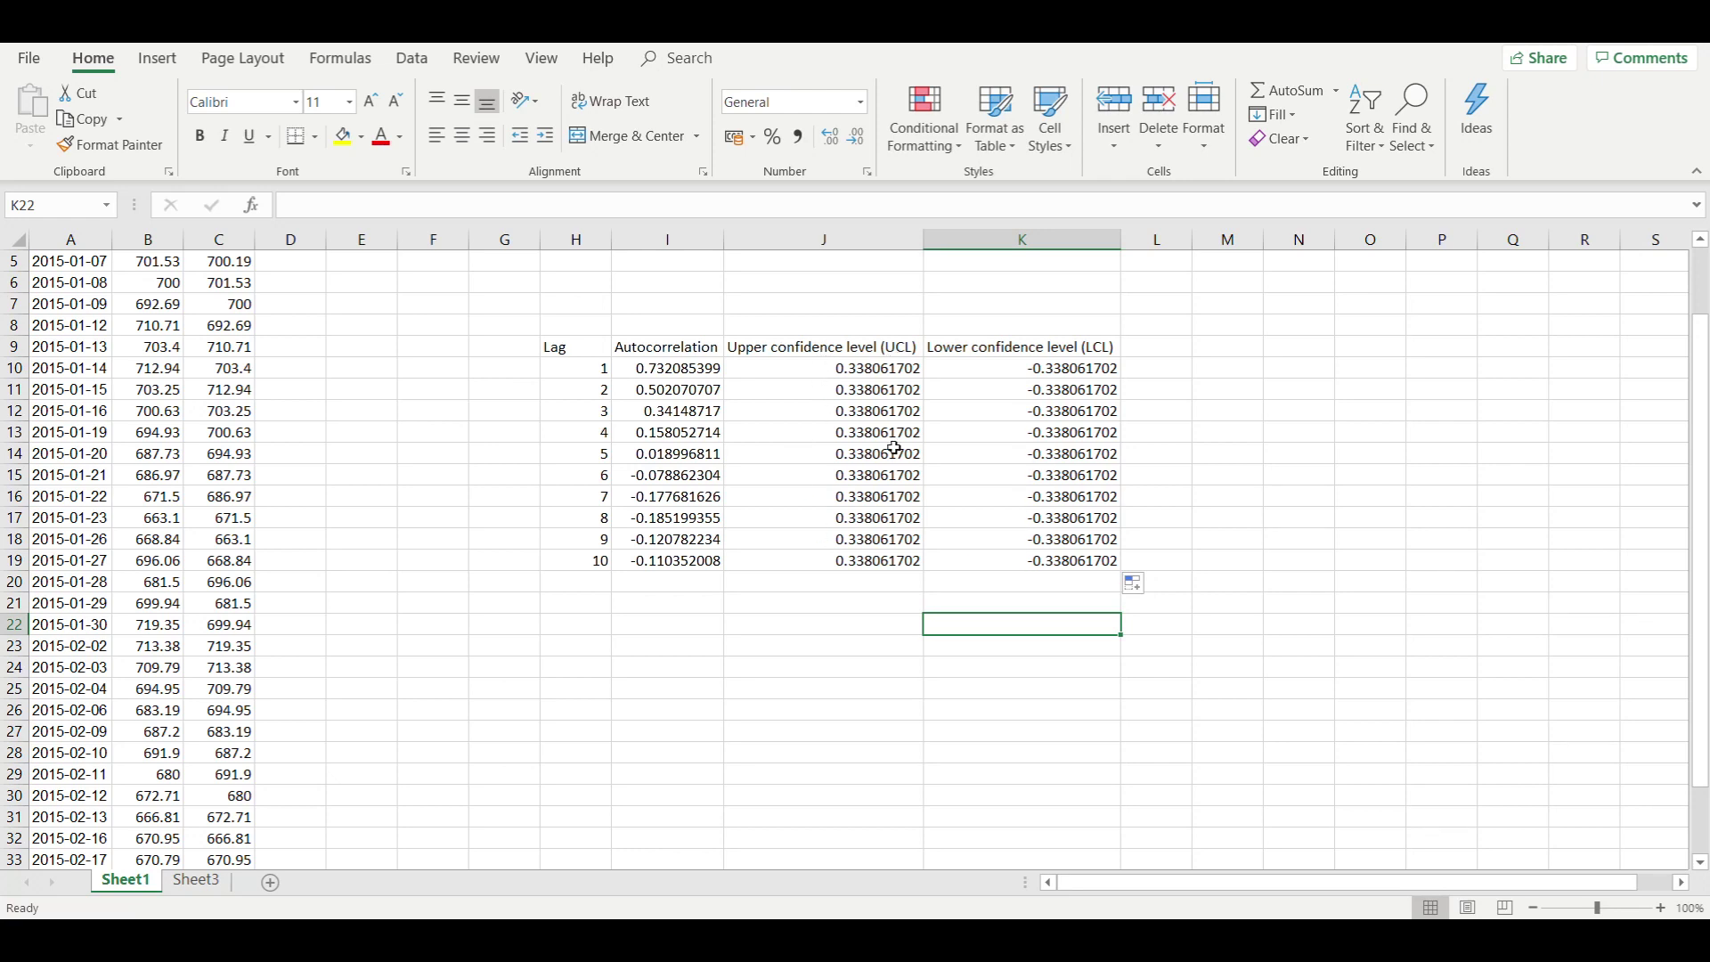
Step: From an empty cell, go to the Insert ribbon and choose a clustered column chart
click(835, 708)
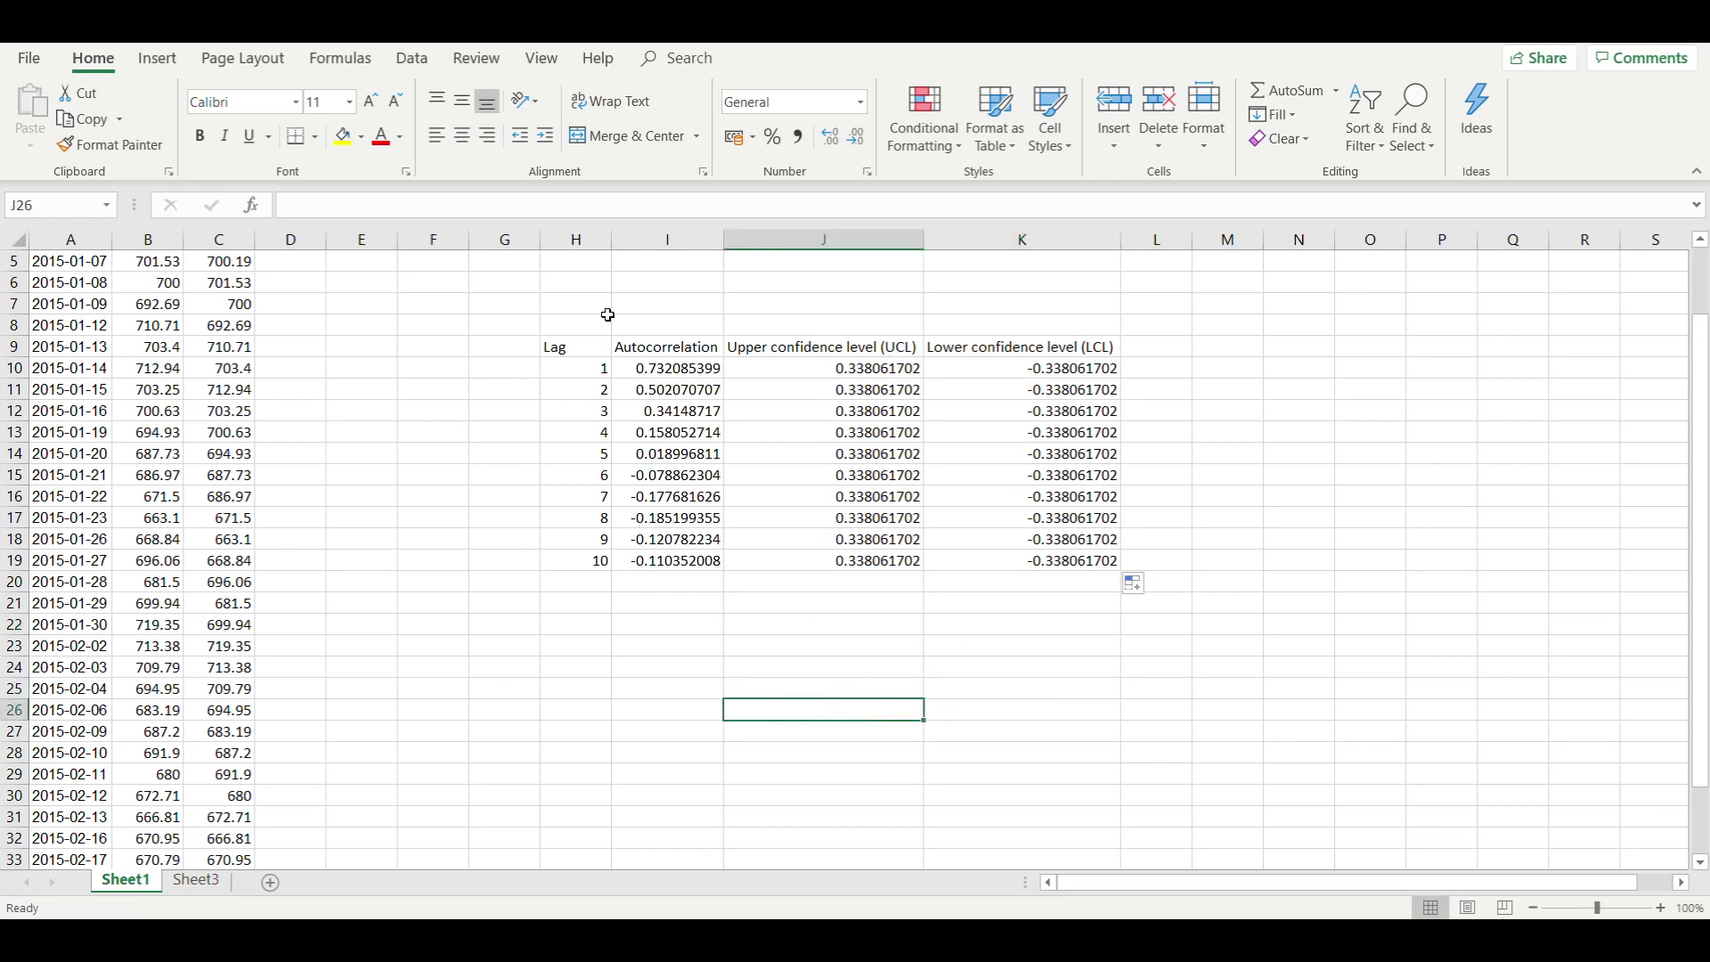
click(421, 61)
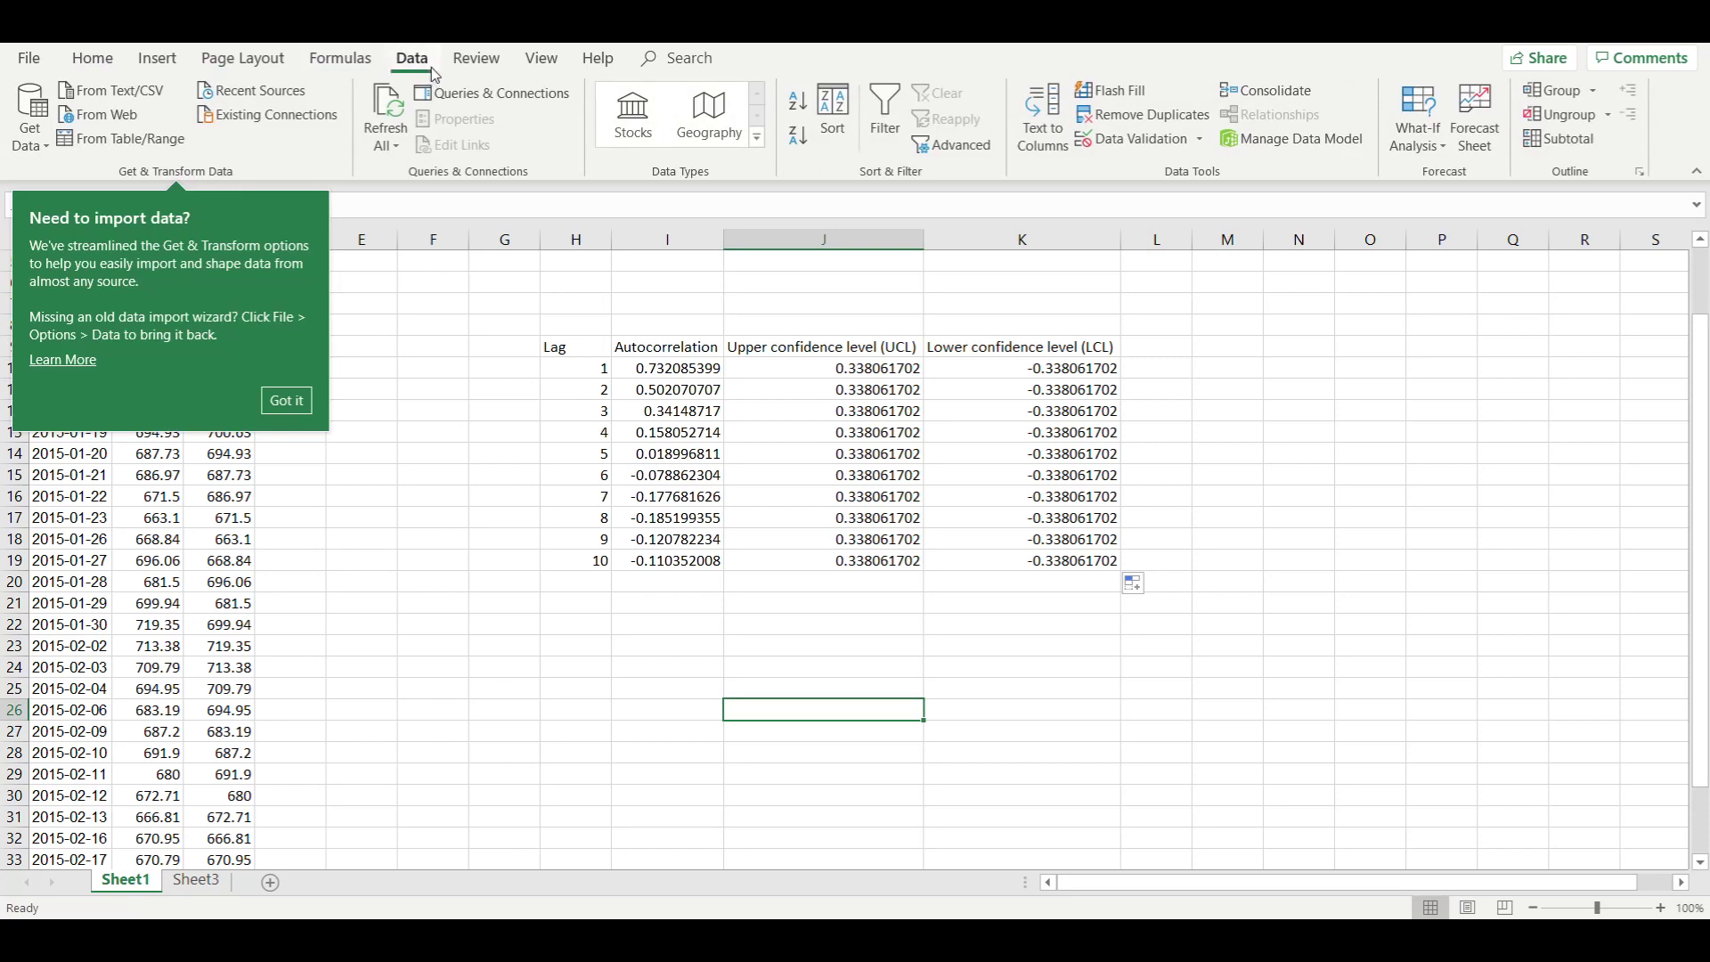
click(158, 59)
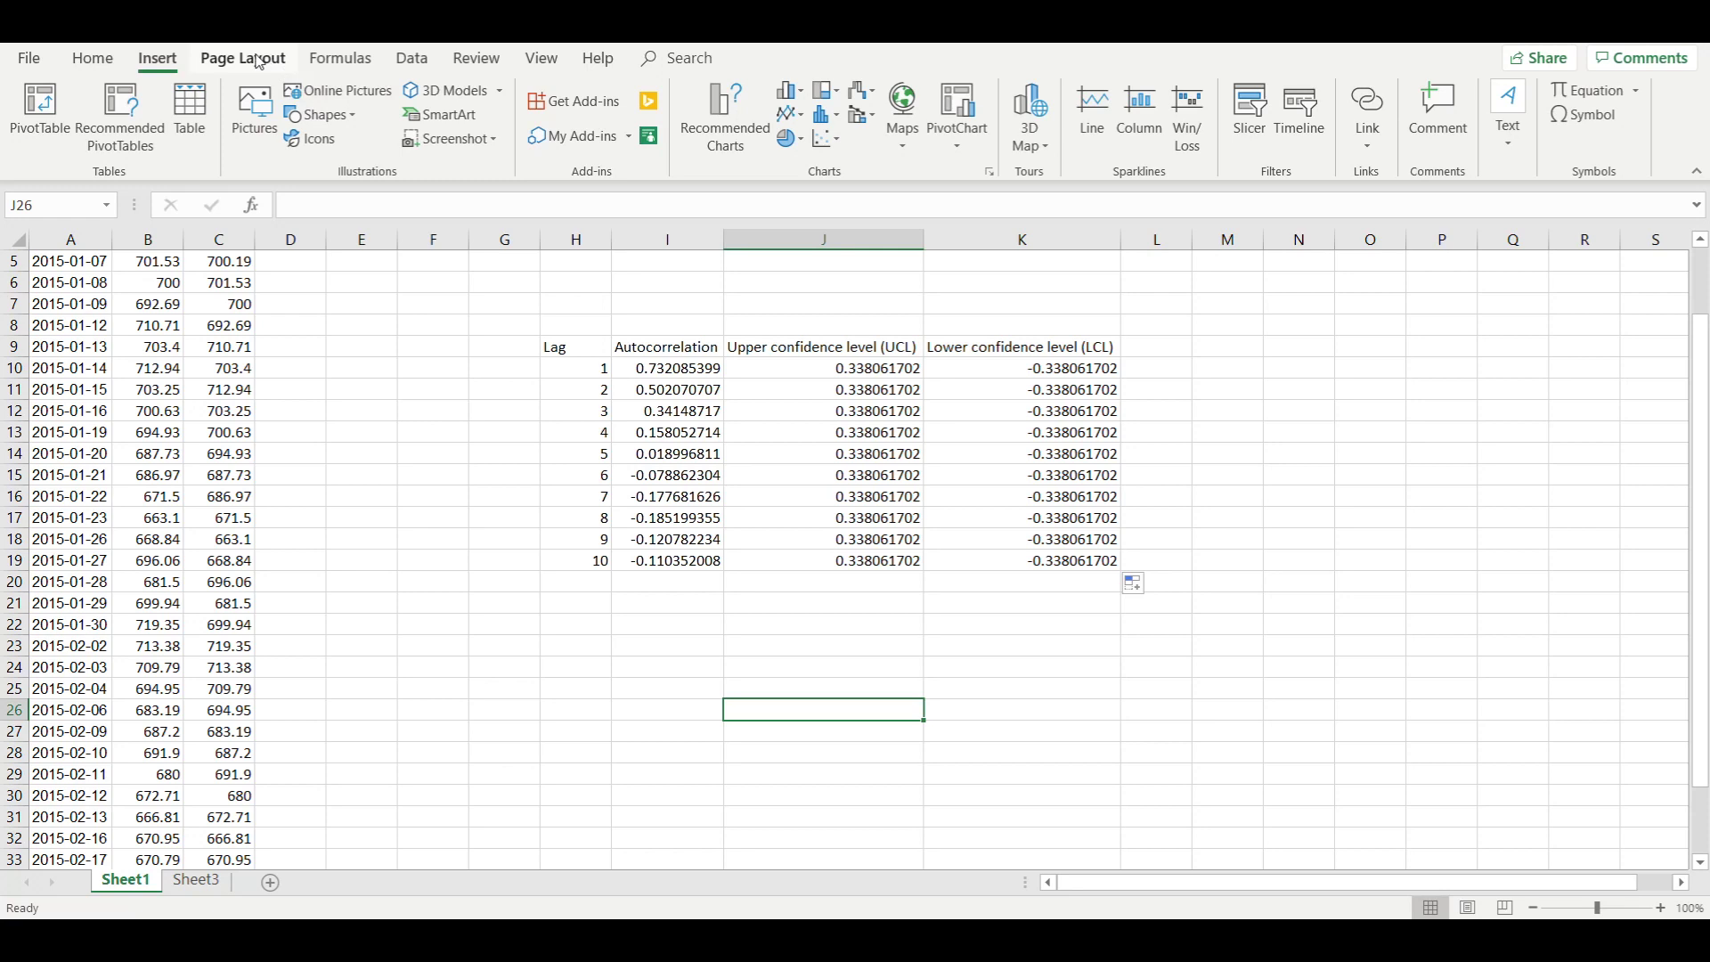
click(795, 101)
Step: Insert a clustered column chart right of the table and add an 'autocorrelation' series from I10:I19
click(805, 157)
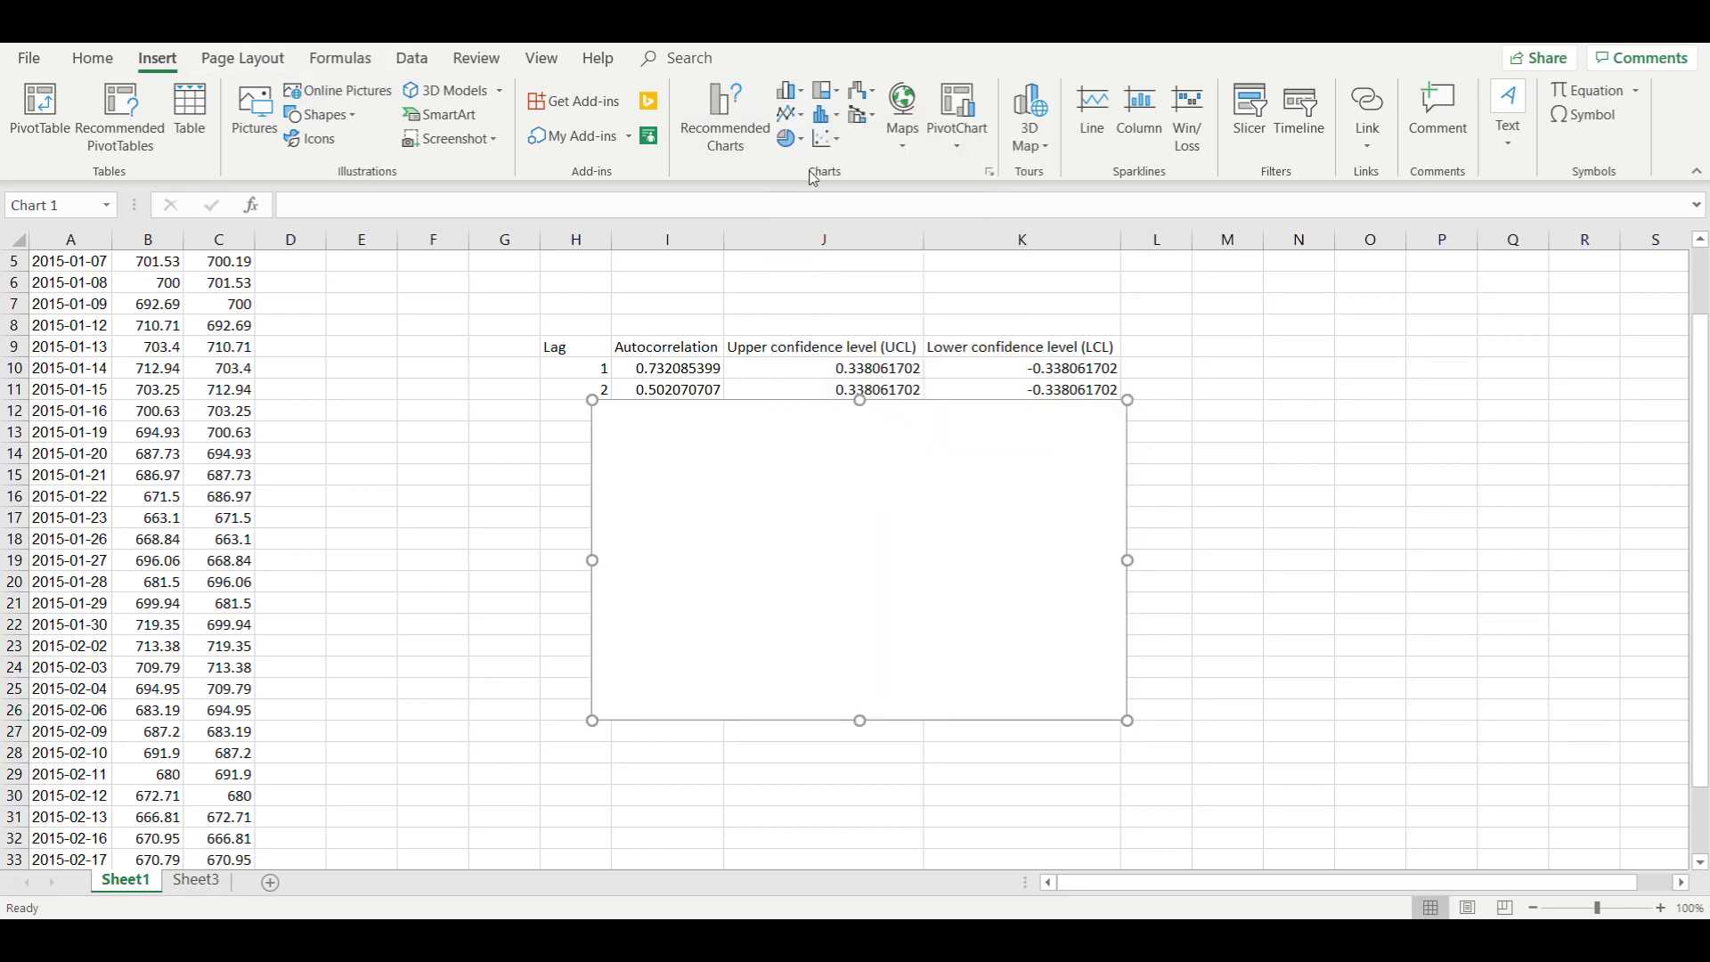
drag(1088, 584, 1631, 487)
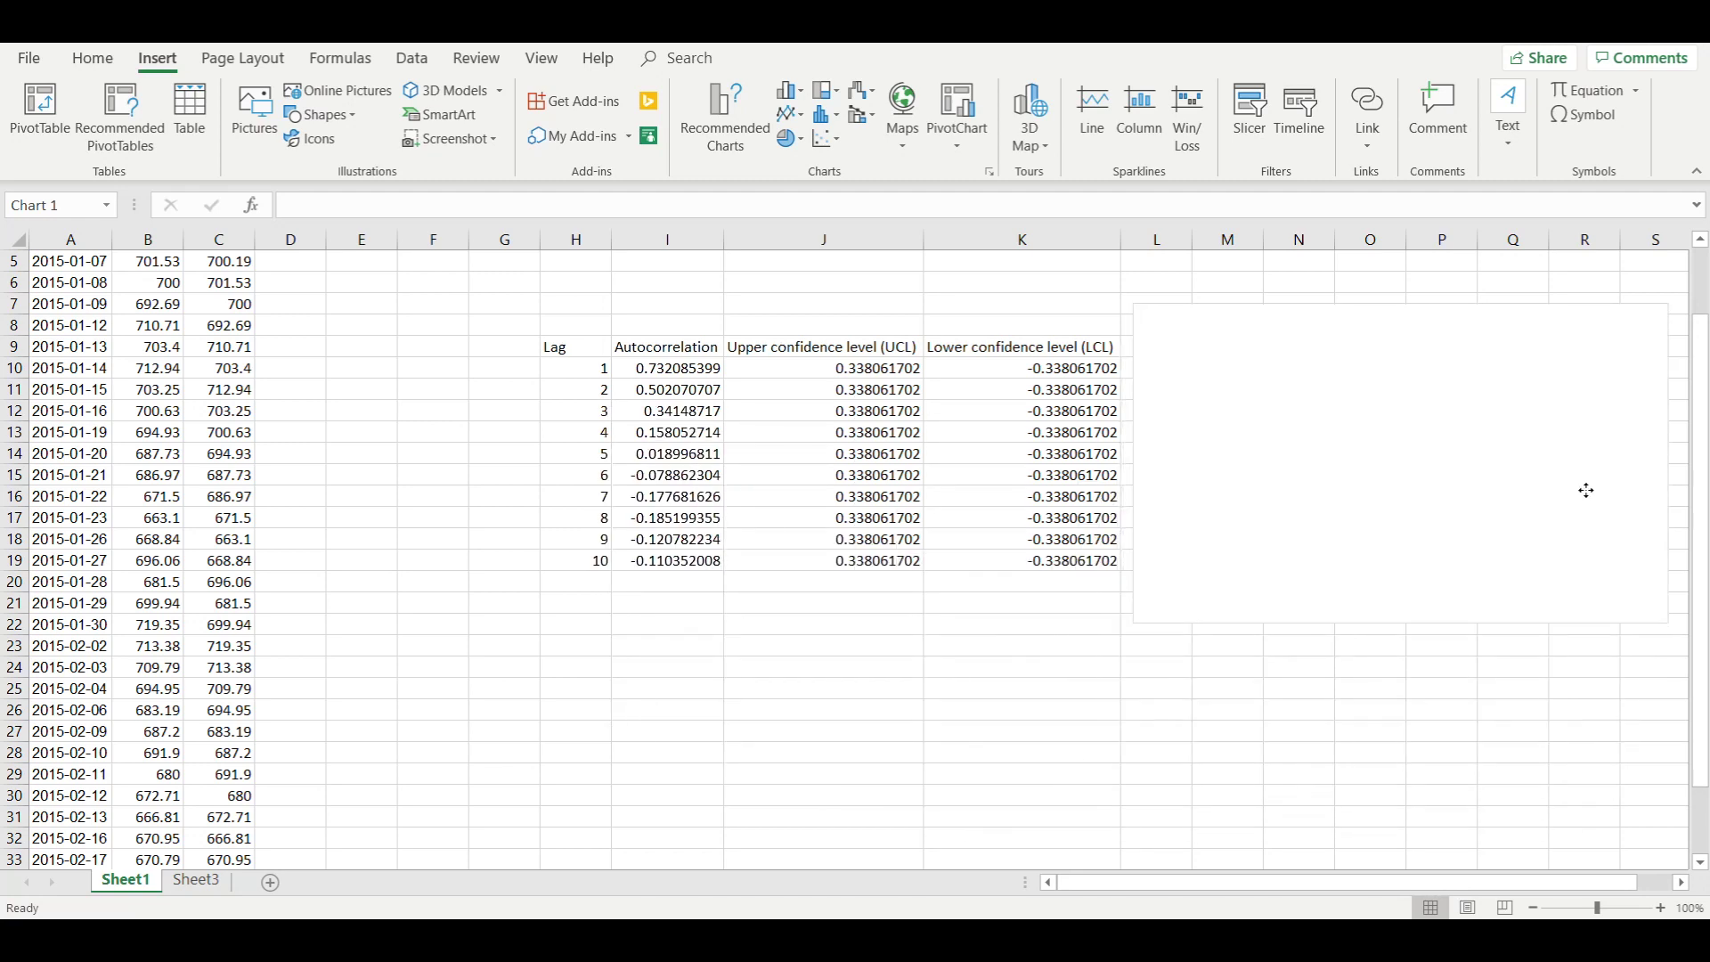
right_click(1301, 461)
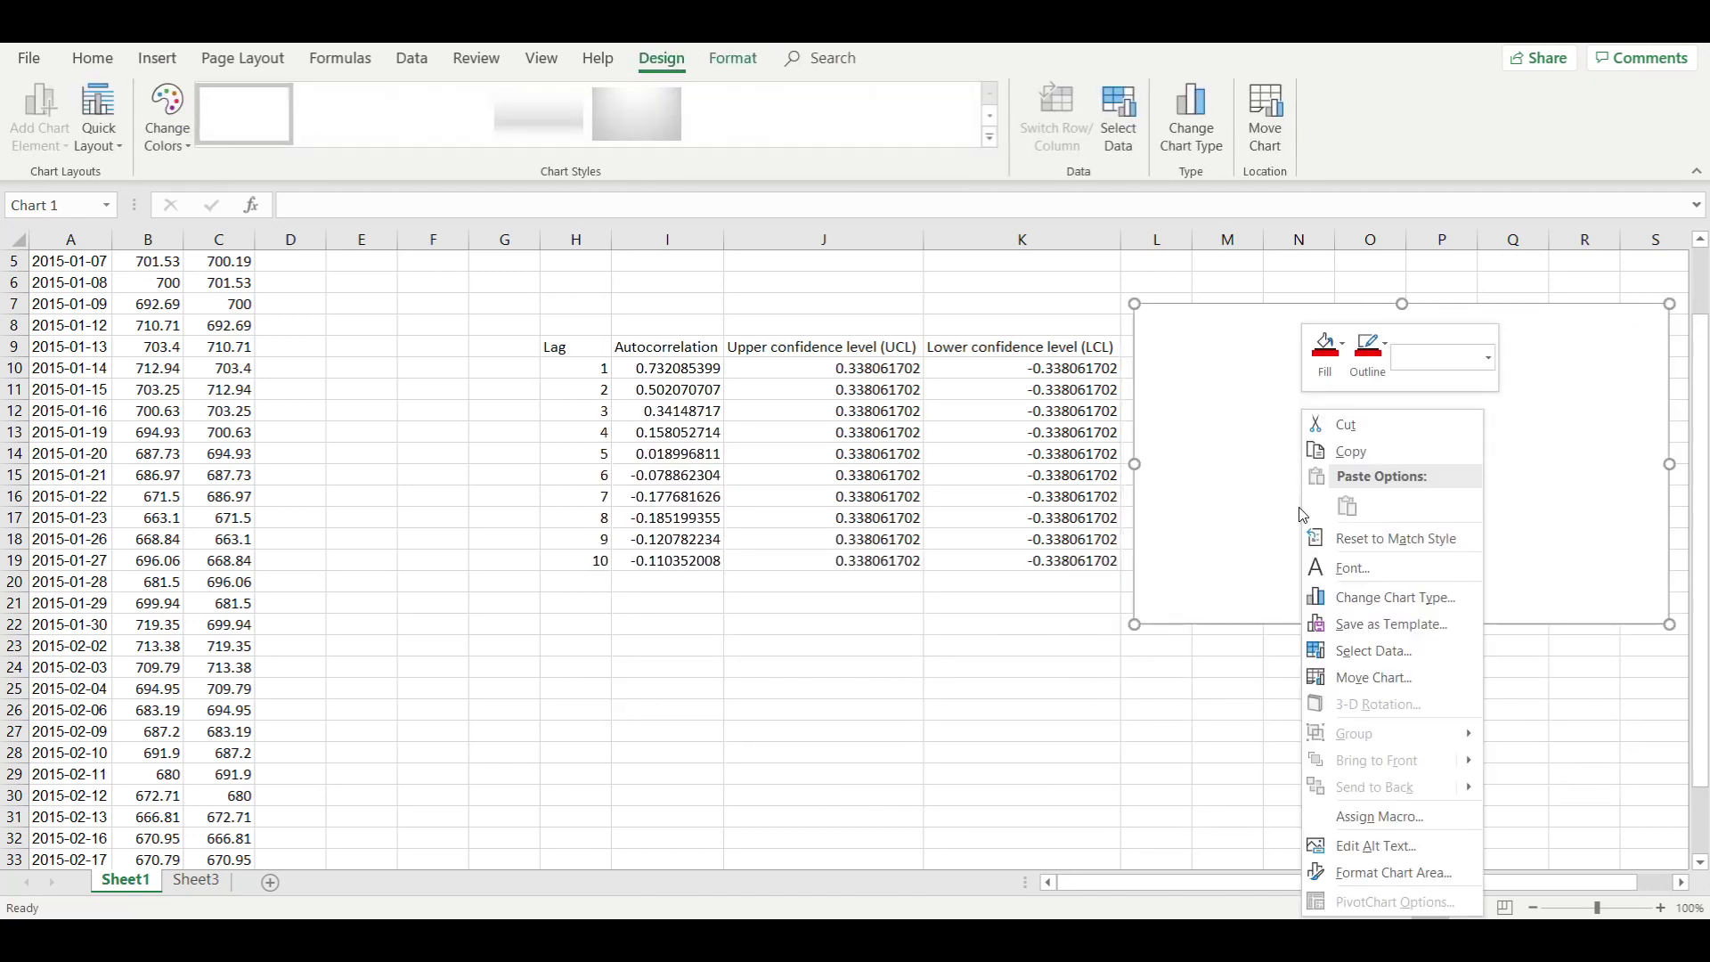
click(1380, 651)
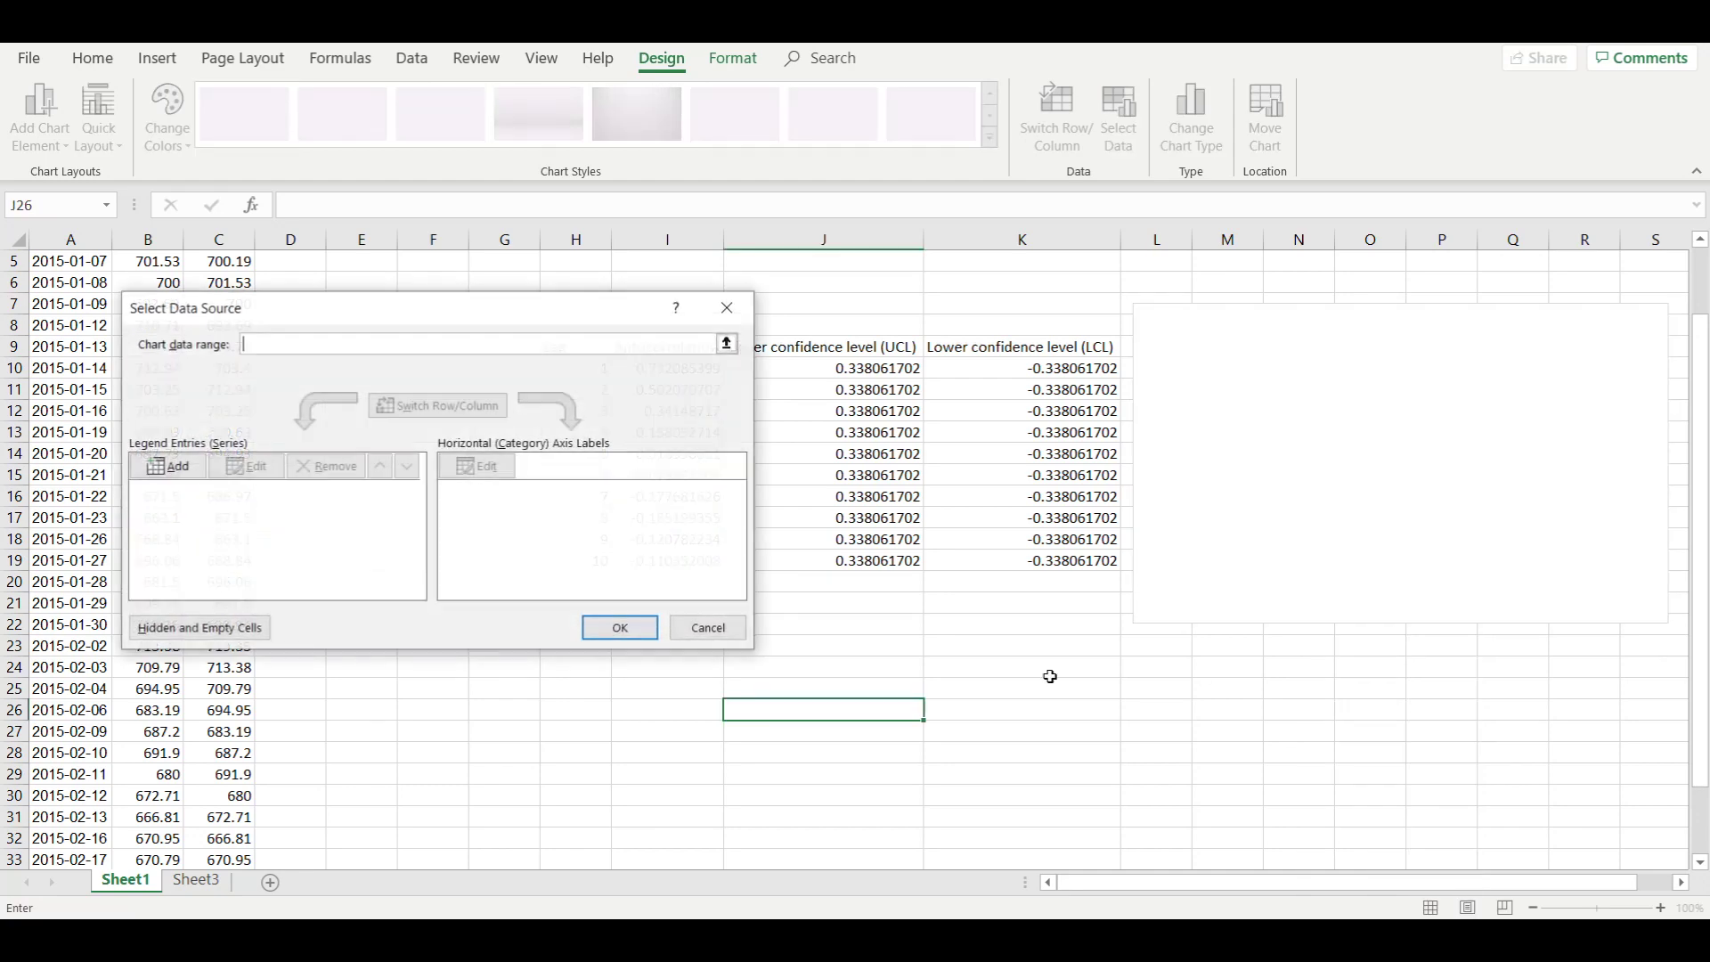
click(177, 466)
text(autocorrelation)
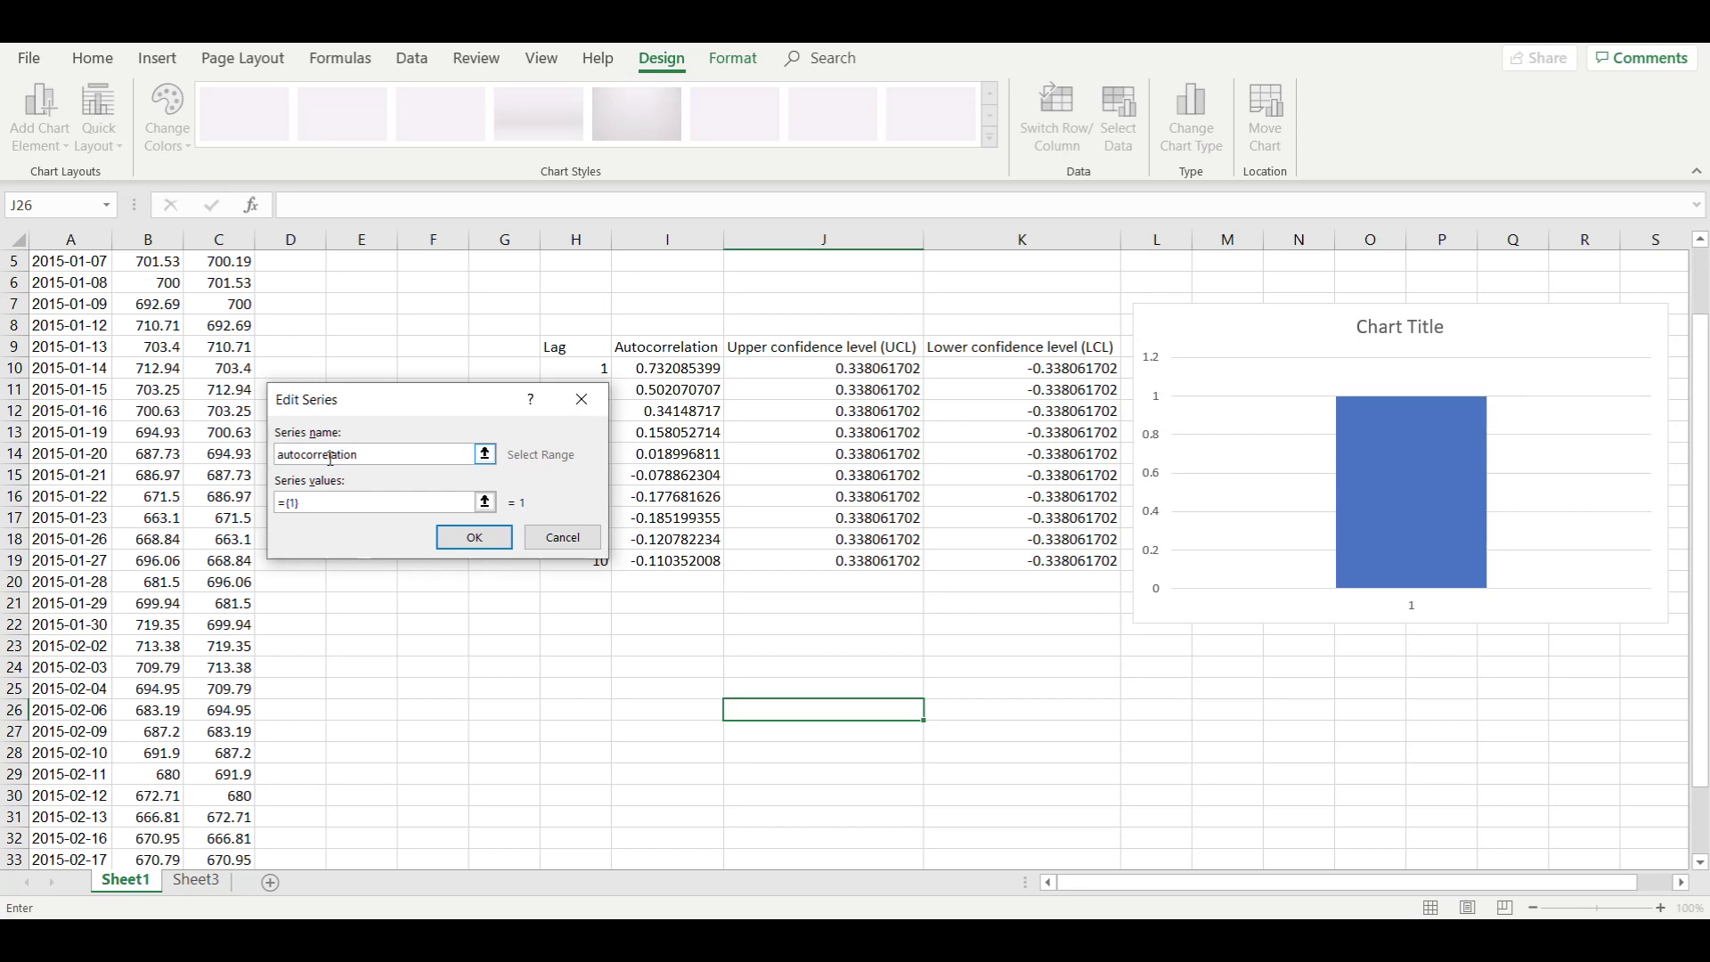
click(327, 499)
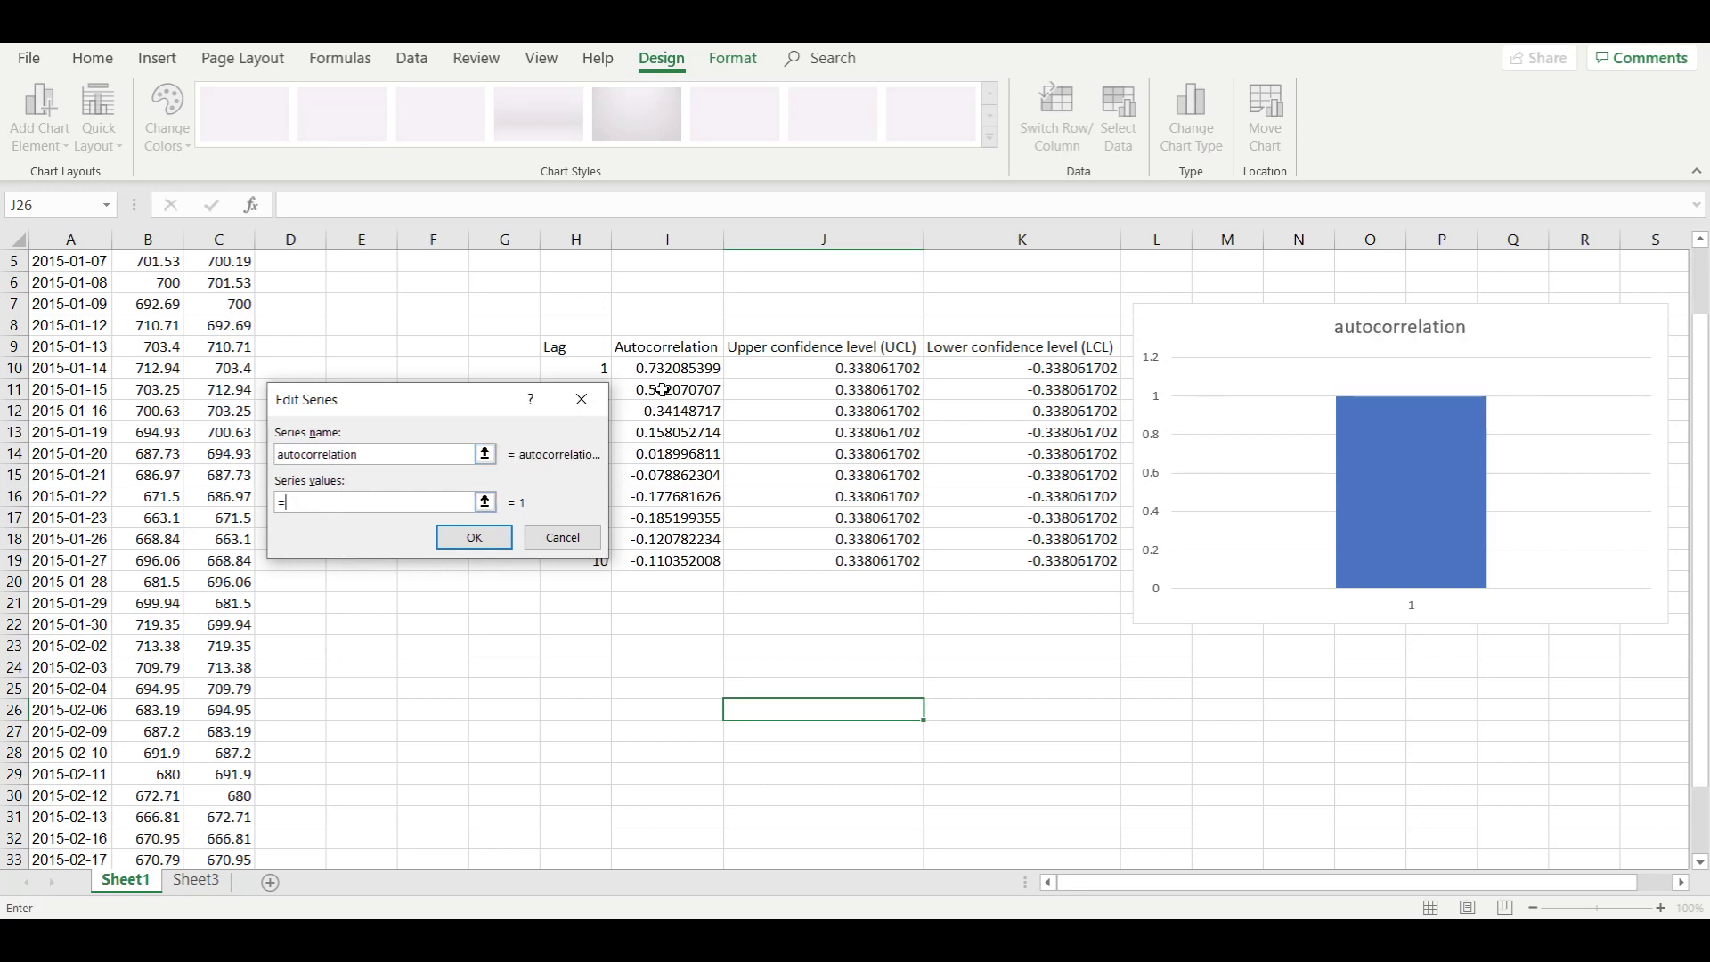
drag(681, 369, 689, 558)
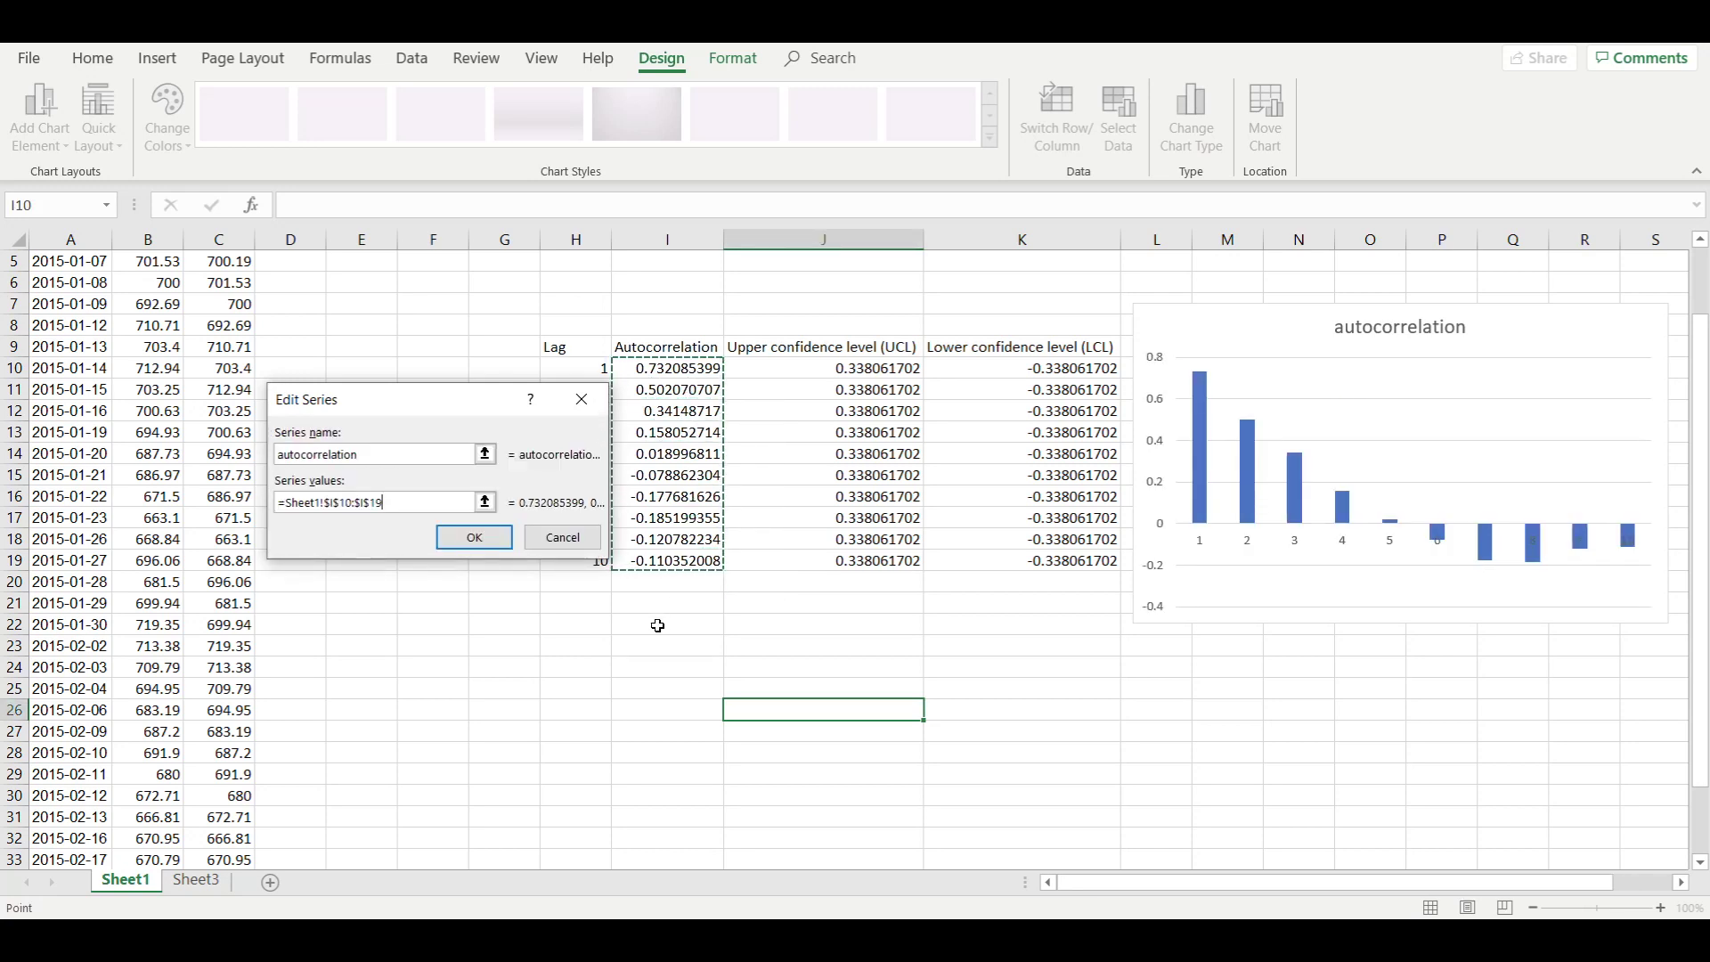
click(479, 538)
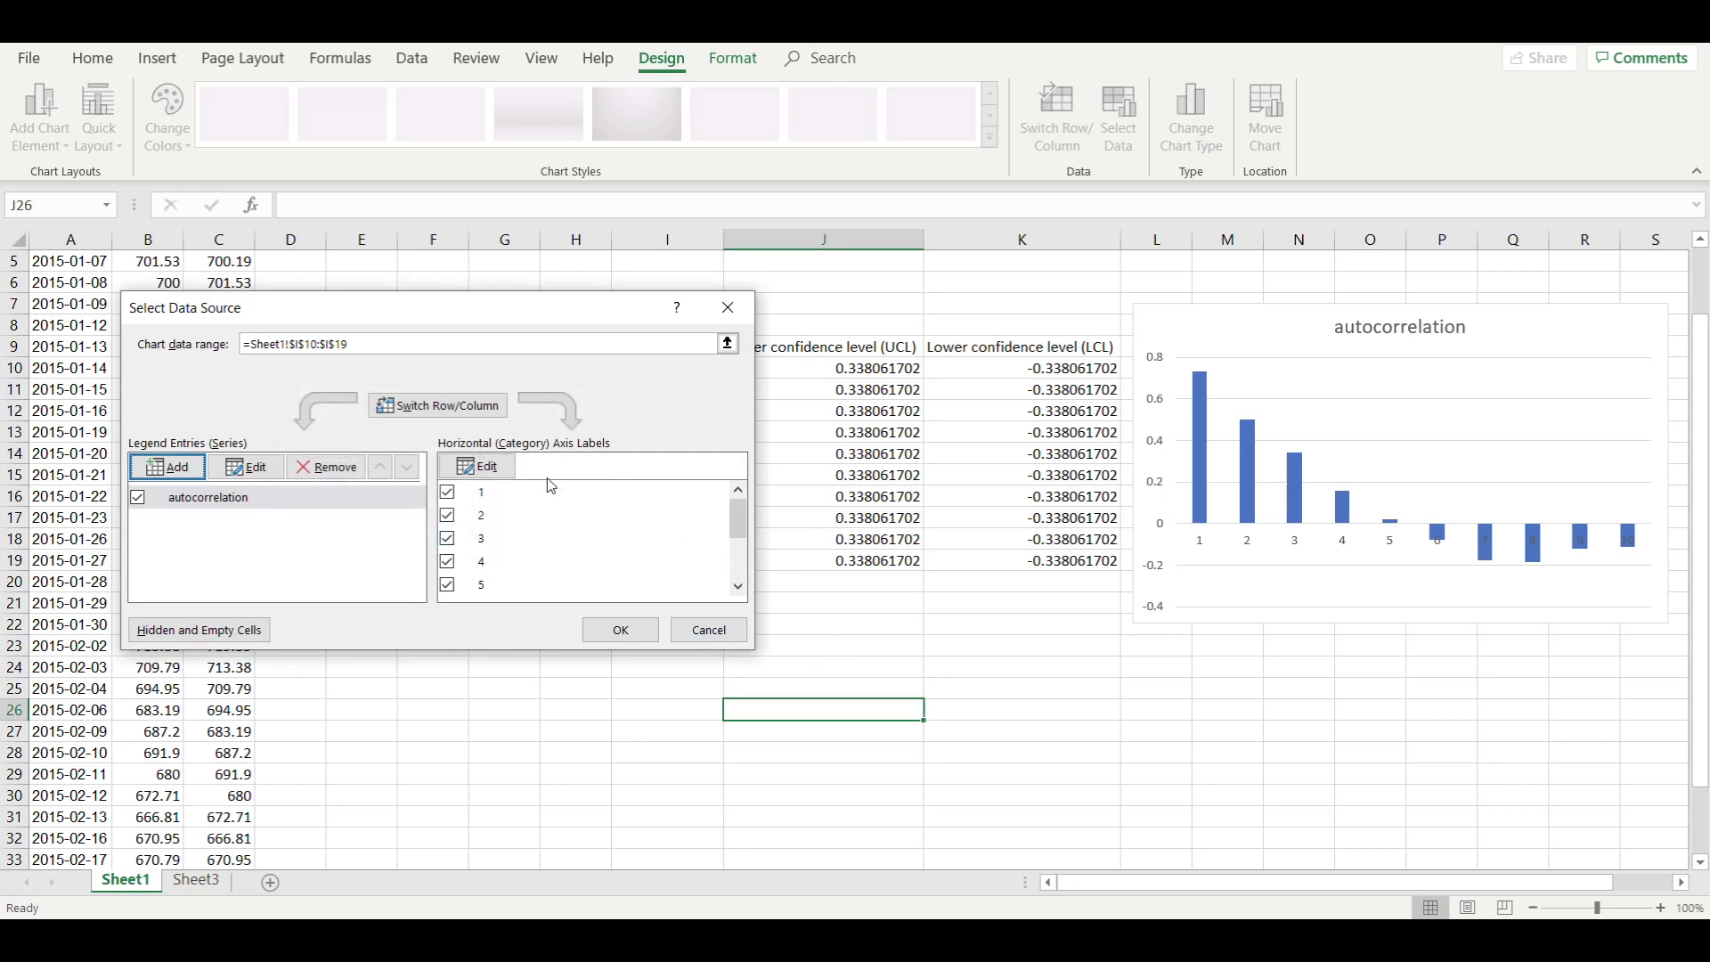
Step: Add a UCL series to the chart with values J10:J19
click(167, 467)
text(UCL)
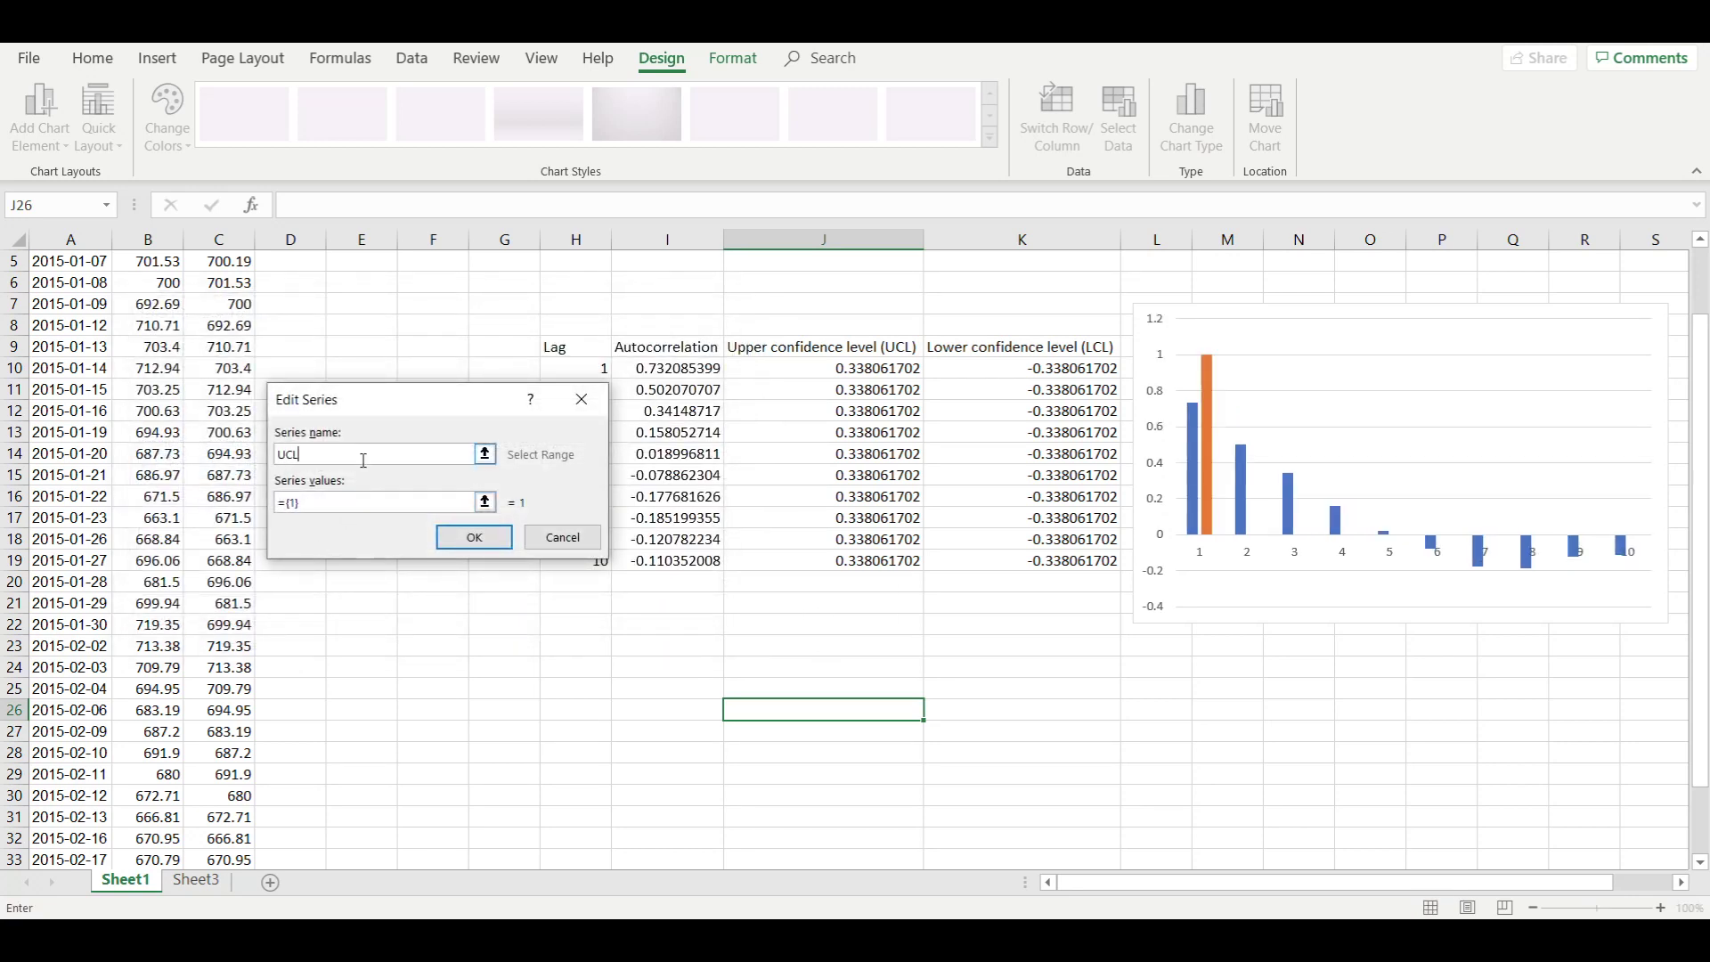
click(373, 501)
click(871, 365)
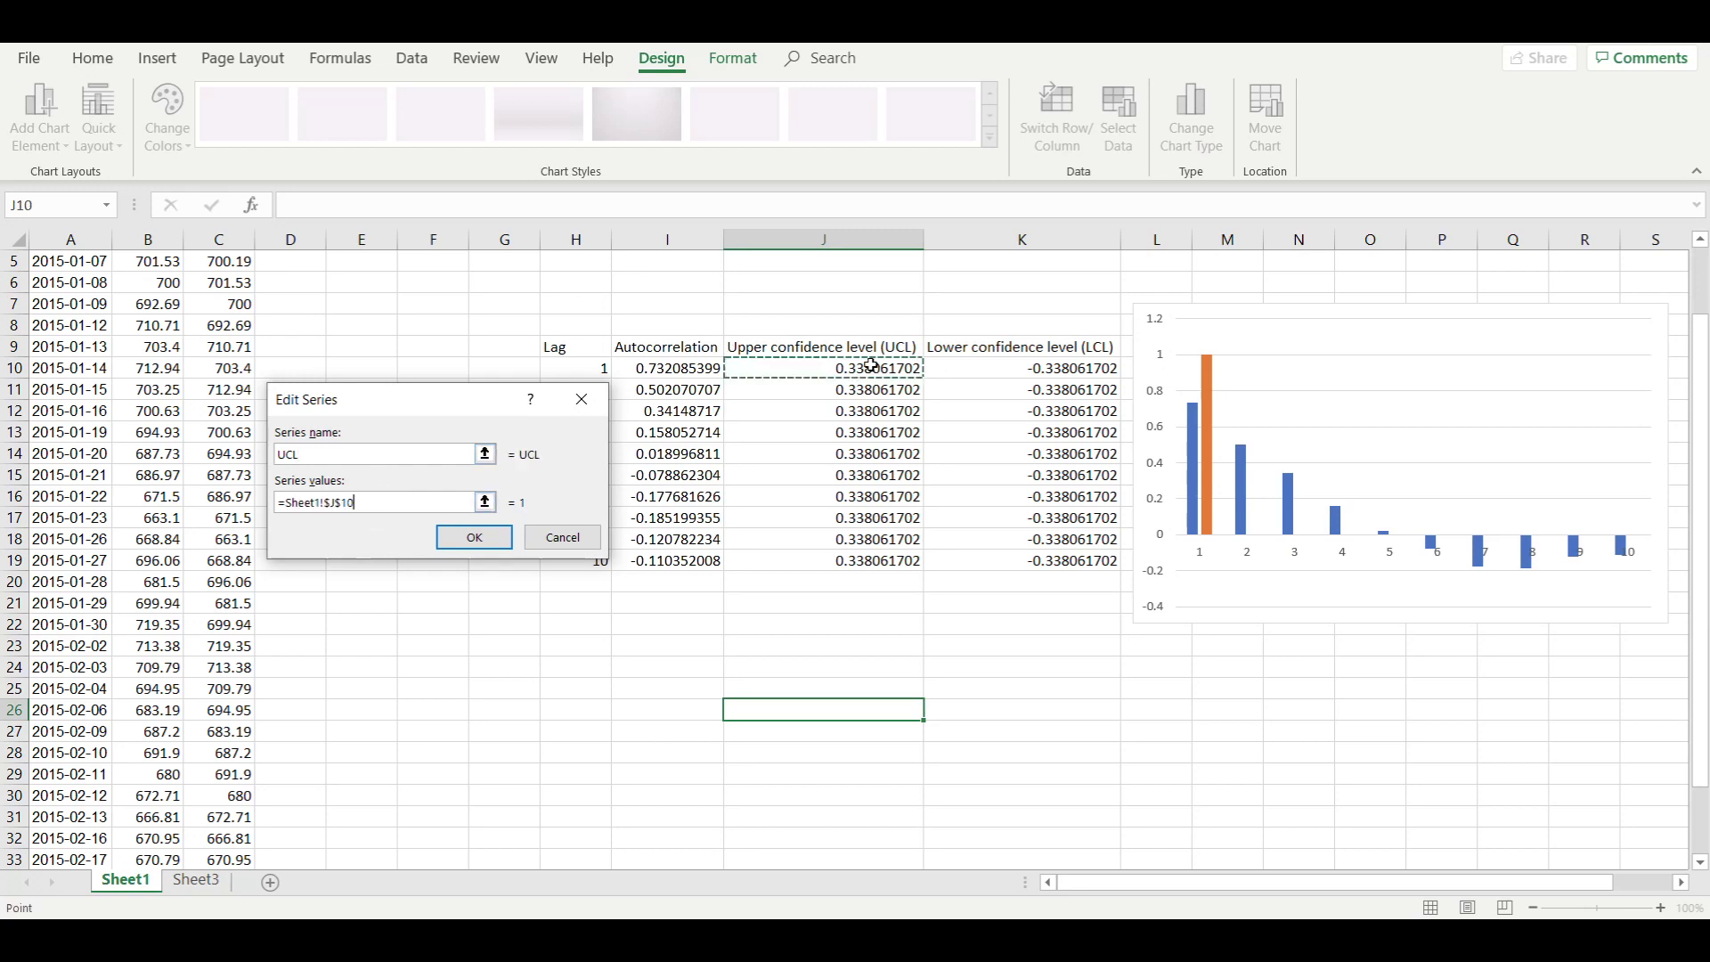
drag(871, 366, 882, 563)
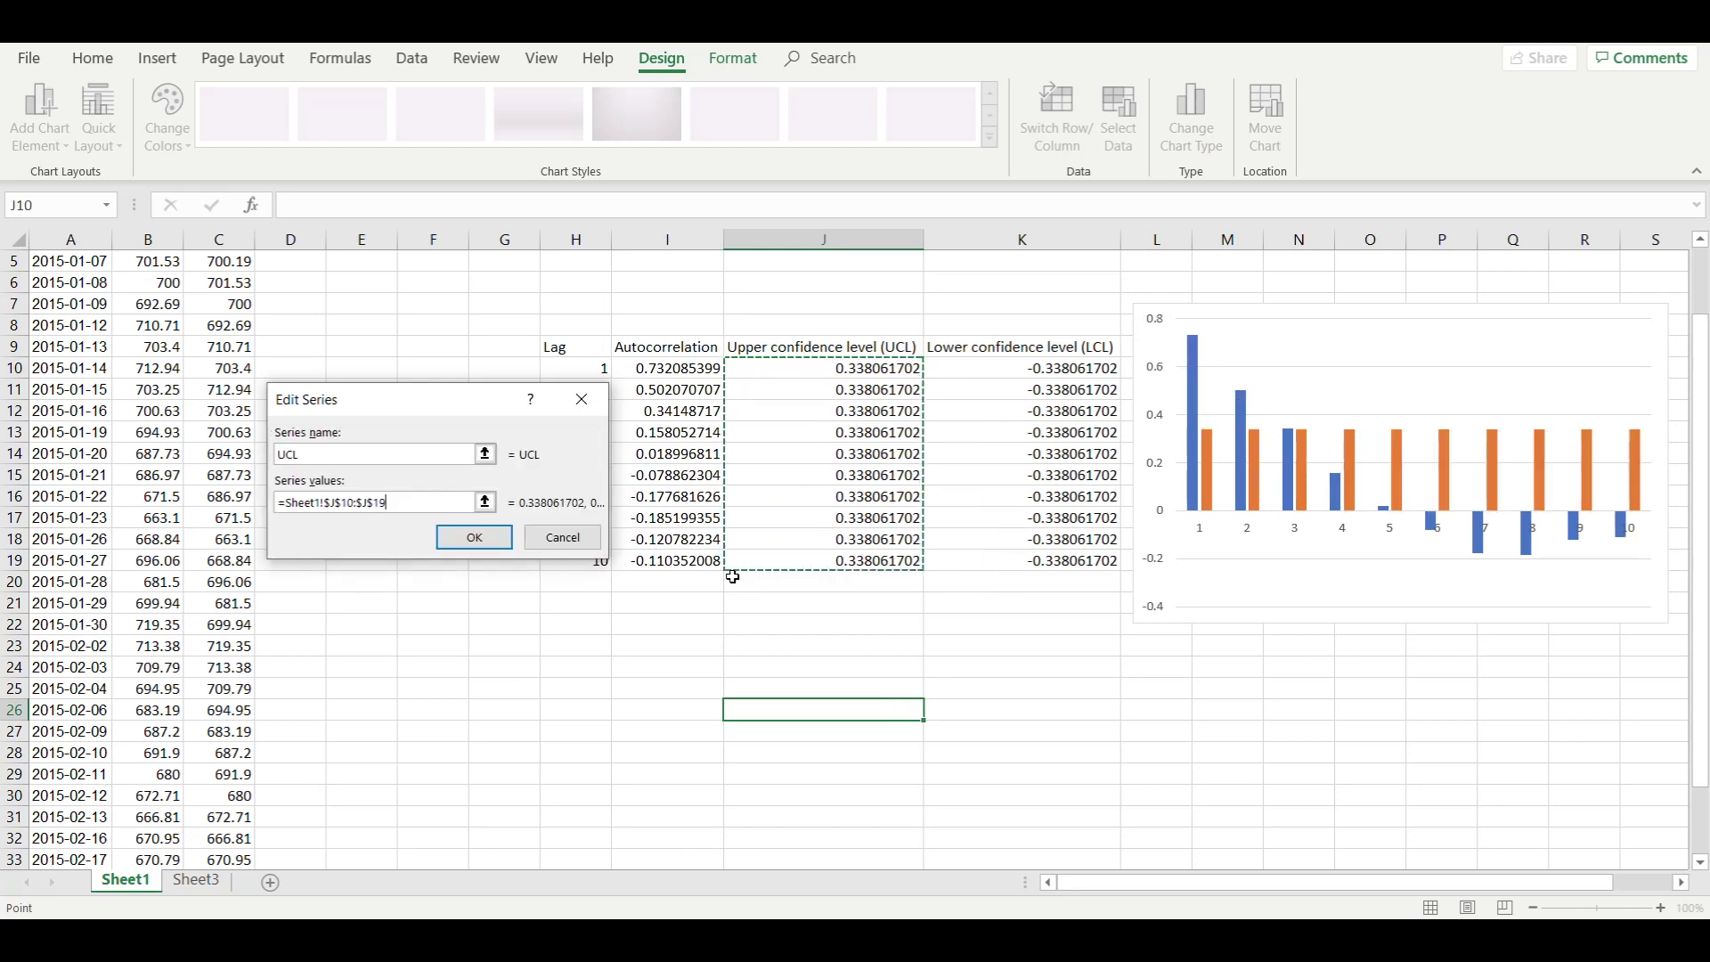
click(475, 538)
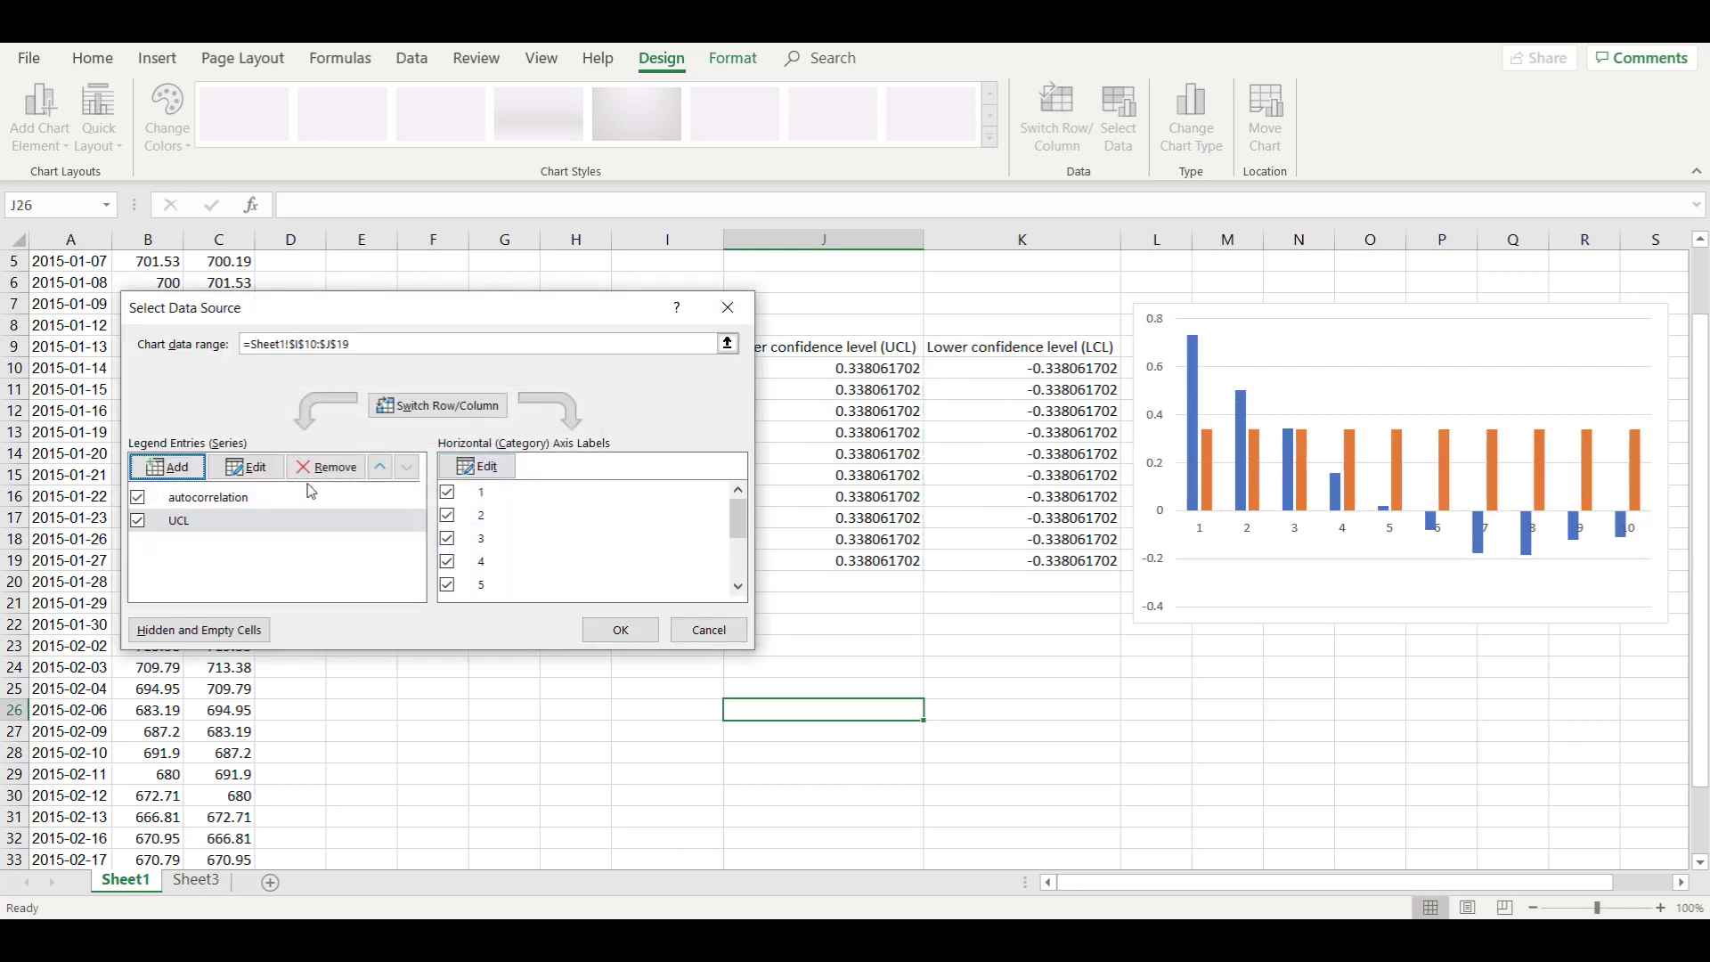
Step: Add an LCL series with values K10:K19 and apply all three series to the chart
click(150, 469)
text(LCL)
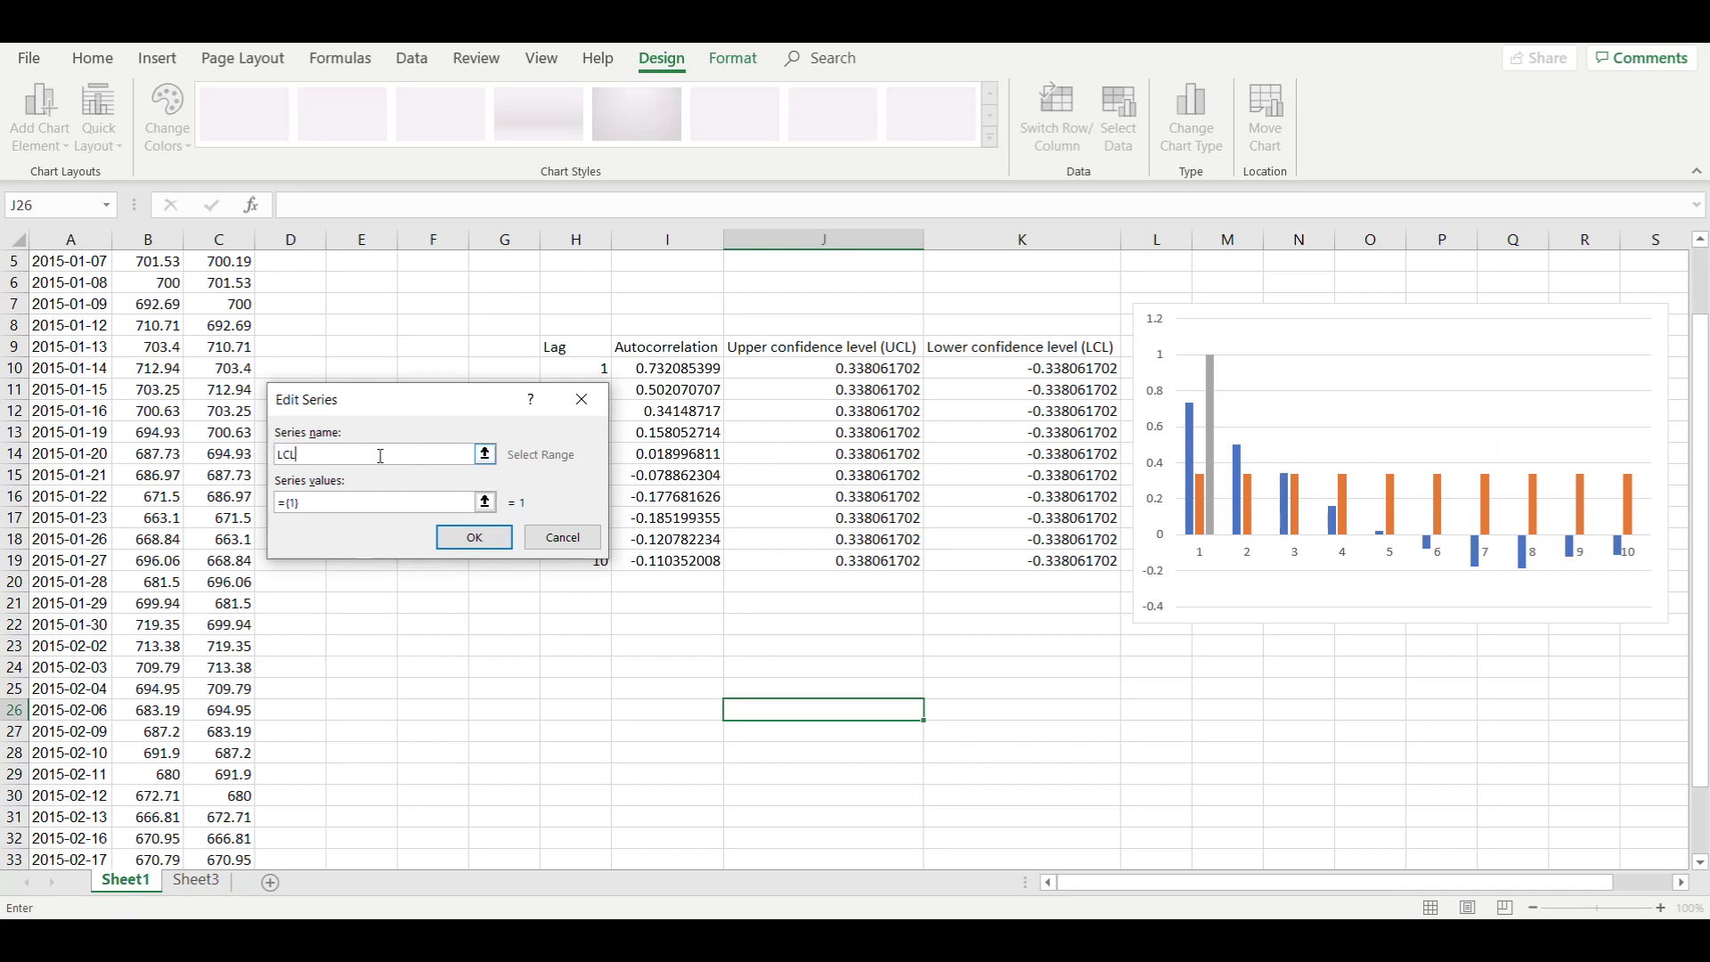
click(346, 504)
drag(1091, 369, 925, 571)
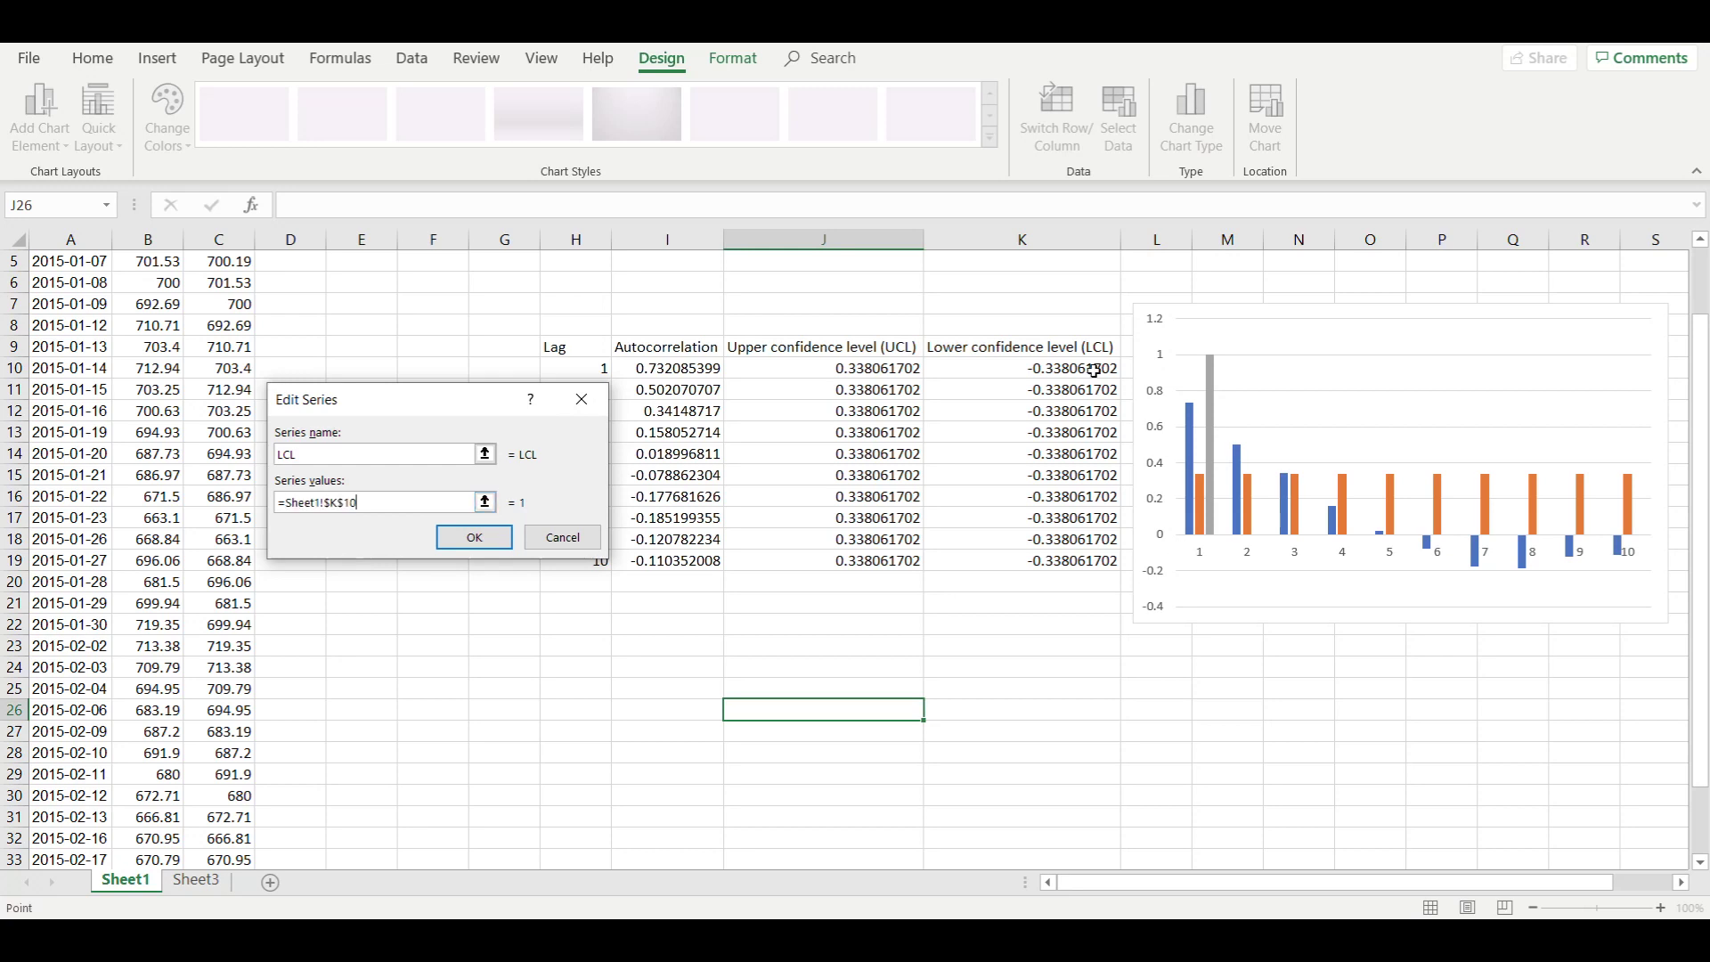
click(470, 538)
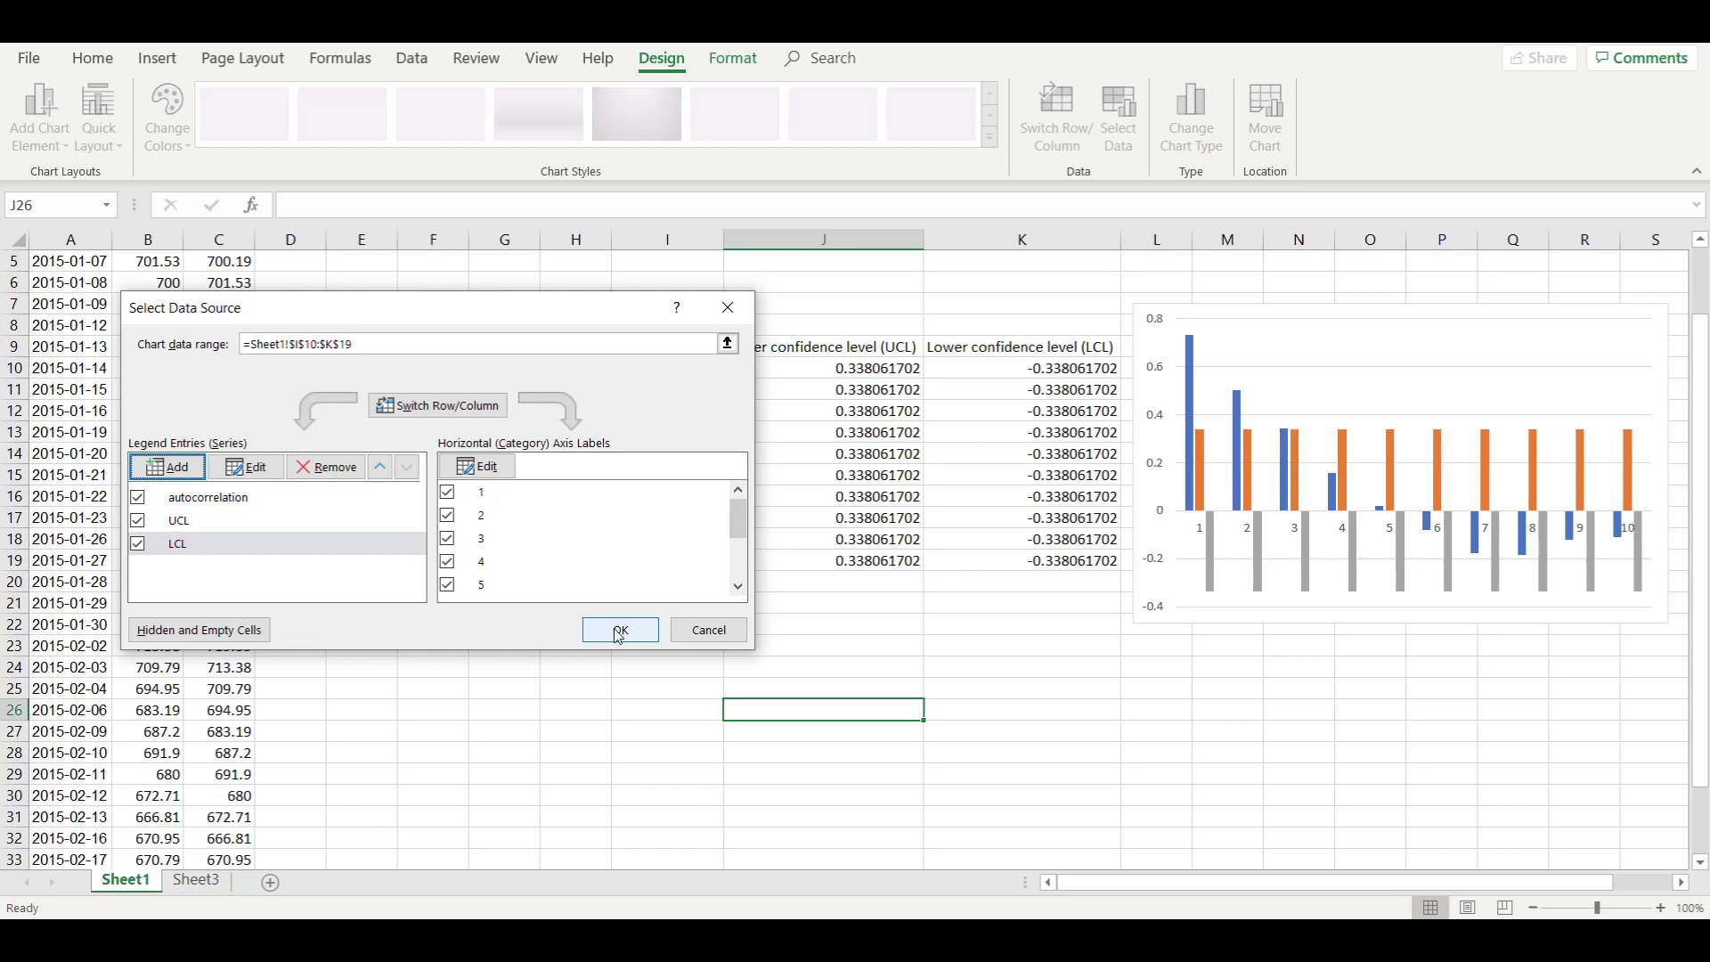
click(621, 630)
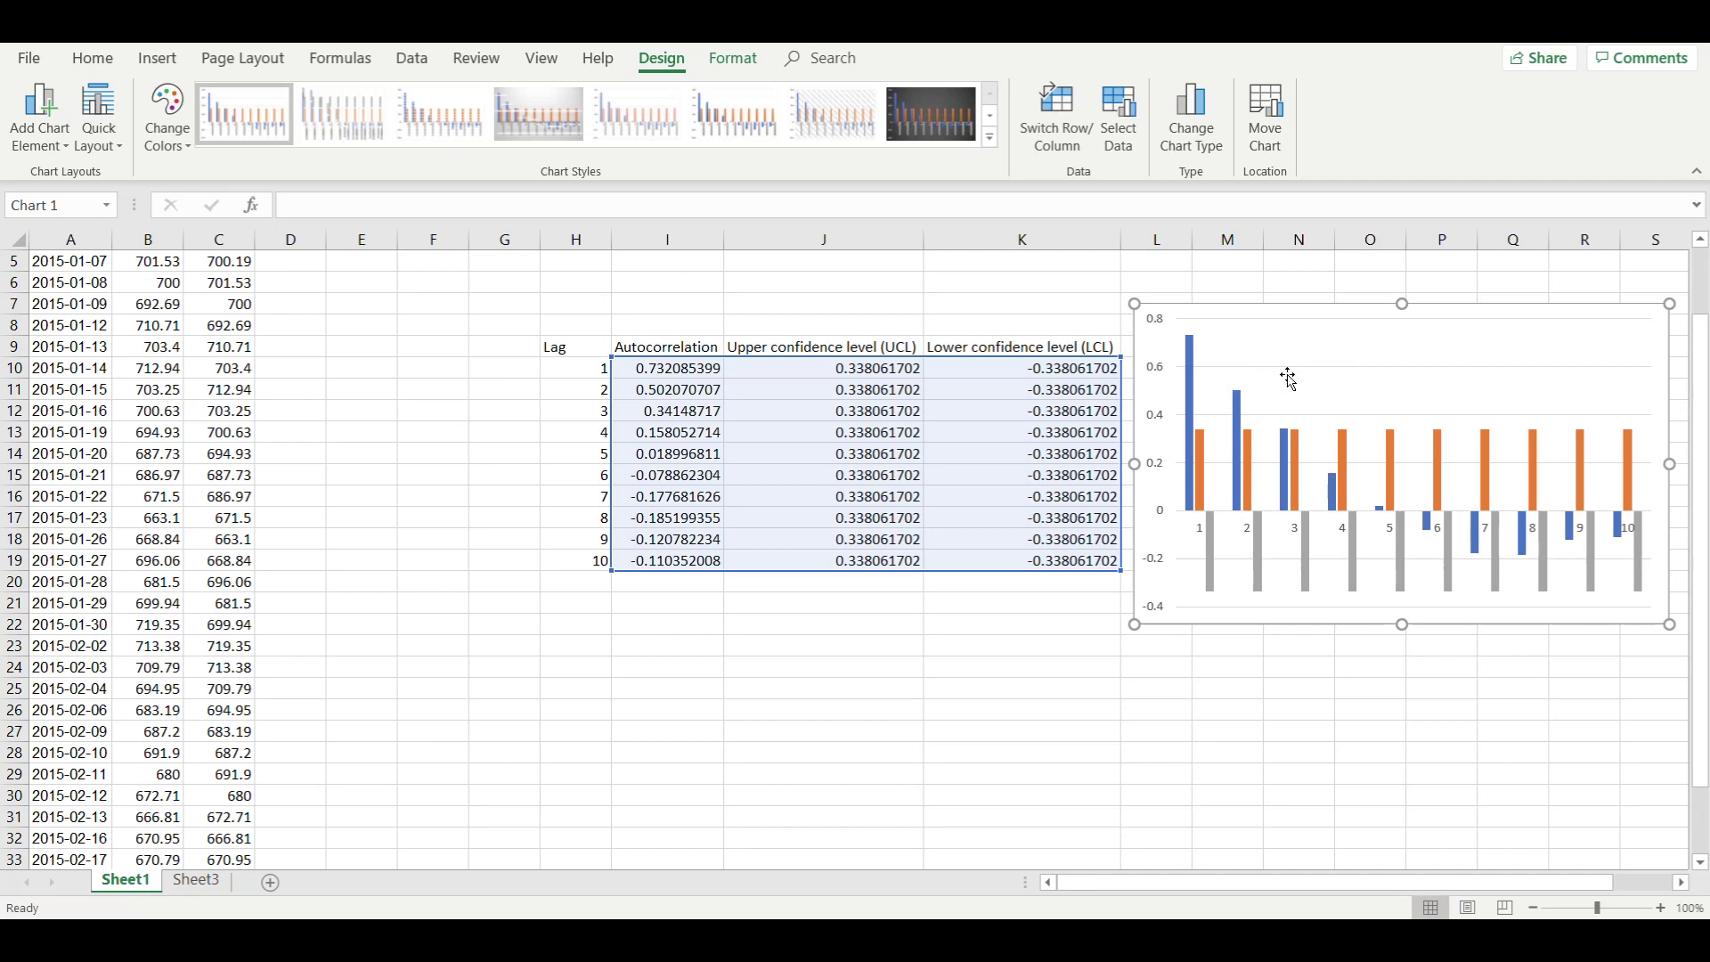
right_click(1293, 452)
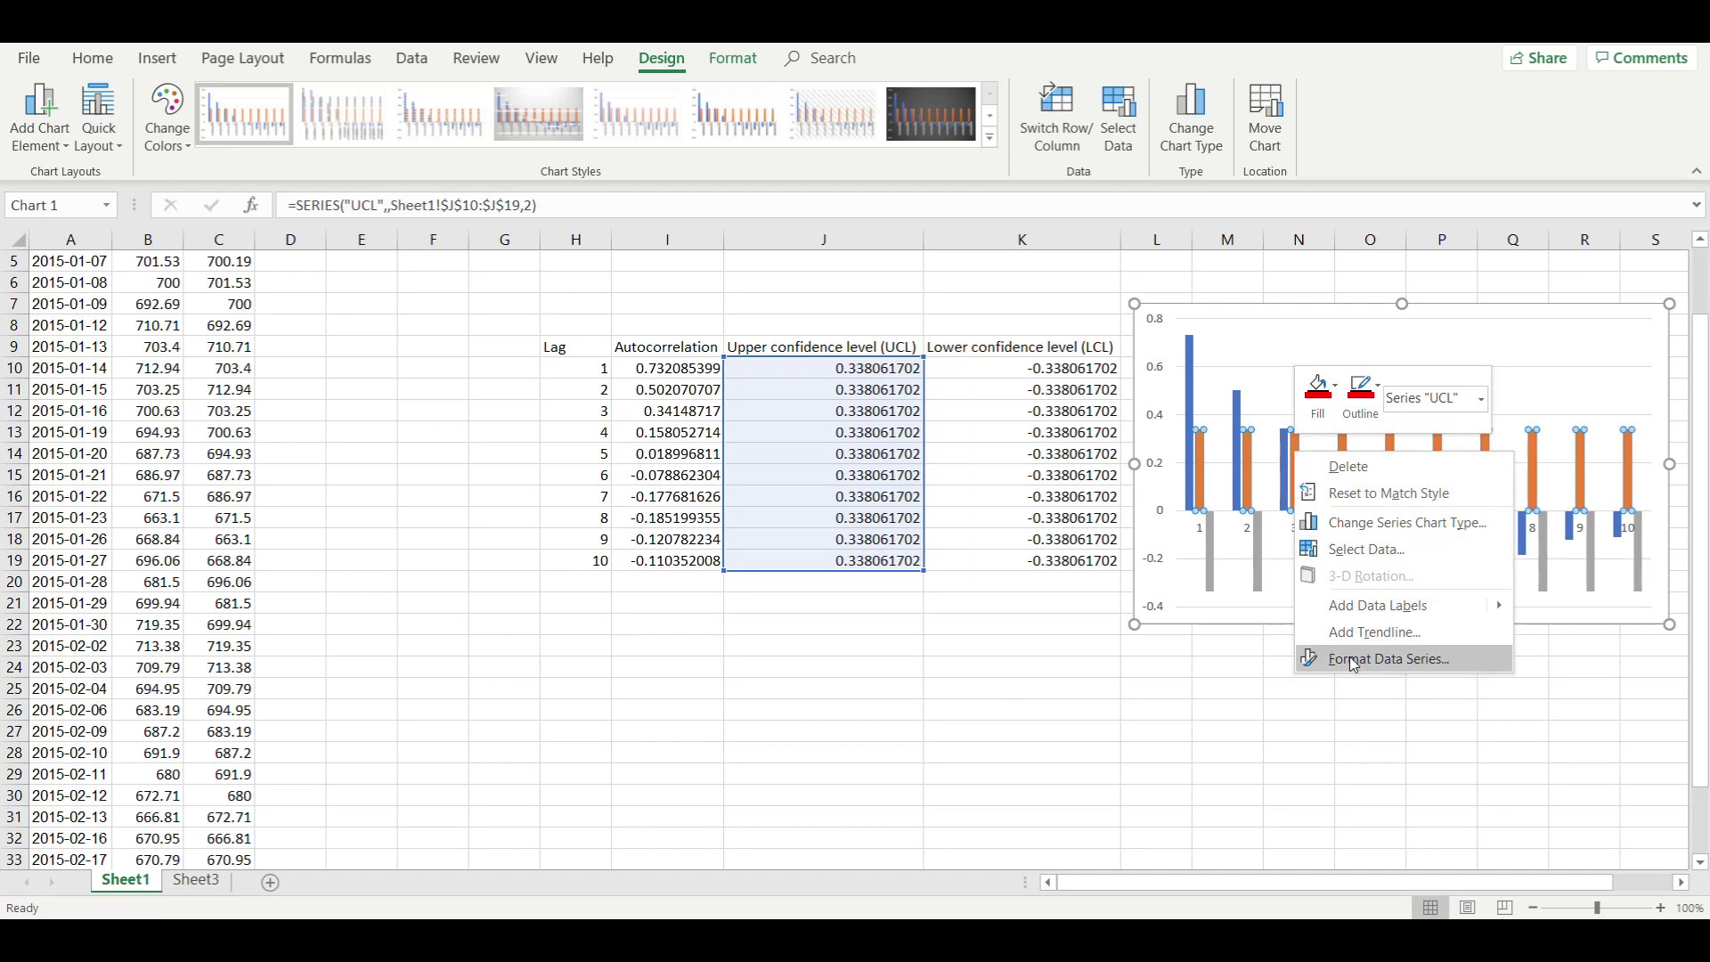
Step: Change the UCL and LCL series to Line in a combo chart, keeping autocorrelation as columns
click(1402, 522)
drag(1012, 141, 881, 149)
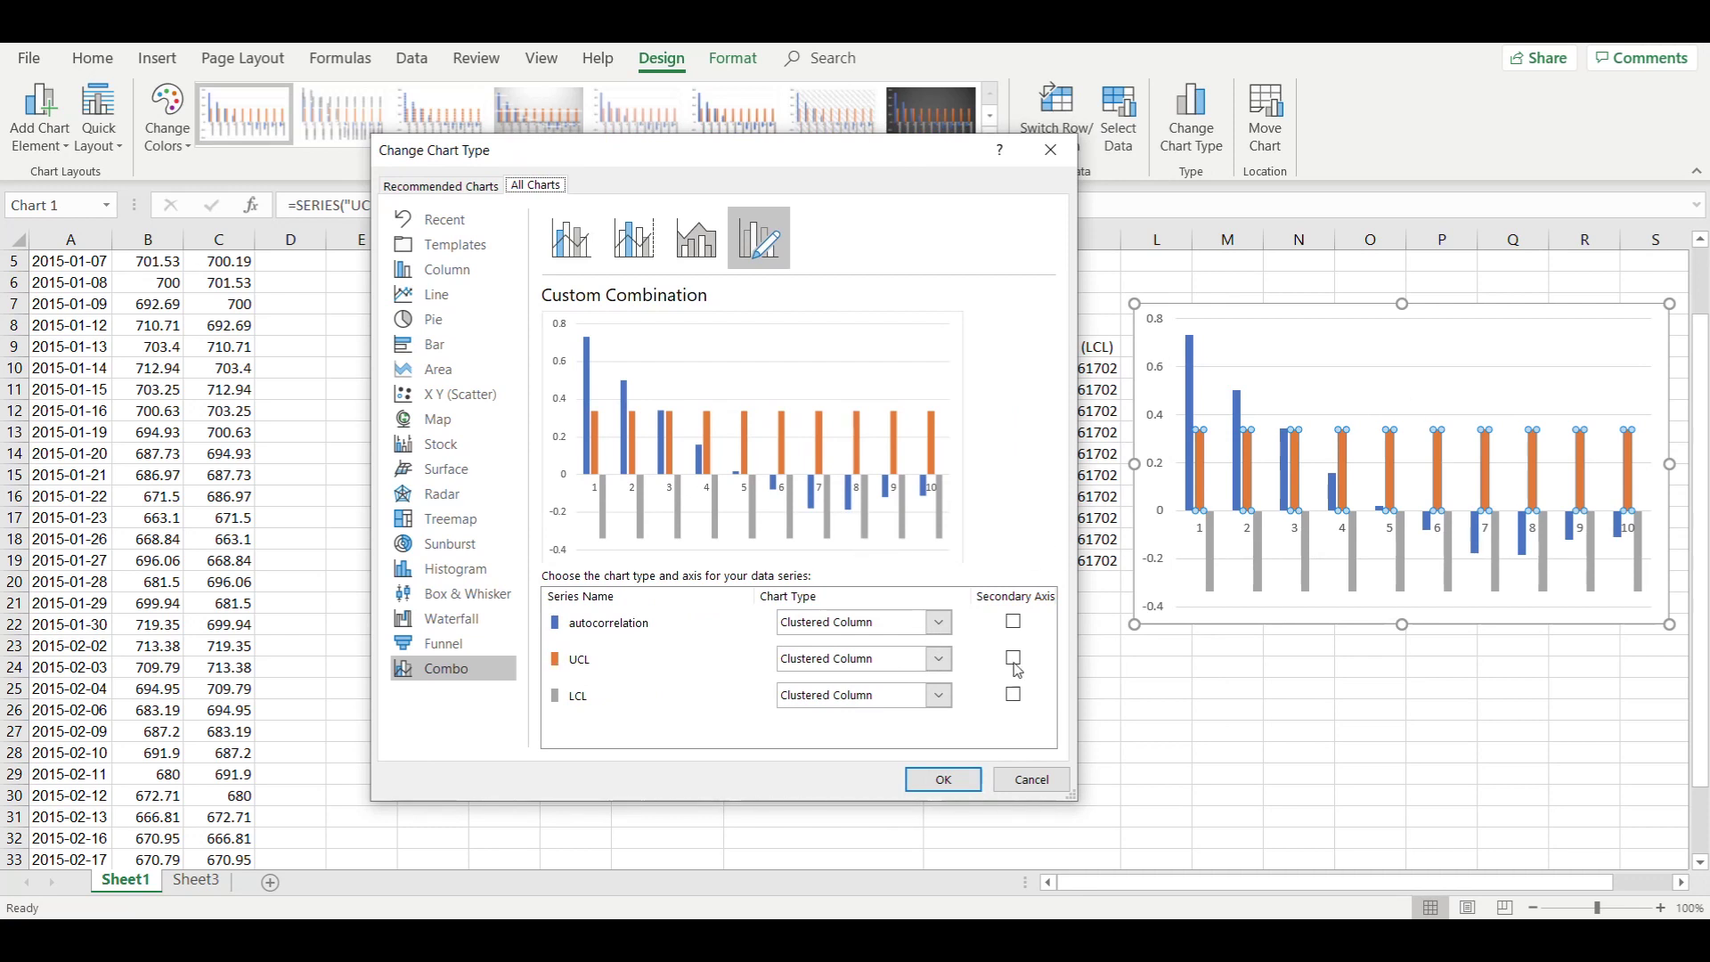
click(940, 659)
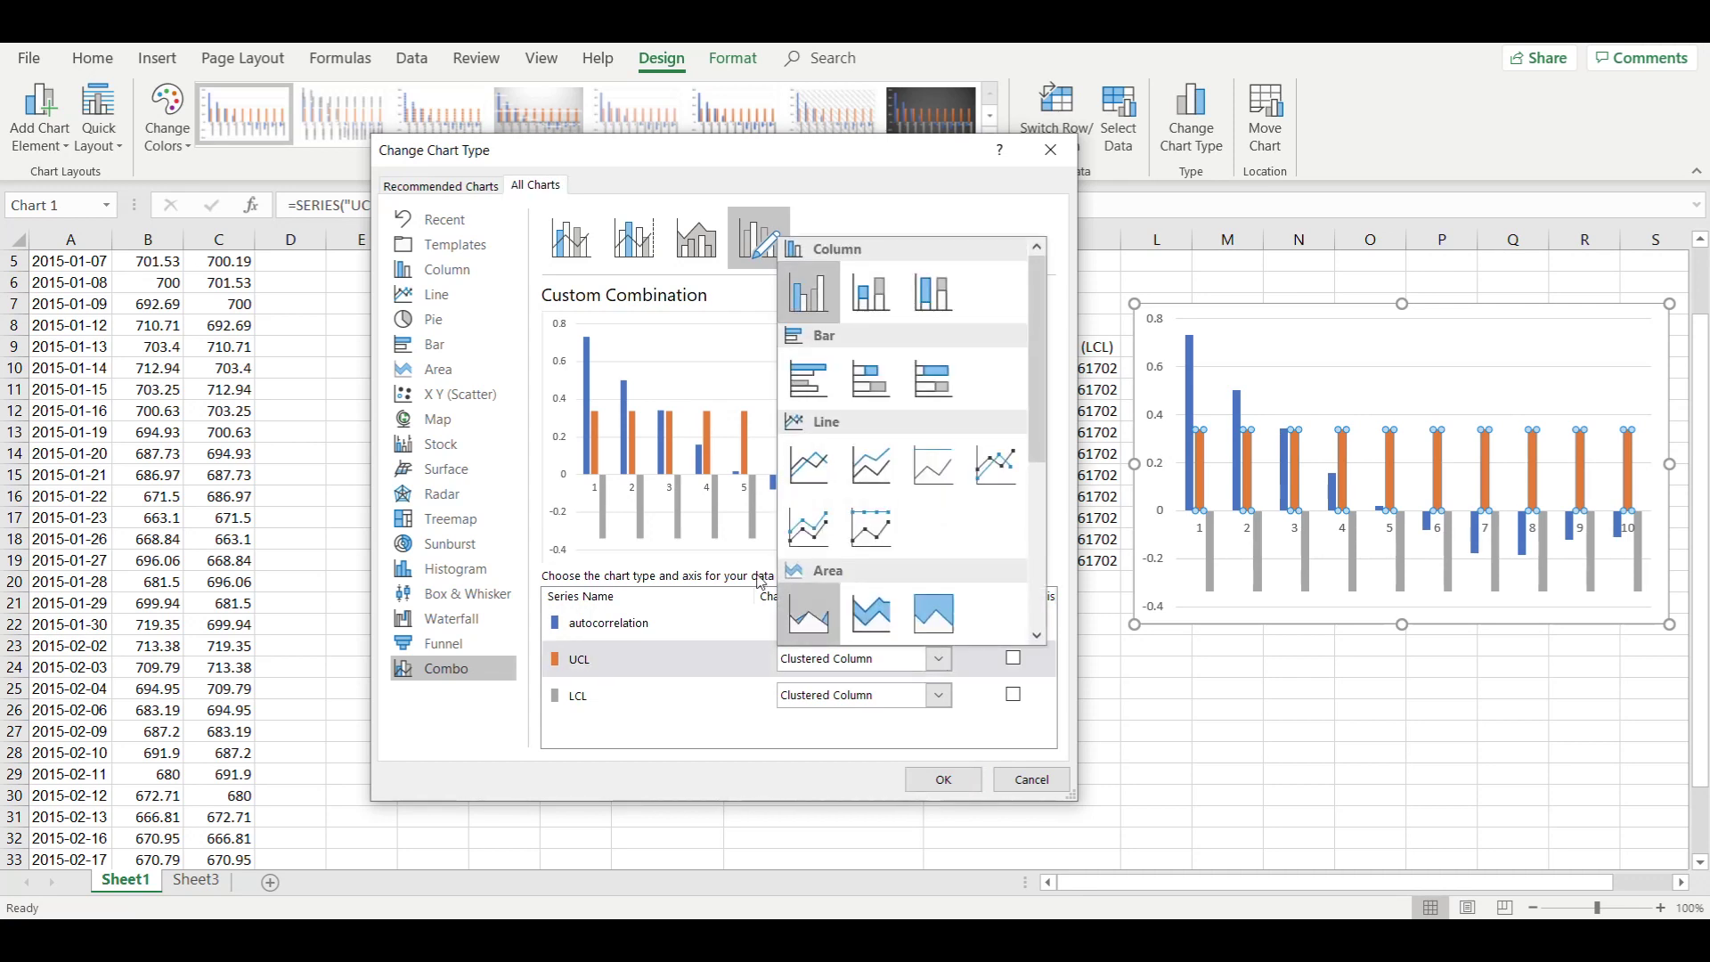
click(812, 463)
click(926, 699)
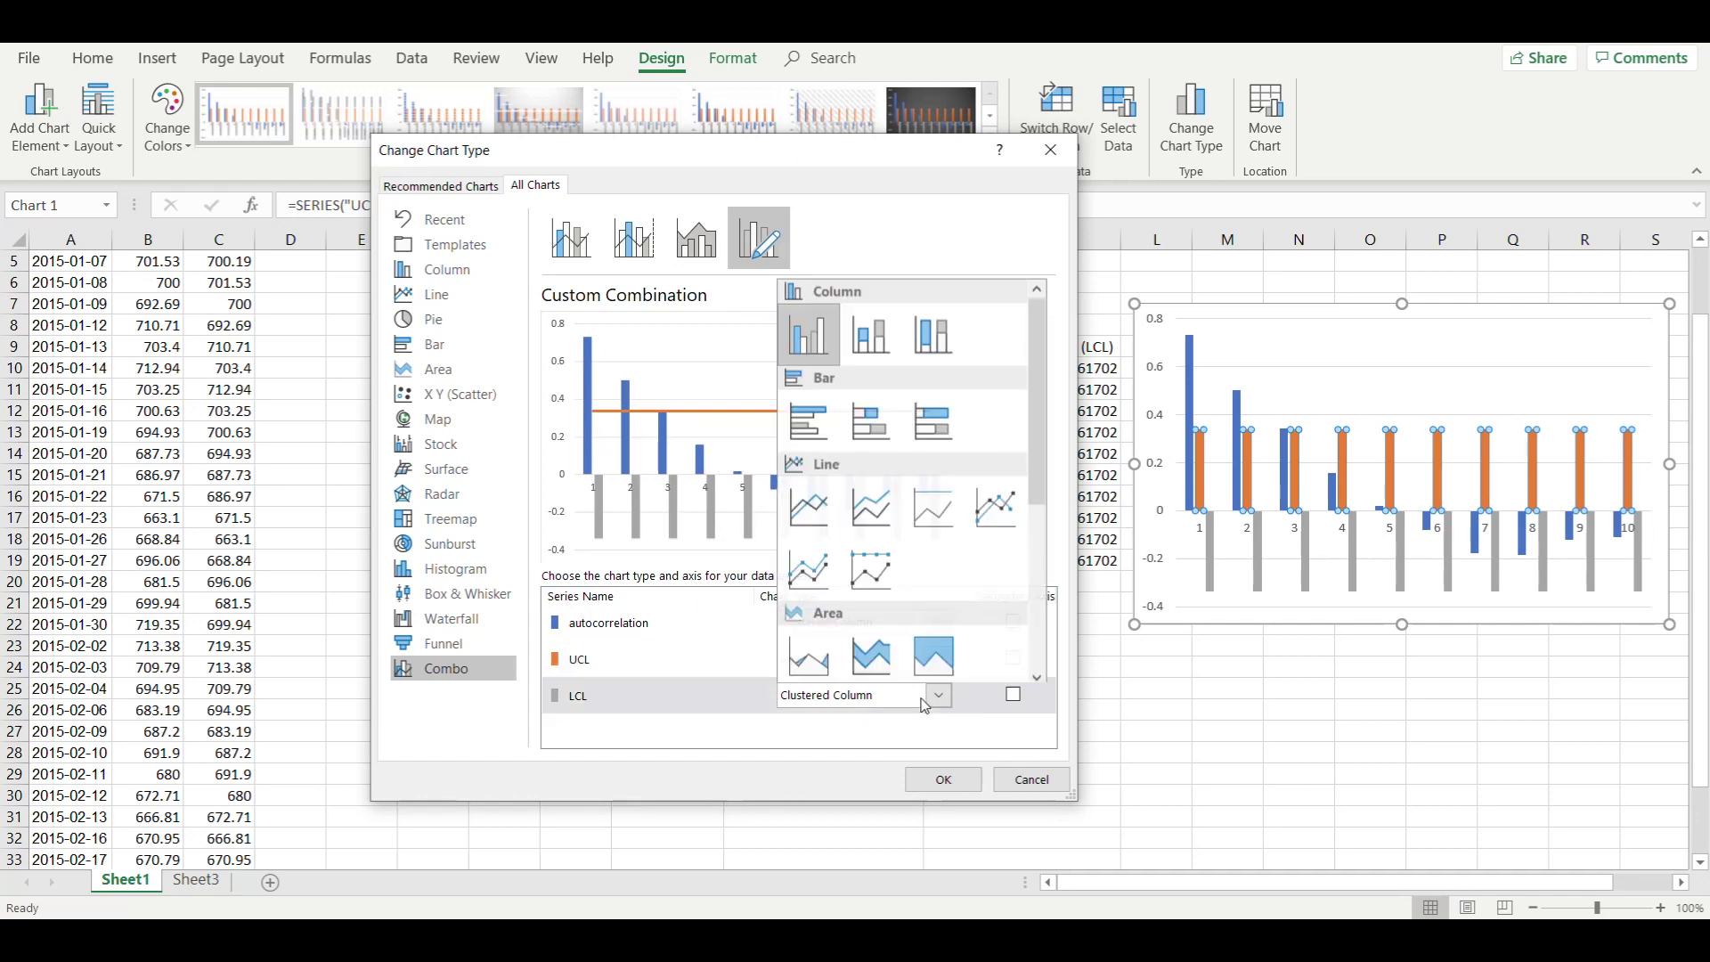
click(790, 507)
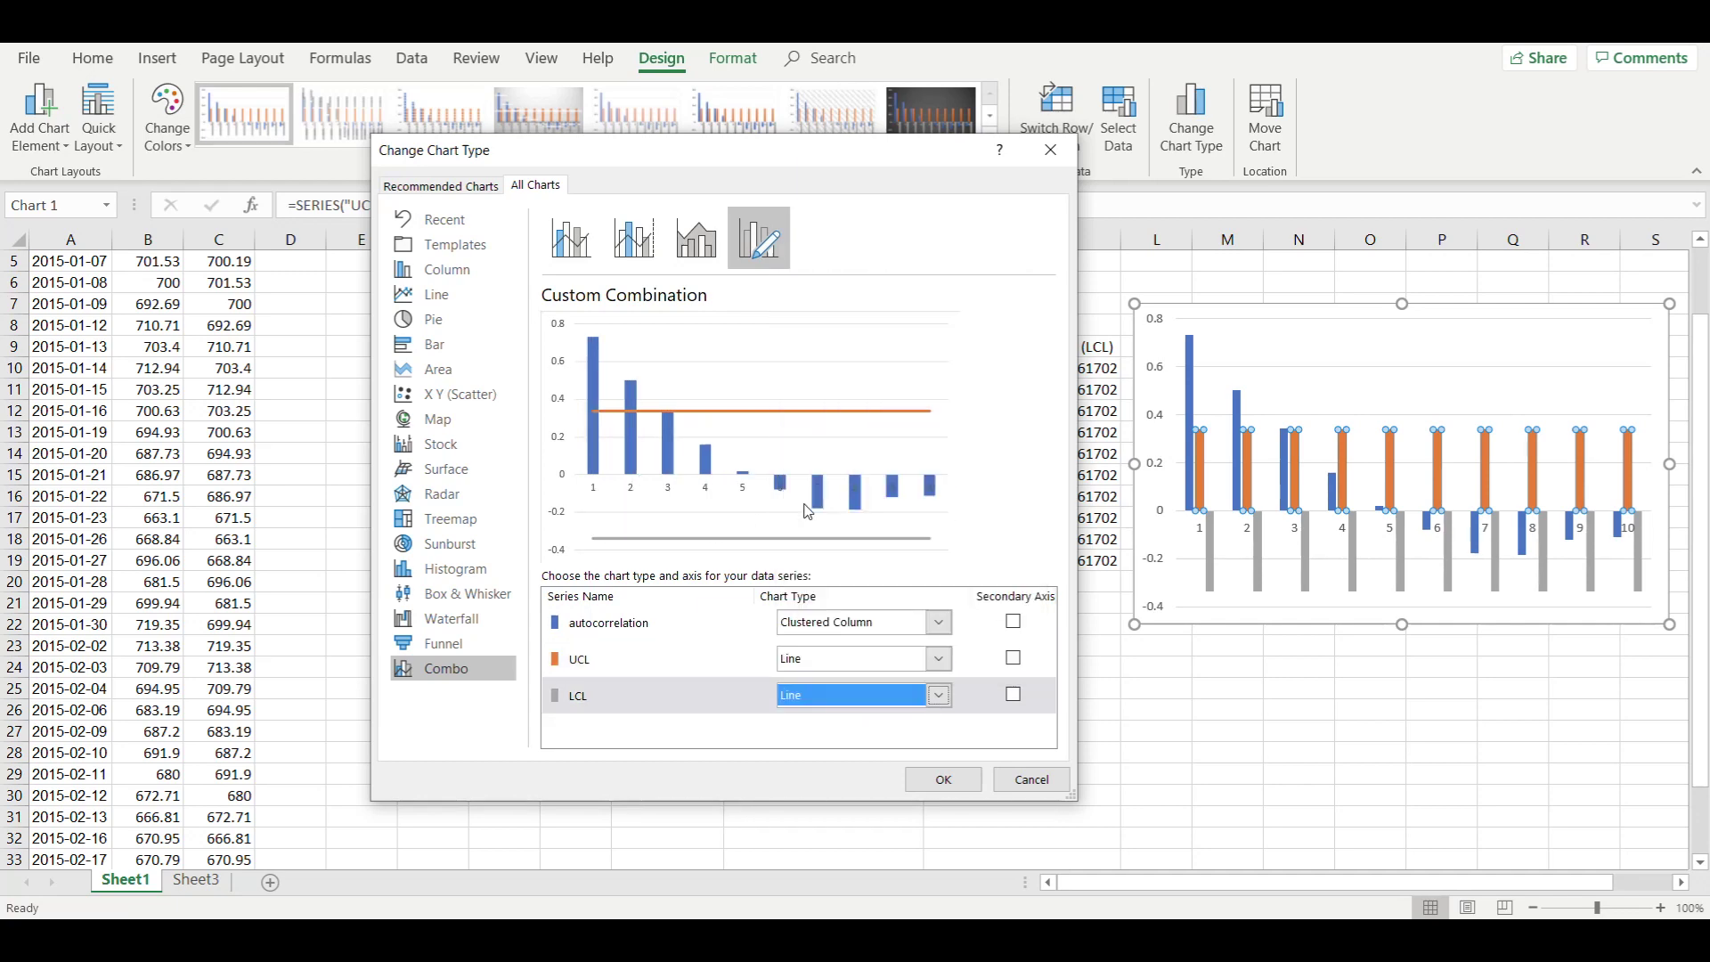
click(943, 779)
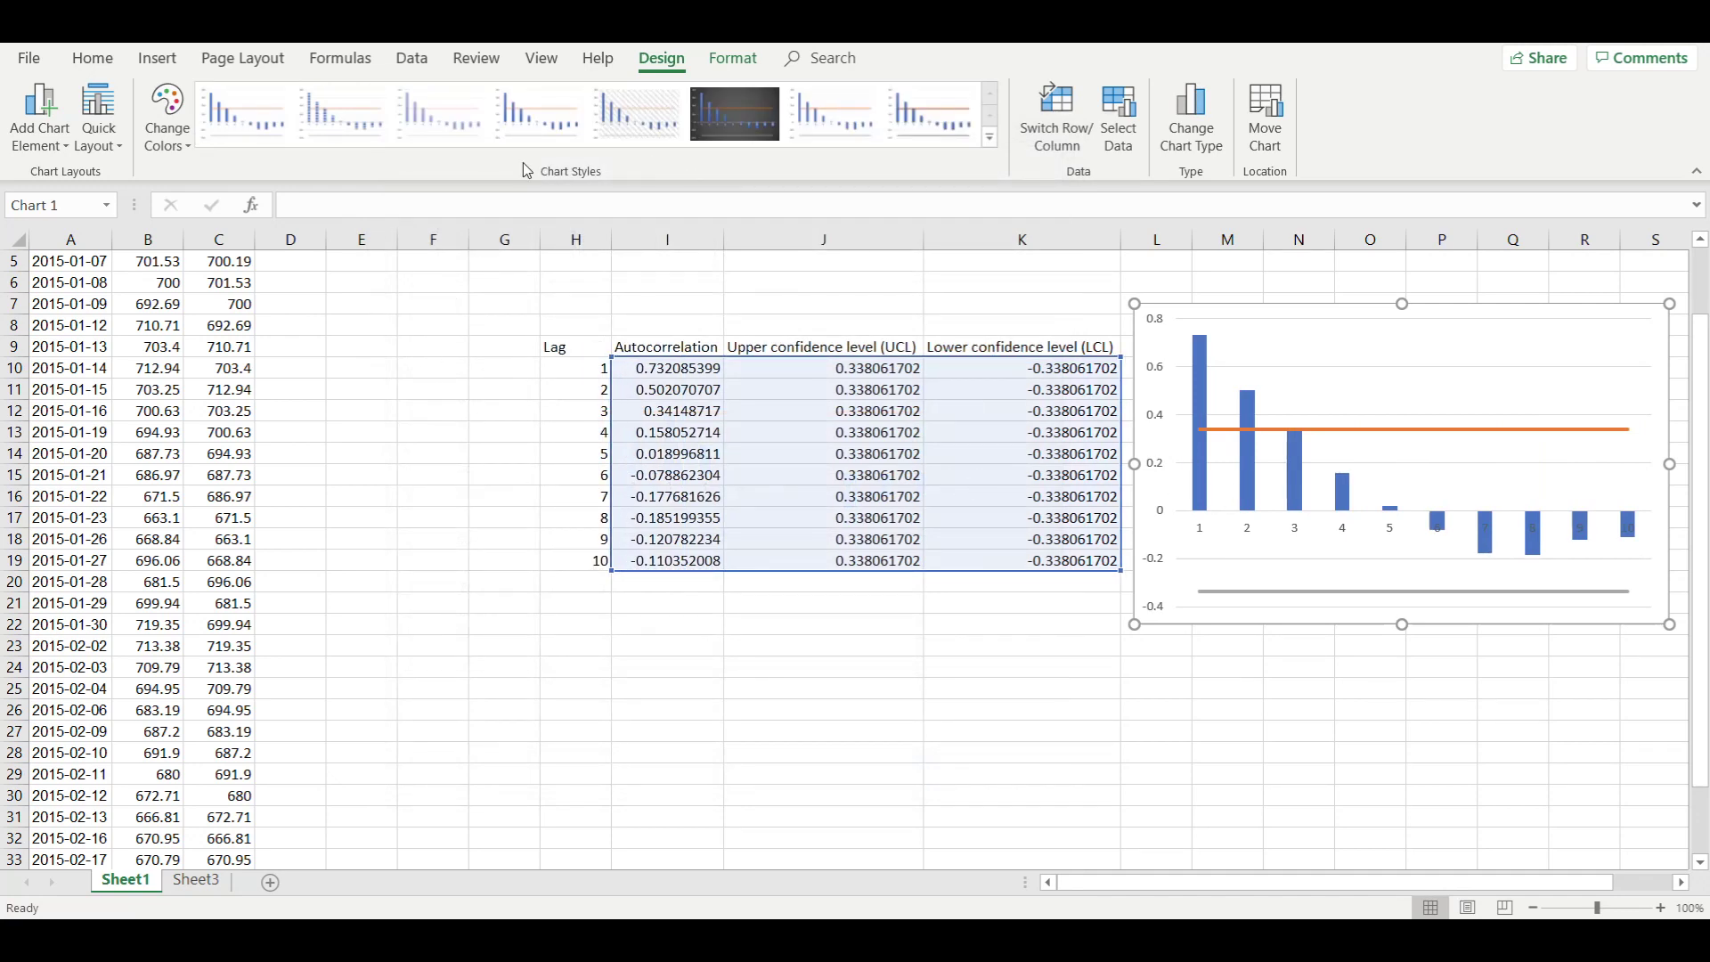
Step: Give the UCL line a square-dotted dash style and a red outline colour
click(1413, 430)
right_click(1413, 435)
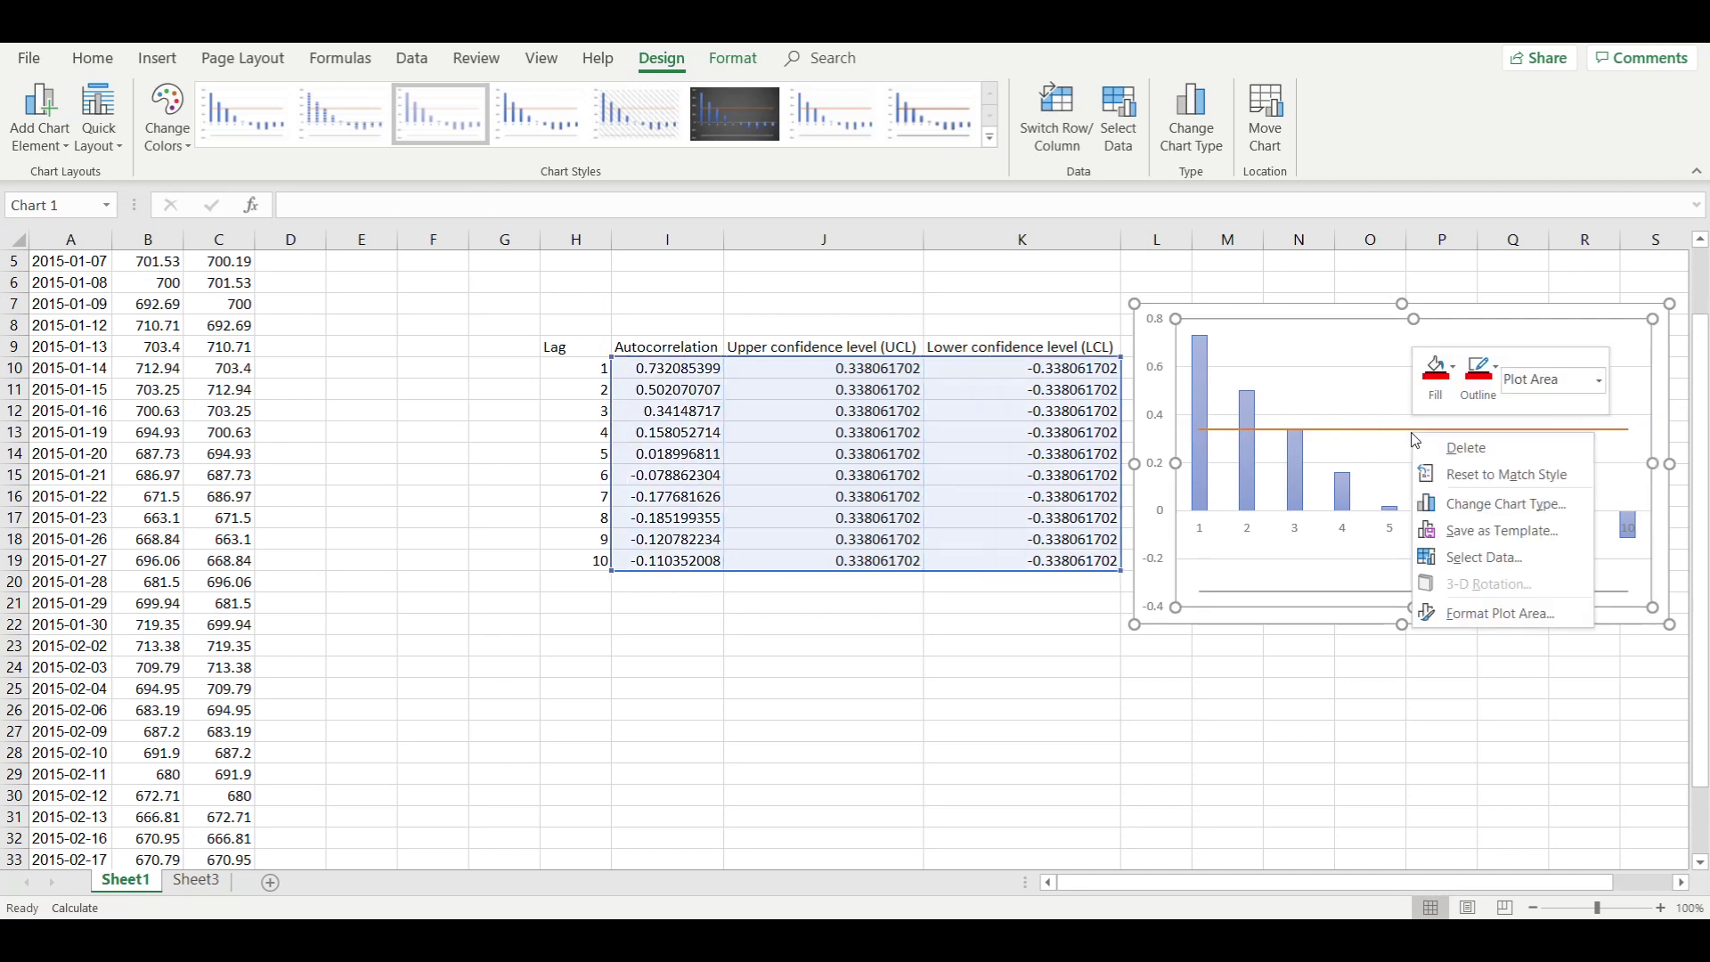
click(1380, 432)
click(1379, 431)
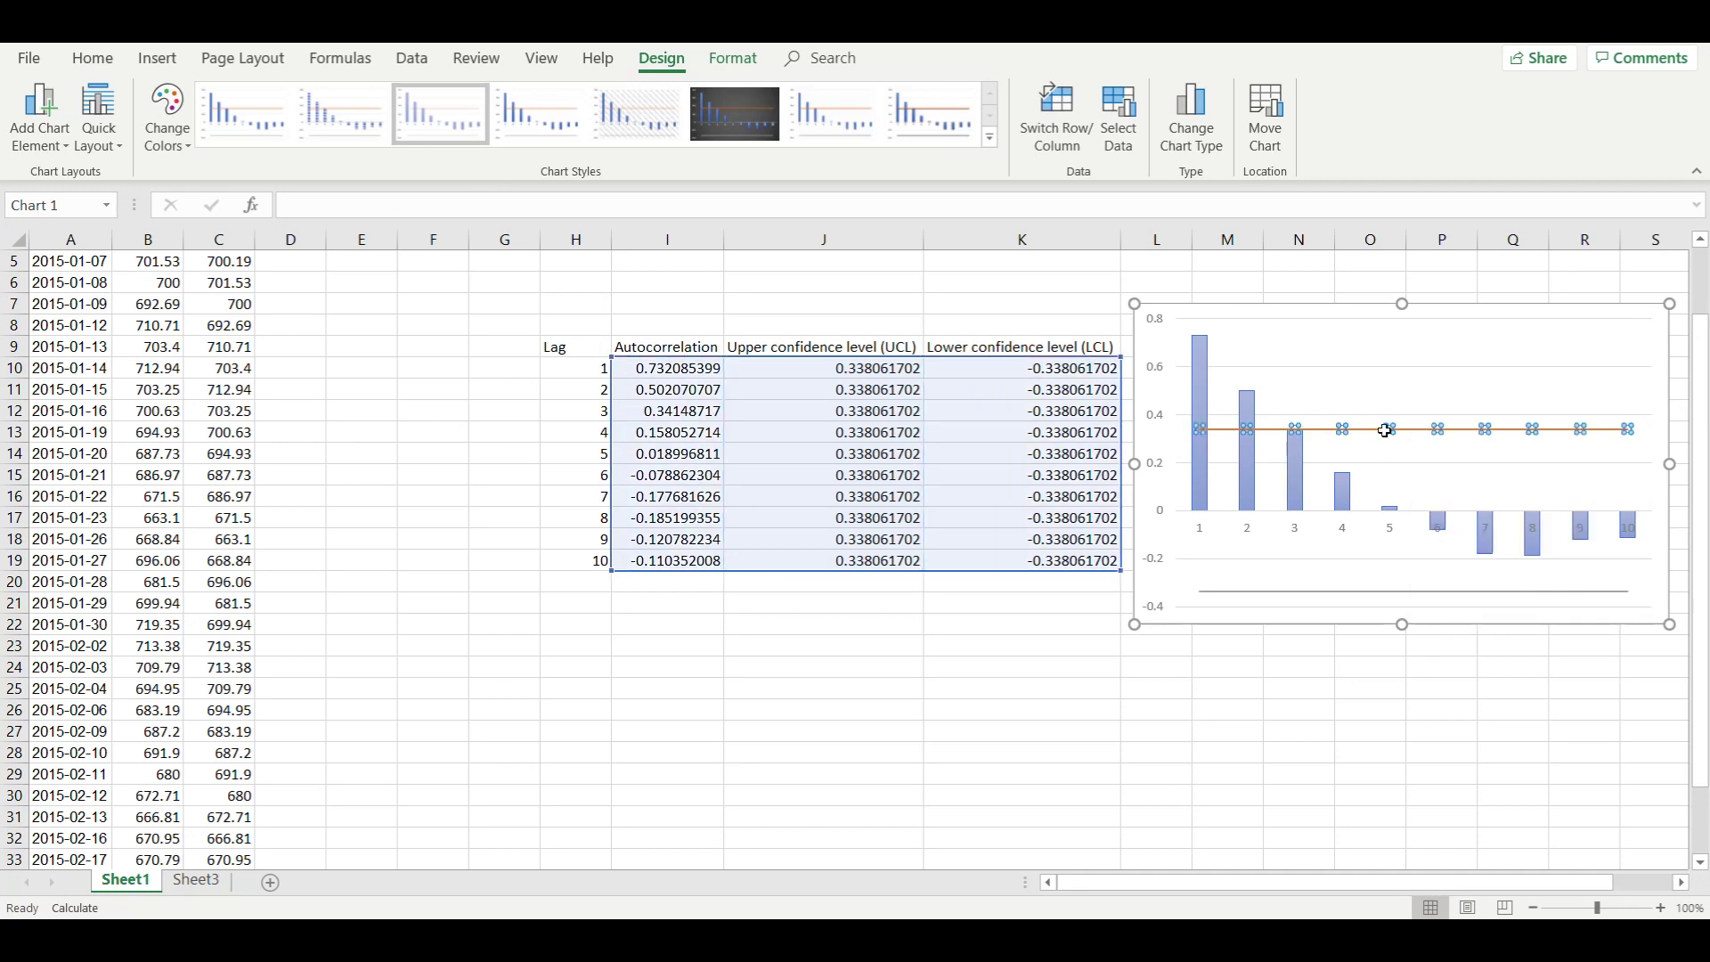
click(733, 58)
click(914, 115)
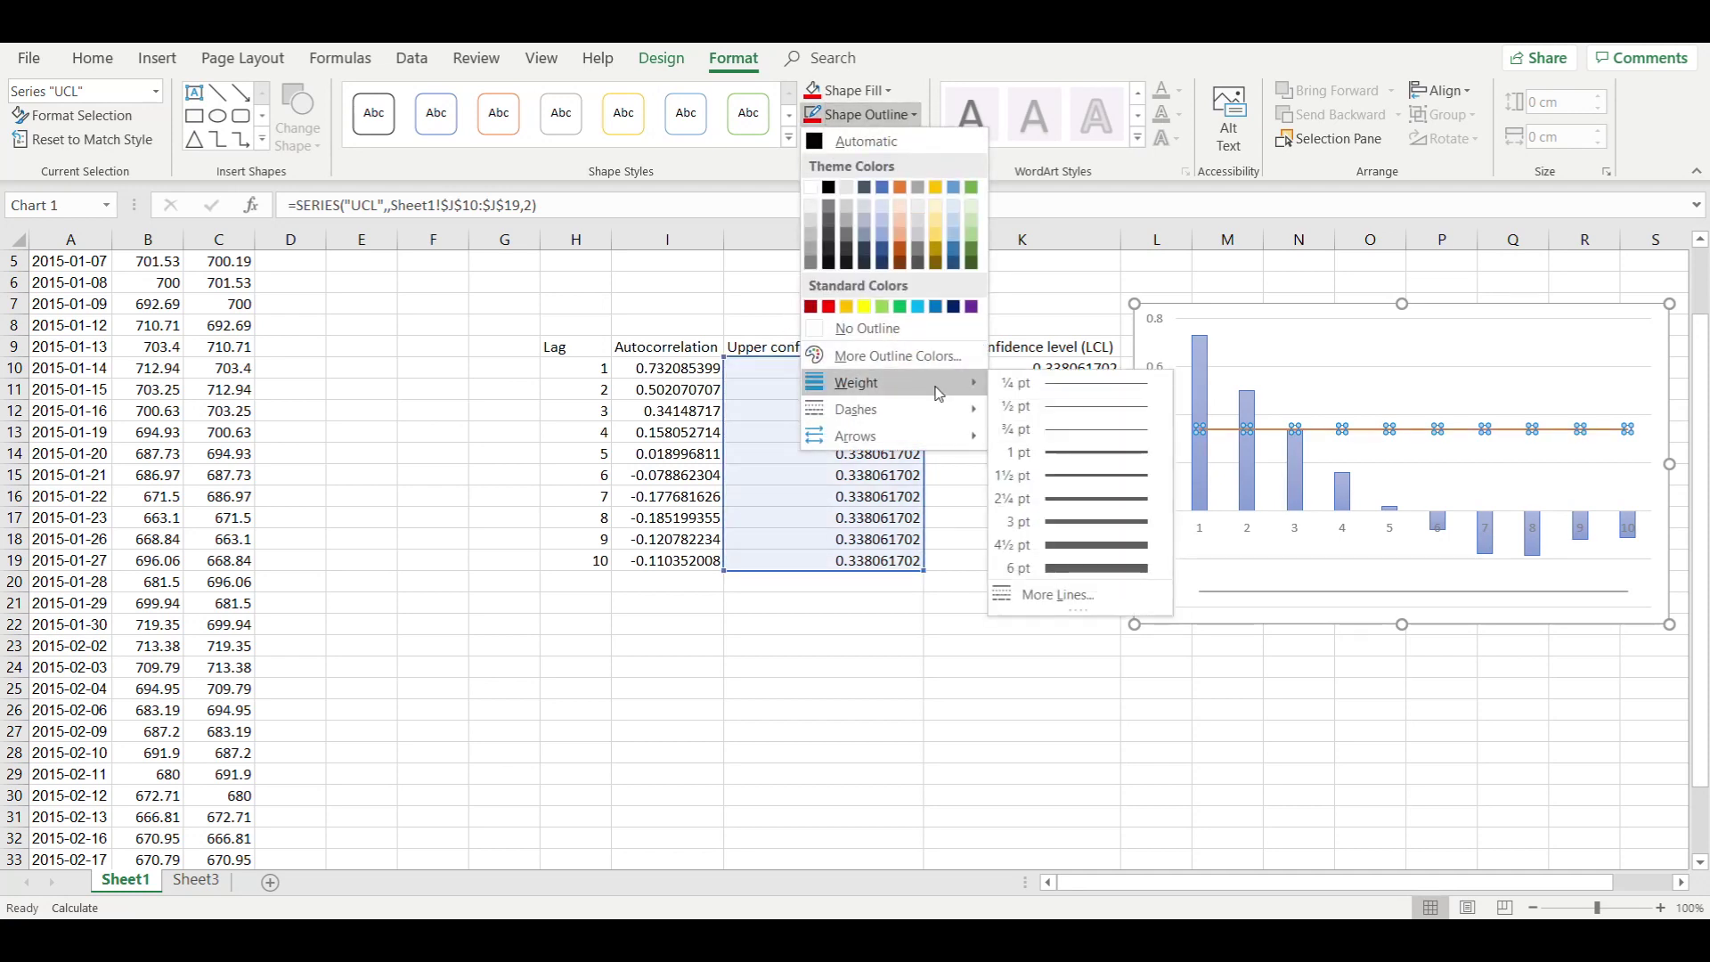
mouse_move(855, 409)
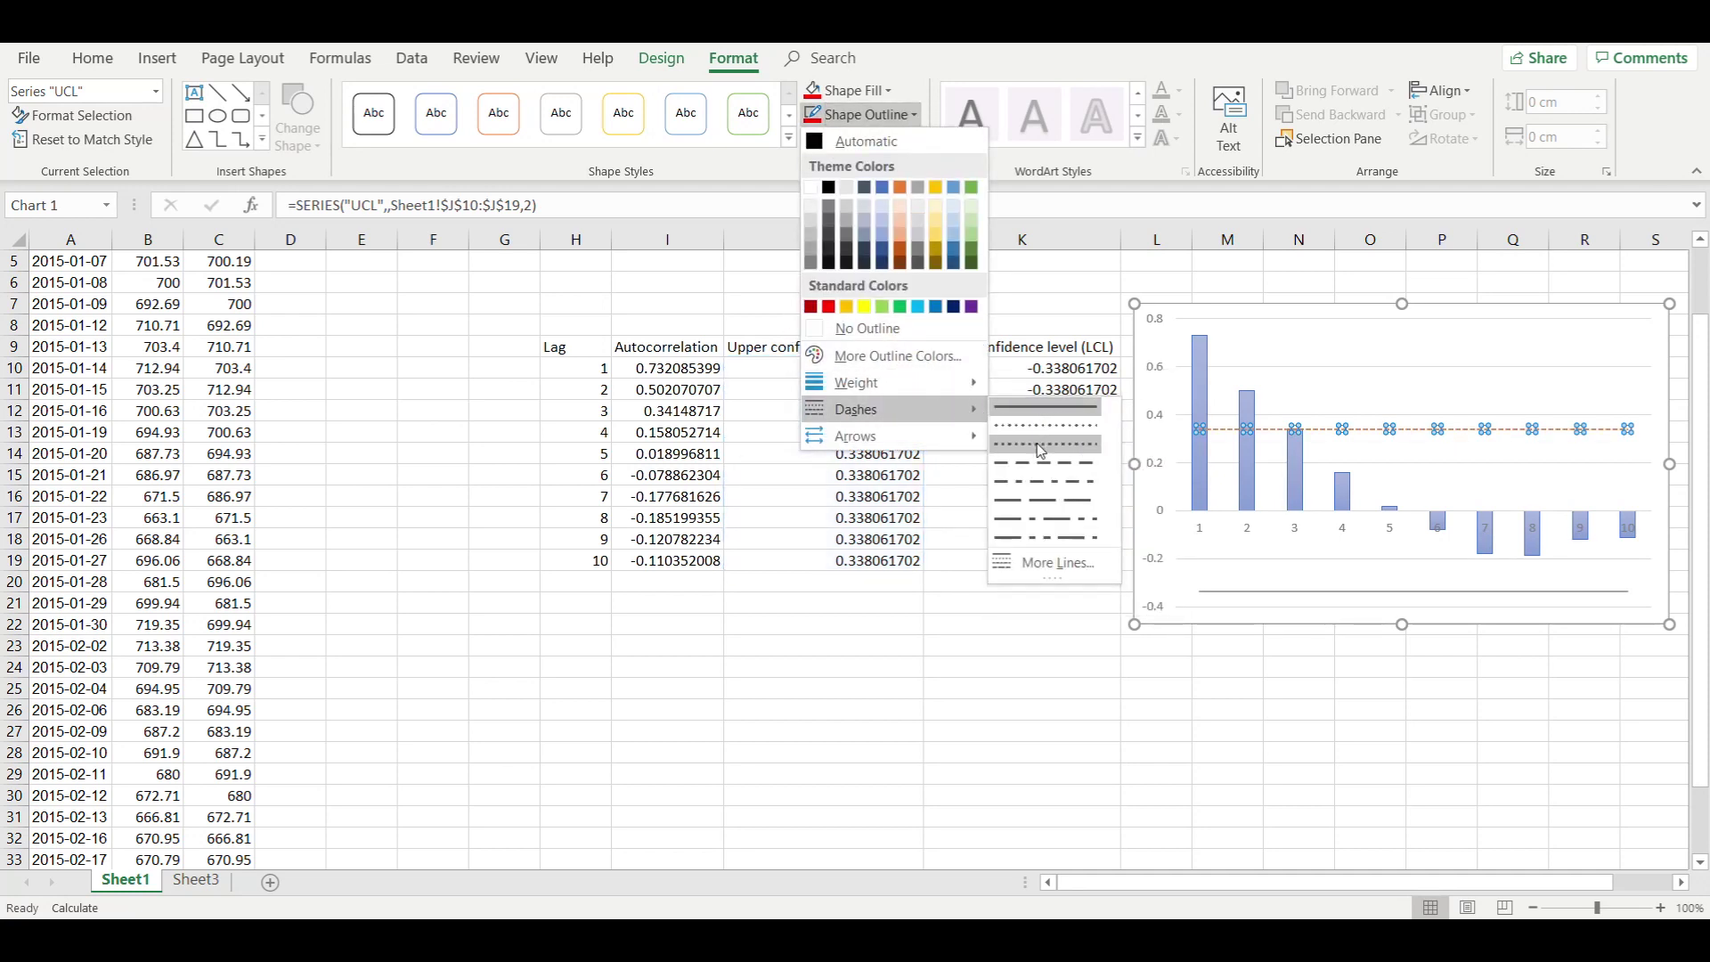
click(1040, 444)
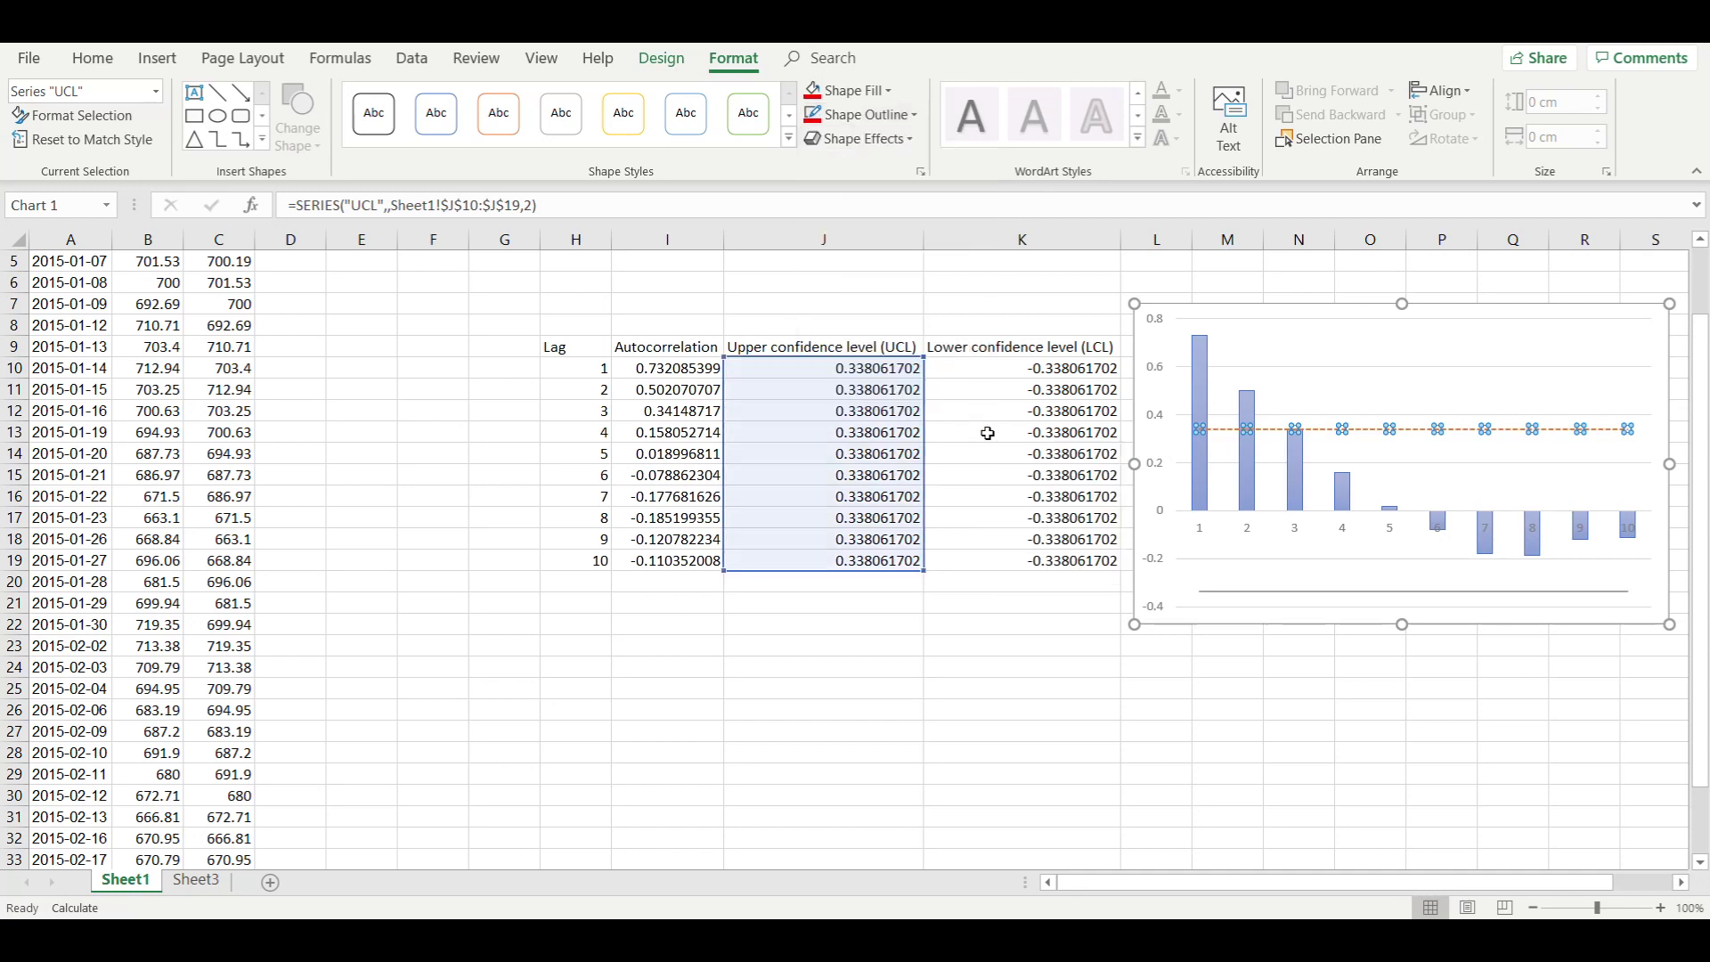
click(913, 115)
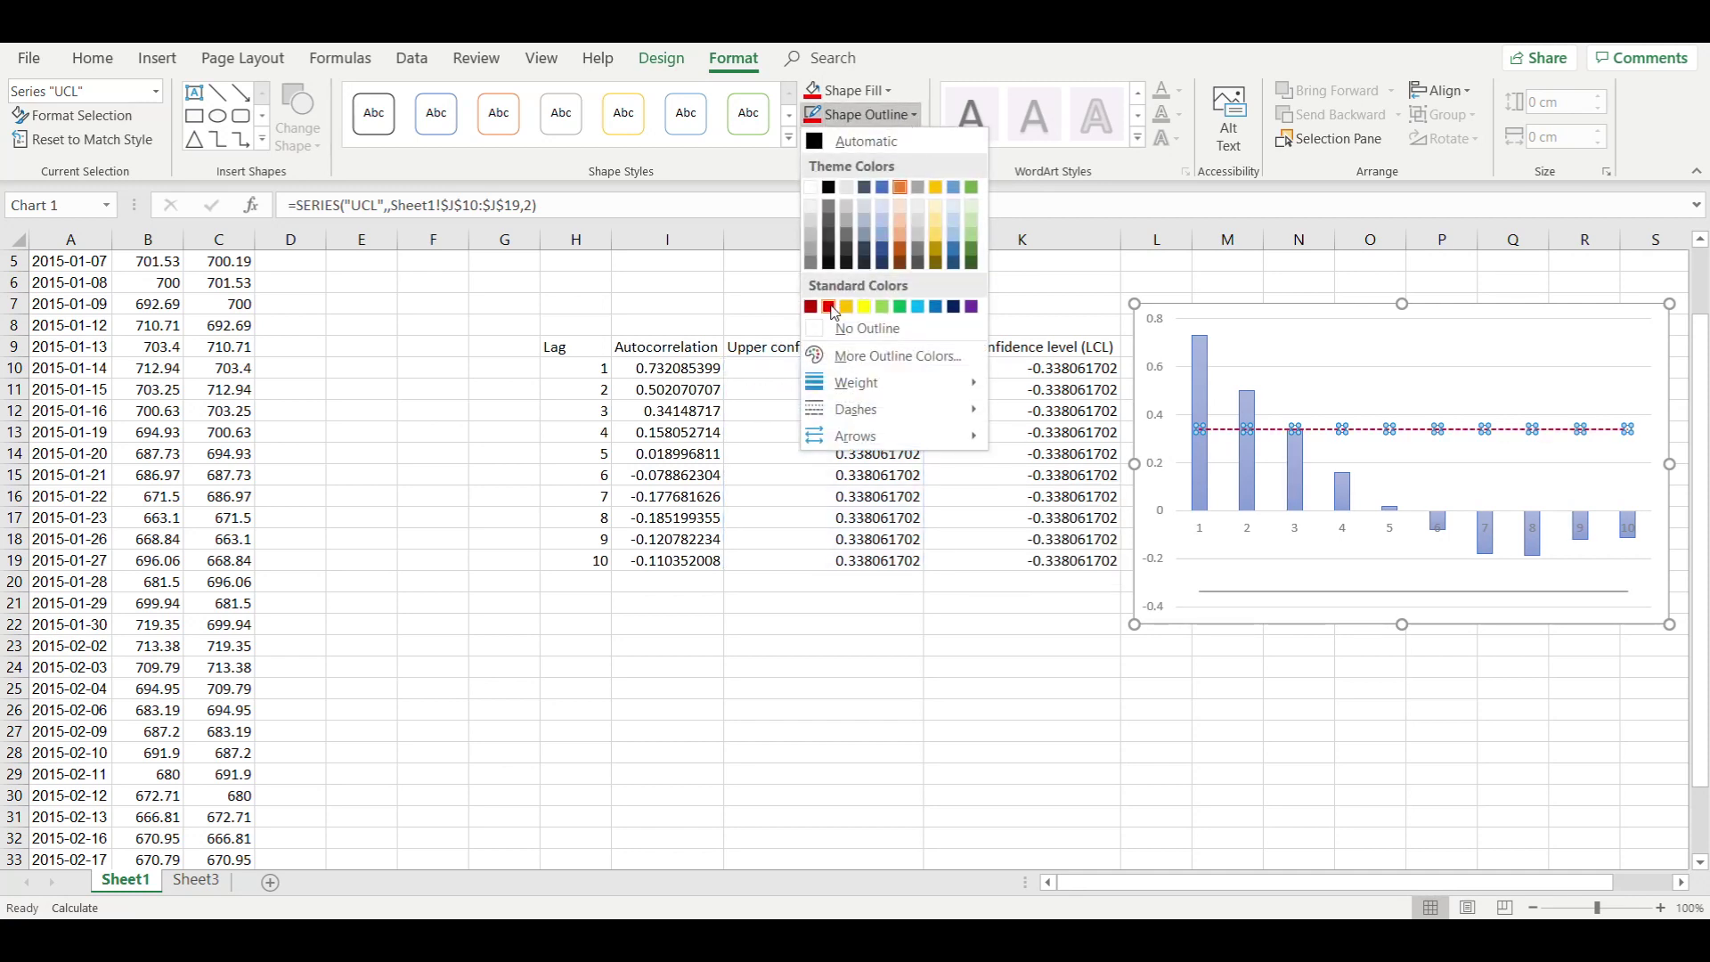
click(828, 307)
Step: Make the LCL line dashed and red to match the UCL line
click(1356, 592)
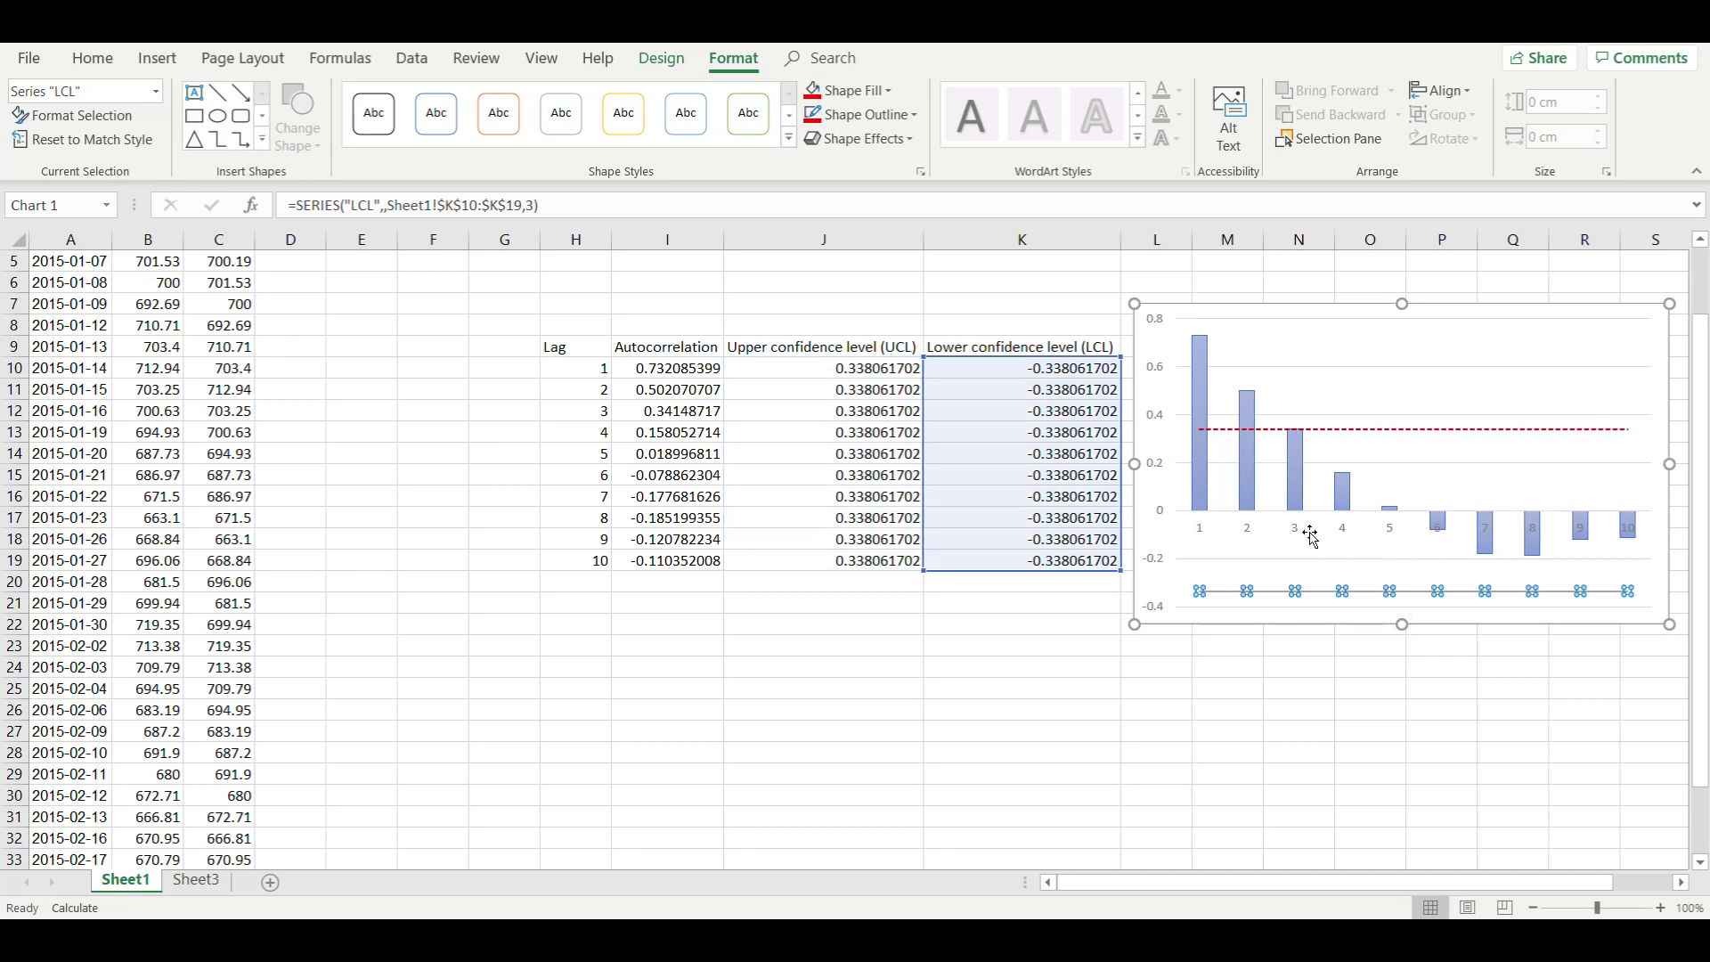
click(907, 117)
mouse_move(856, 409)
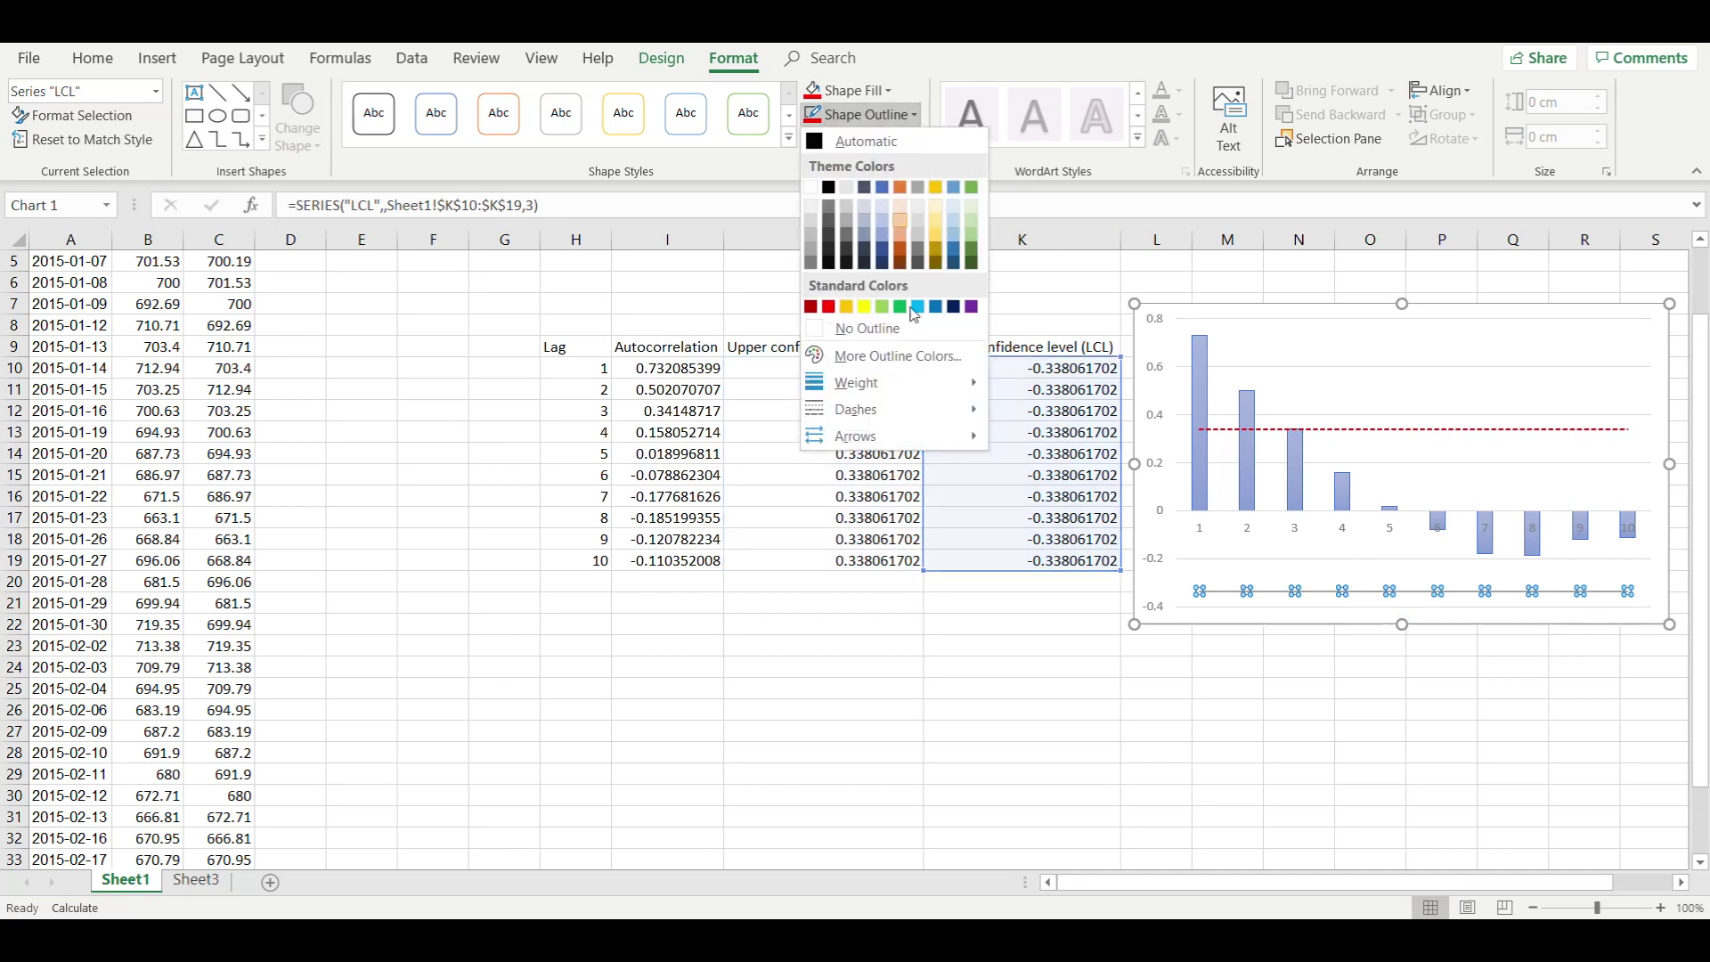
click(1083, 445)
click(911, 115)
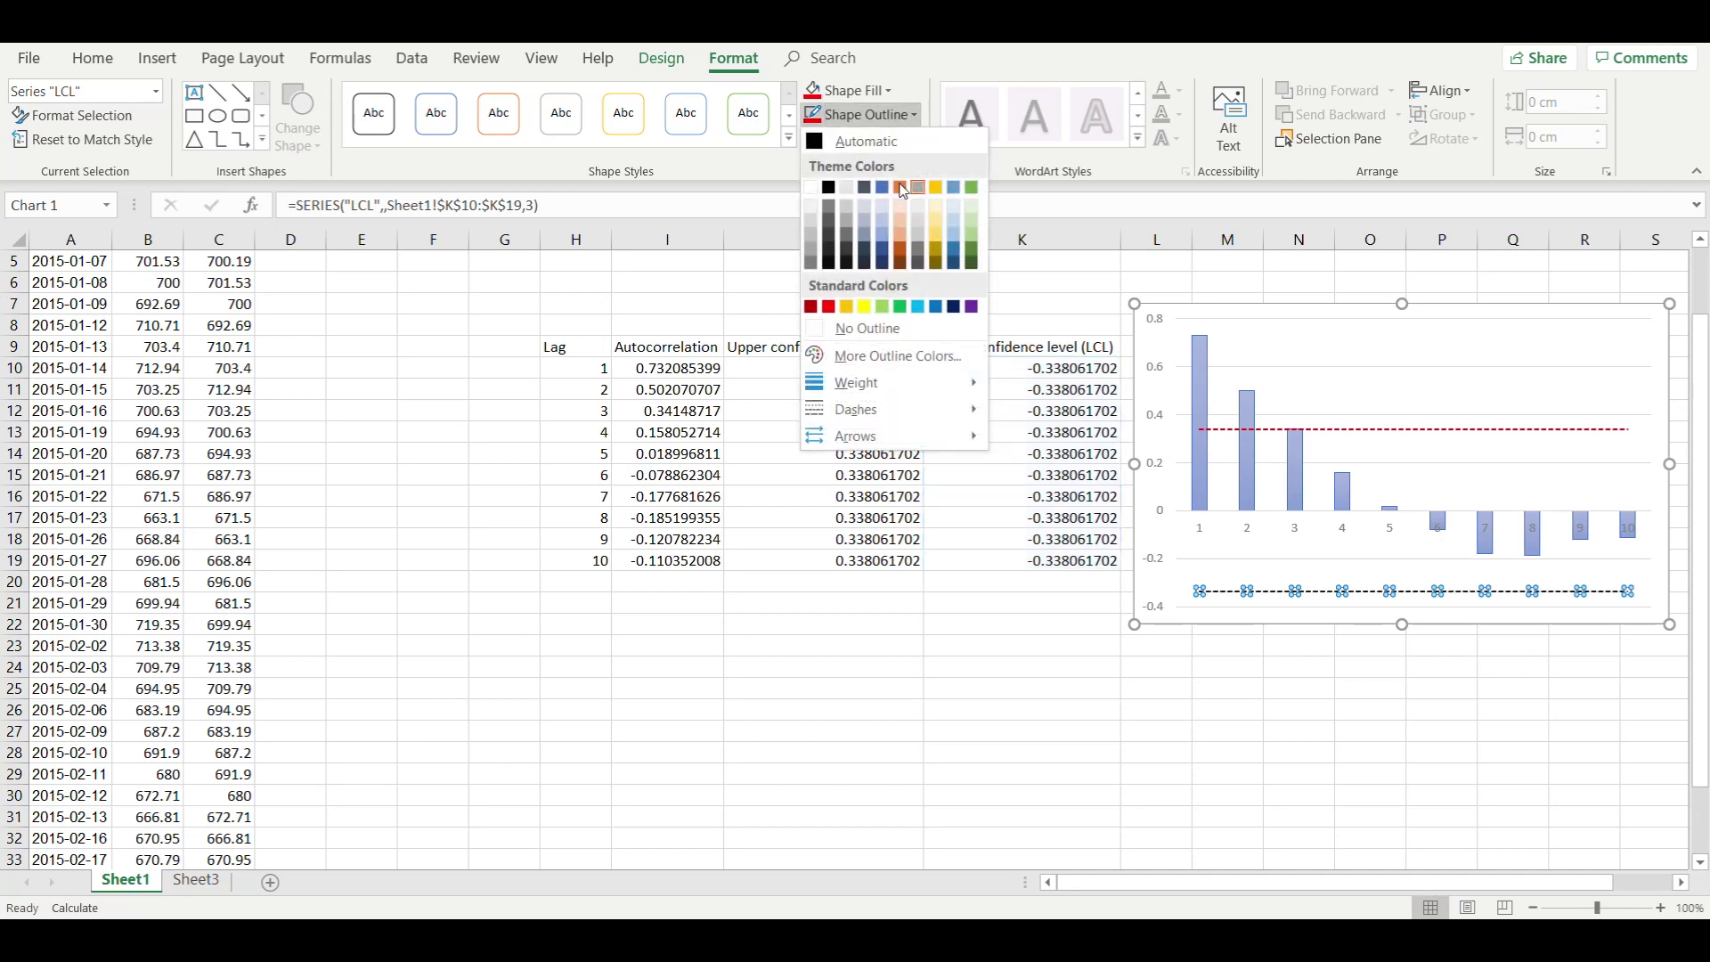
click(831, 278)
click(1069, 663)
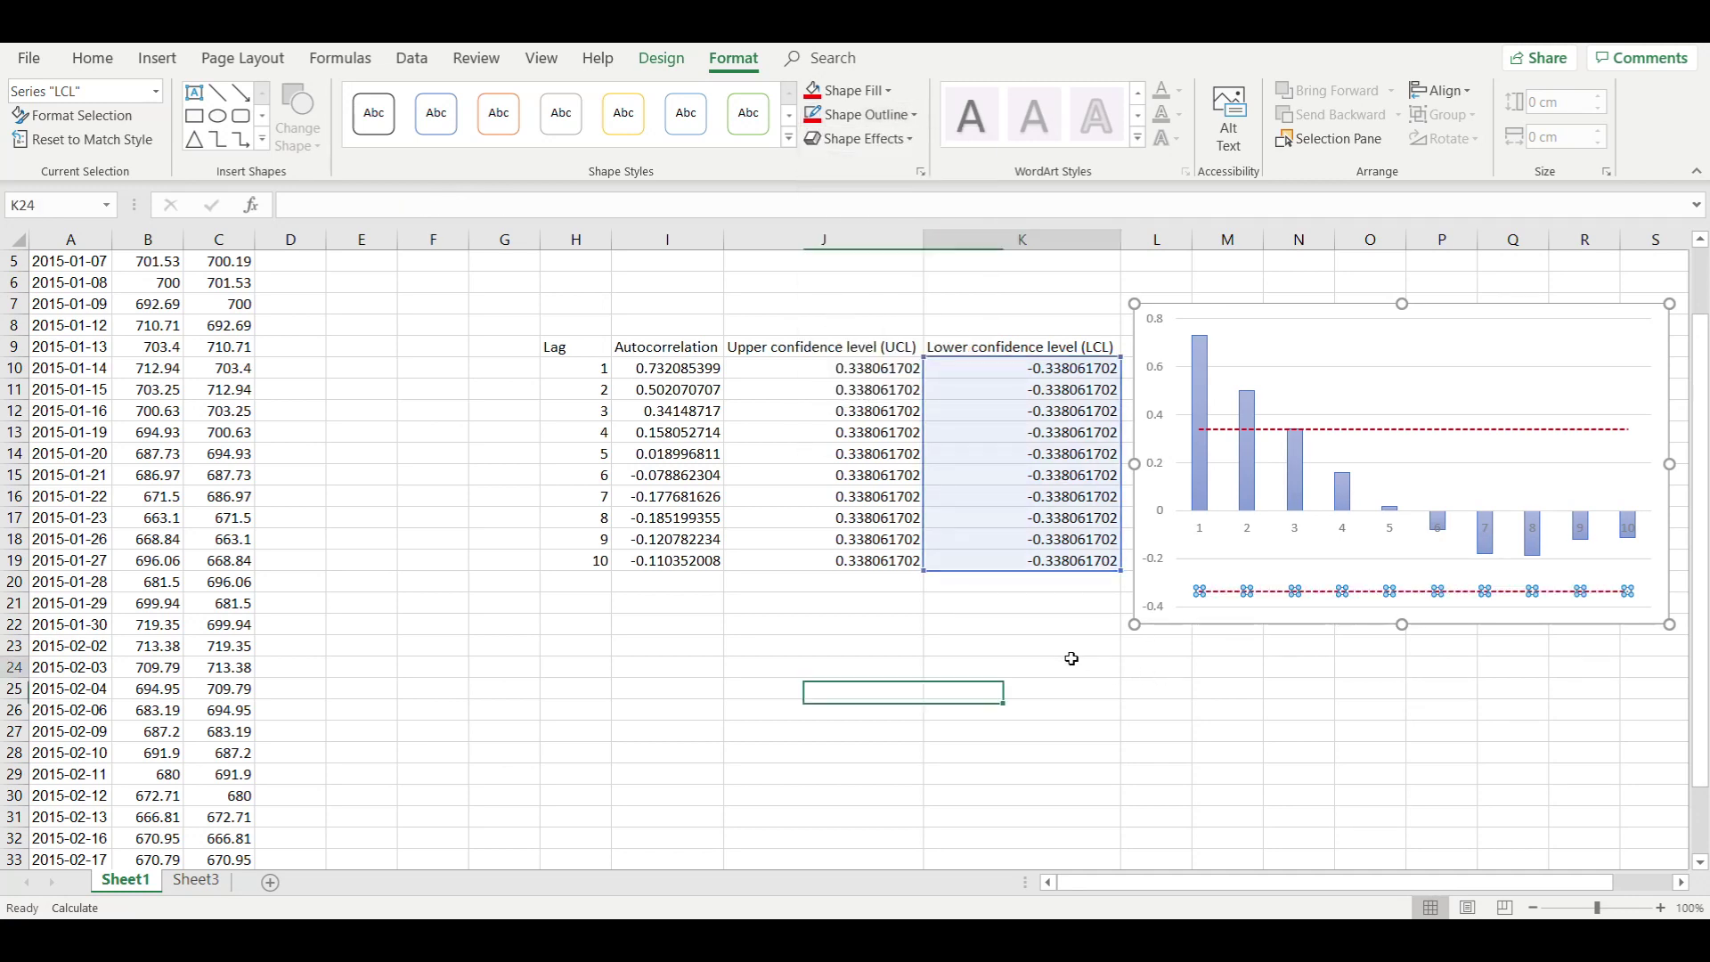
click(1150, 449)
Step: Set the vertical axis minimum to -1 in Format Axis
right_click(1155, 470)
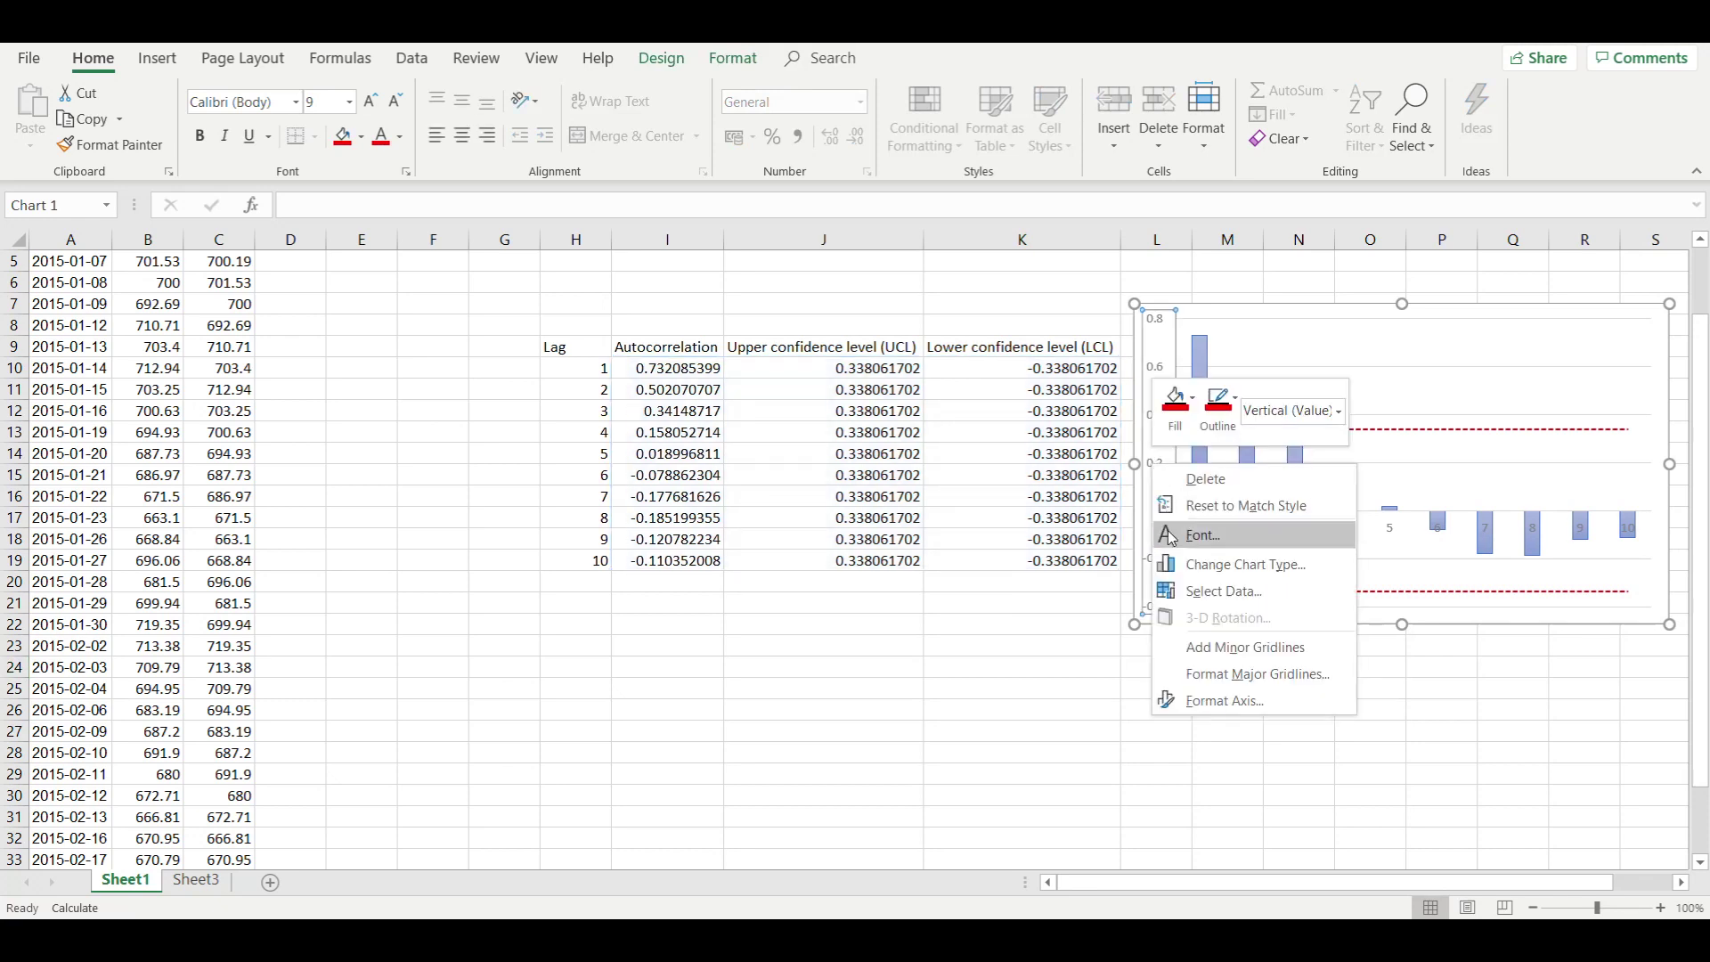
click(1222, 702)
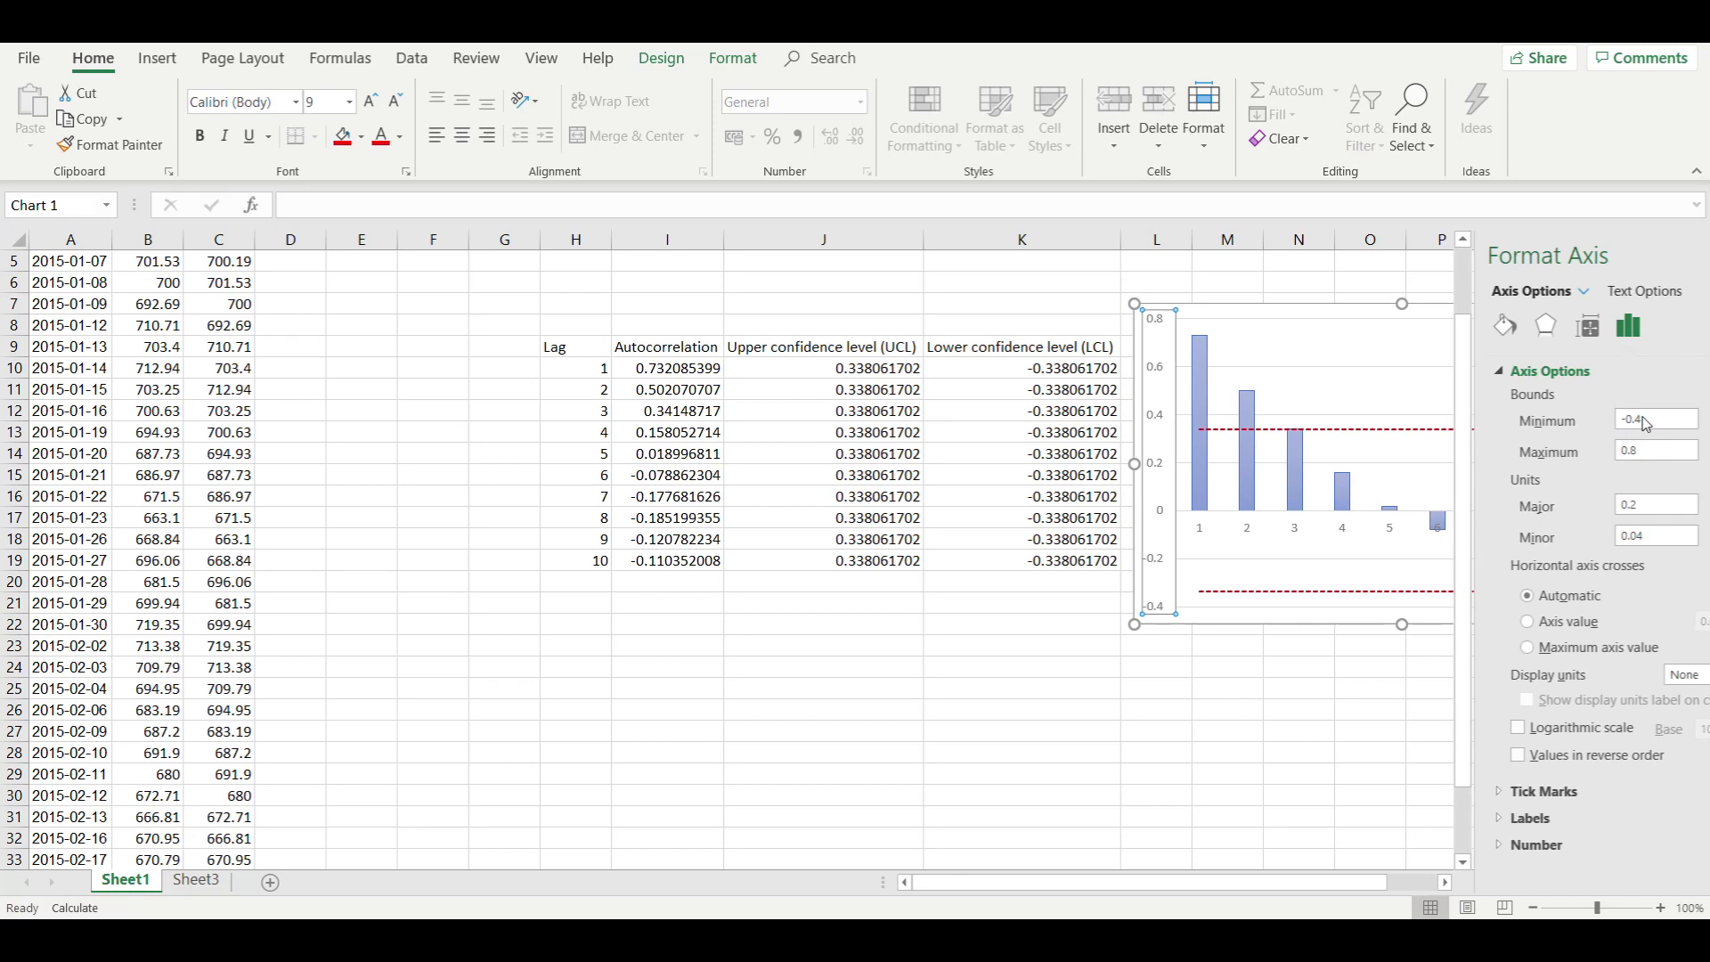
click(1577, 420)
drag(1573, 420, 1535, 420)
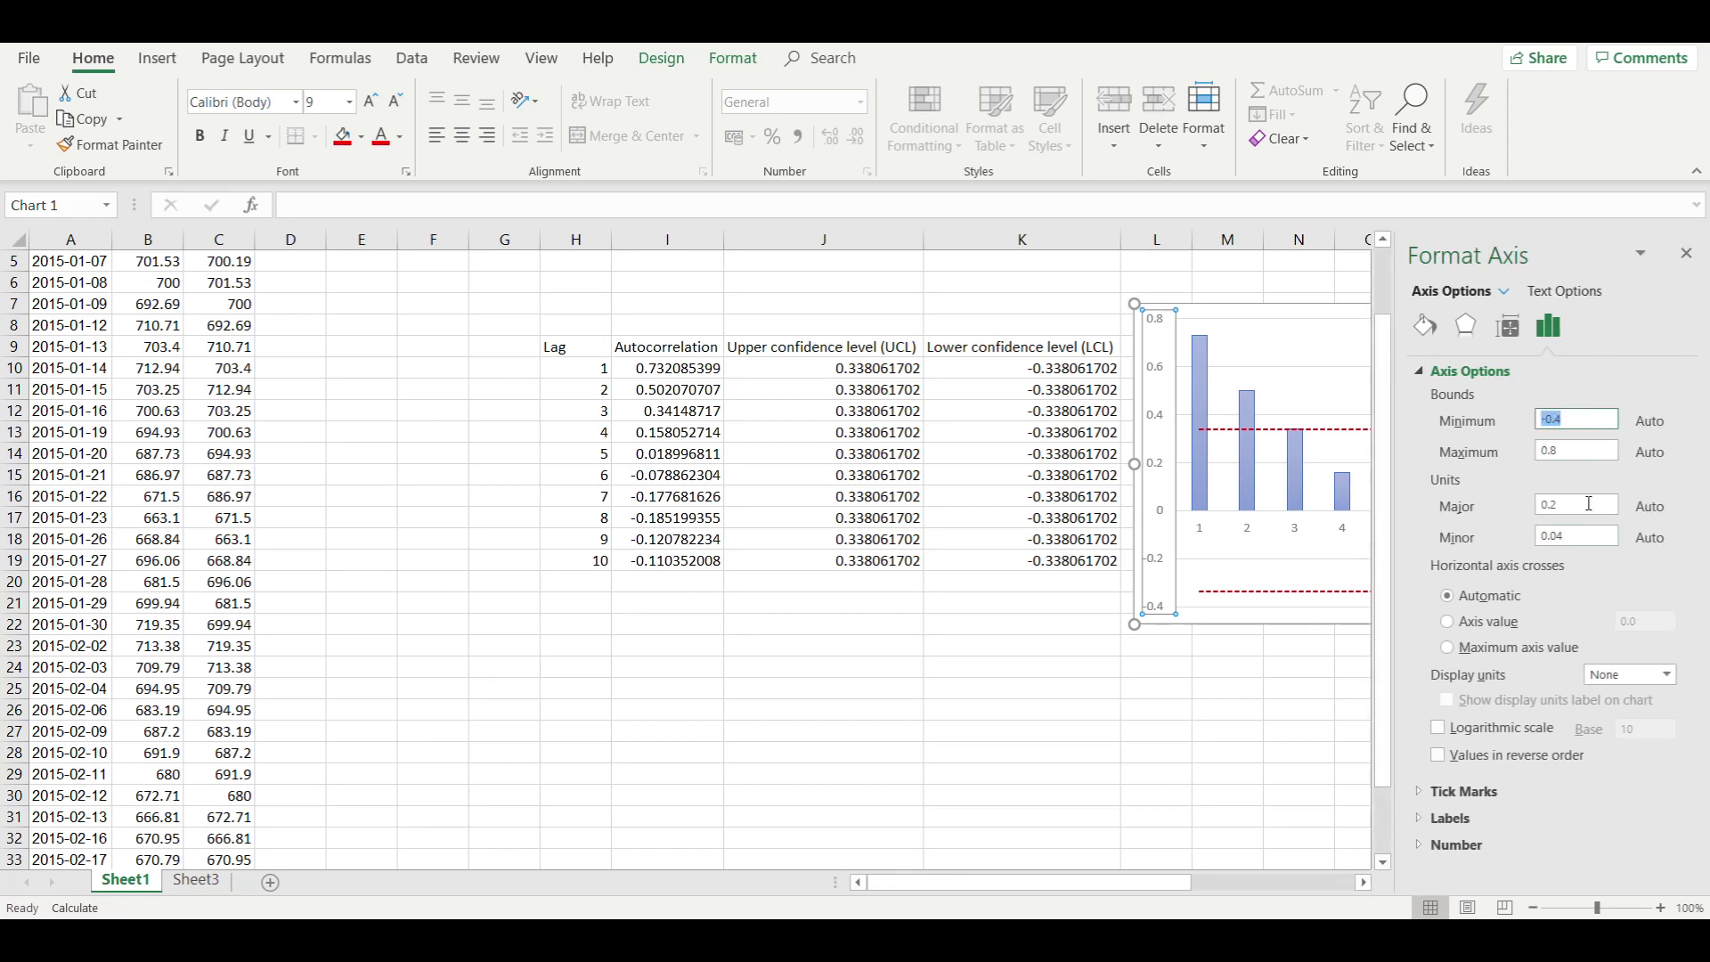
click(1575, 418)
double_click(1564, 419)
click(1570, 423)
key(BackSpace)
key(BackSpace)
key(BackSpace)
text(1)
click(1586, 448)
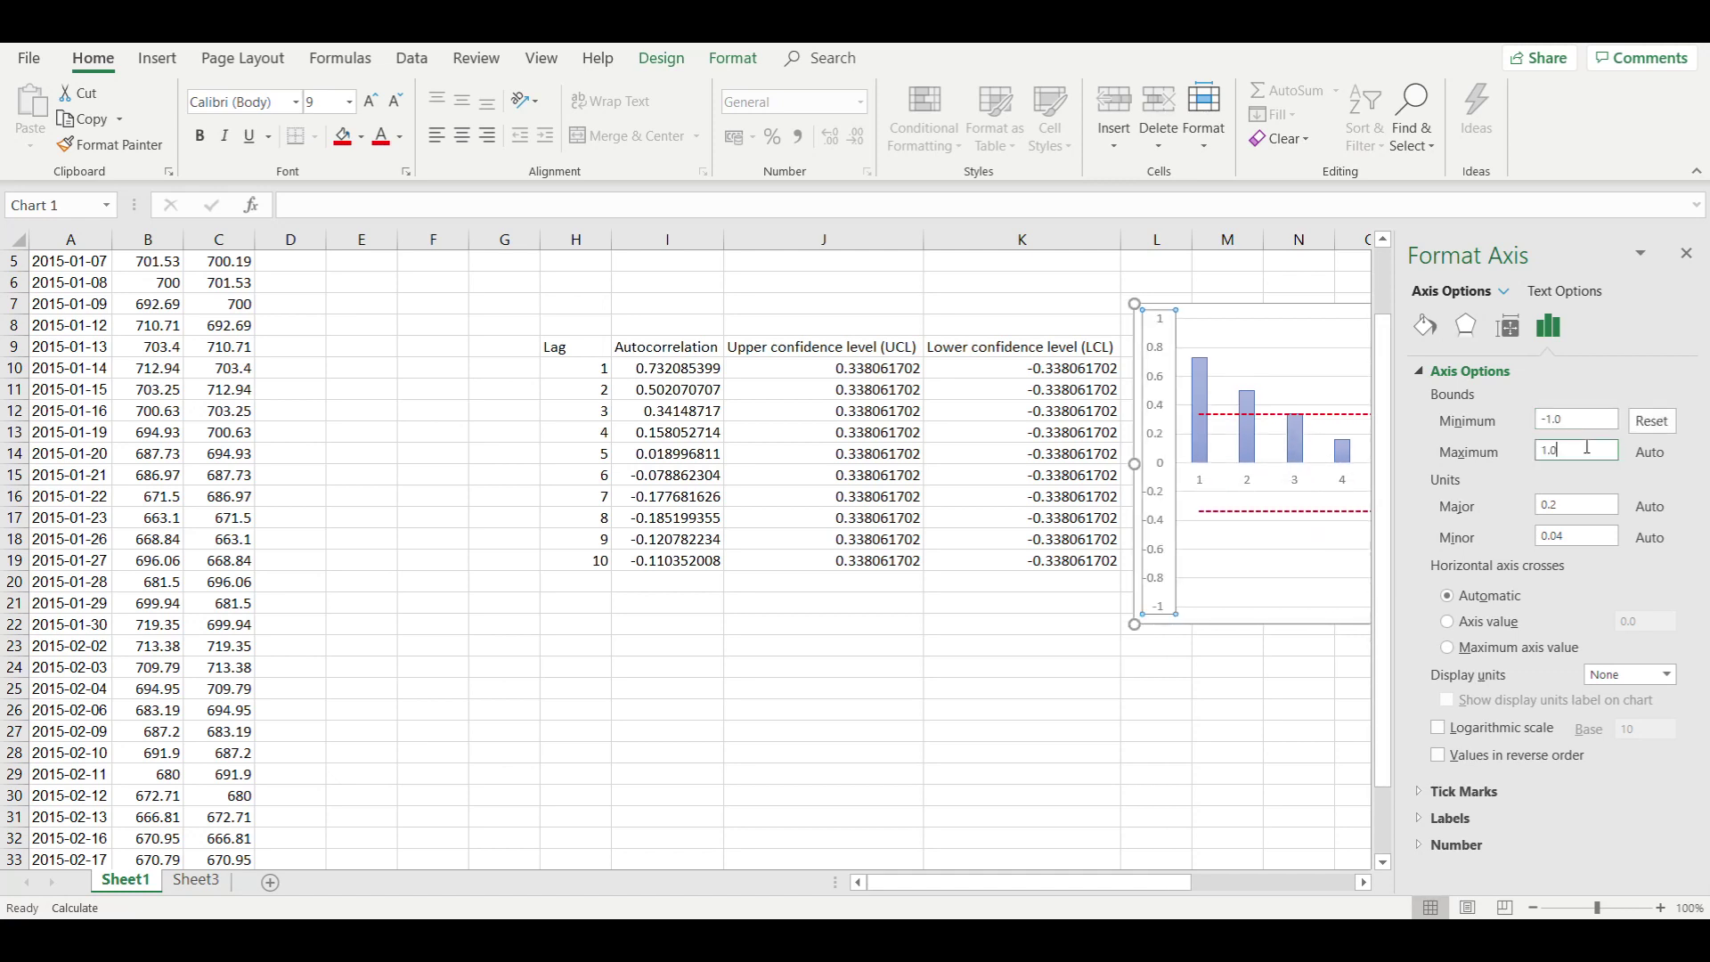
Step: Set the vertical axis major and minor units to 0.5 and close the pane
click(1572, 505)
key(BackSpace)
text(5)
click(1575, 537)
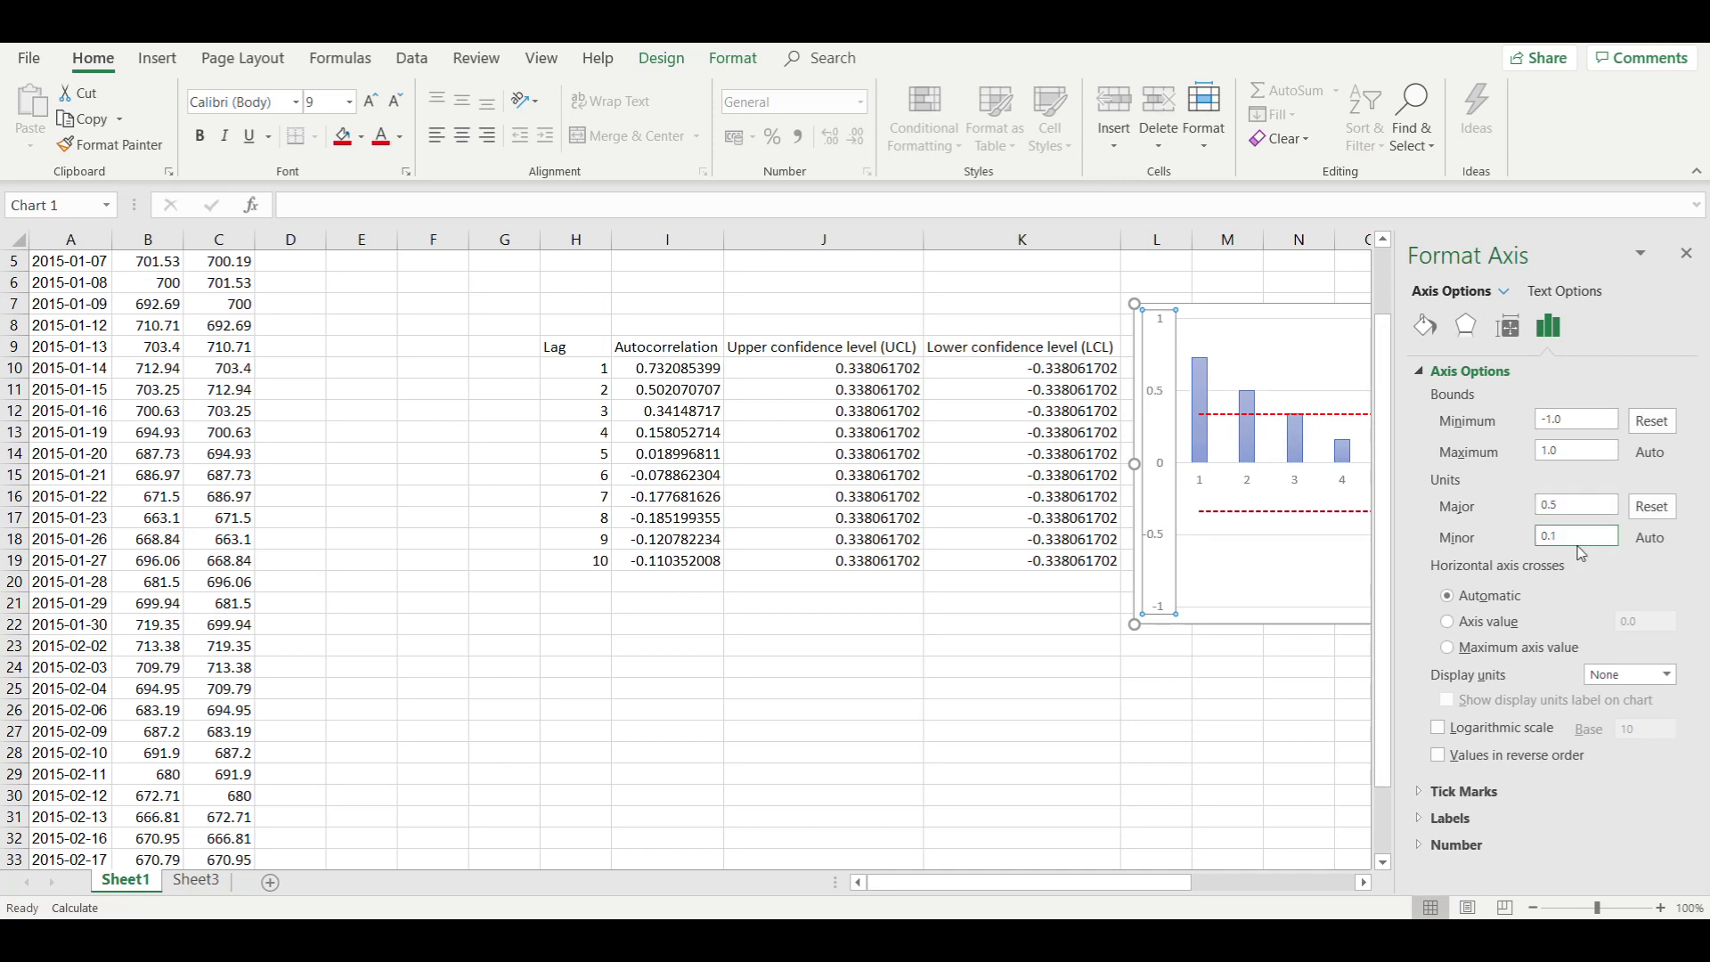
key(BackSpace)
text(5)
click(1686, 253)
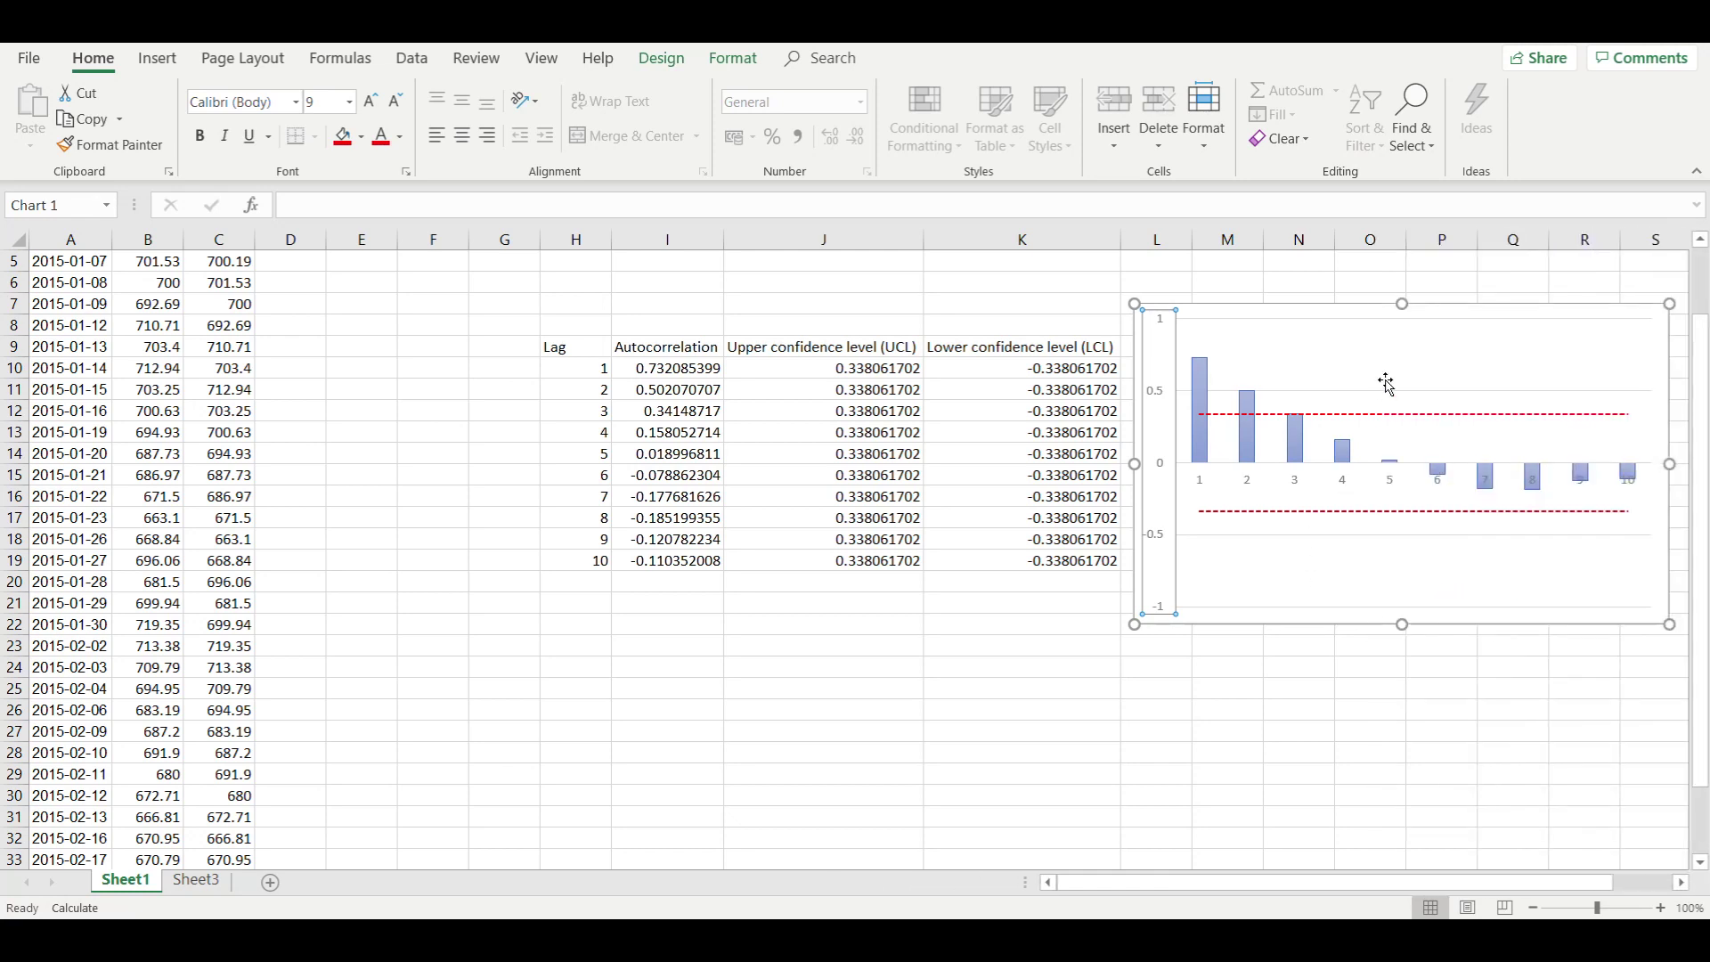
click(1394, 349)
Step: Move the chart beside the lag table, add axis titles, and title the vertical axis 'Autocorrelation Coefficient'
mouse_move(1552, 320)
mouse_down()
mouse_move(1118, 466)
mouse_move(1113, 409)
mouse_up()
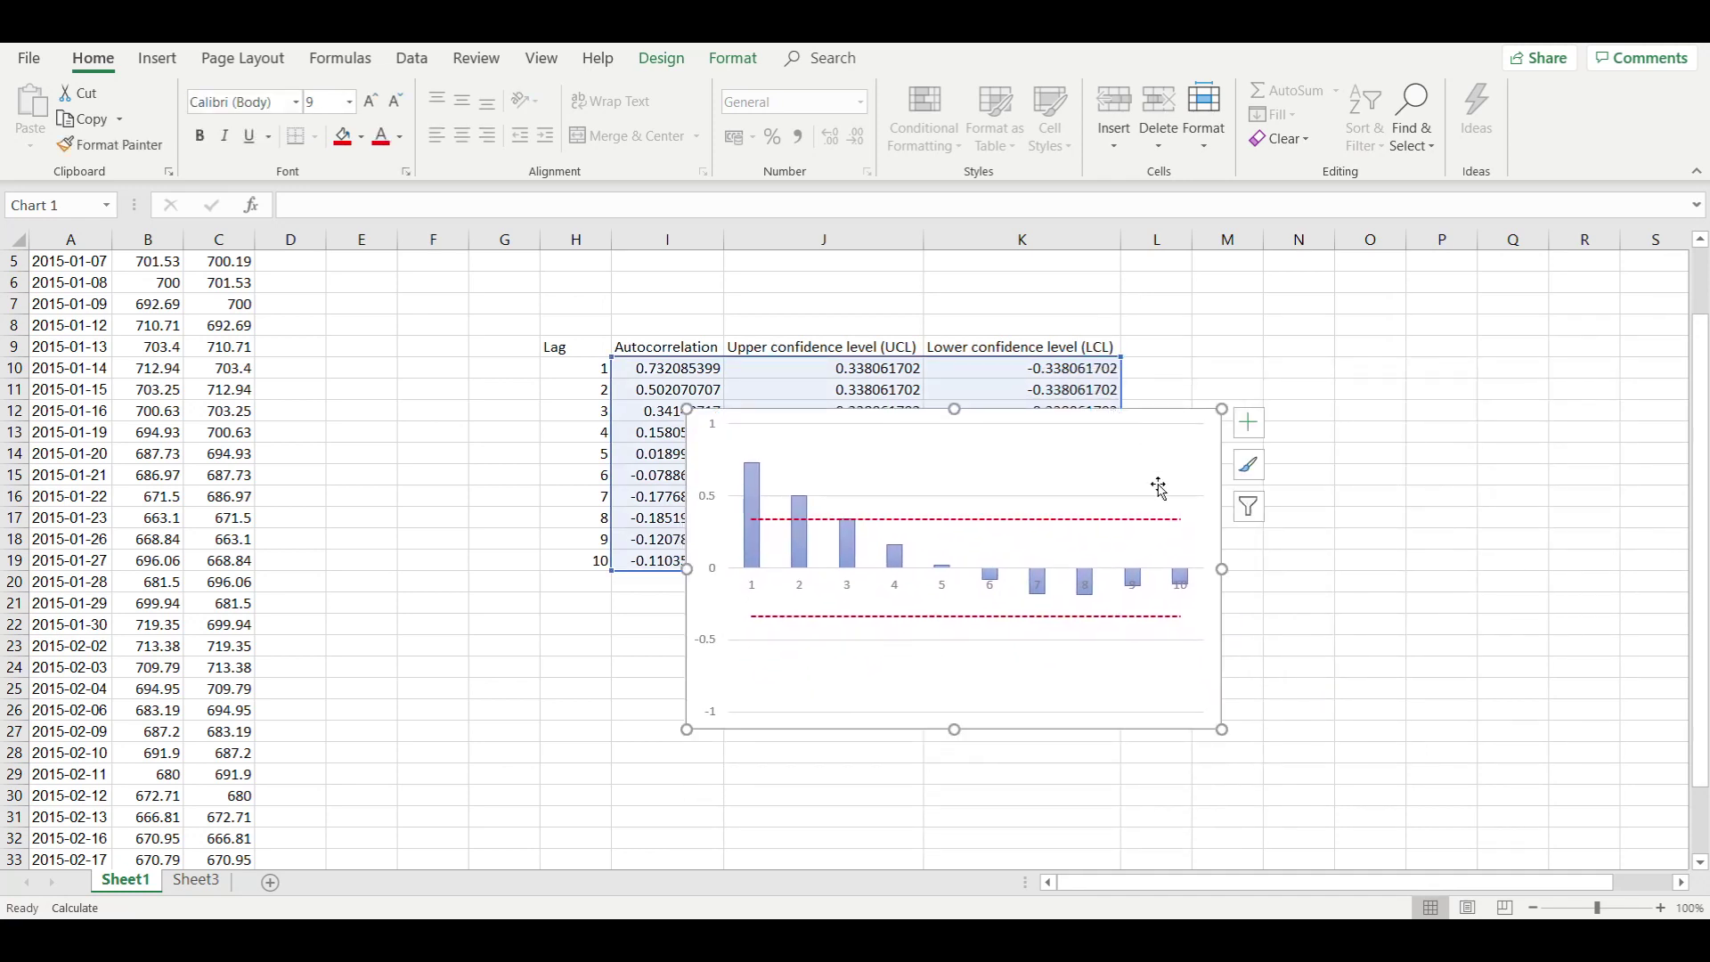
click(1248, 422)
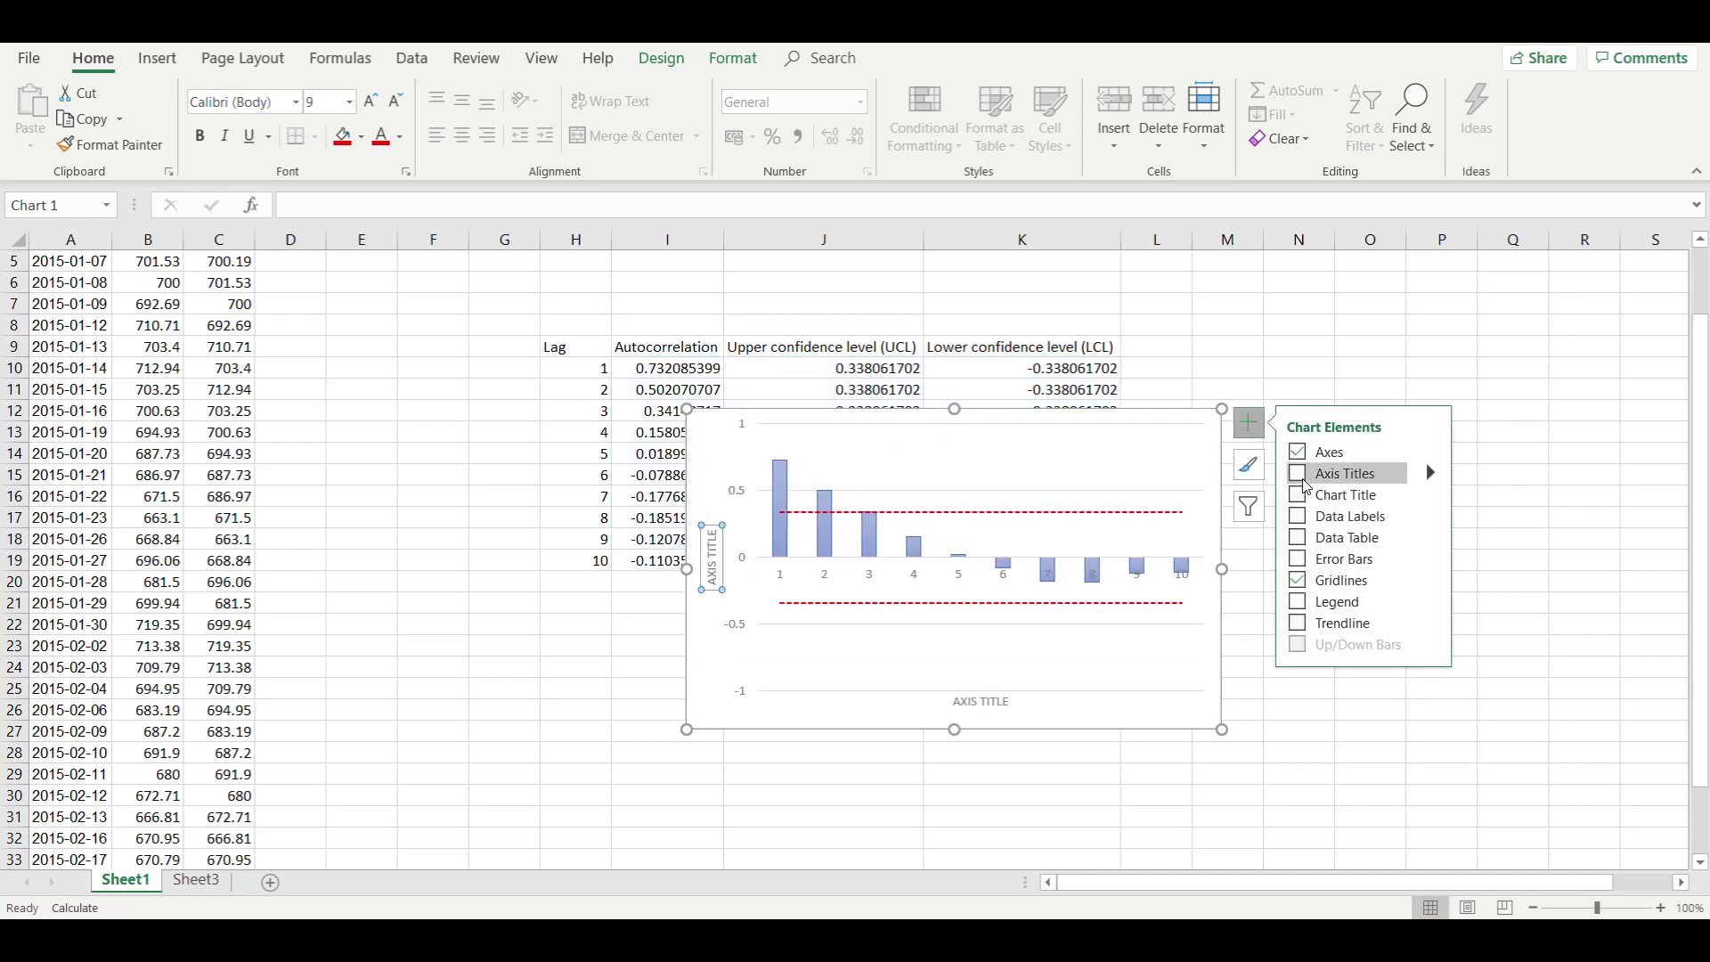
click(1301, 477)
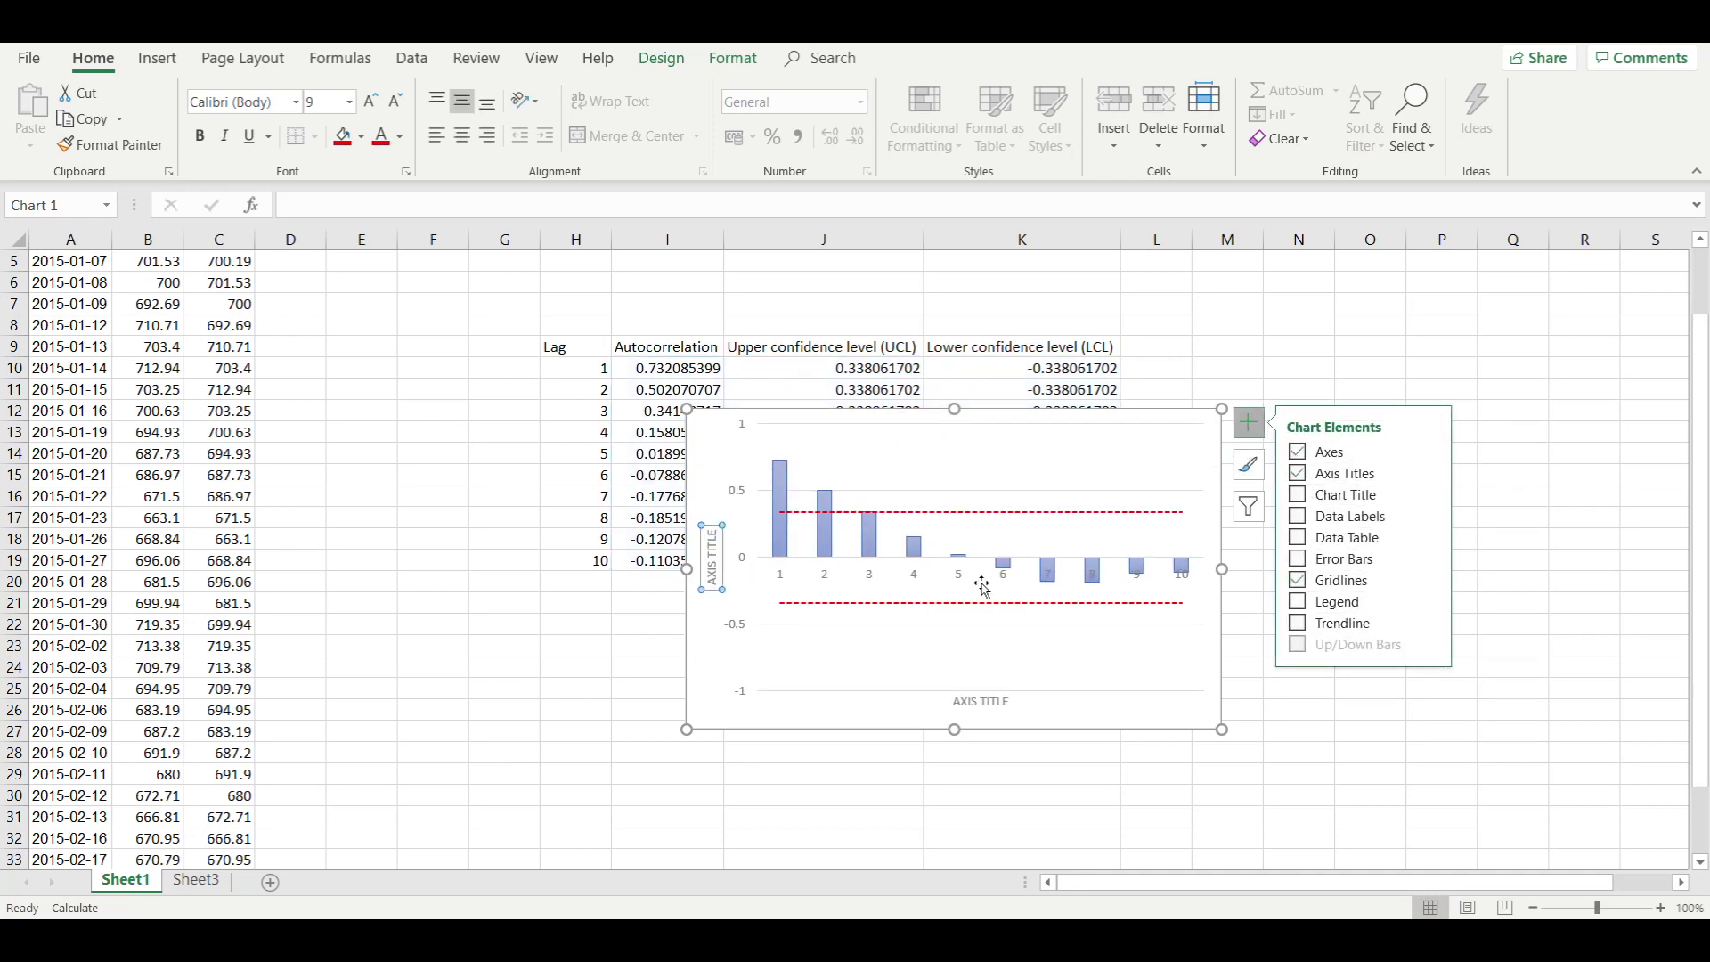
click(713, 579)
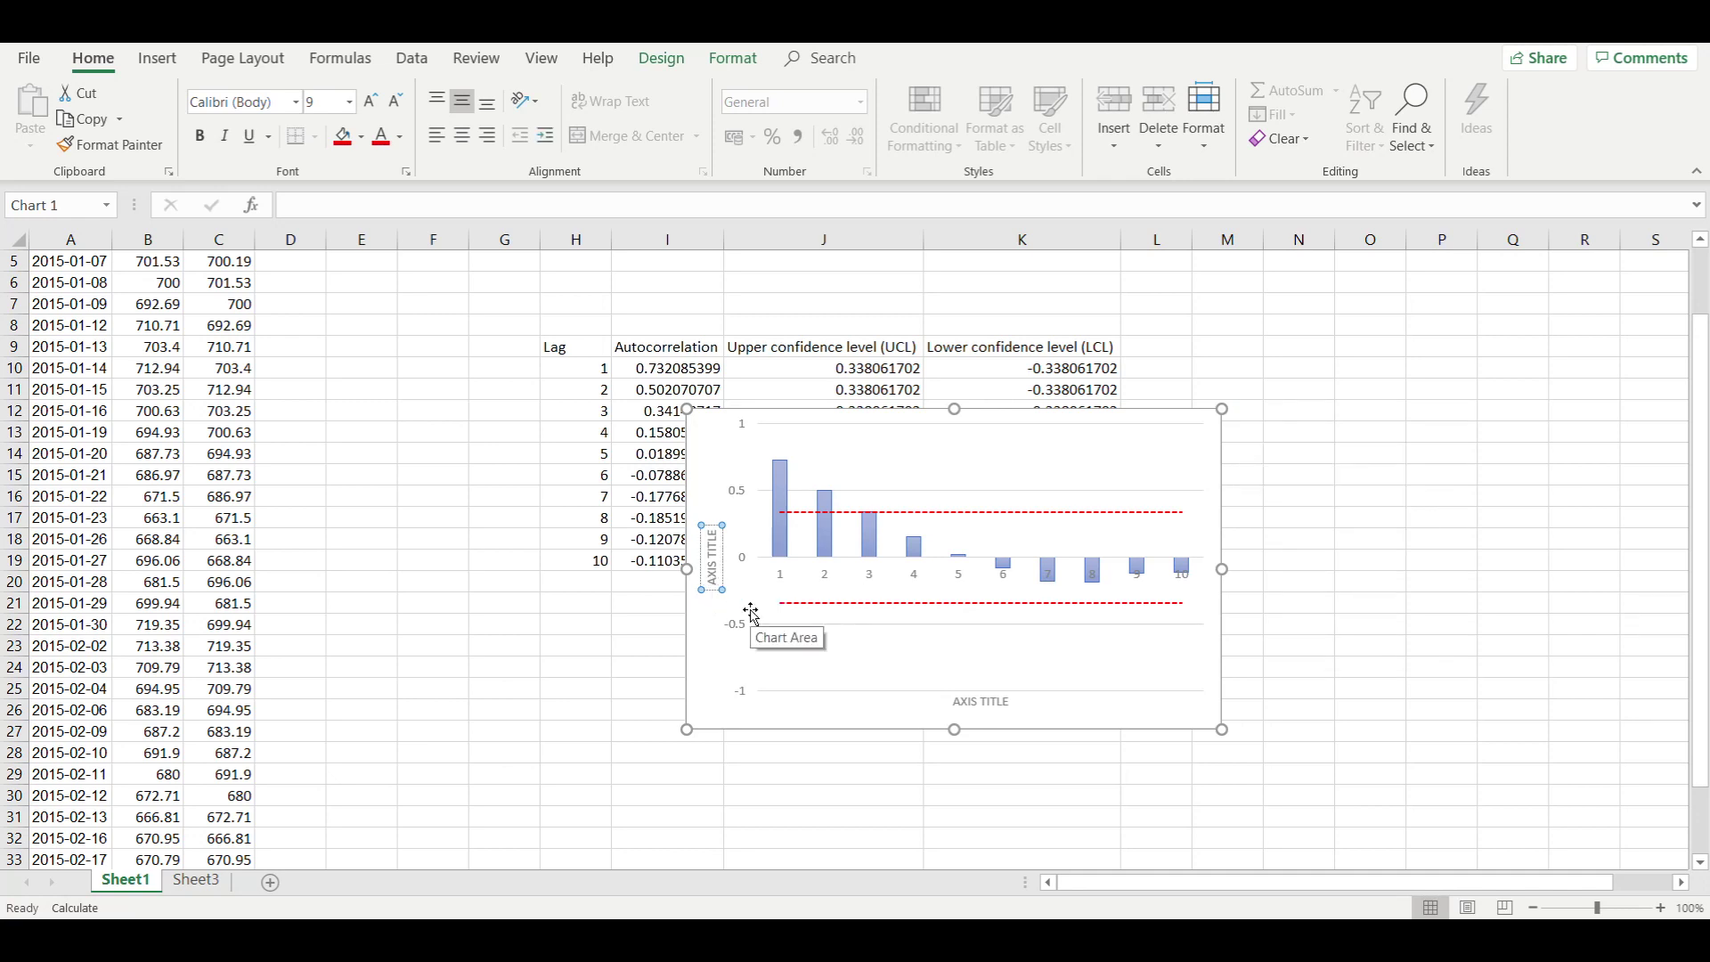
key(BackSpace)
key(BackSpace)
key(BackSpace)
key(BackSpace)
key(BackSpace)
key(BackSpace)
key(BackSpace)
key(BackSpace)
key(BackSpace)
key(BackSpace)
key(BackSpace)
text(Autocorrelation Coefficient)
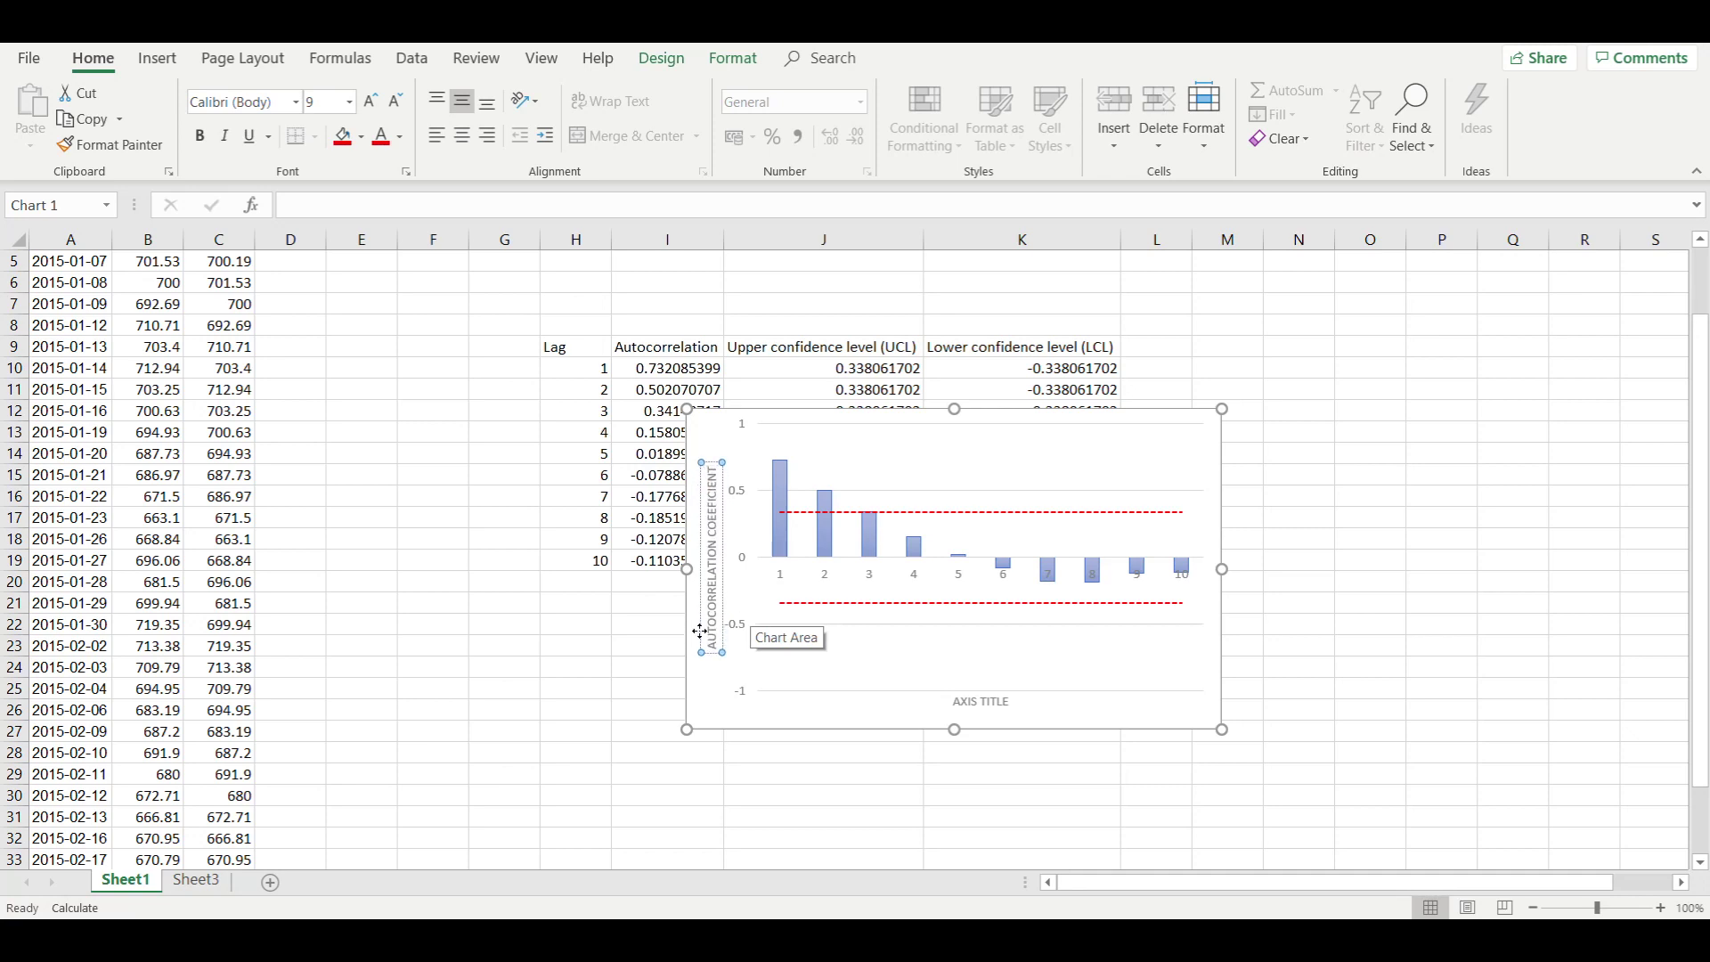
Step: Title the horizontal axis 'LAGS'
click(980, 701)
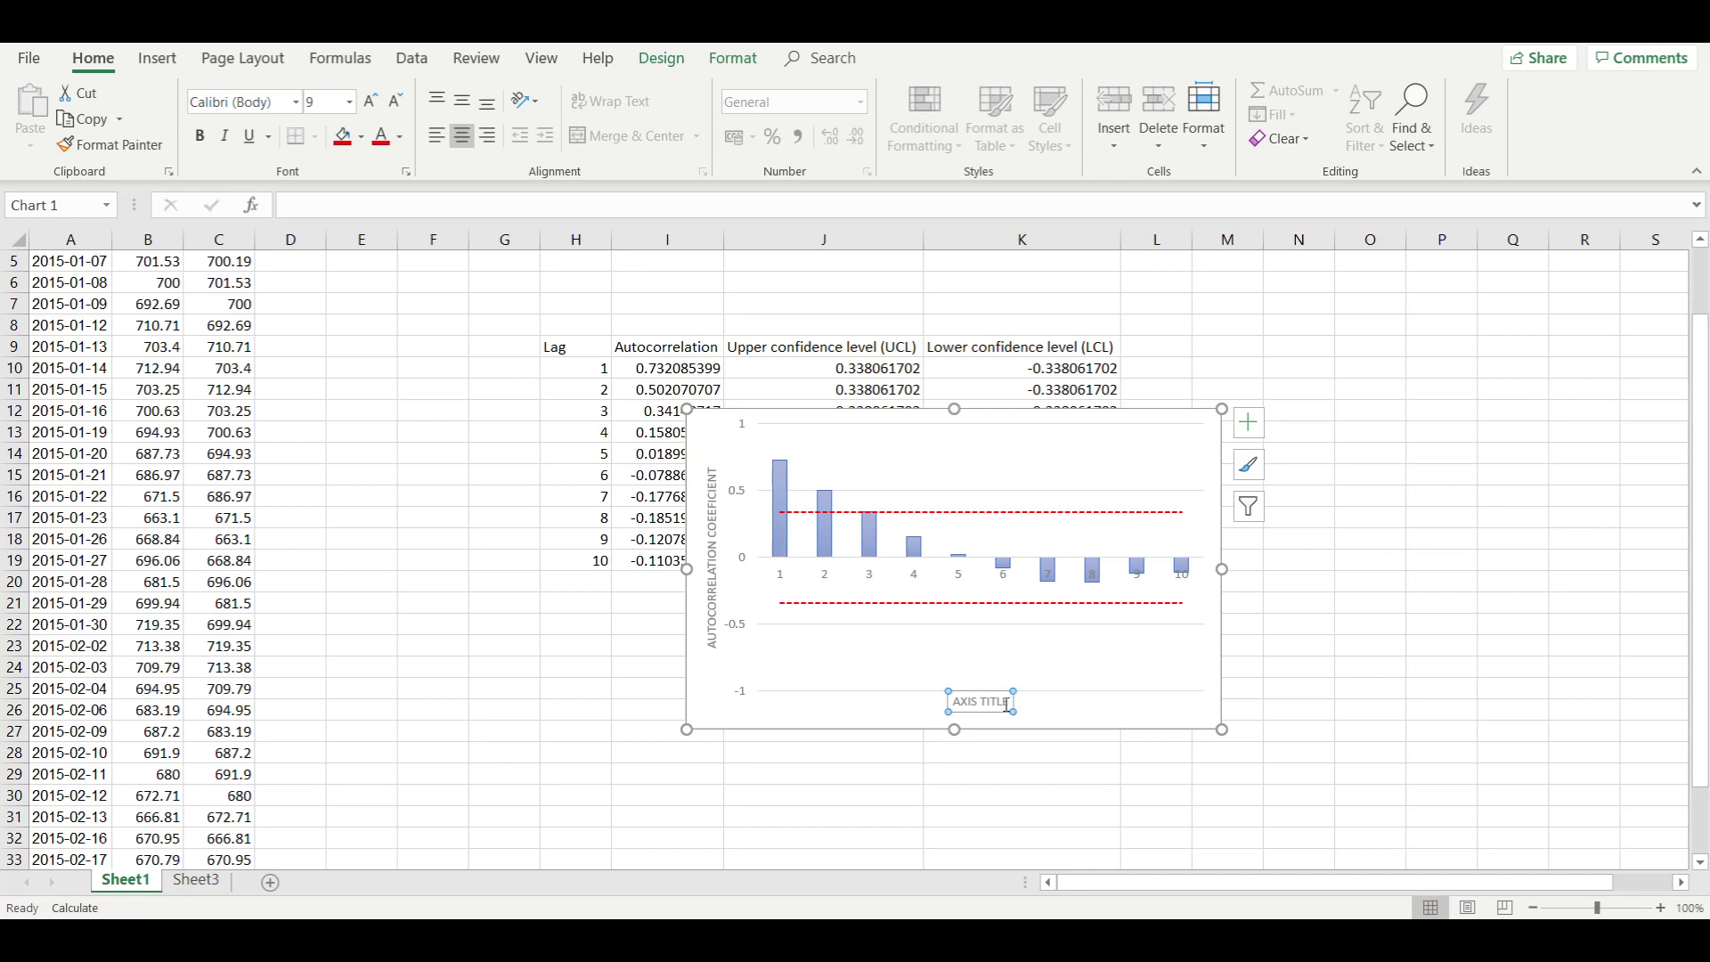
click(1005, 701)
key(BackSpace)
key(BackSpace)
key(BackSpace)
key(BackSpace)
key(BackSpace)
key(BackSpace)
key(BackSpace)
key(BackSpace)
key(BackSpace)
key(BackSpace)
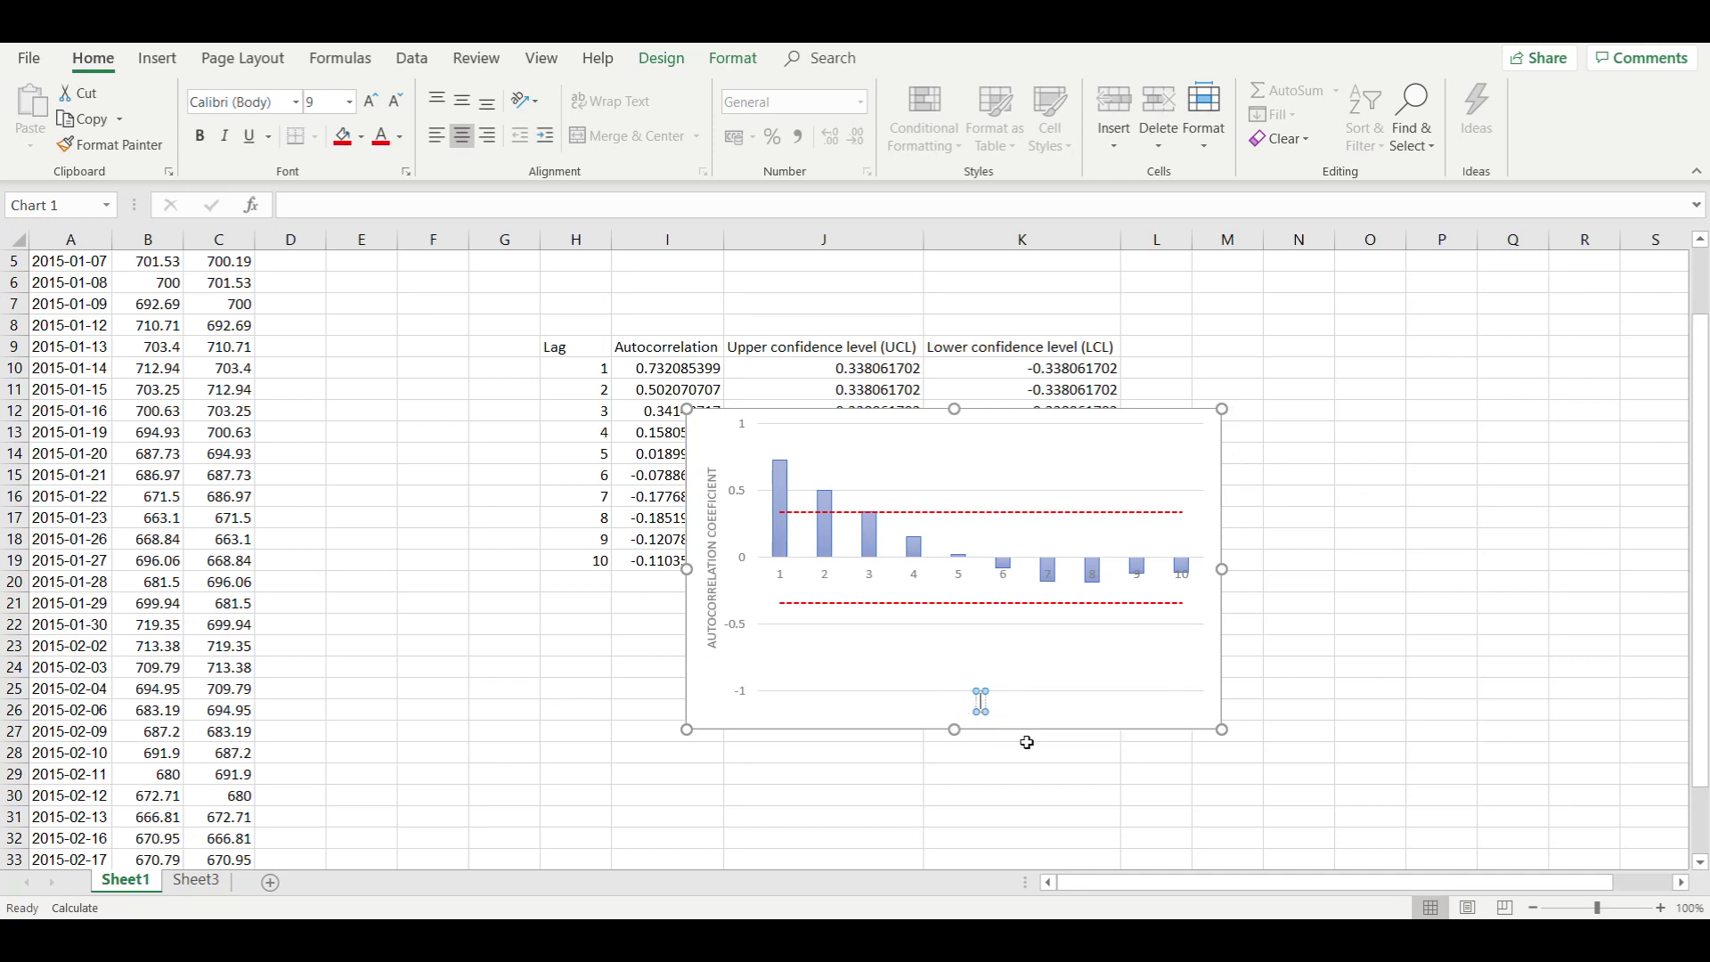
text(LAGS)
click(1200, 438)
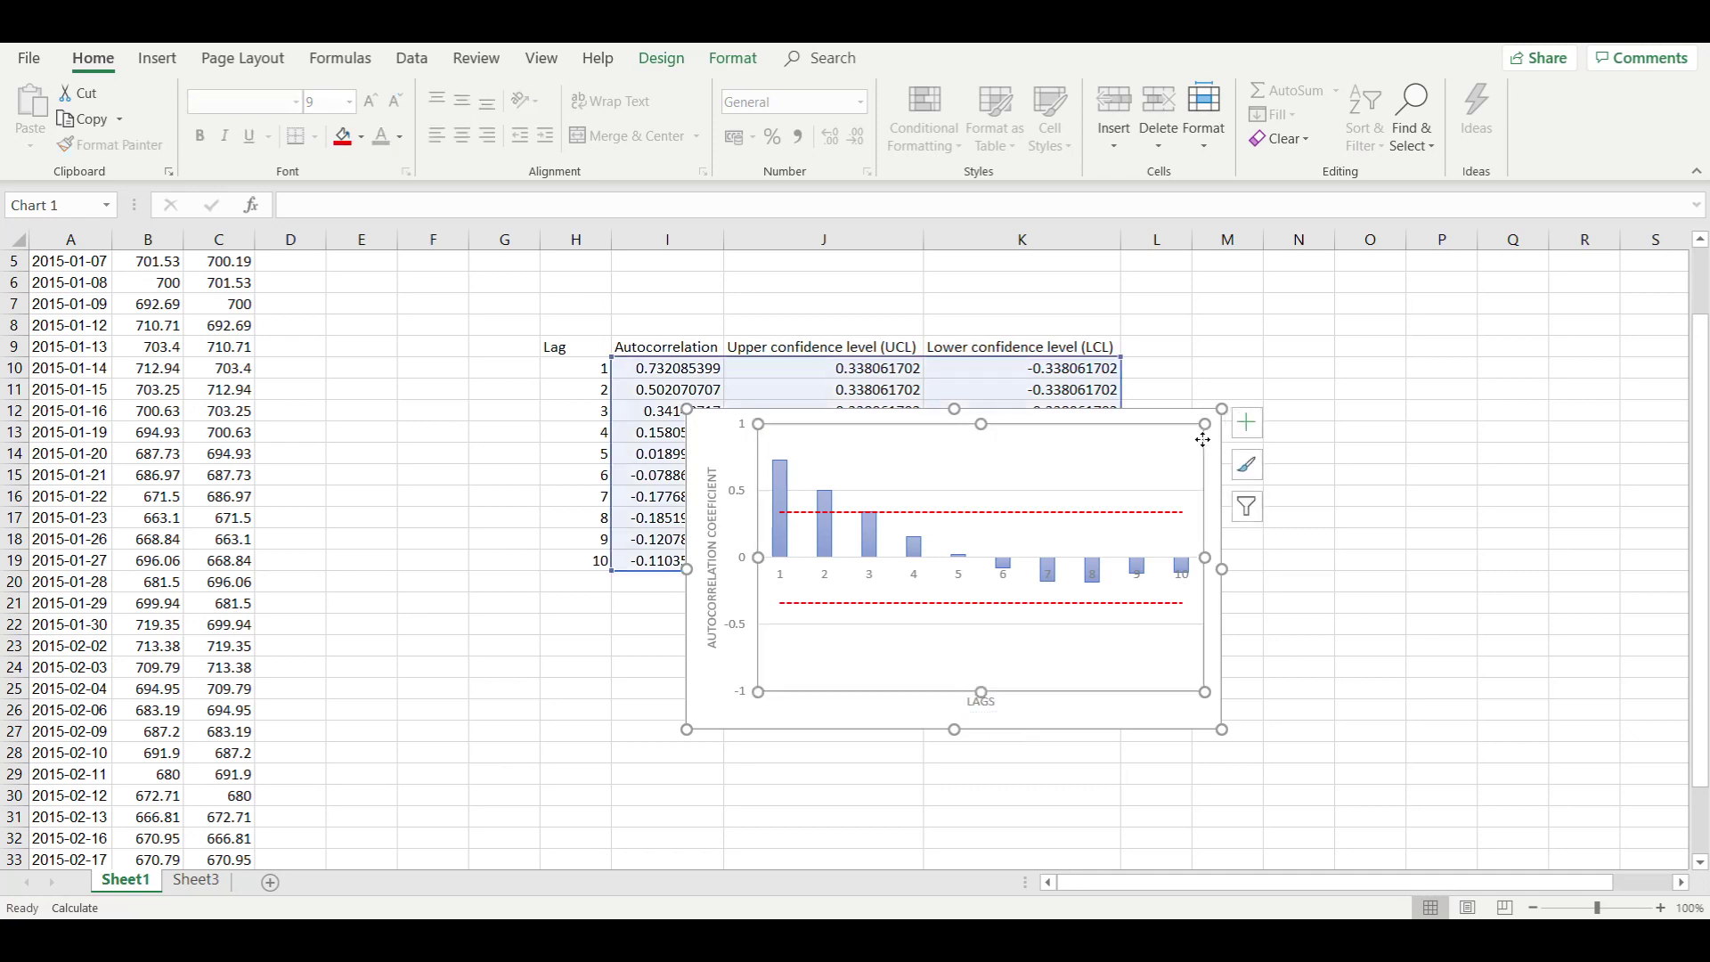
Step: Add a chart title reading 'Autocorrelation Plot' above the plot
click(1247, 437)
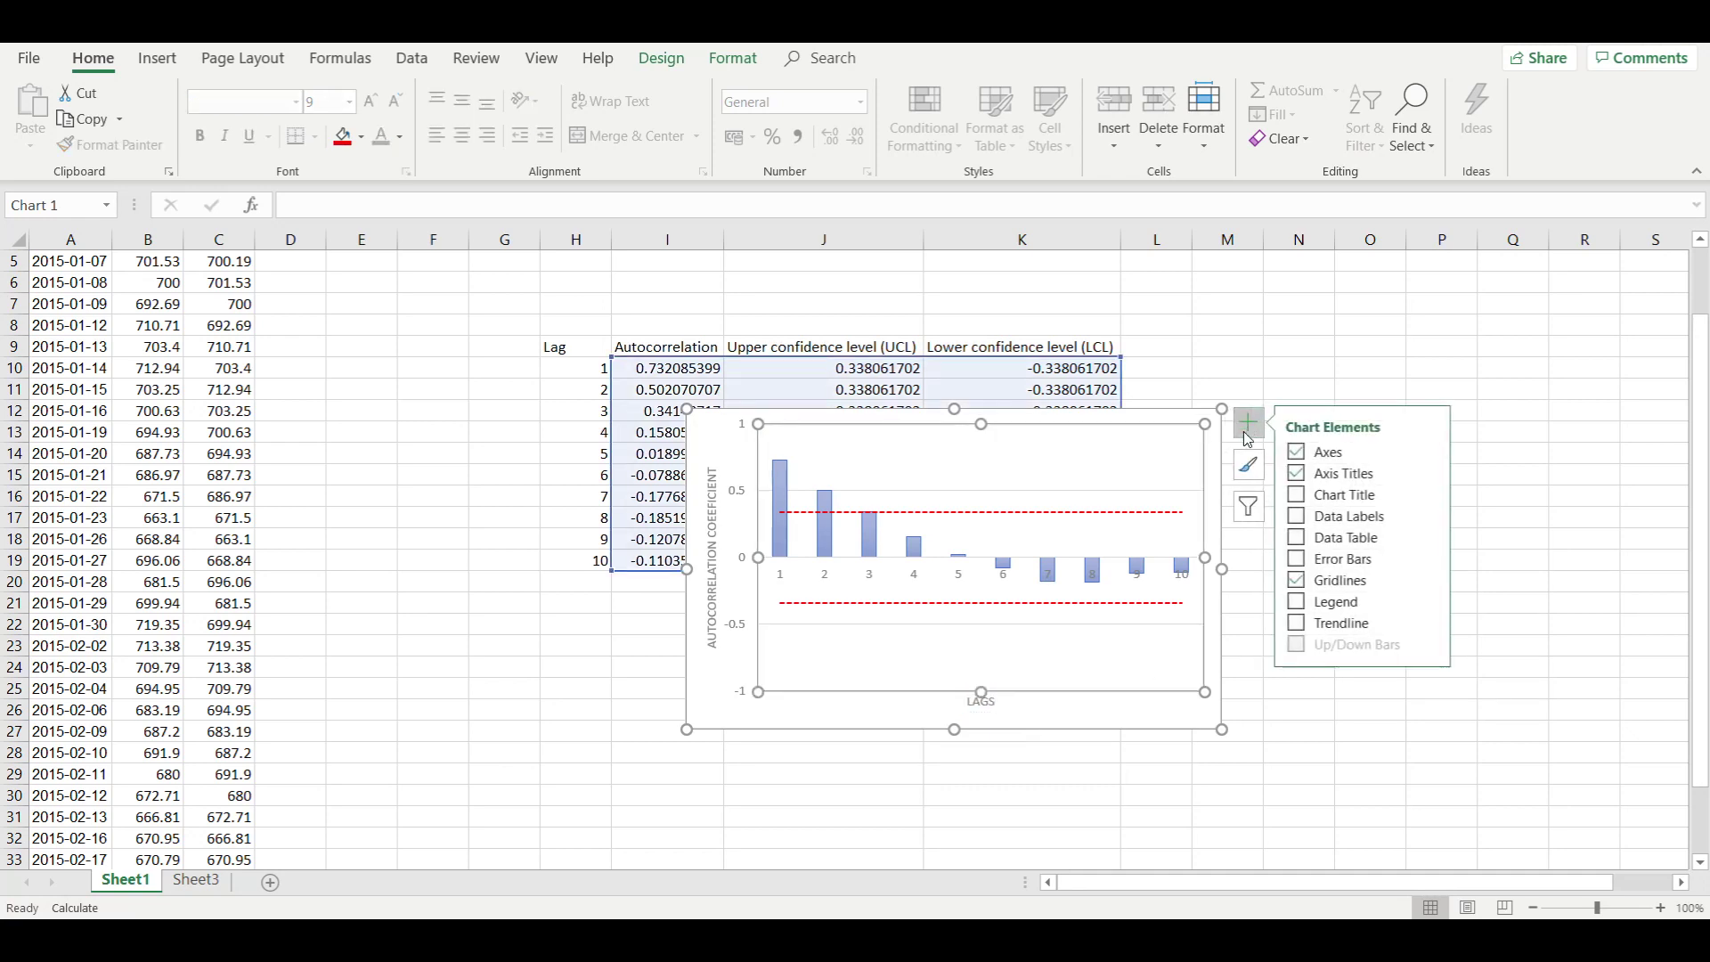
click(1297, 496)
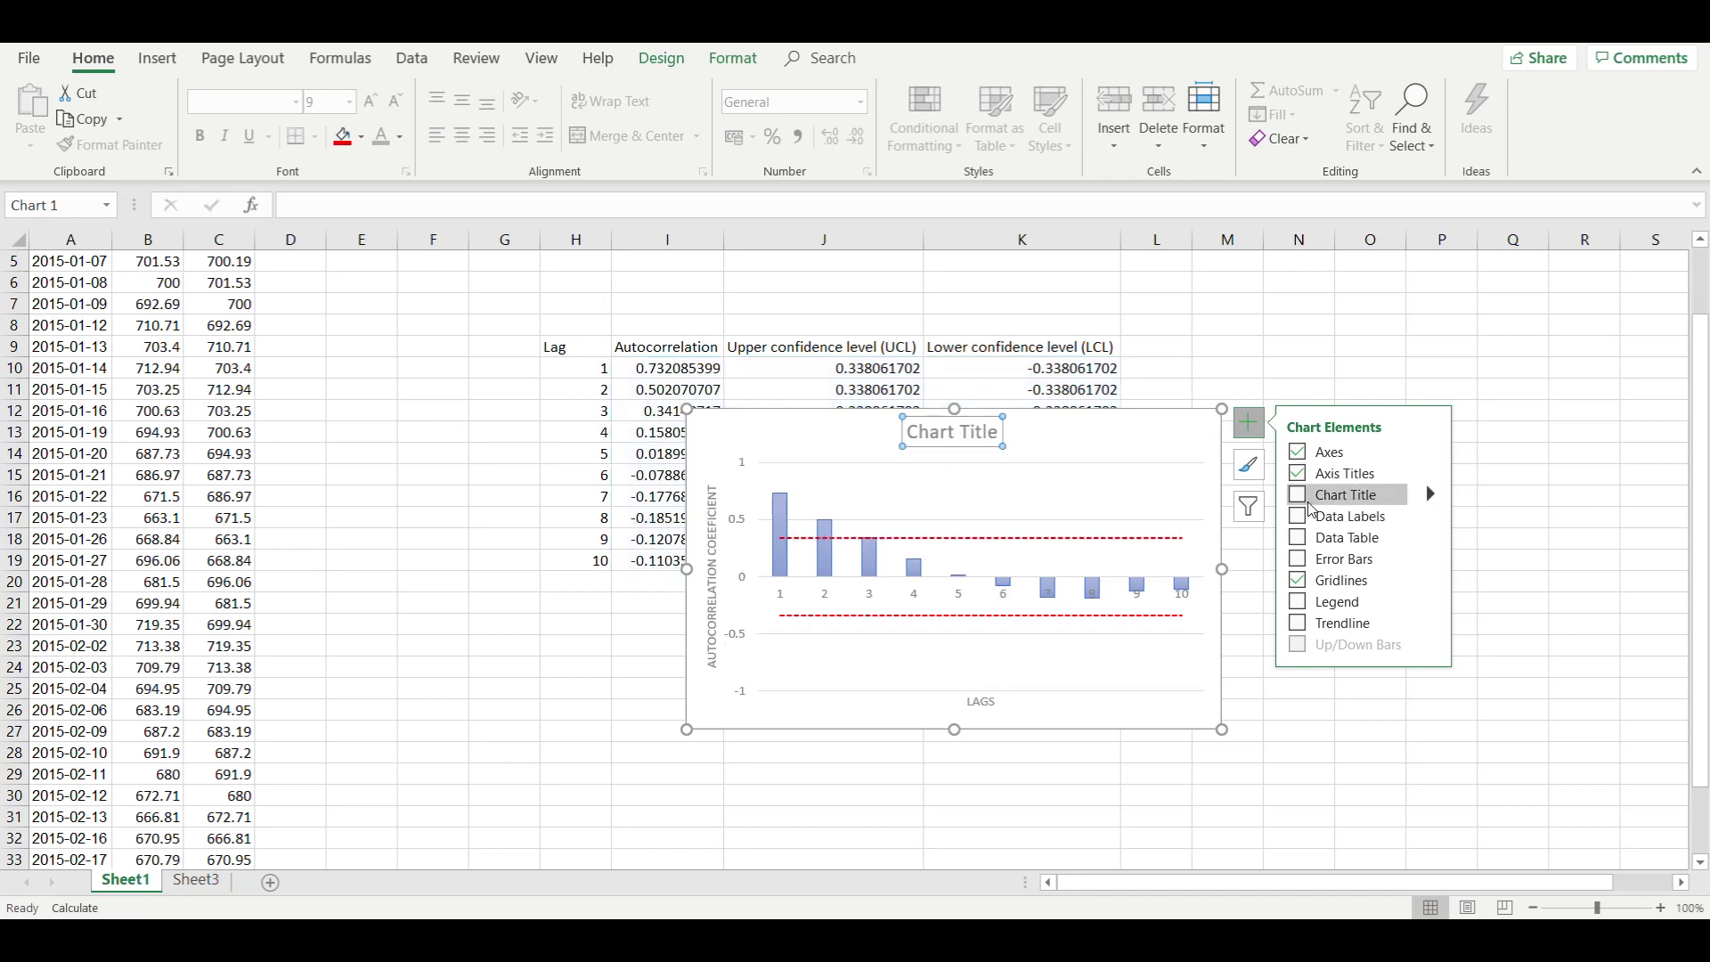
click(995, 432)
key(BackSpace)
key(BackSpace)
key(BackSpace)
key(BackSpace)
key(BackSpace)
key(BackSpace)
key(BackSpace)
key(BackSpace)
key(BackSpace)
key(BackSpace)
text(Autocorre)
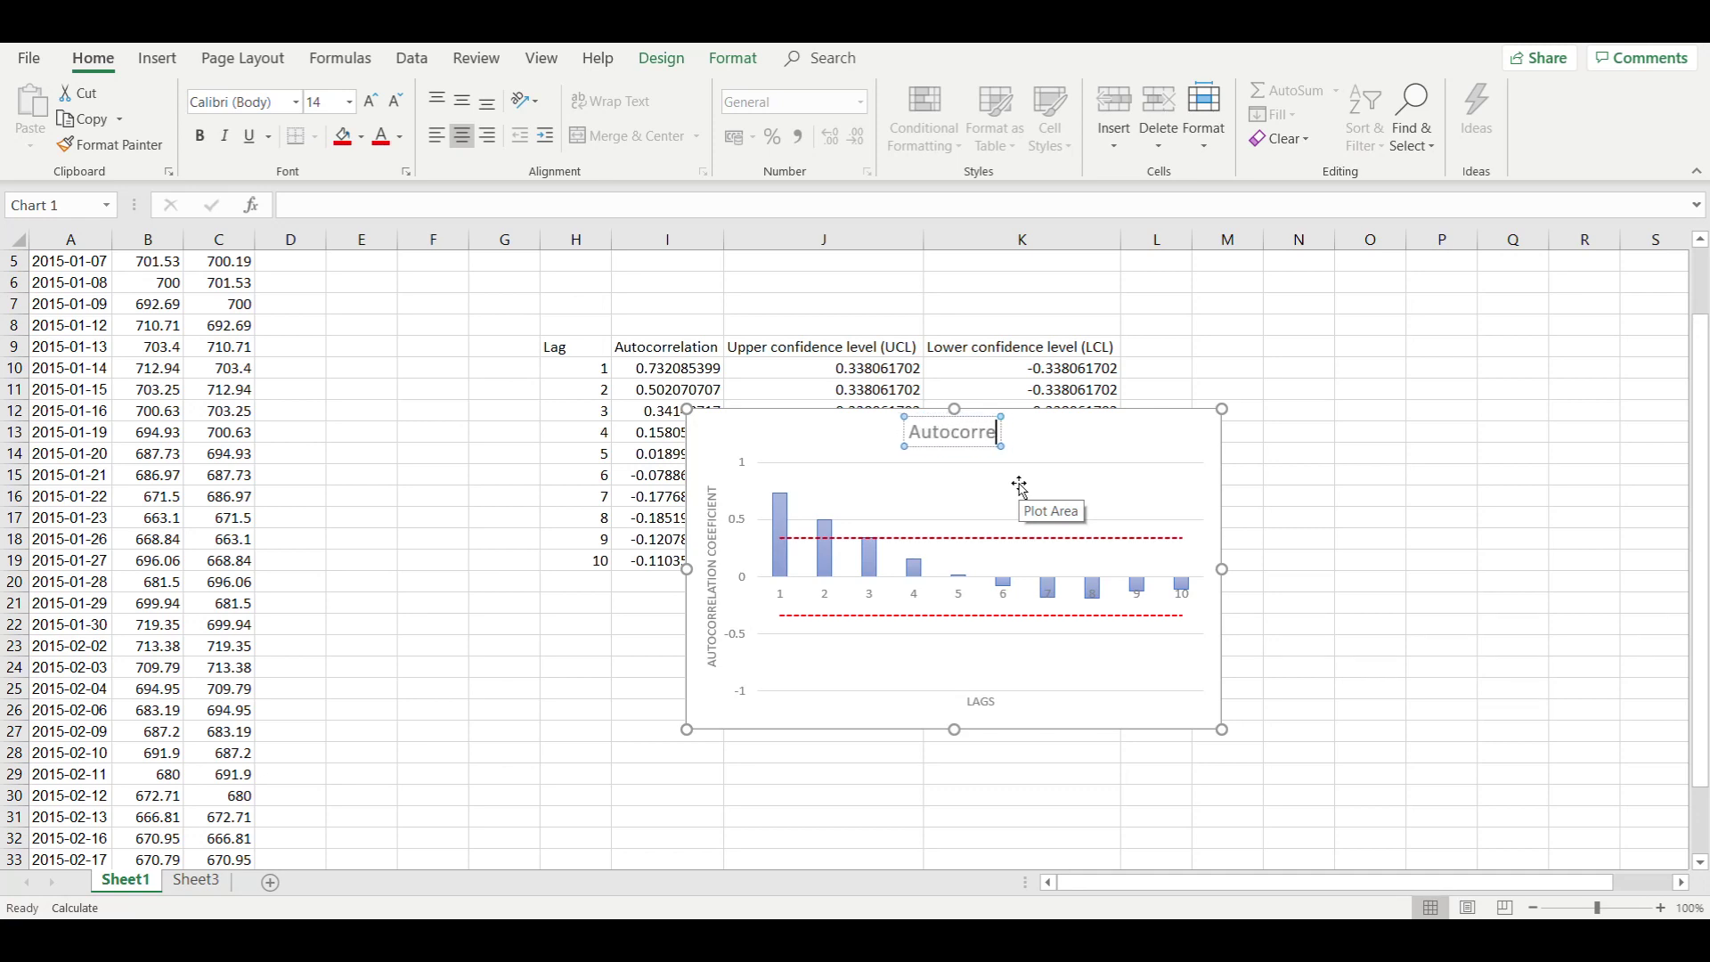
text(lation P)
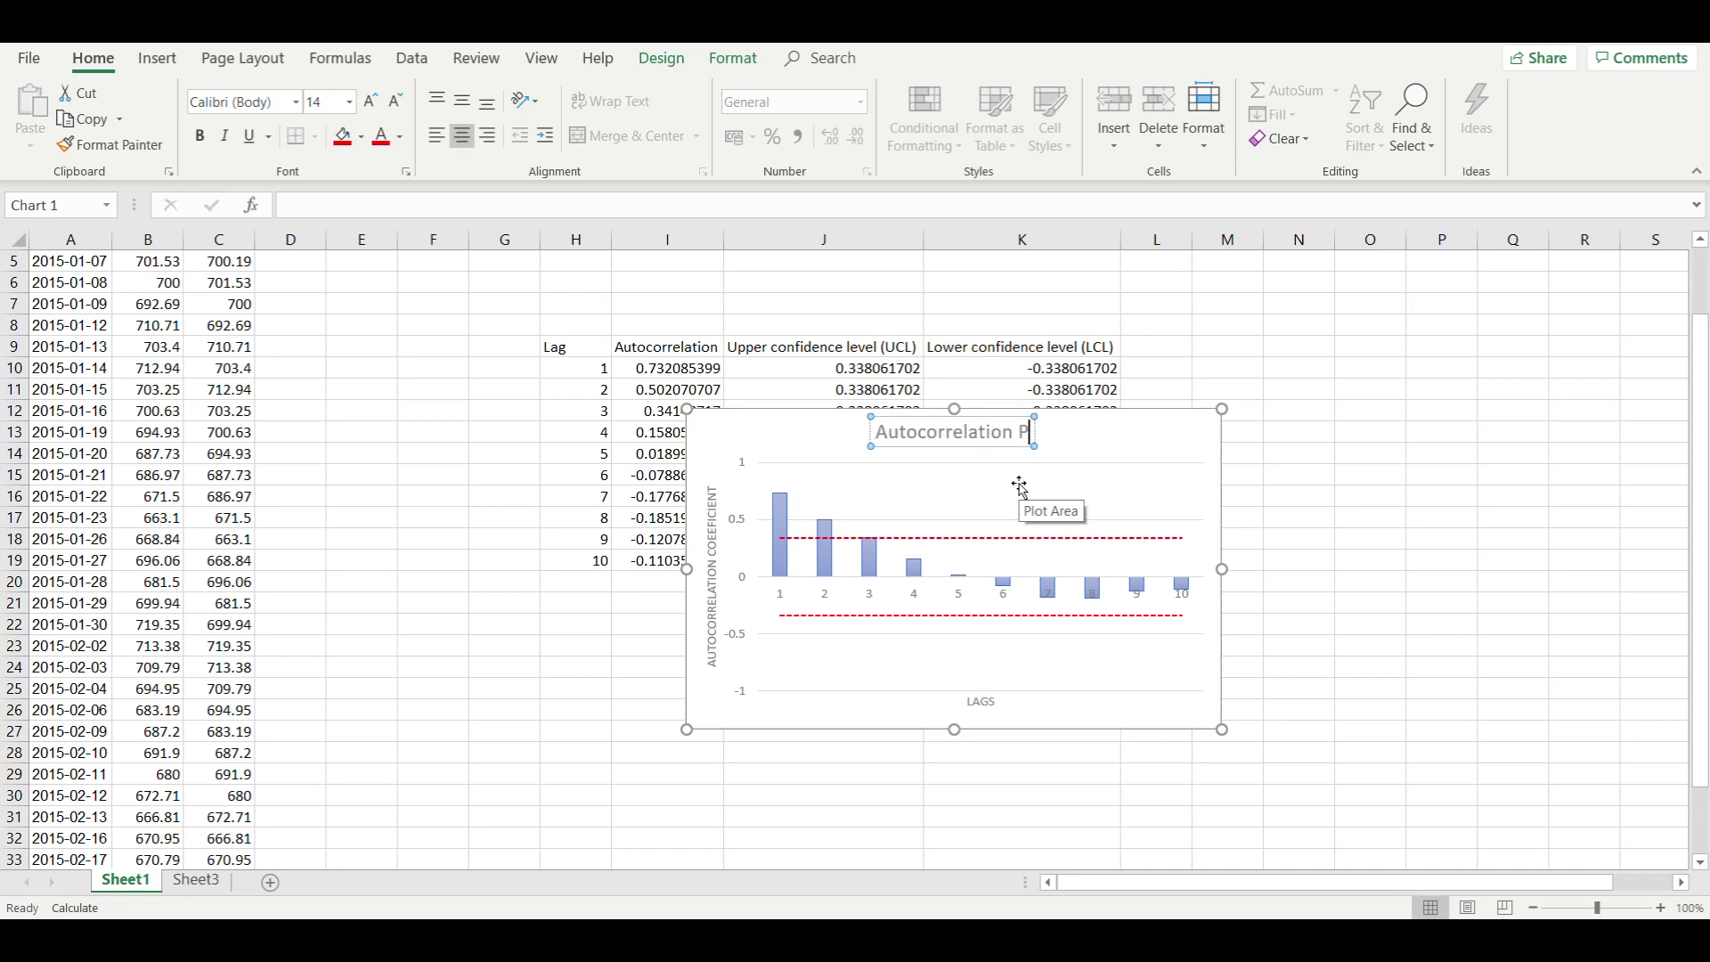
text(lot)
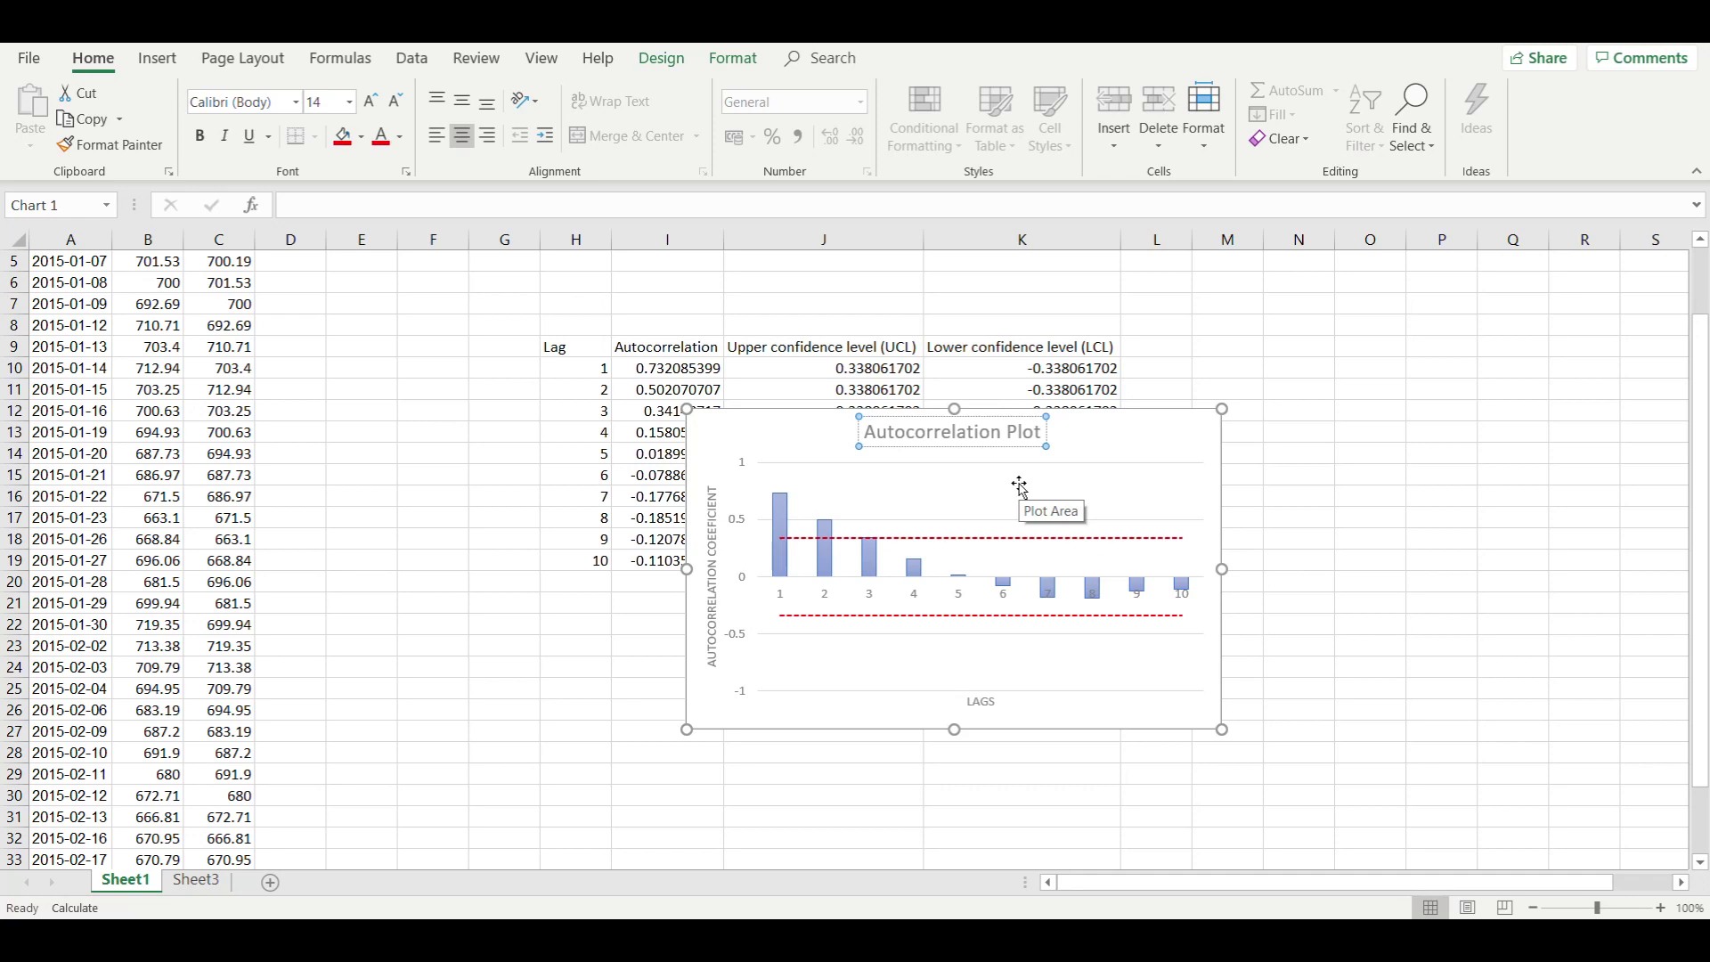
click(1203, 458)
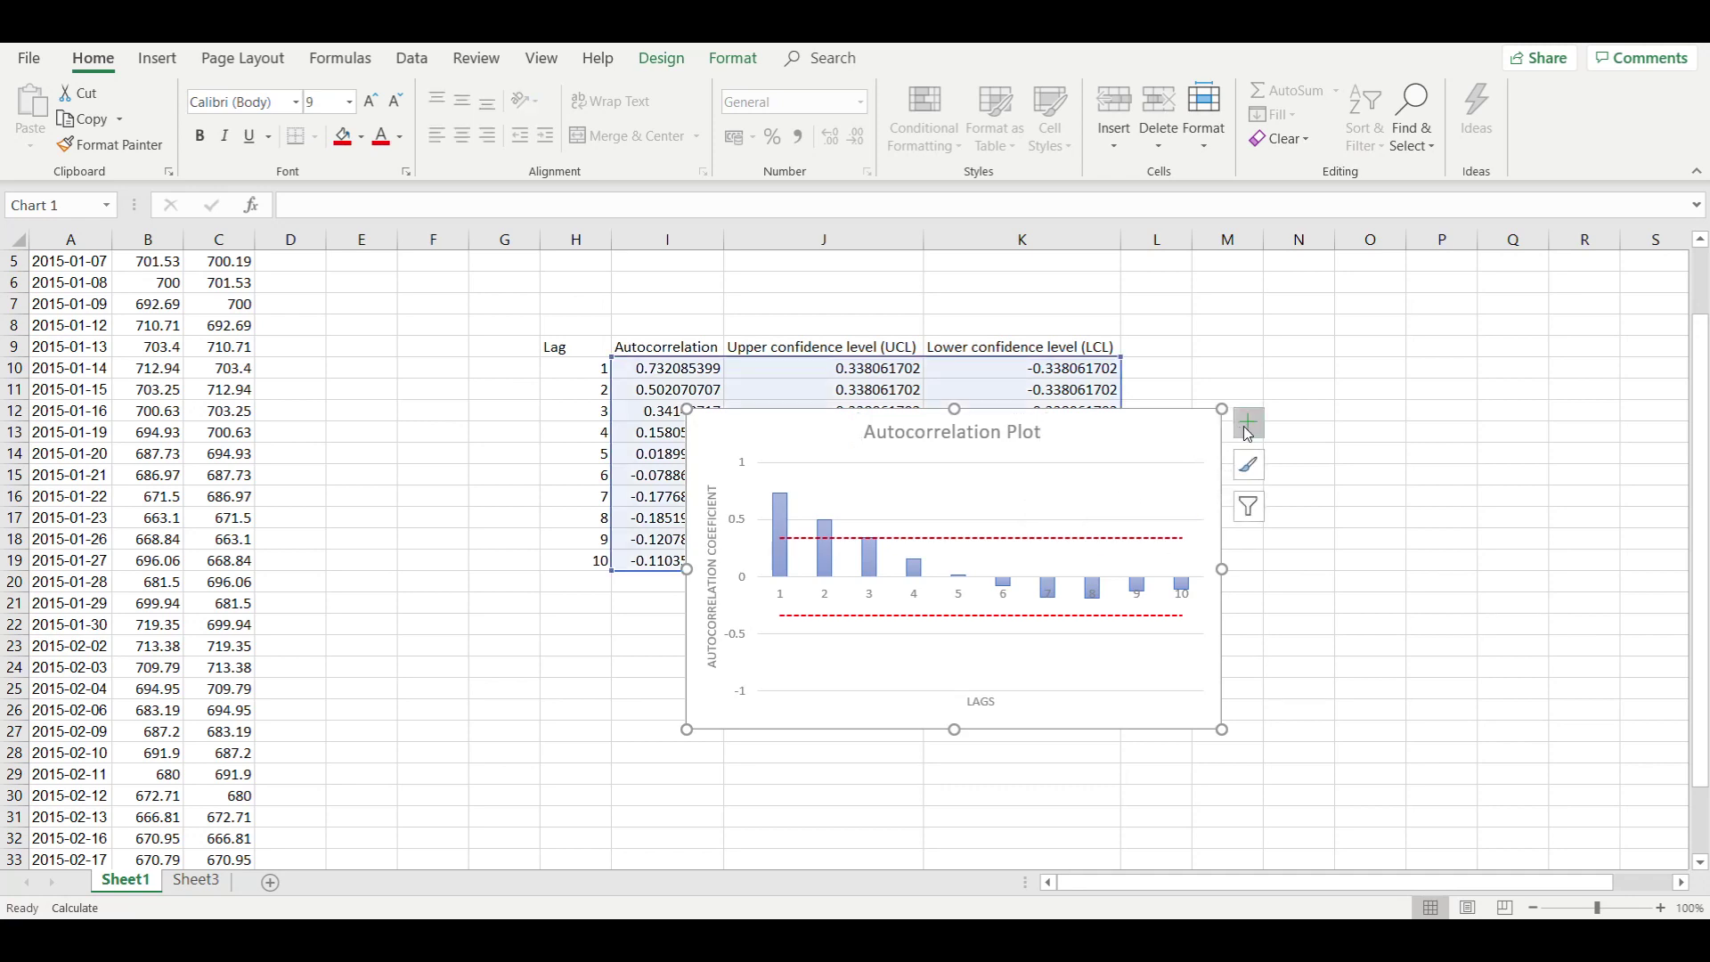
Step: Add a legend showing the autocorrelation, UCL and LCL series
click(1248, 428)
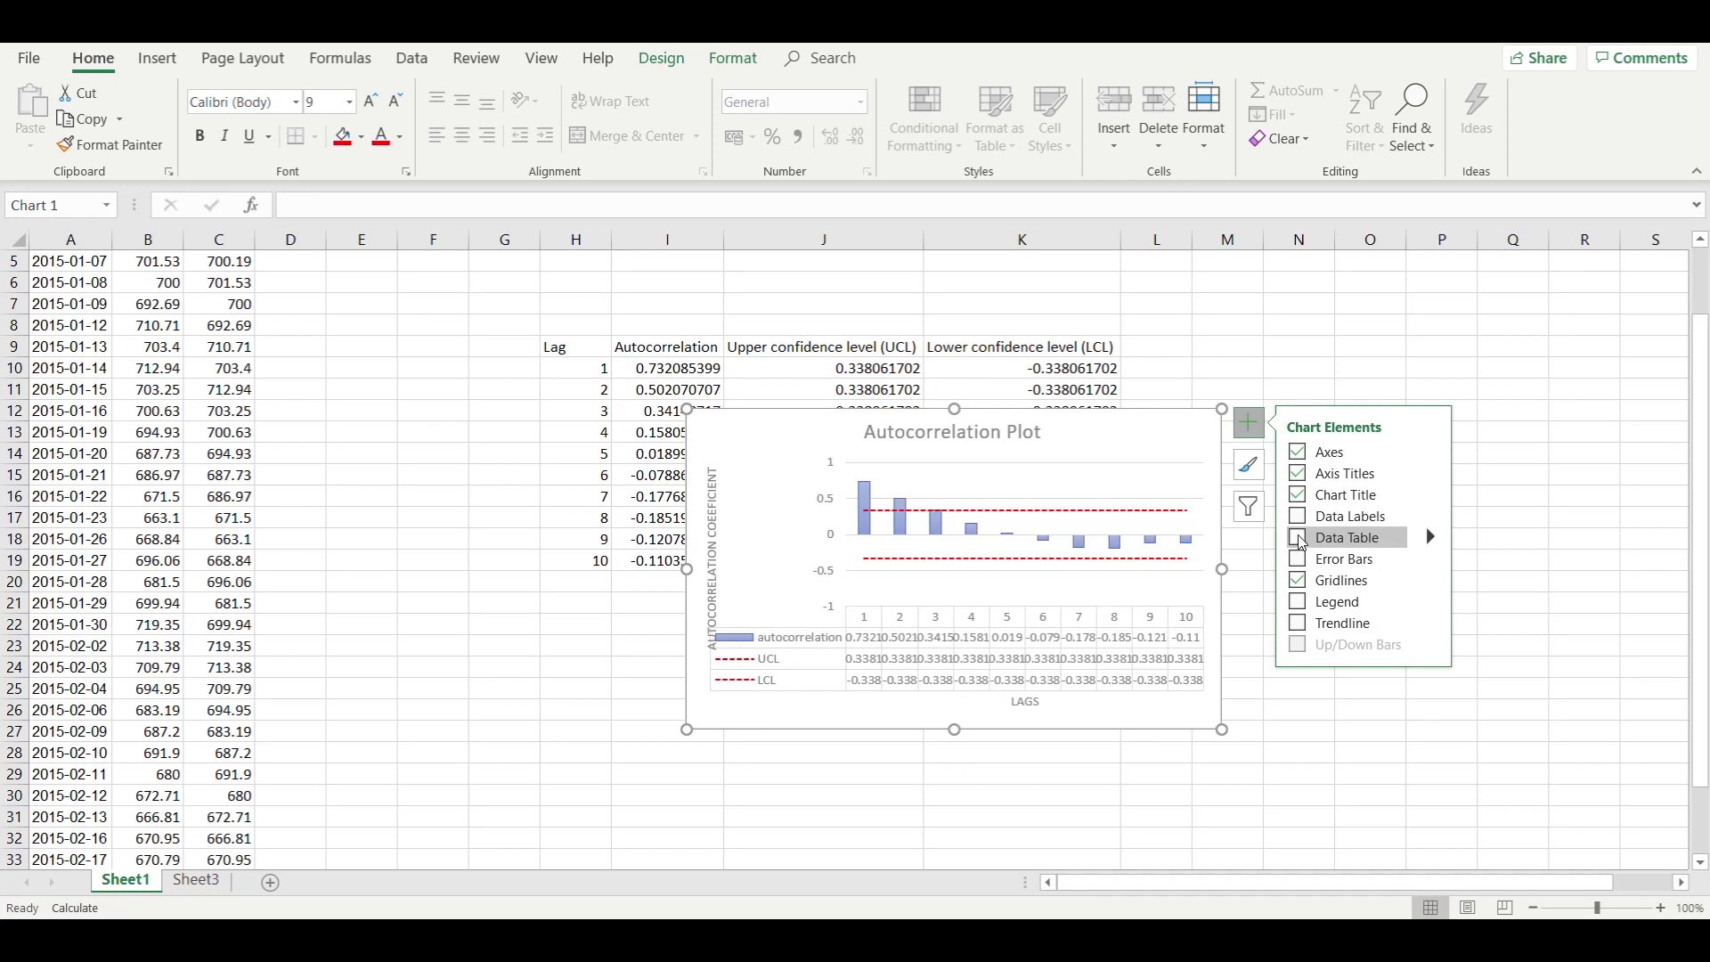
click(1295, 602)
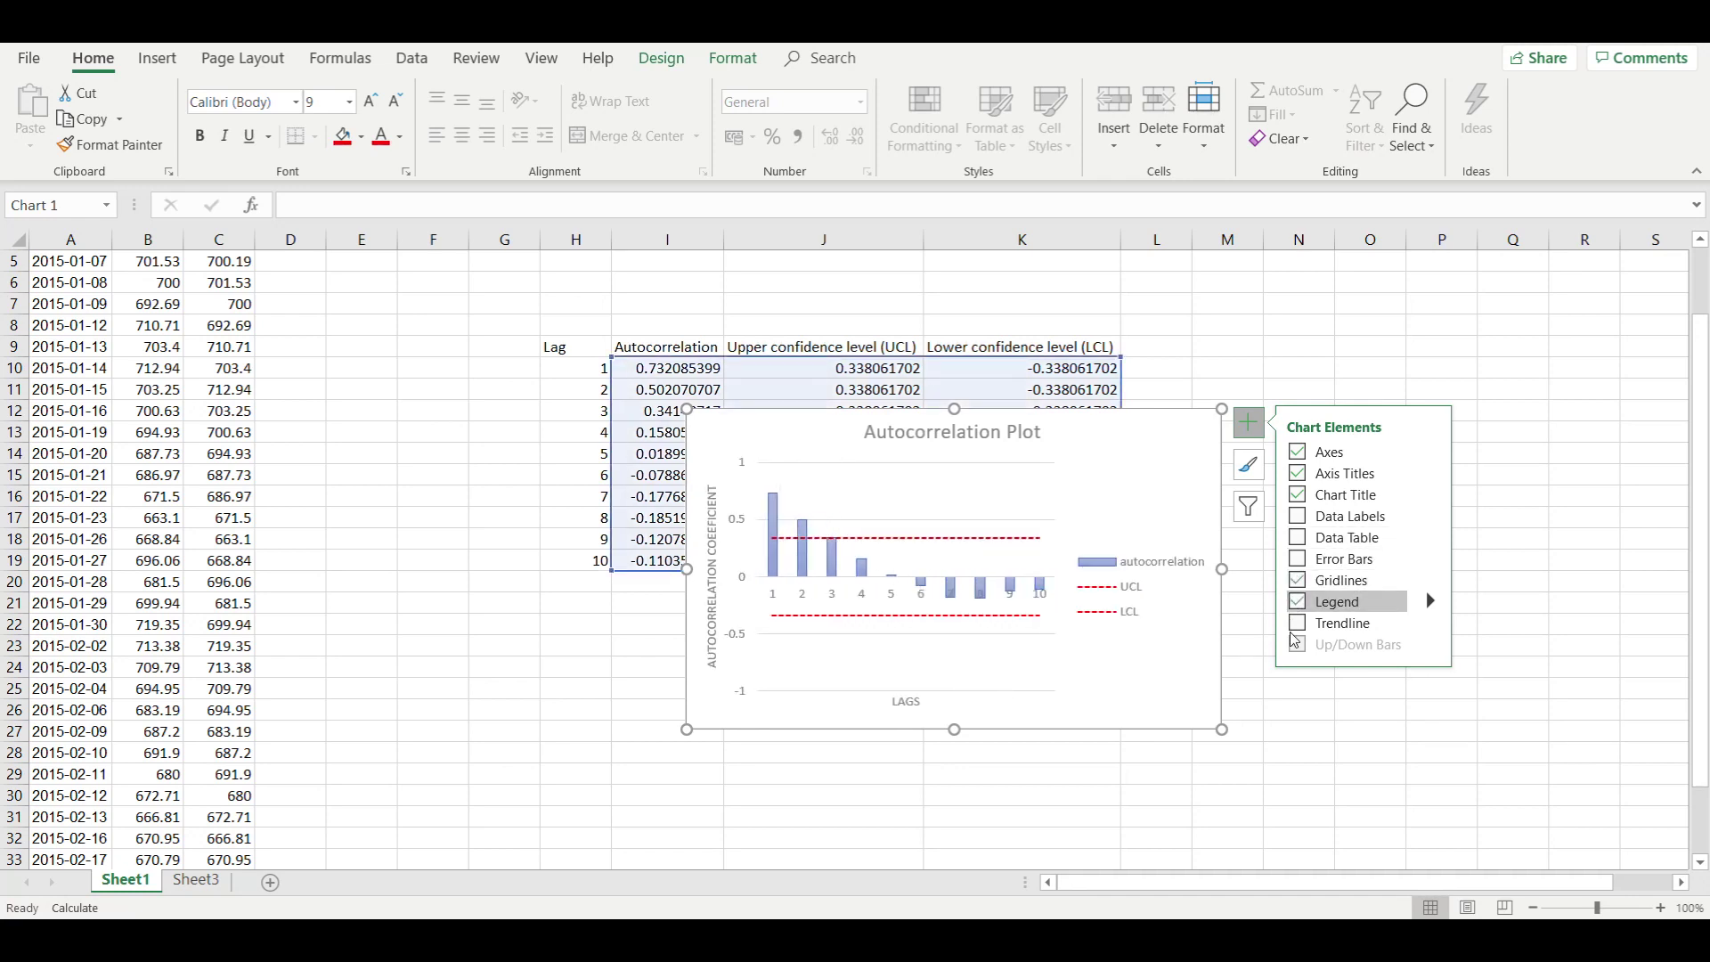
click(1296, 709)
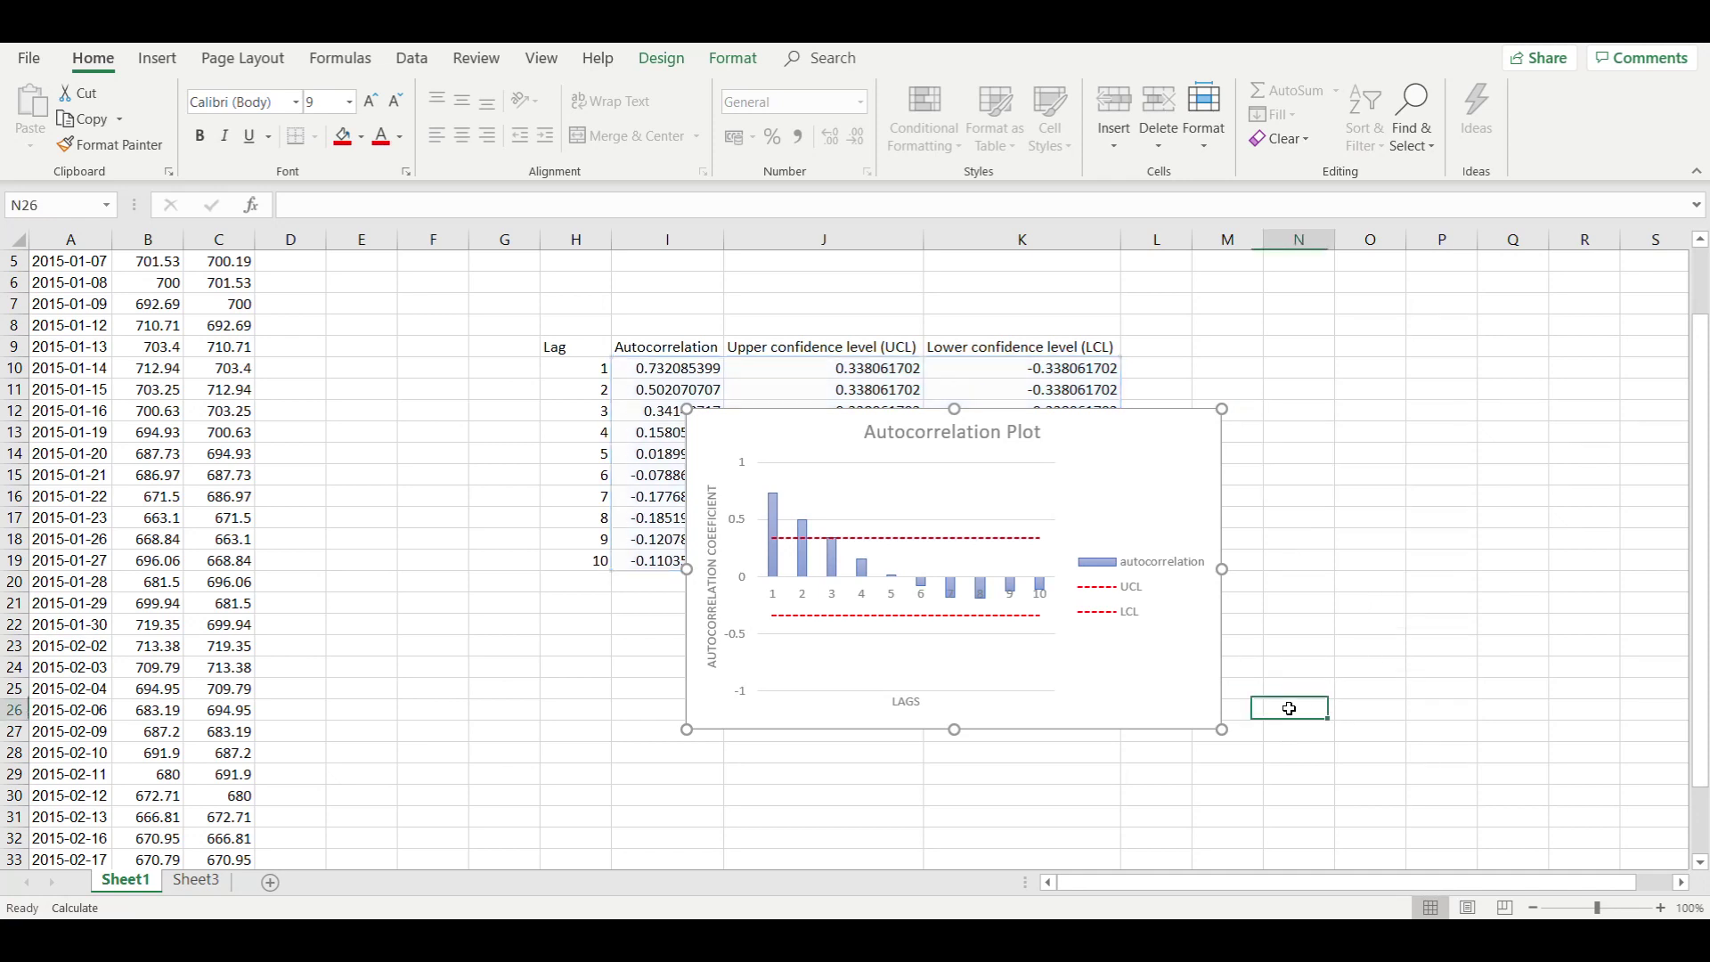
Step: Enlarge the chart from its lower-right and upper-left corners, then reposition it on the sheet
click(1213, 717)
drag(1220, 727, 1443, 860)
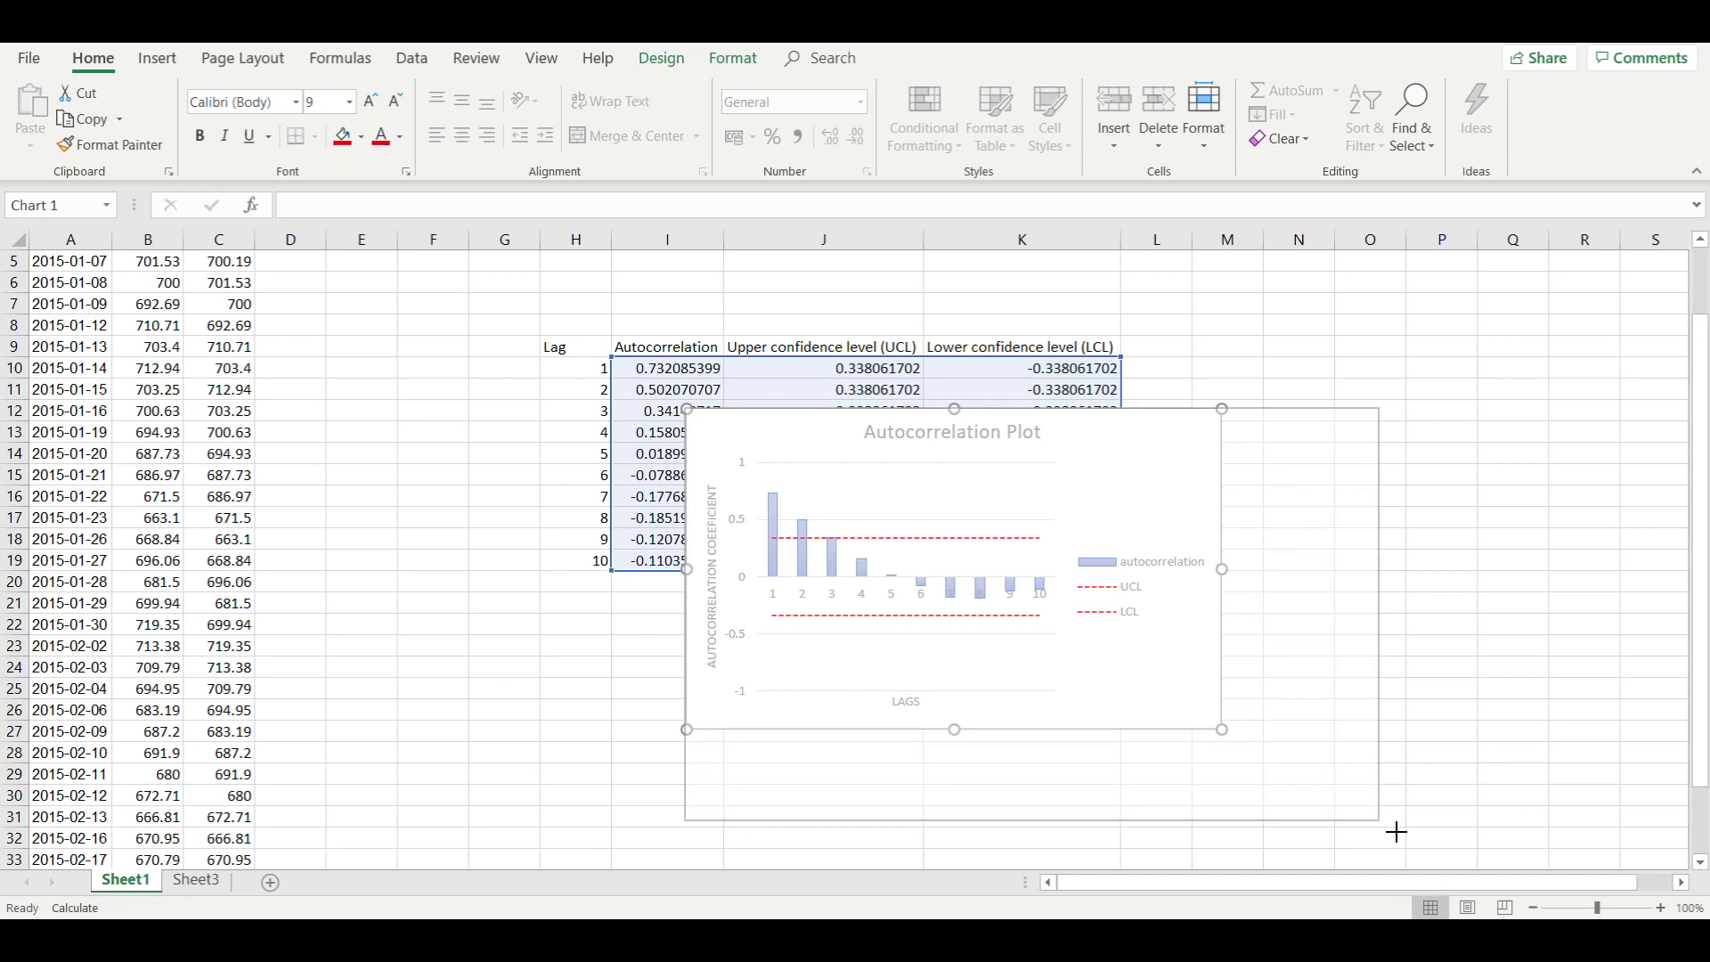
right_click(1322, 462)
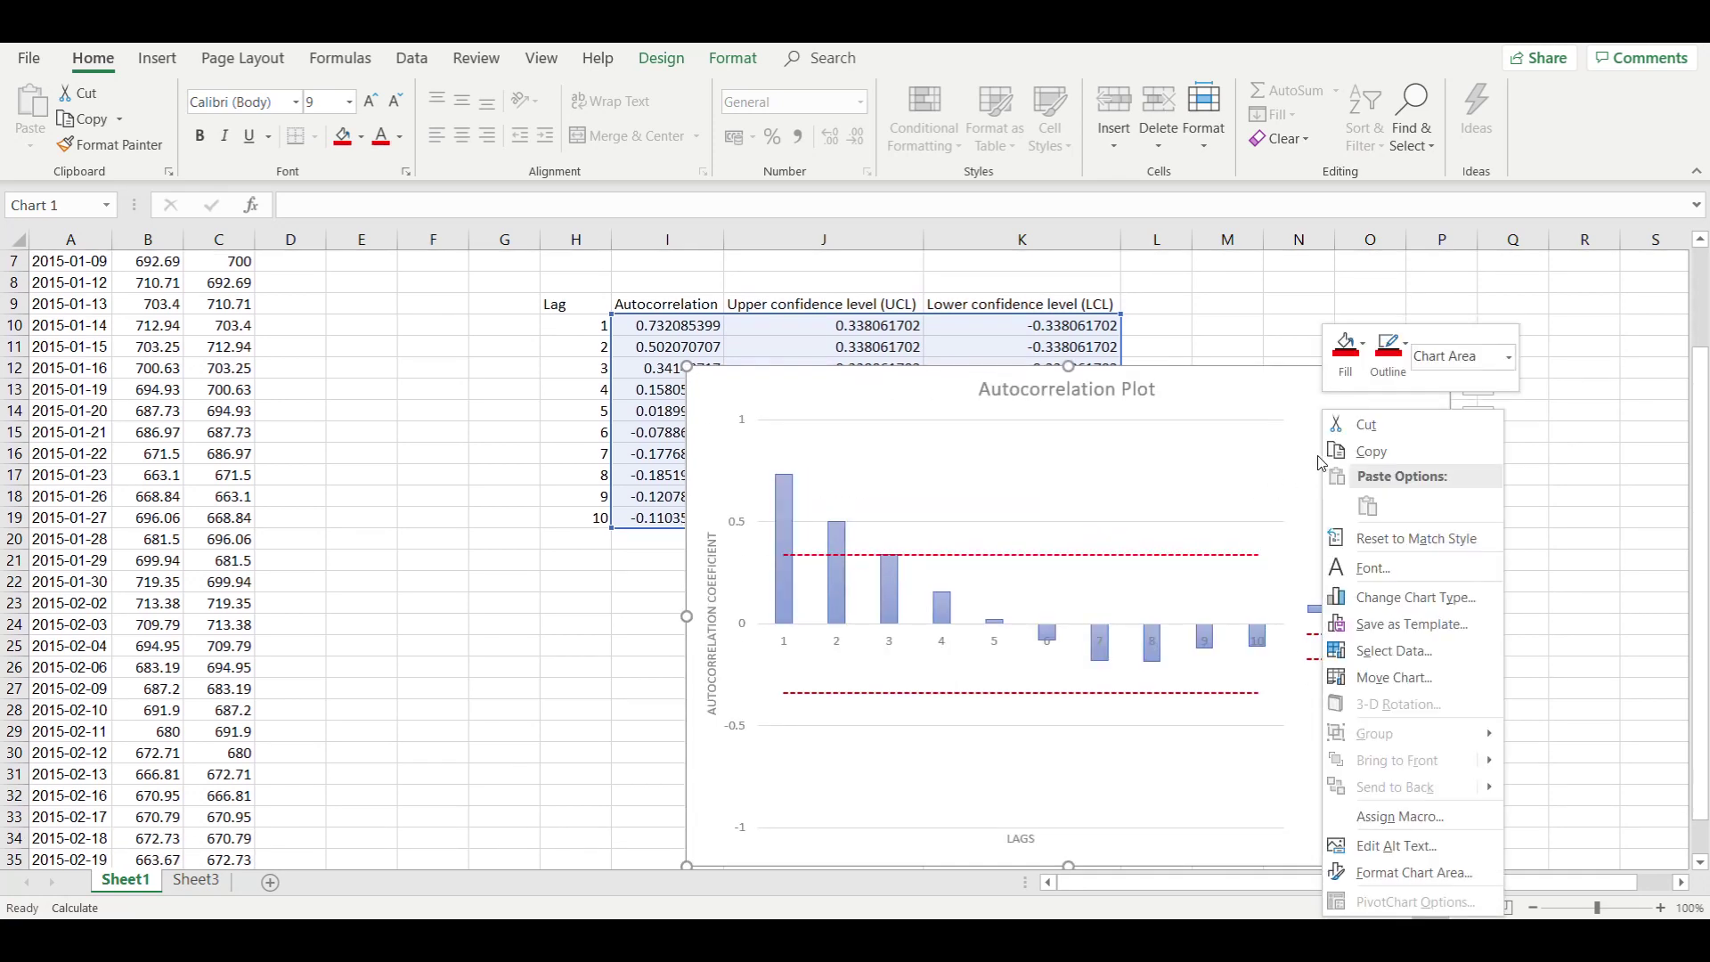
click(1204, 815)
drag(686, 366, 562, 321)
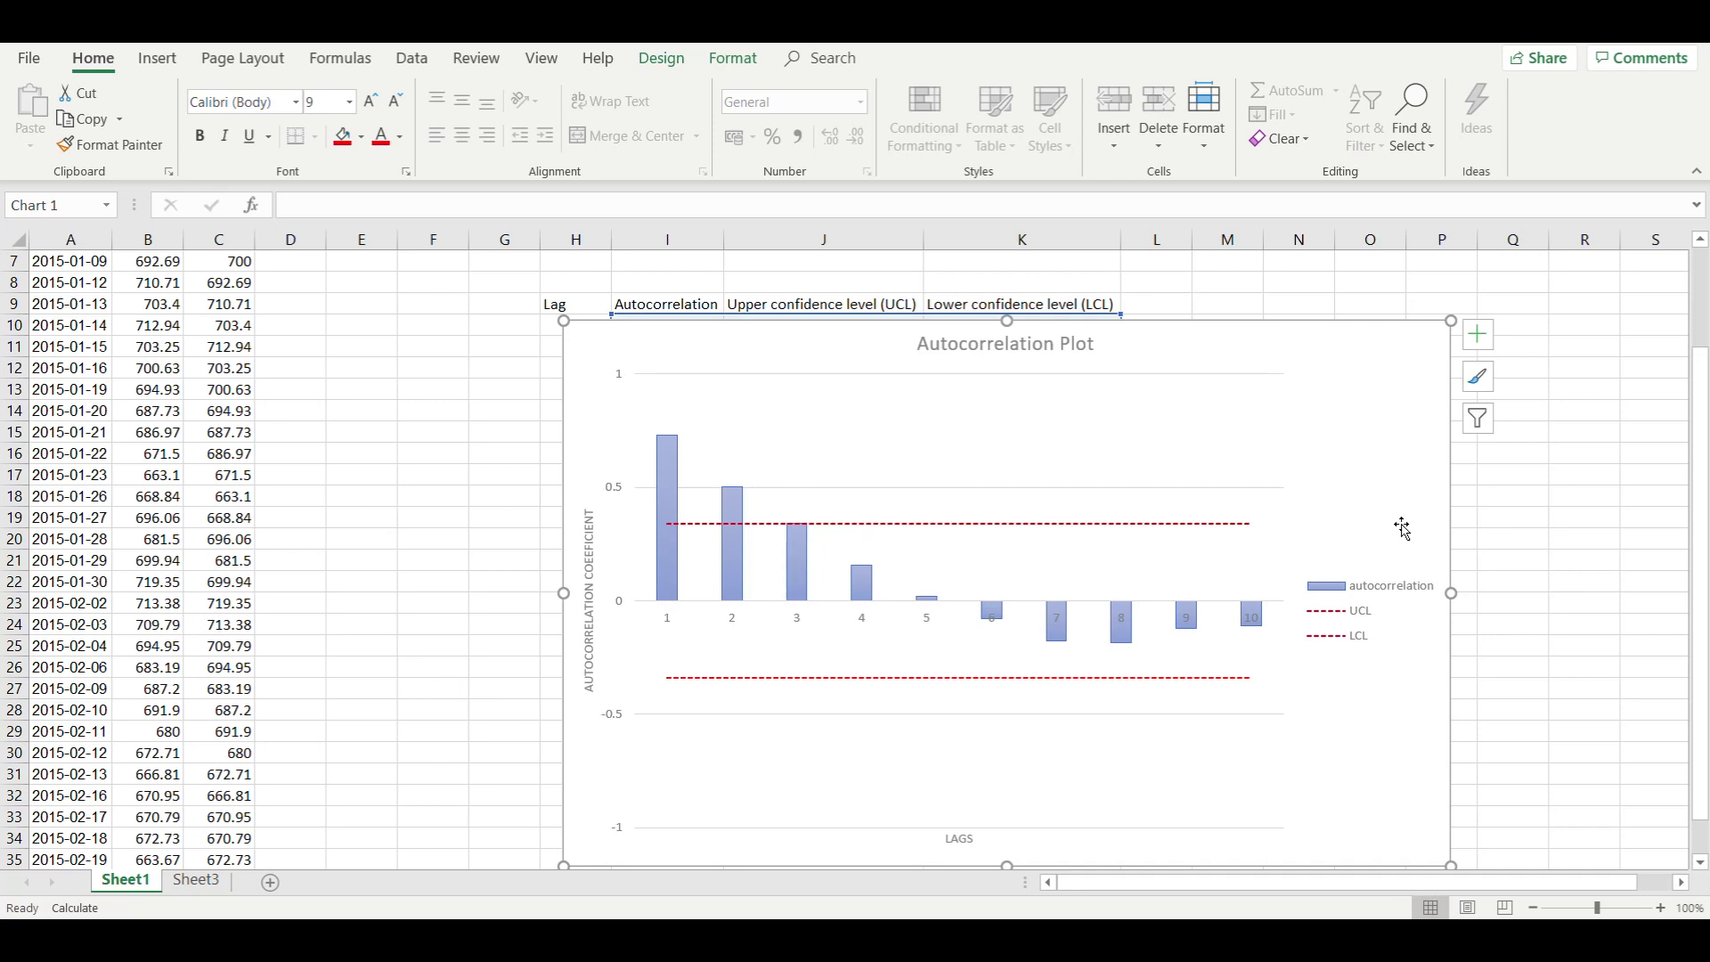
mouse_move(1279, 355)
mouse_down()
mouse_move(1550, 375)
mouse_move(1203, 329)
mouse_up()
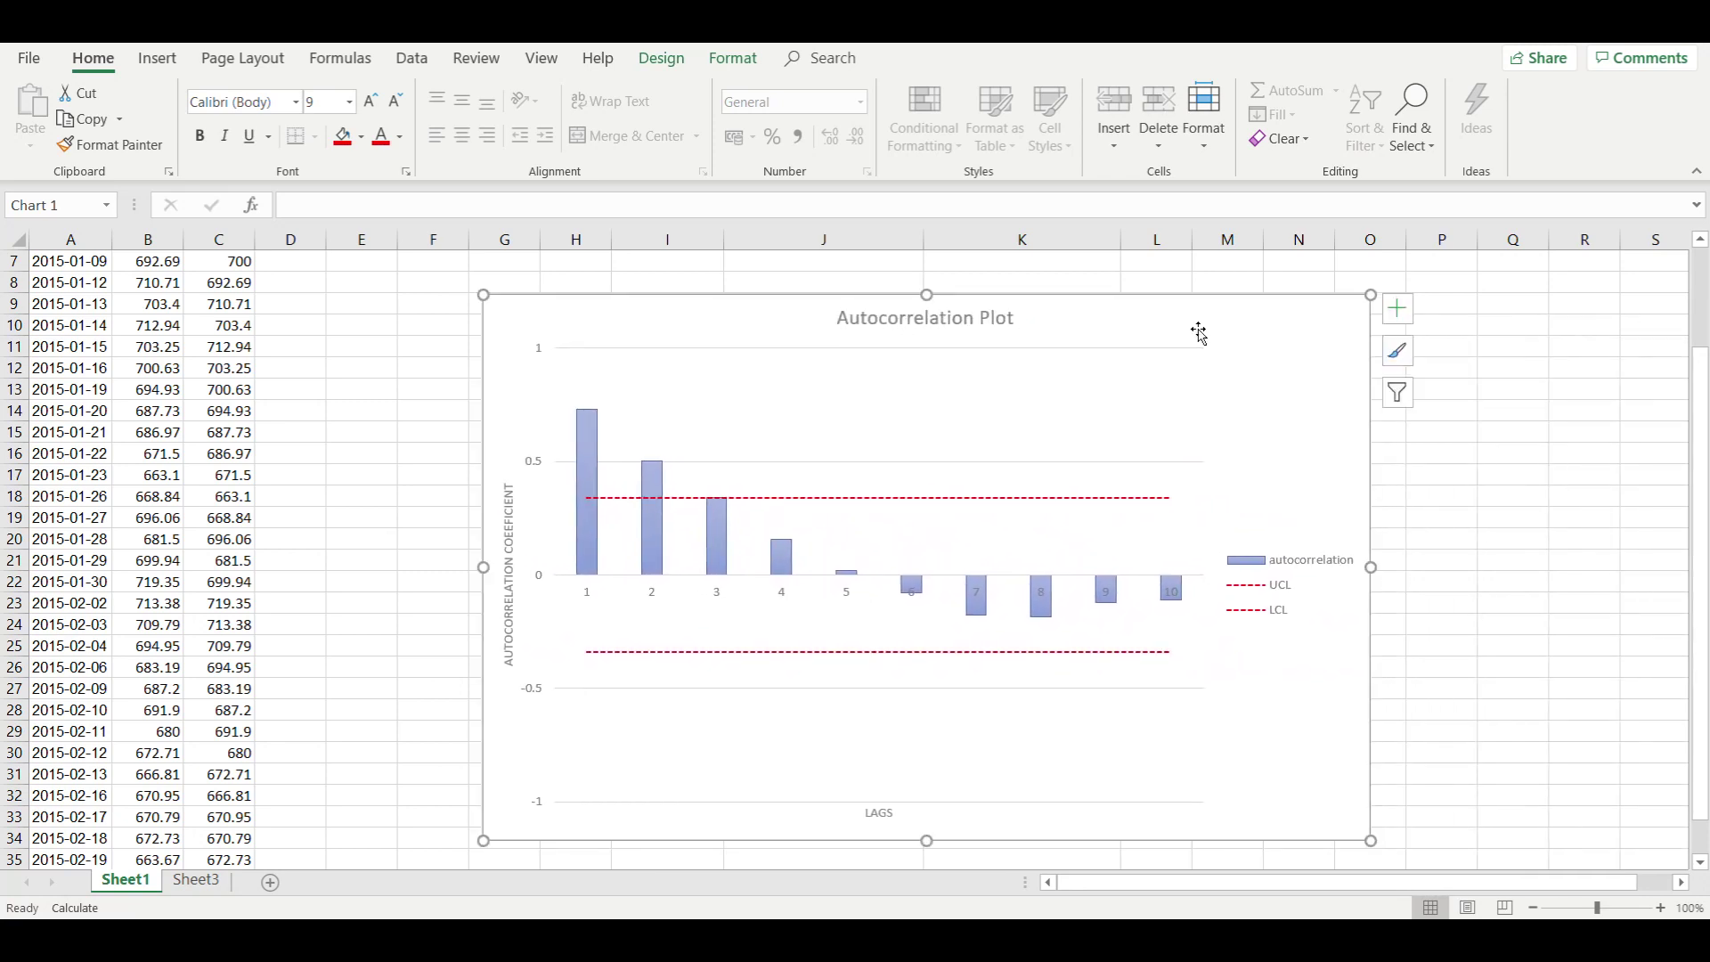